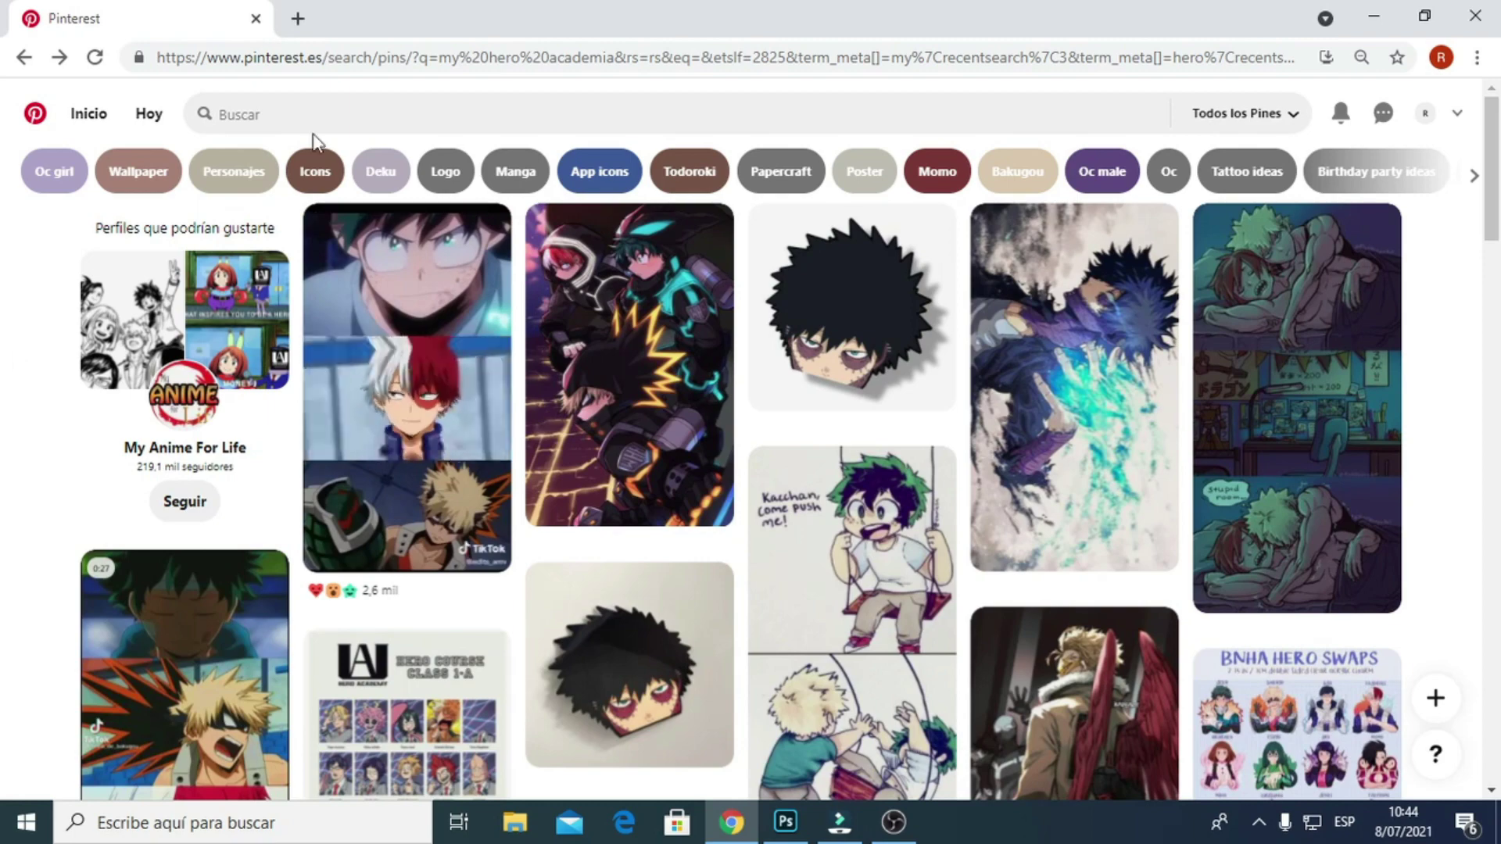
Search Pinterest for 'gotens fantasma' to bring up ghost Gotenks images.
click(337, 117)
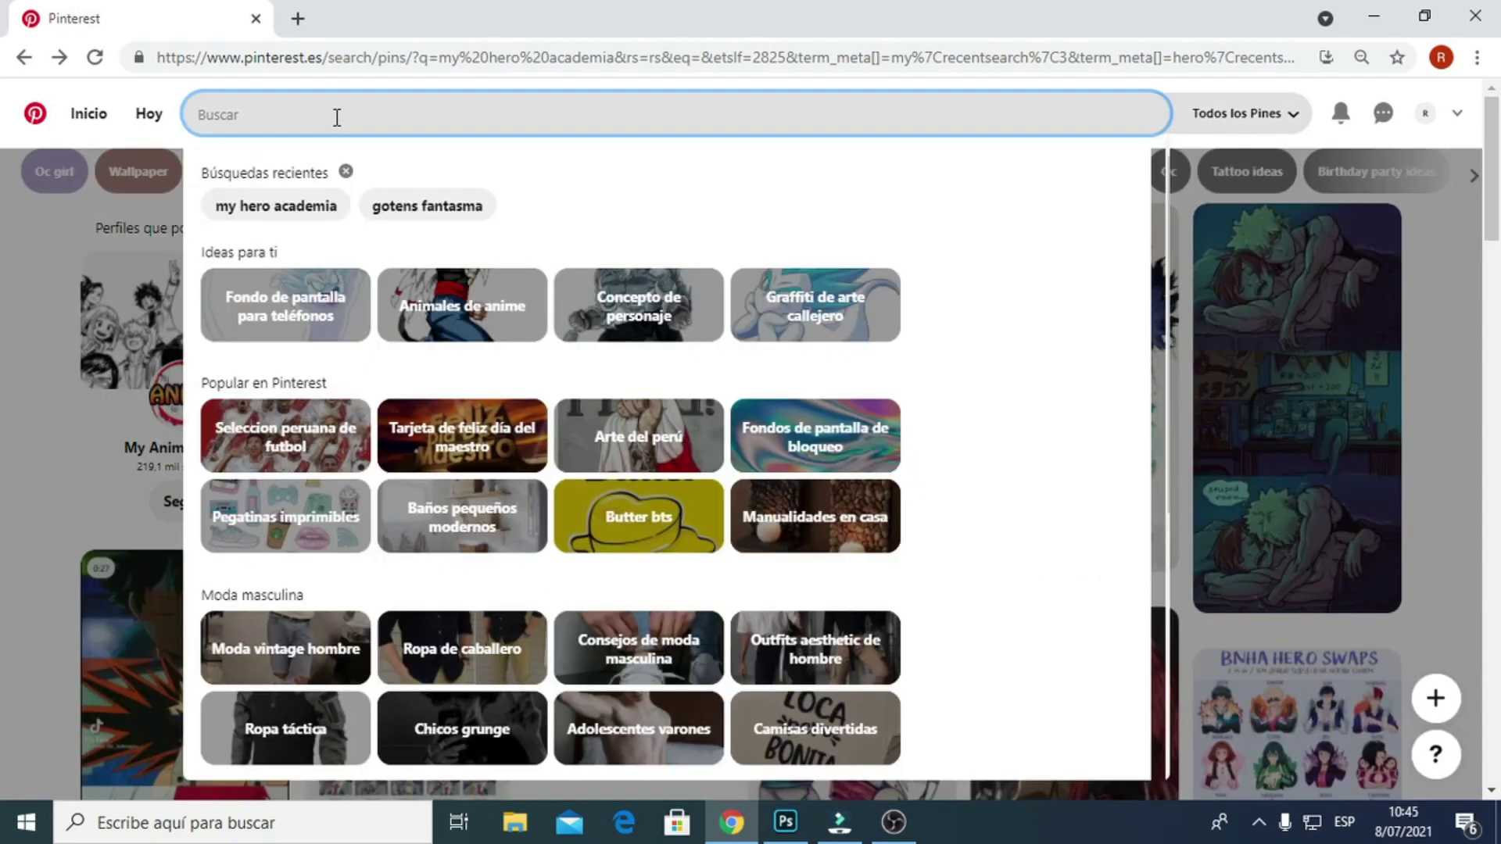
text(gotens fantasma)
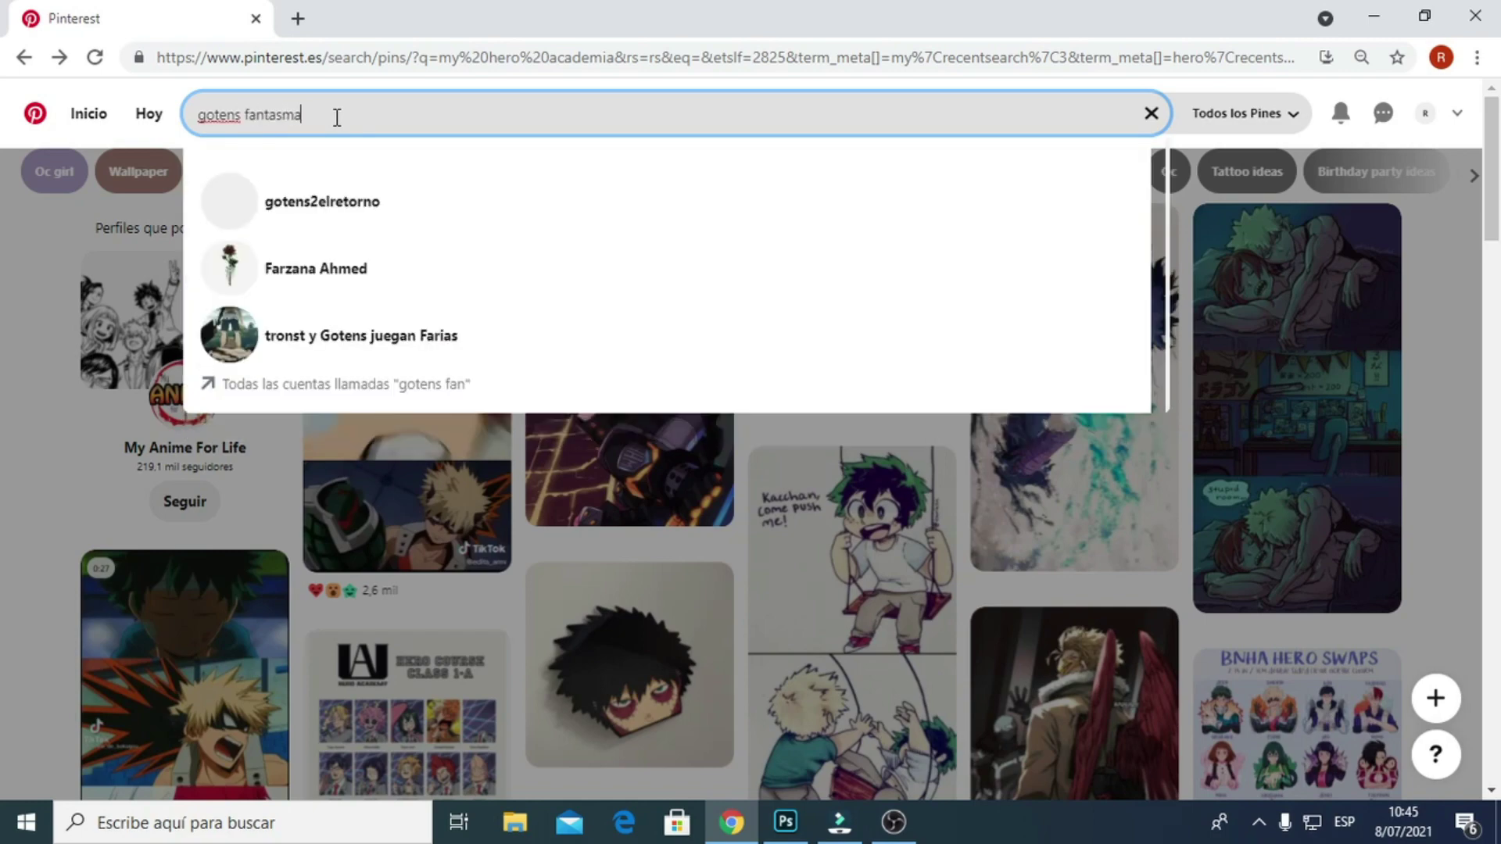
key(Return)
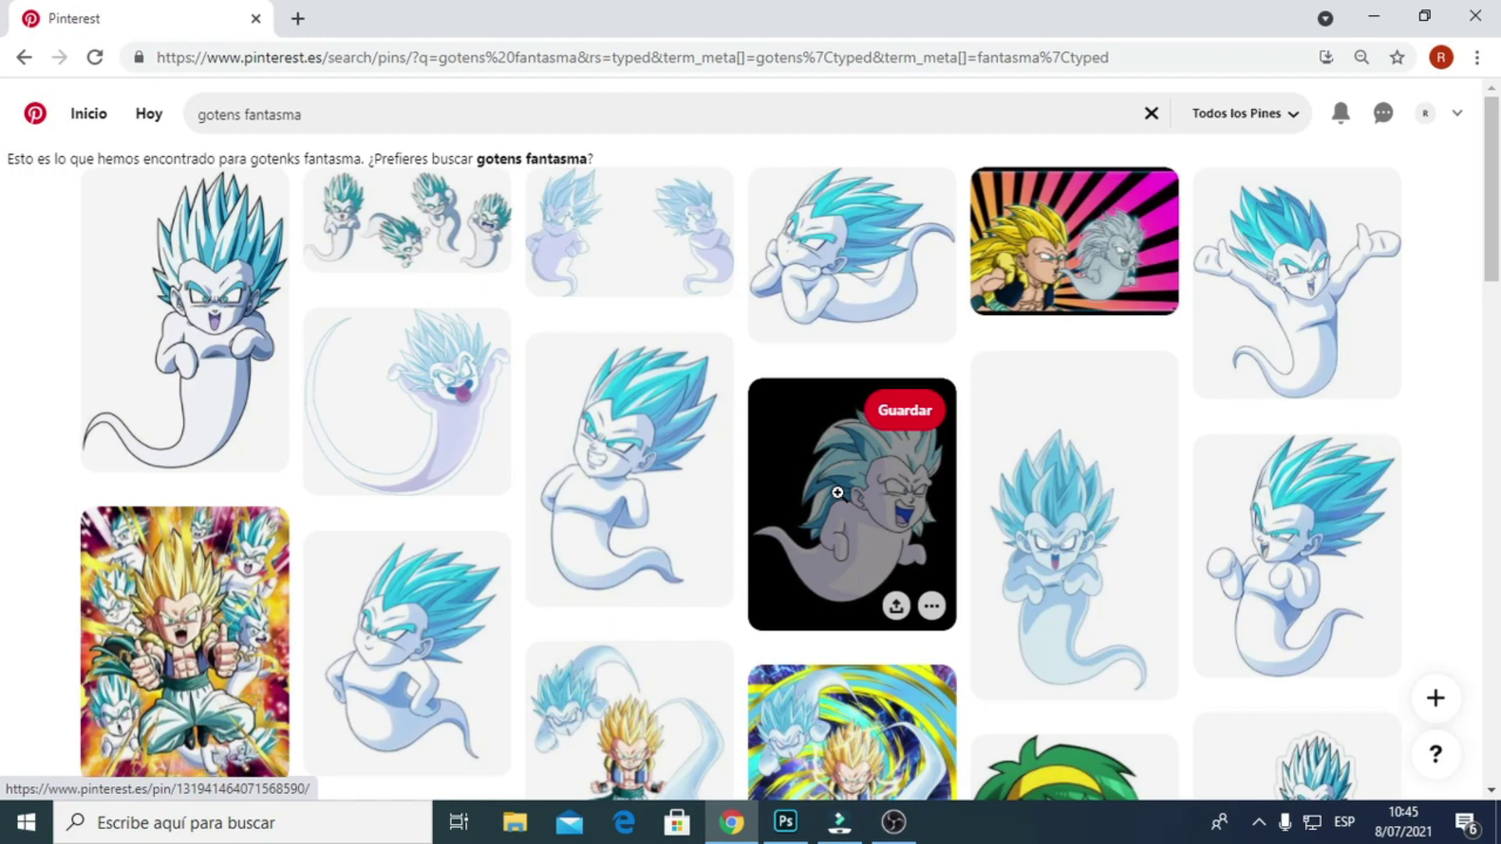
click(782, 829)
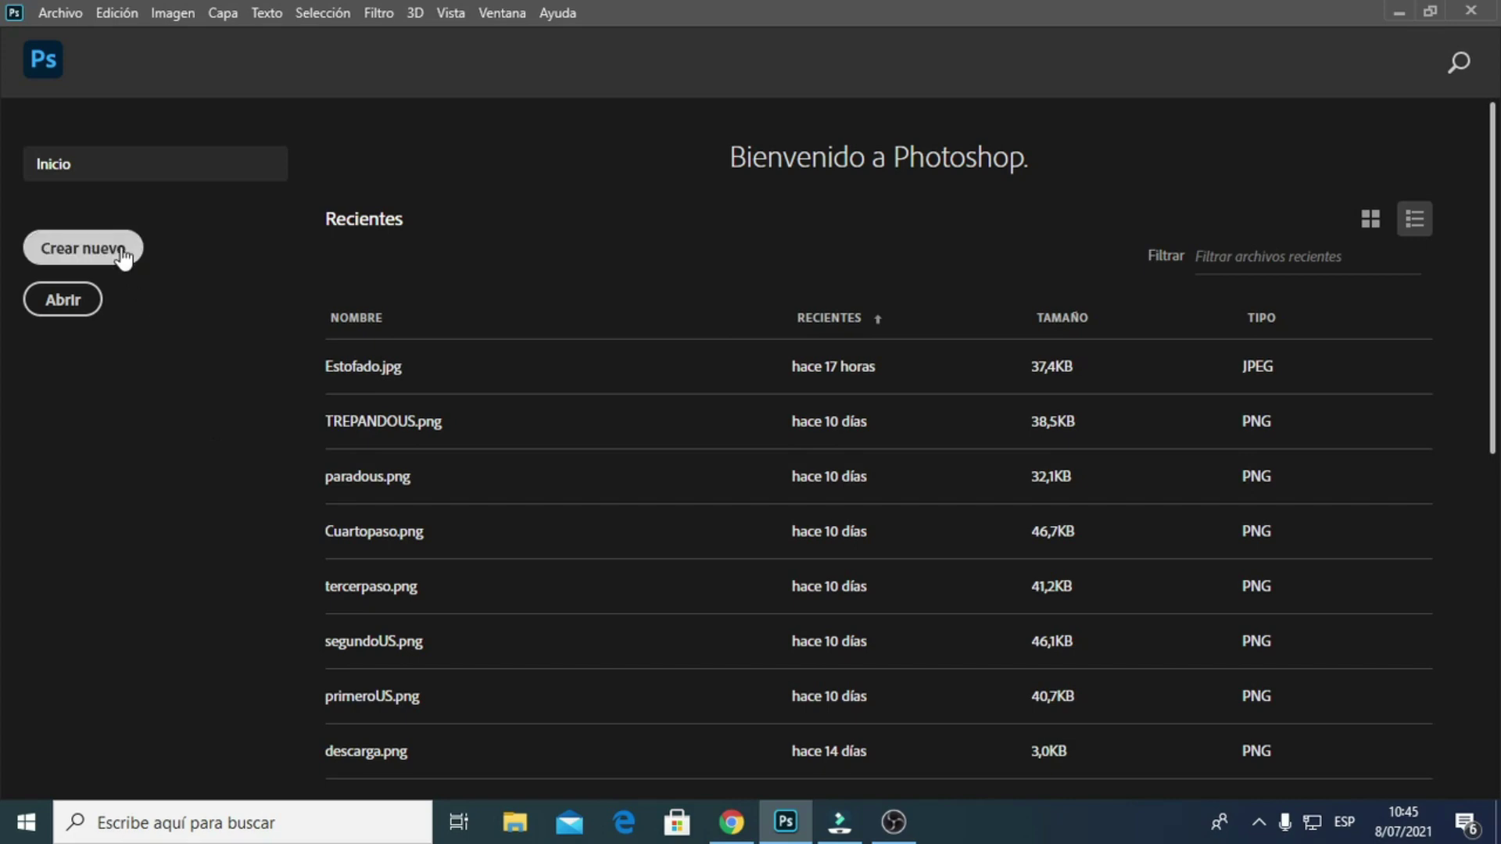
Create a new 16 × 9 inch document at 150 ppi (2400 × 1350 px).
click(83, 248)
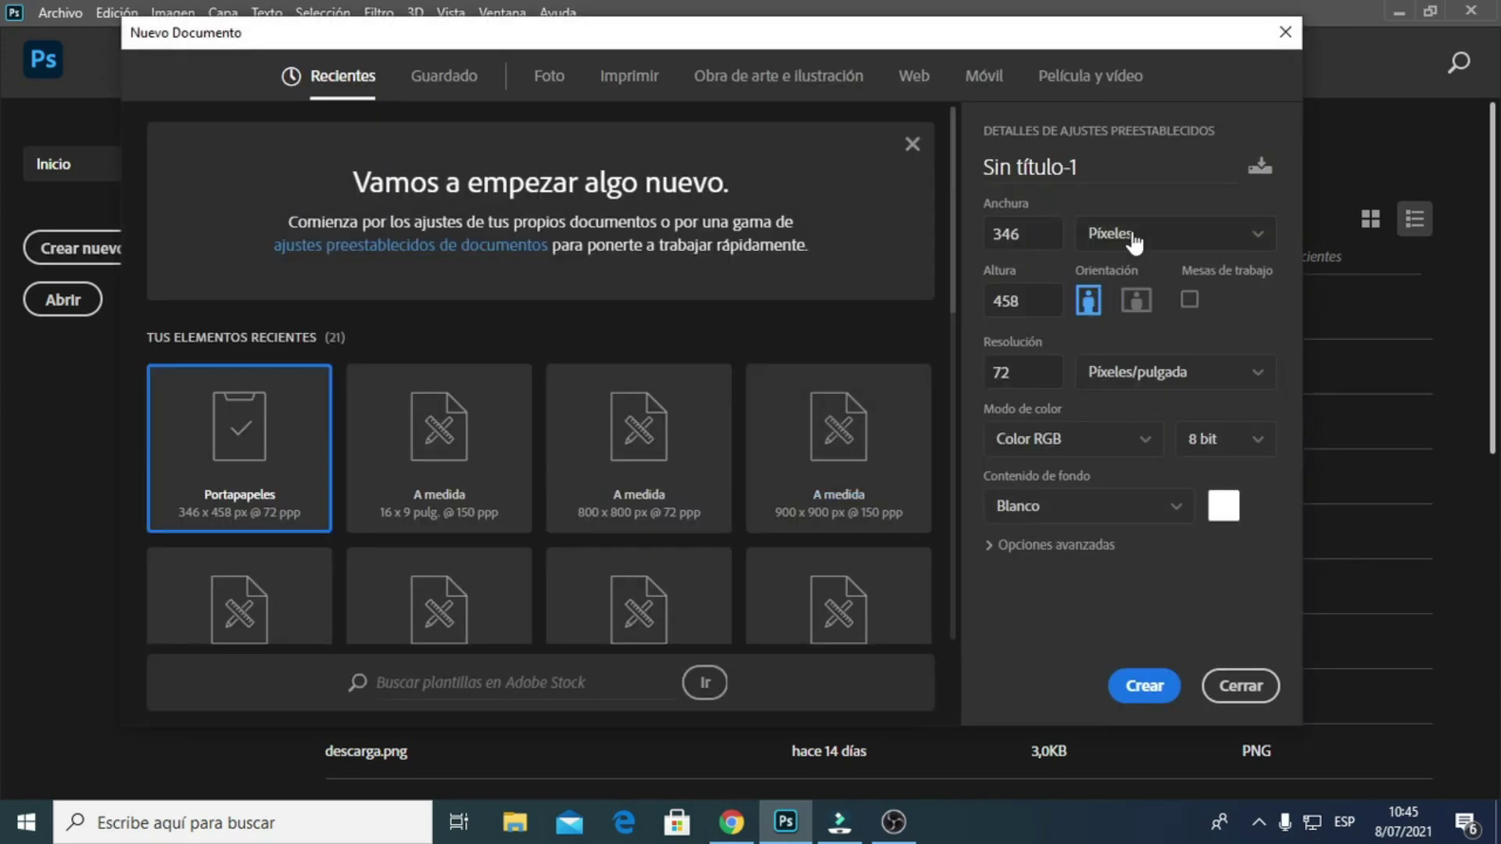
click(1134, 235)
click(1145, 304)
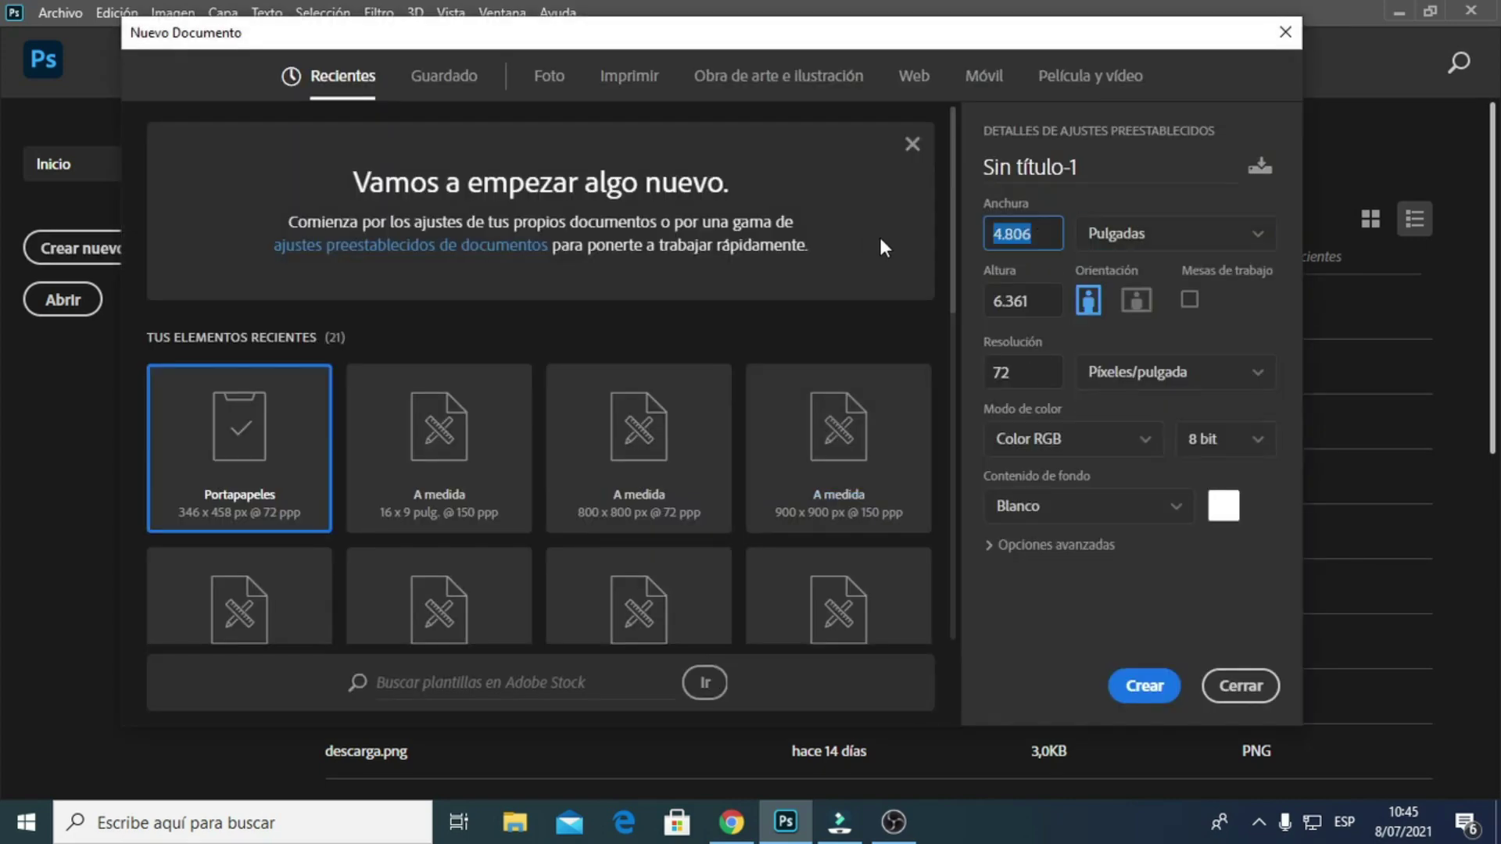
text(16)
key(Tab)
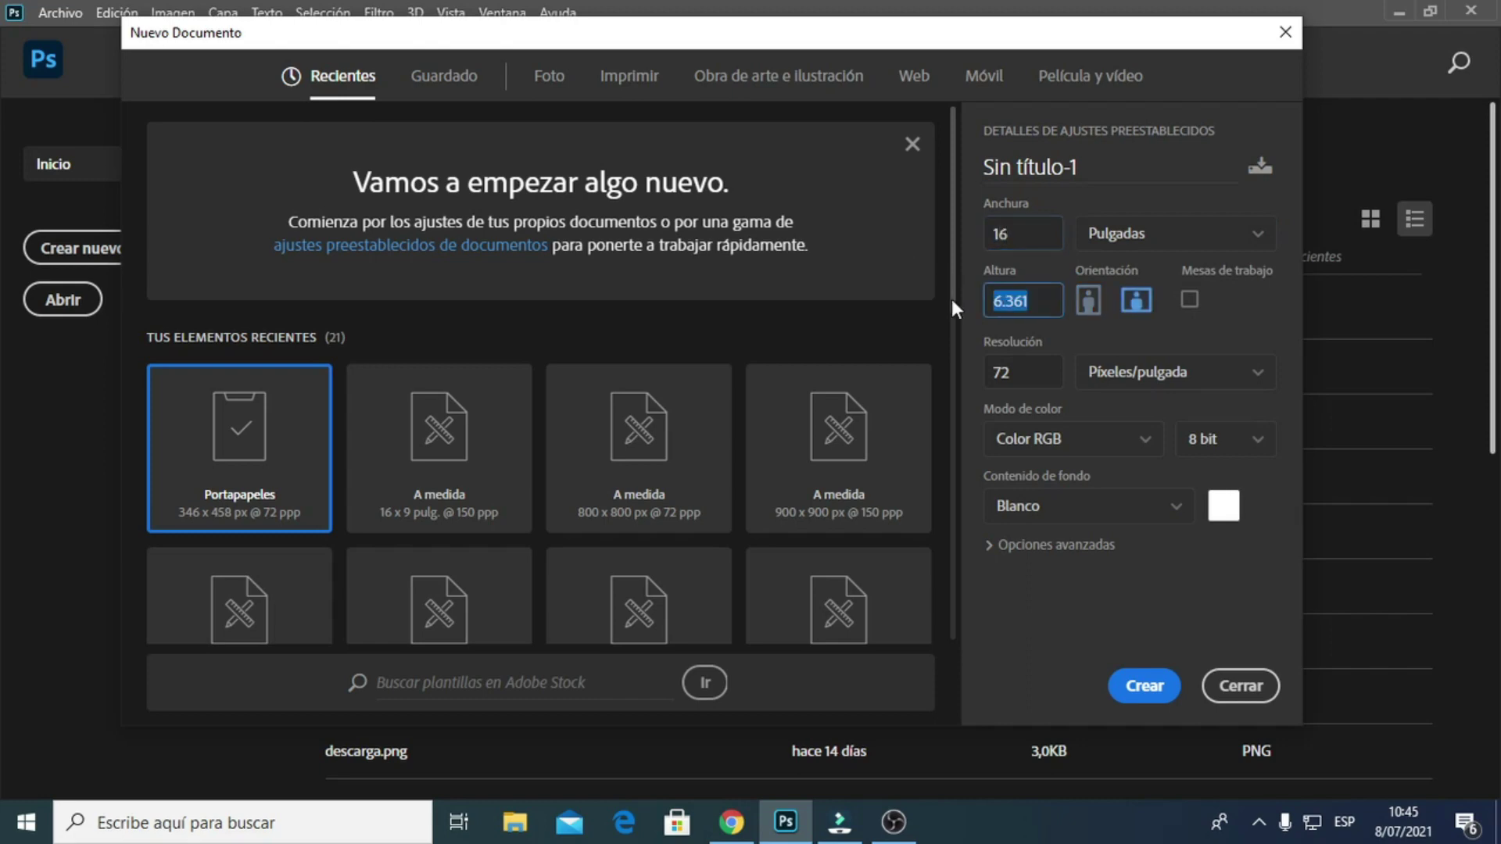
text(9)
double_click(999, 373)
text(1)
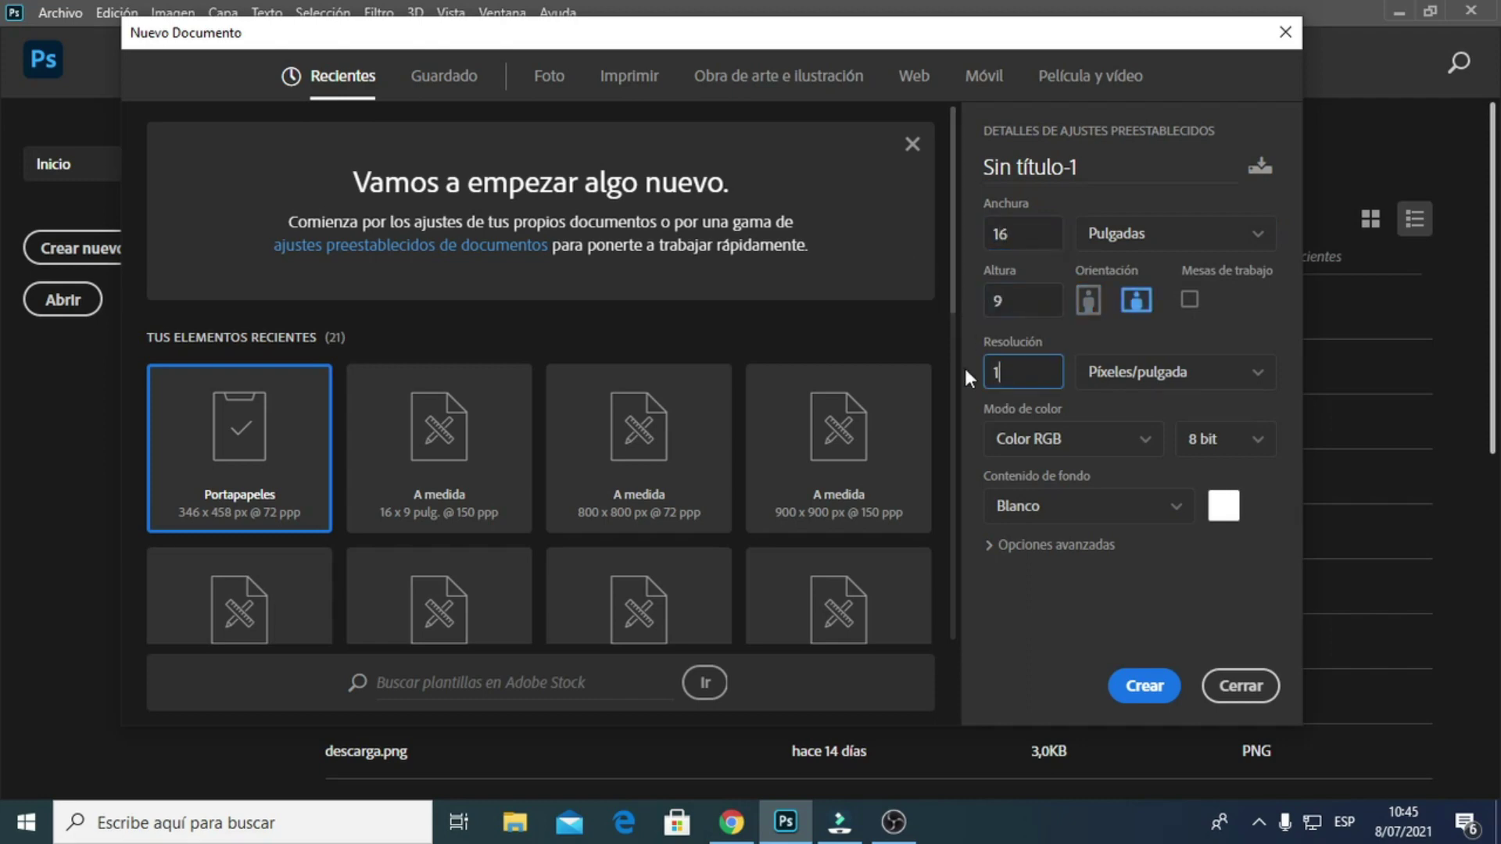
text(50)
click(1145, 688)
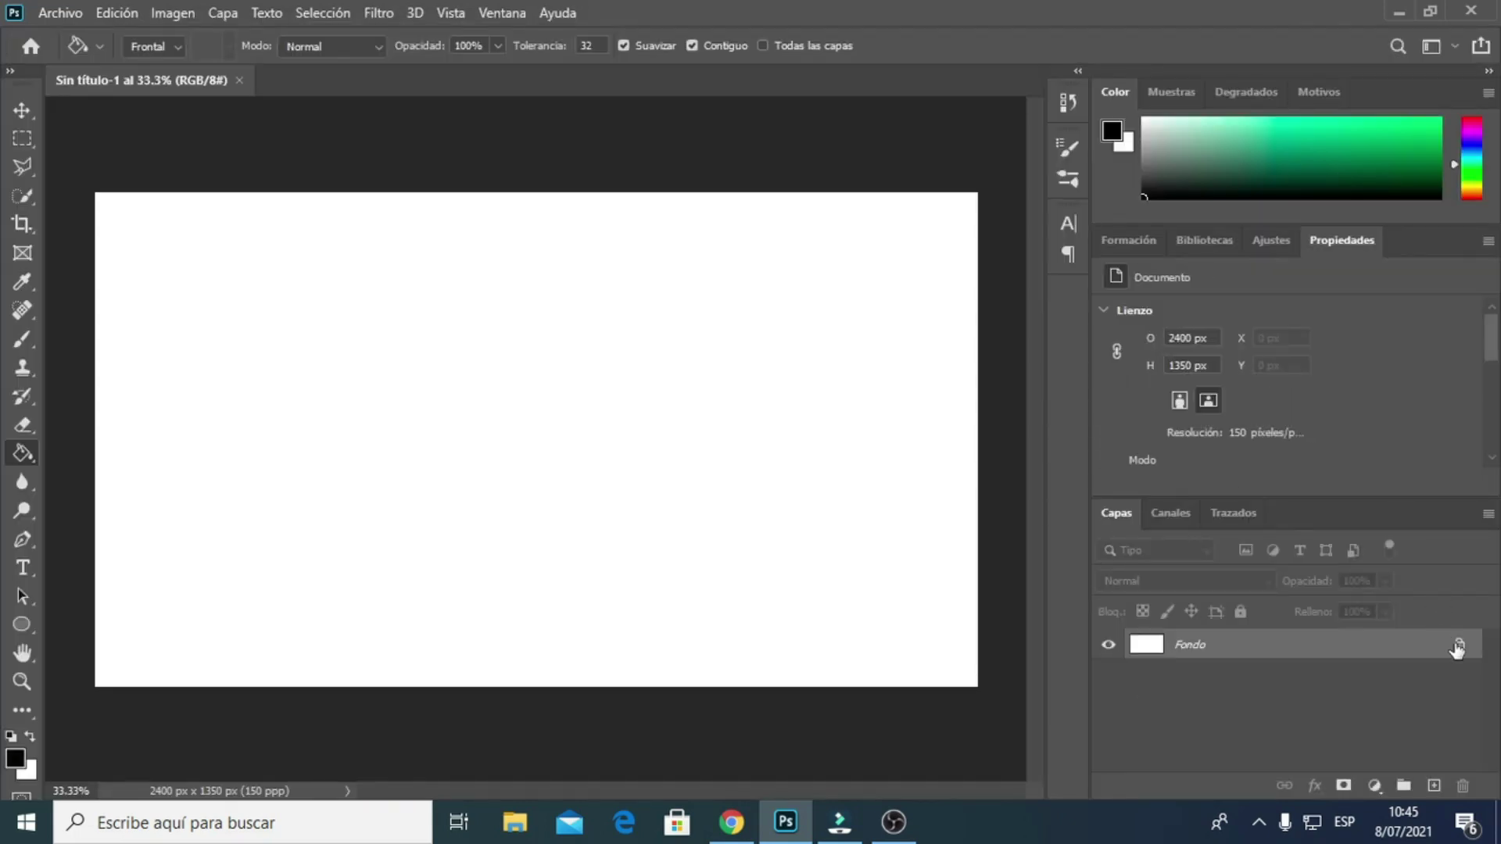
Unlock the Fondo layer and fill the whole canvas with black.
click(1458, 647)
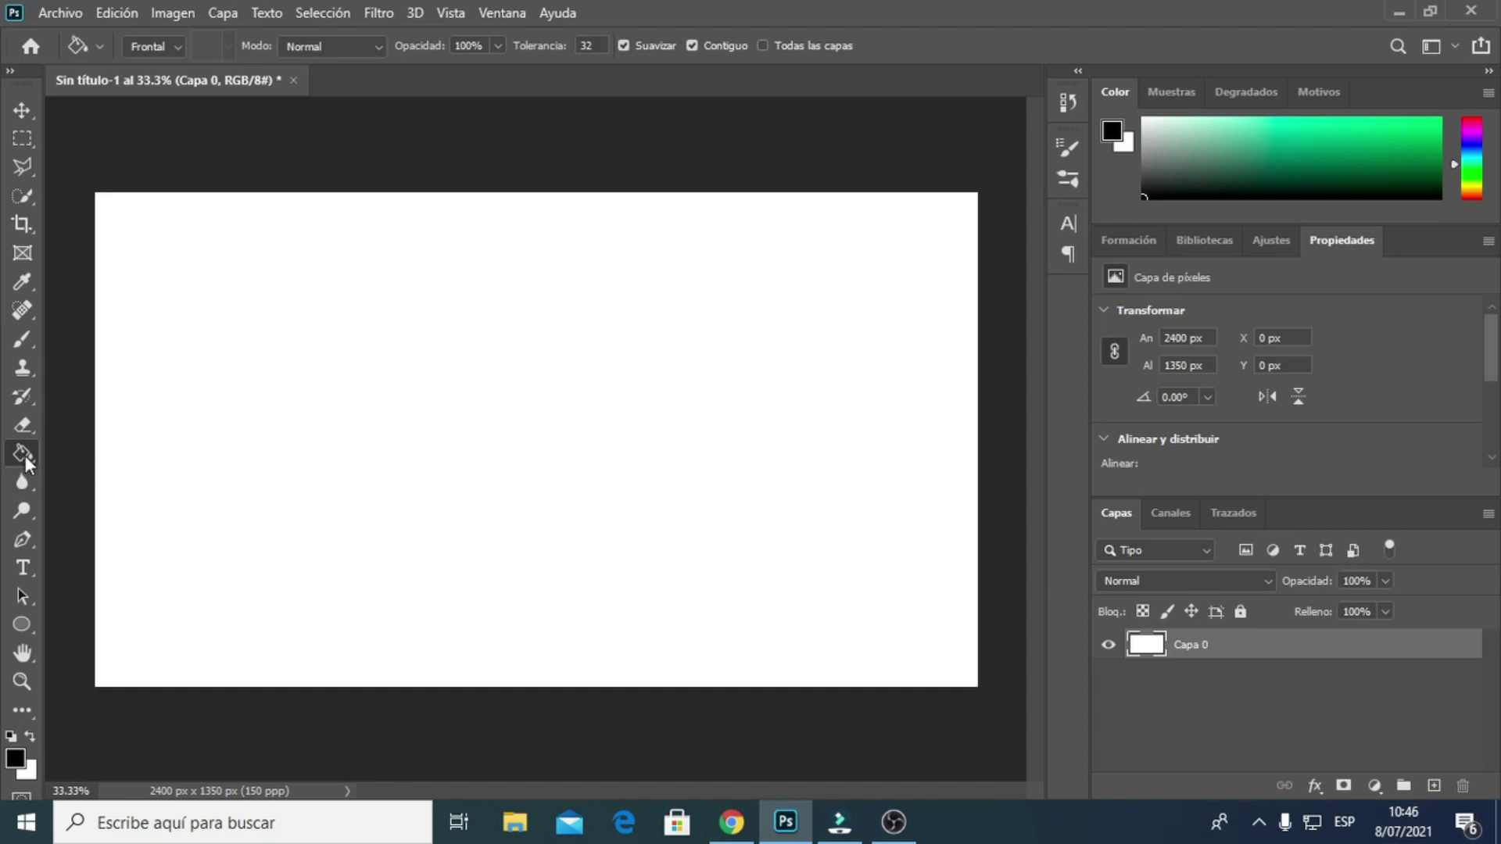
click(15, 758)
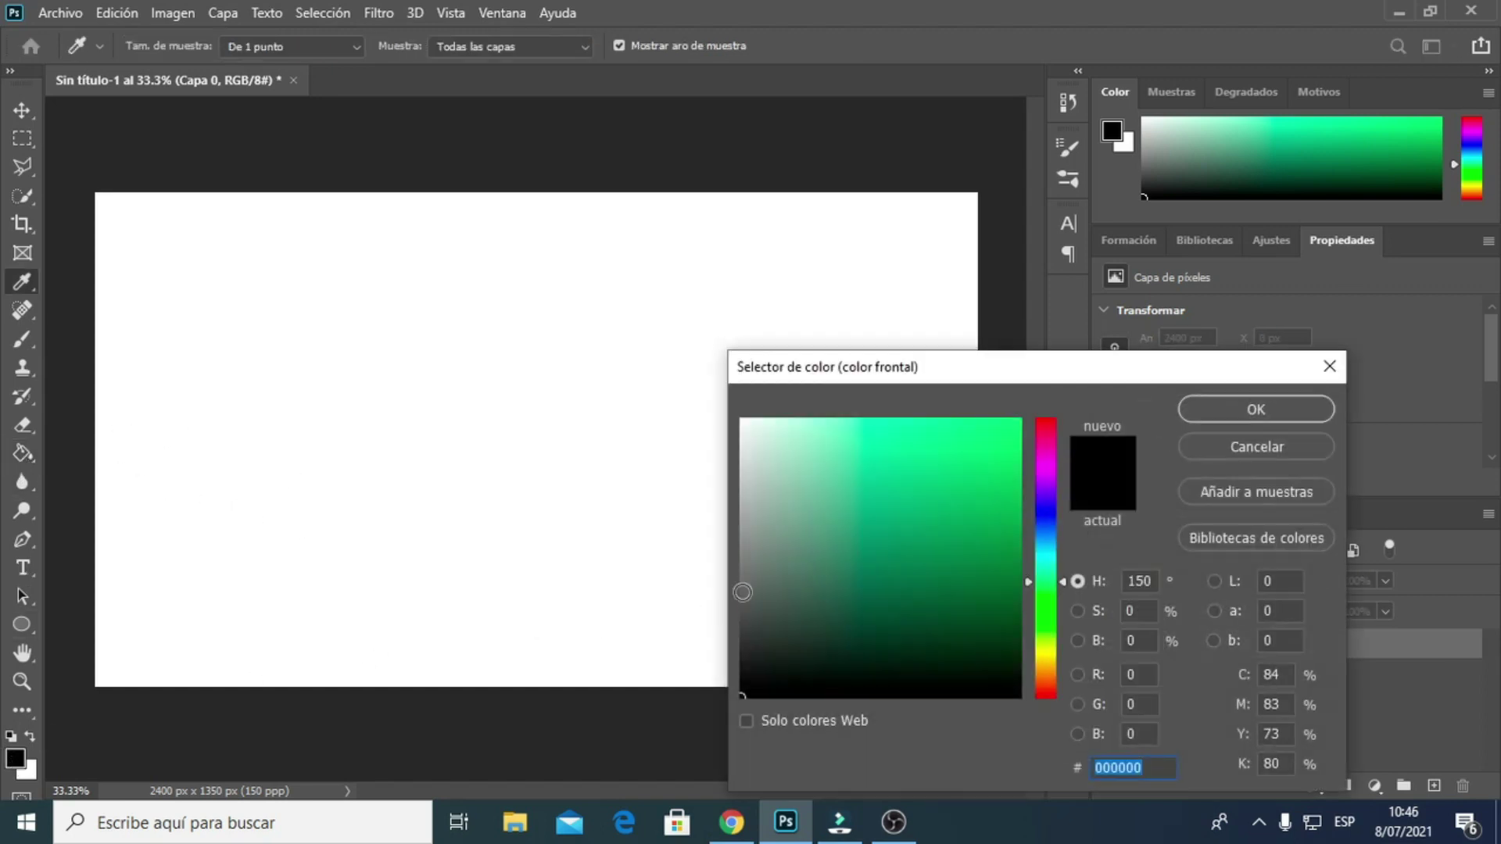
click(1255, 410)
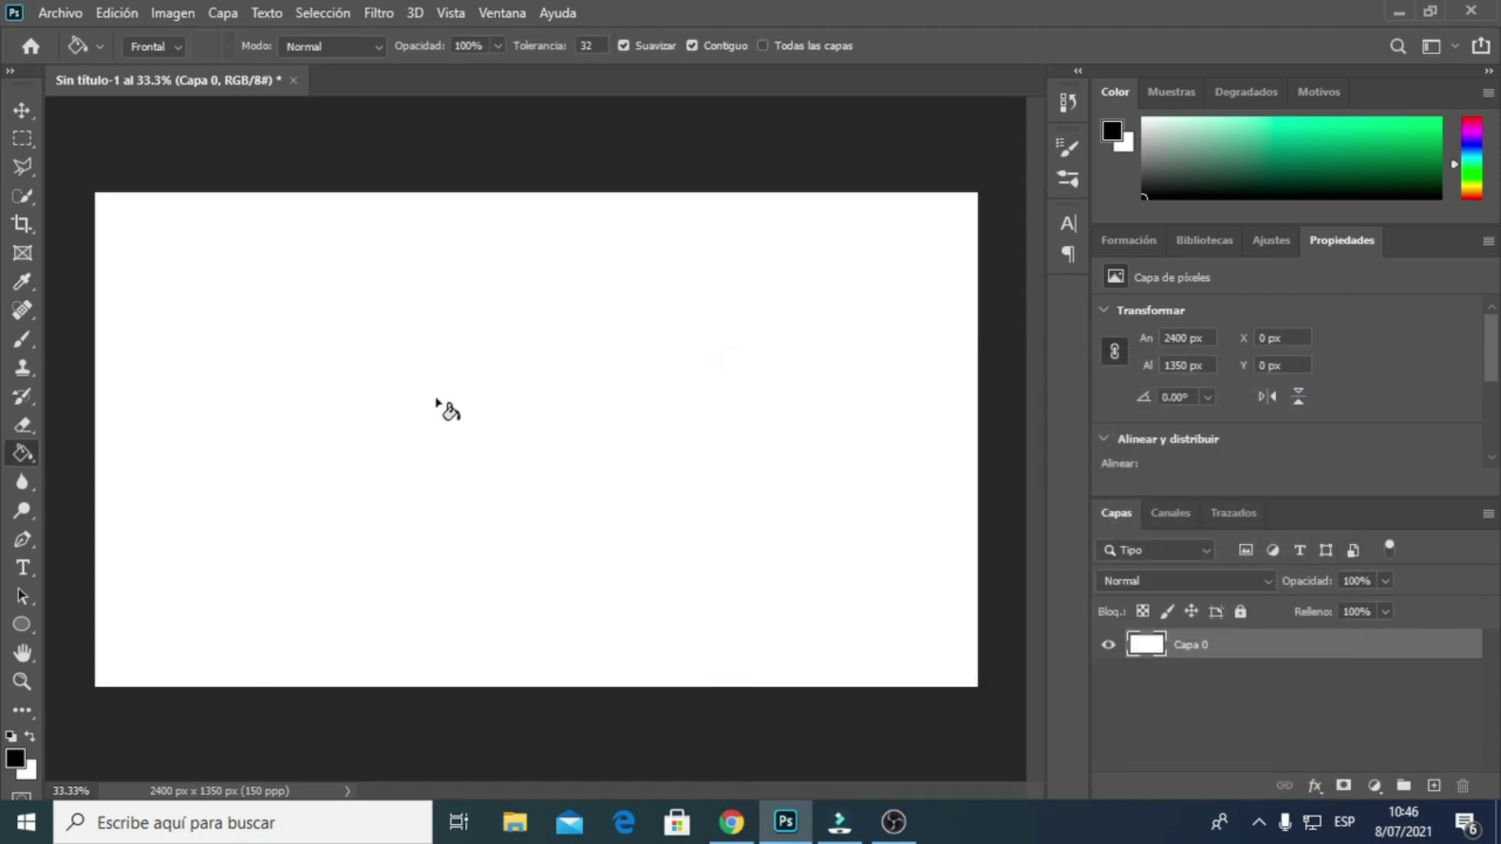
click(440, 406)
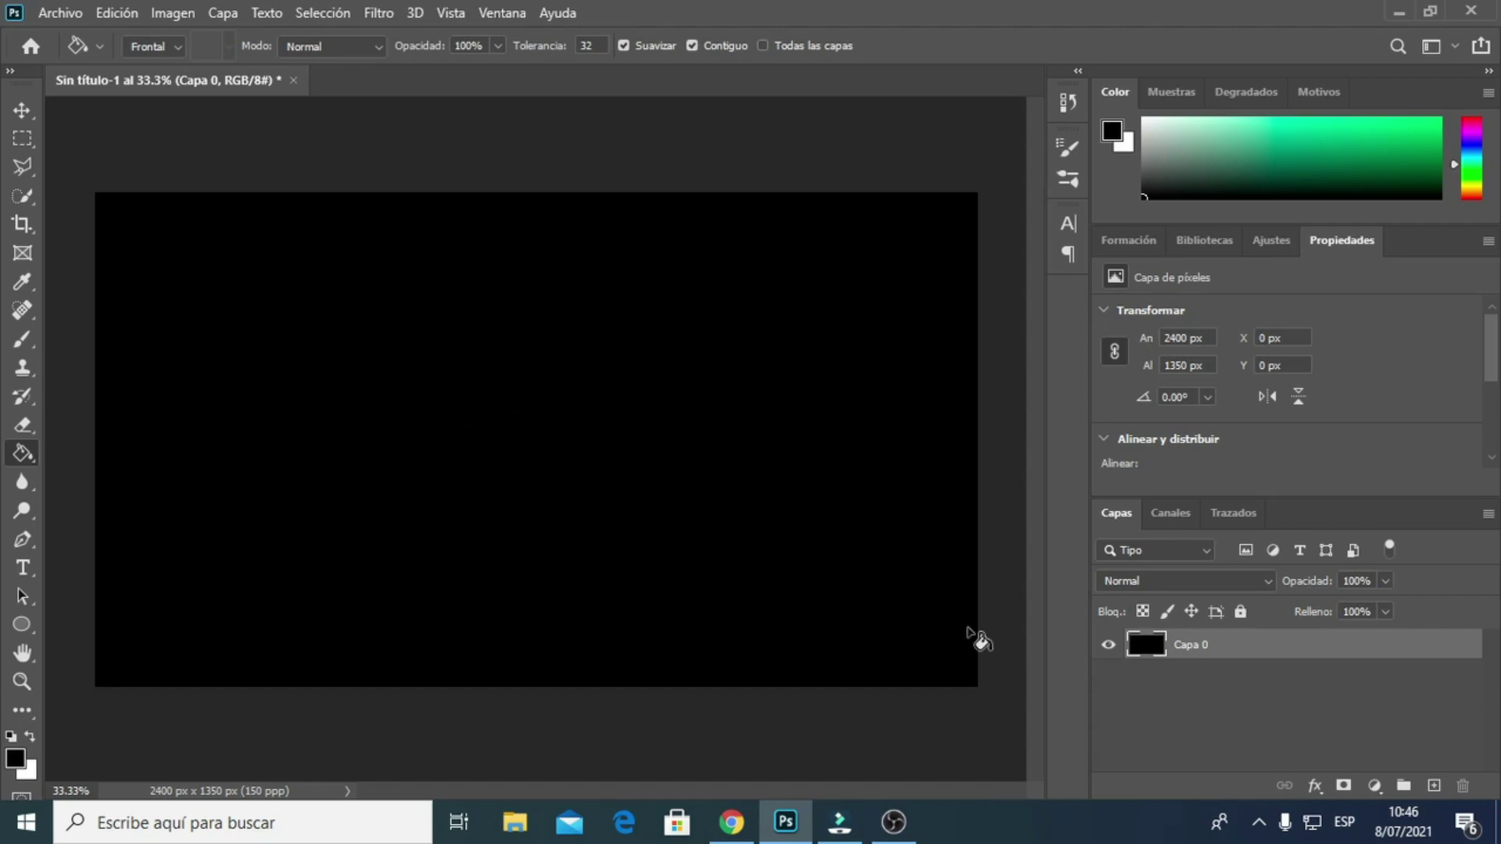
click(731, 823)
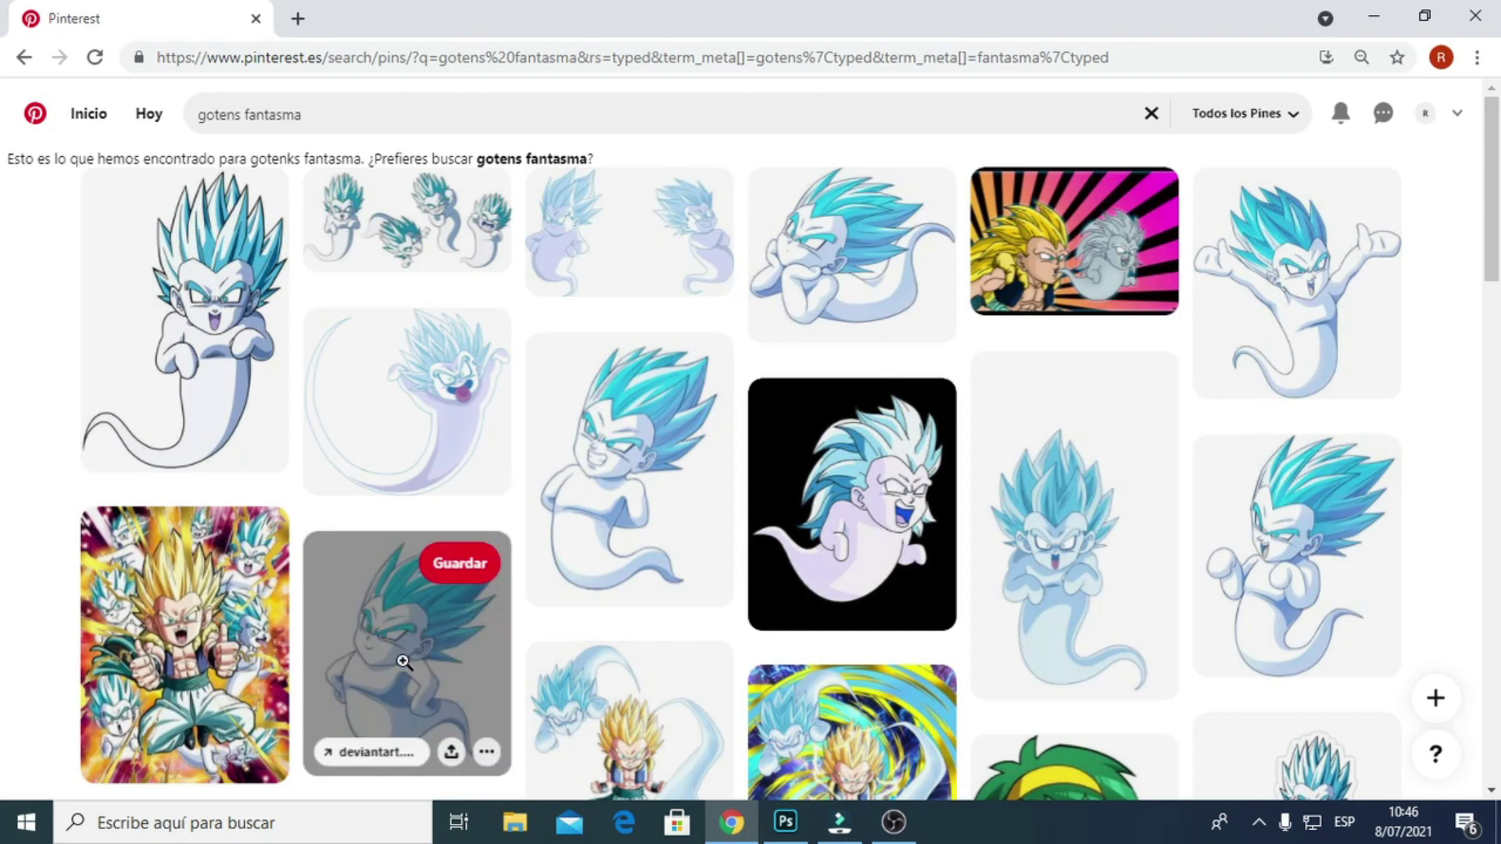
mouse_move(852, 505)
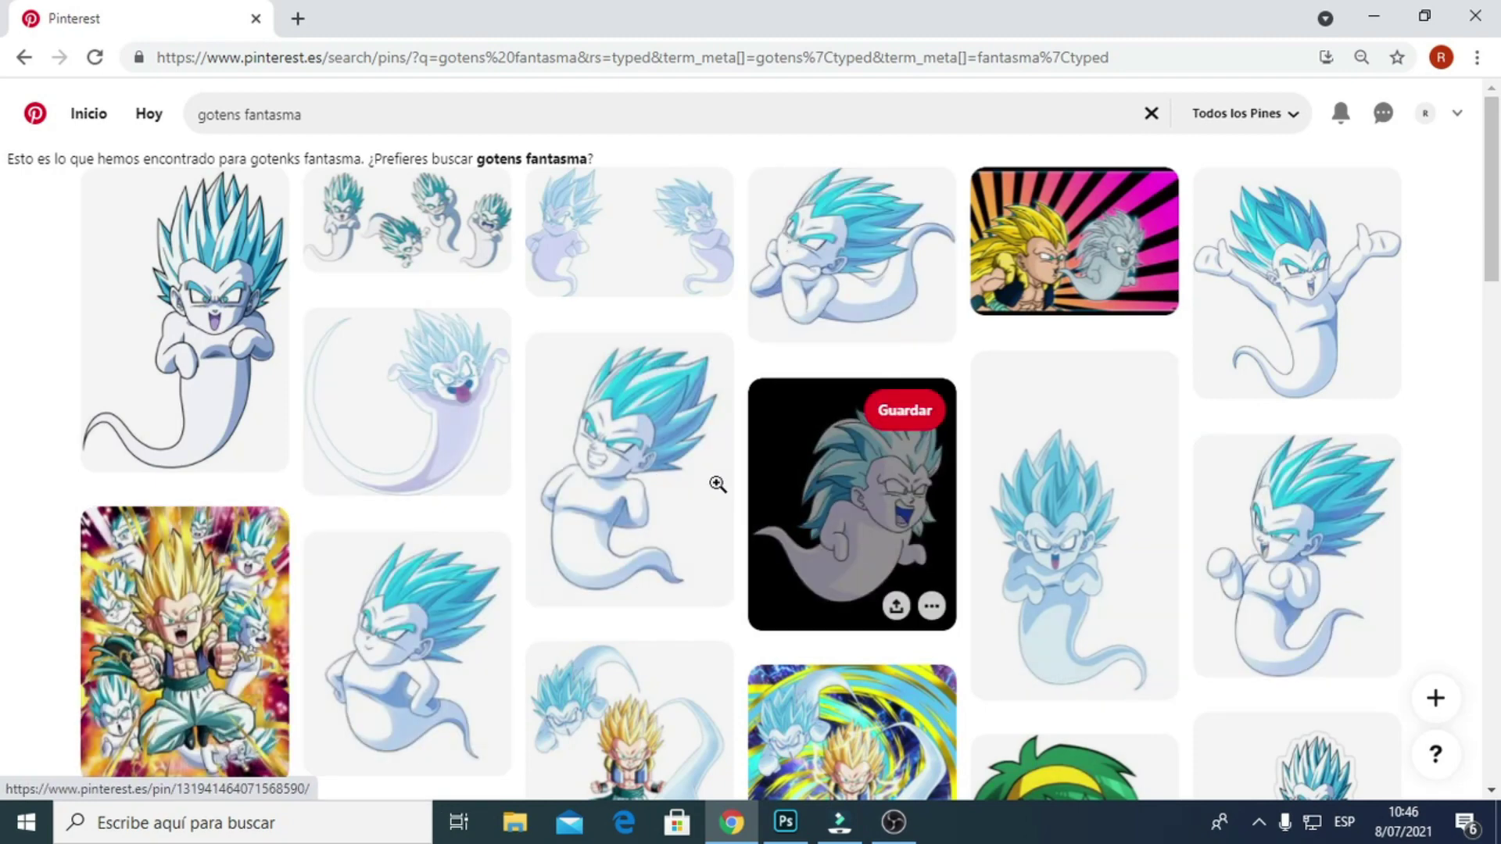
Open the hands-on-hips ghost Gotenks pin and copy its image.
click(413, 686)
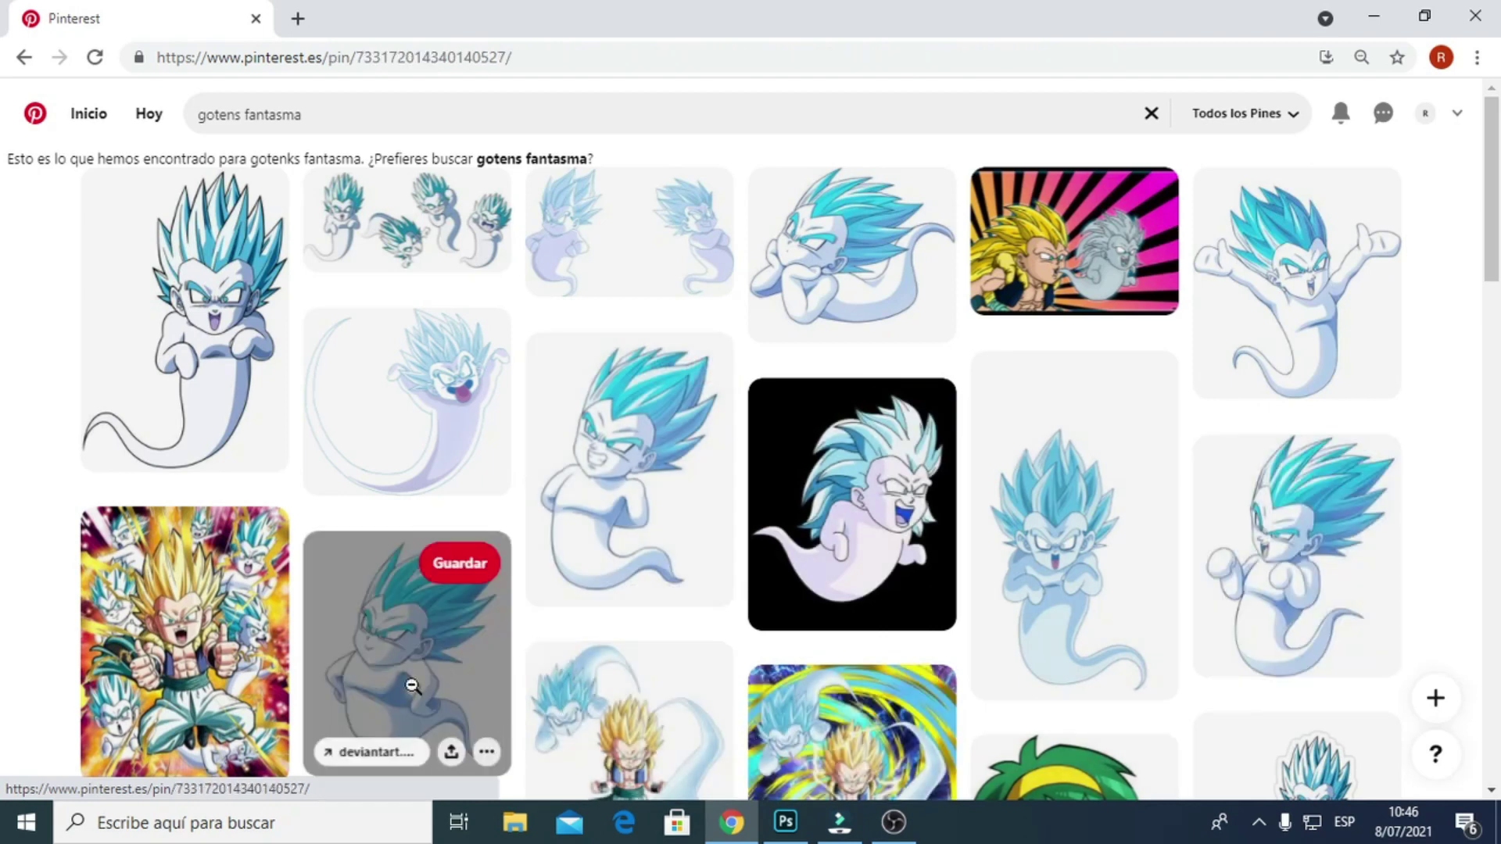
right_click(456, 414)
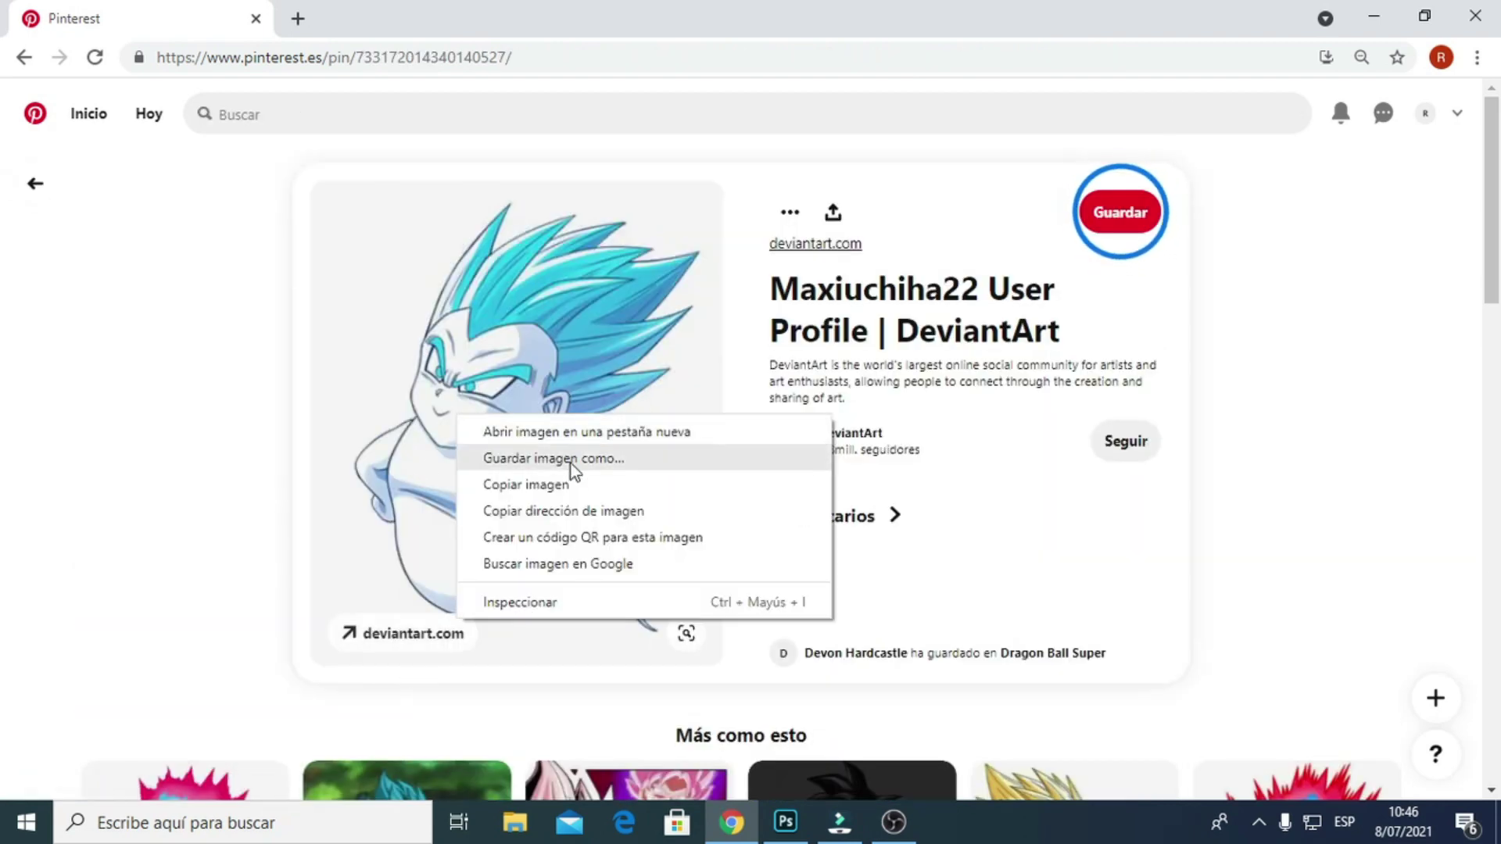
click(569, 485)
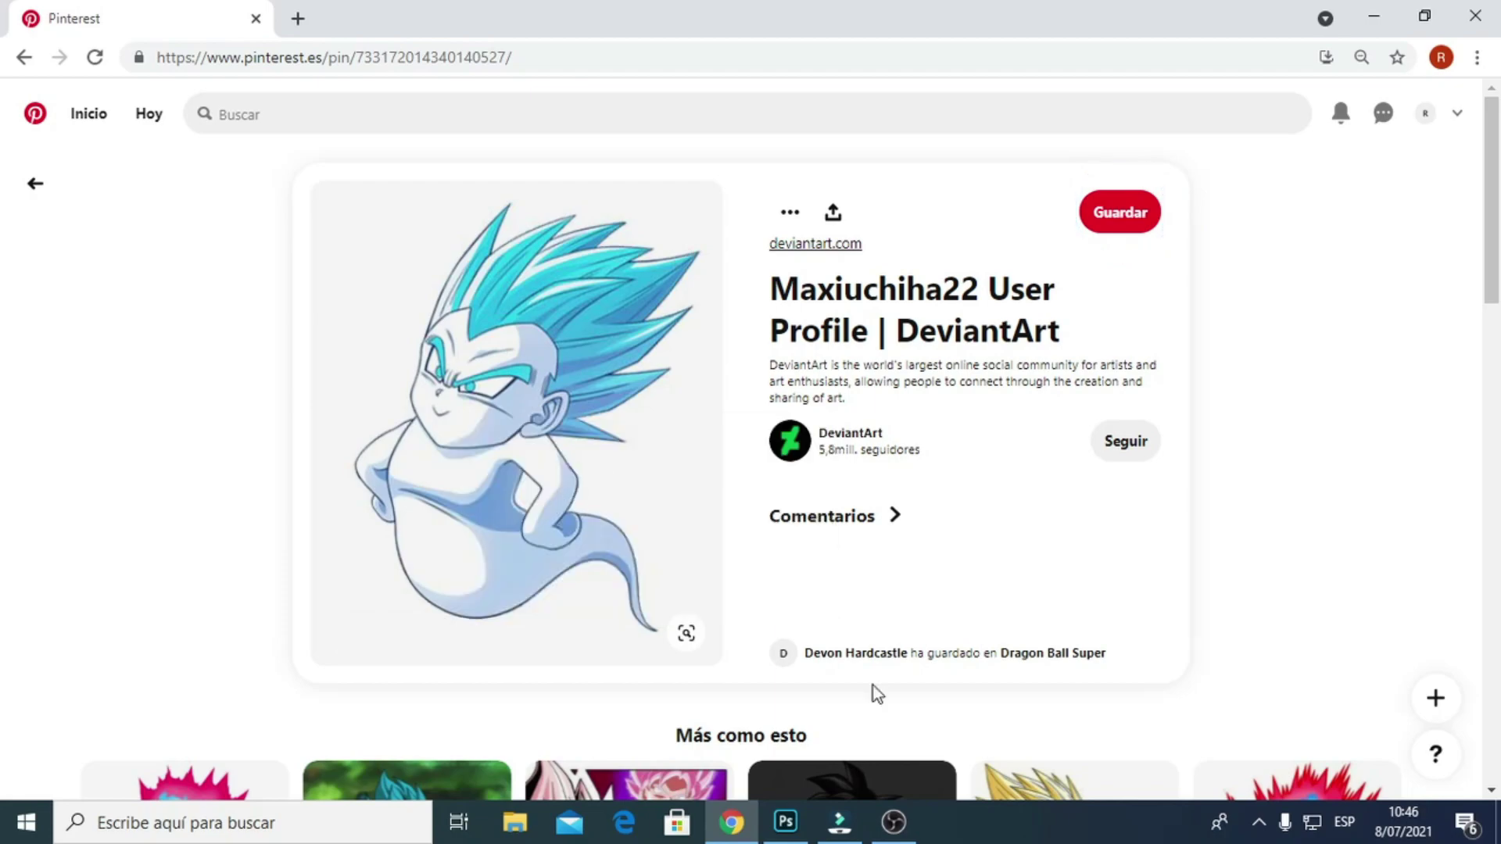
Paste the ghost image, scale it to about 280% and move it right.
click(787, 823)
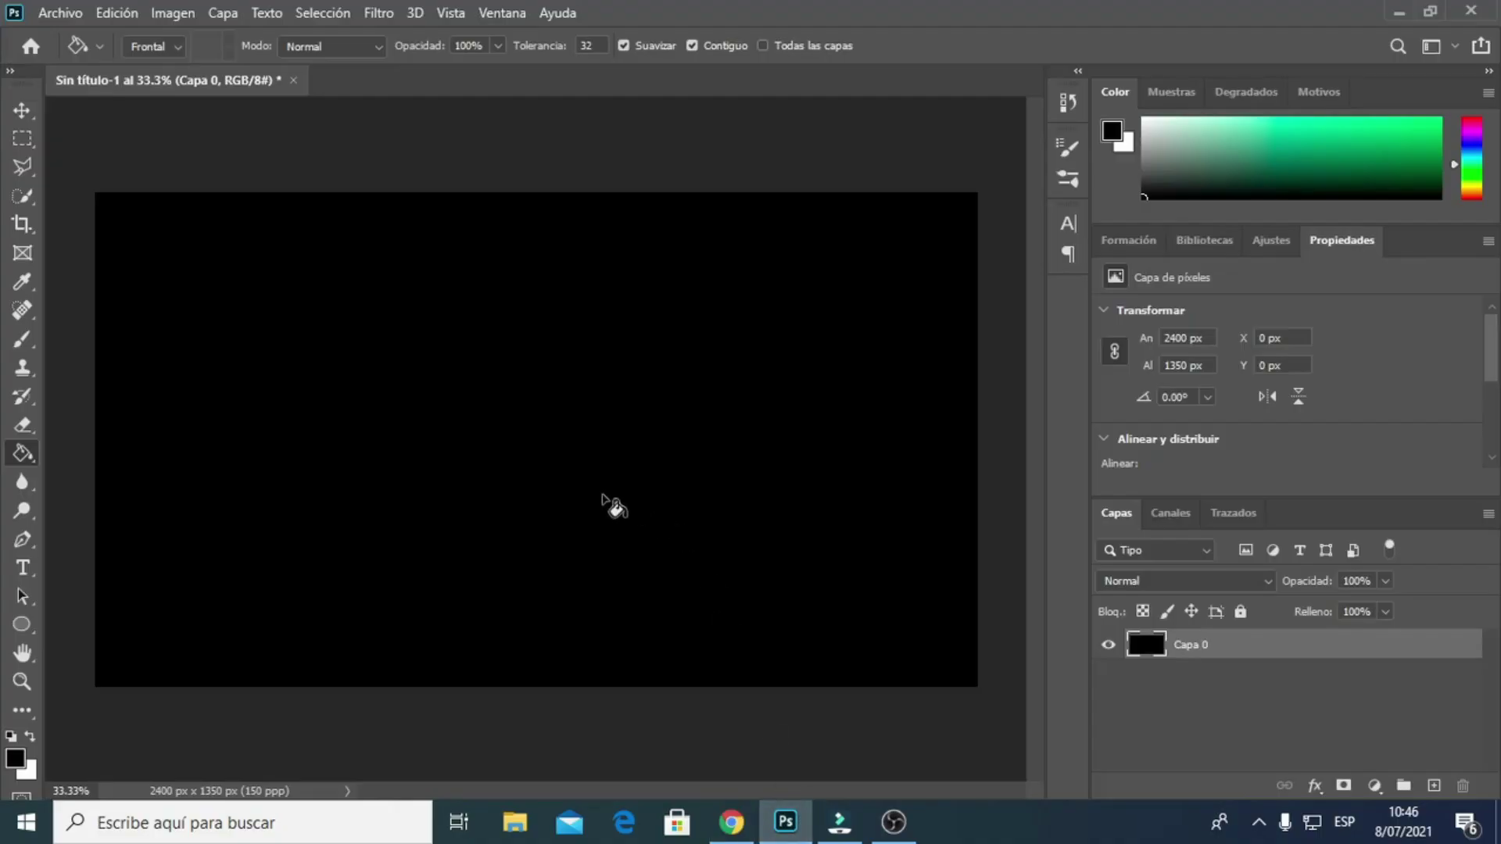
key(ctrl+v)
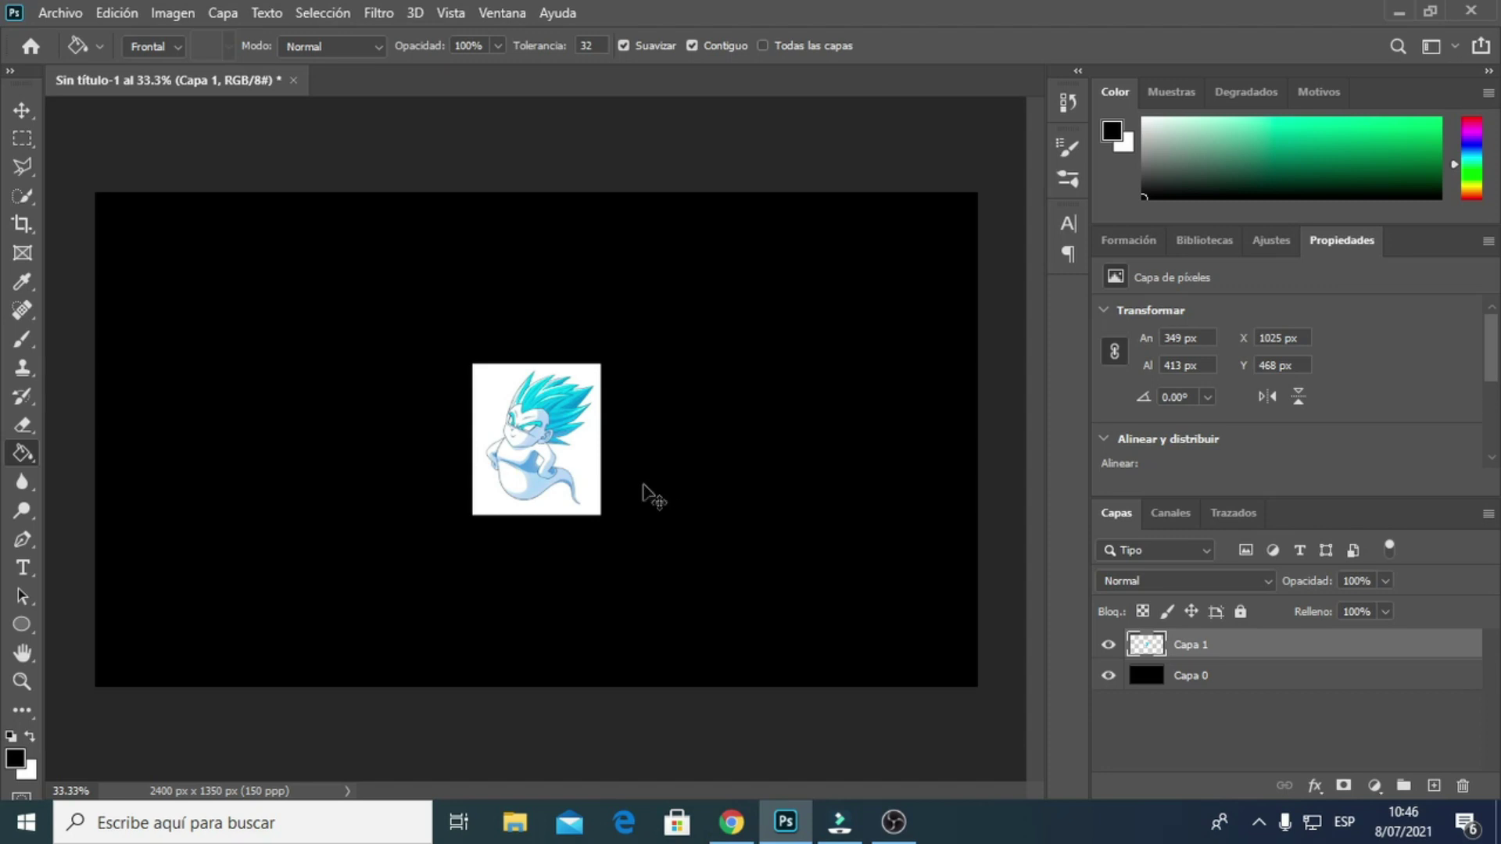
key(ctrl+t)
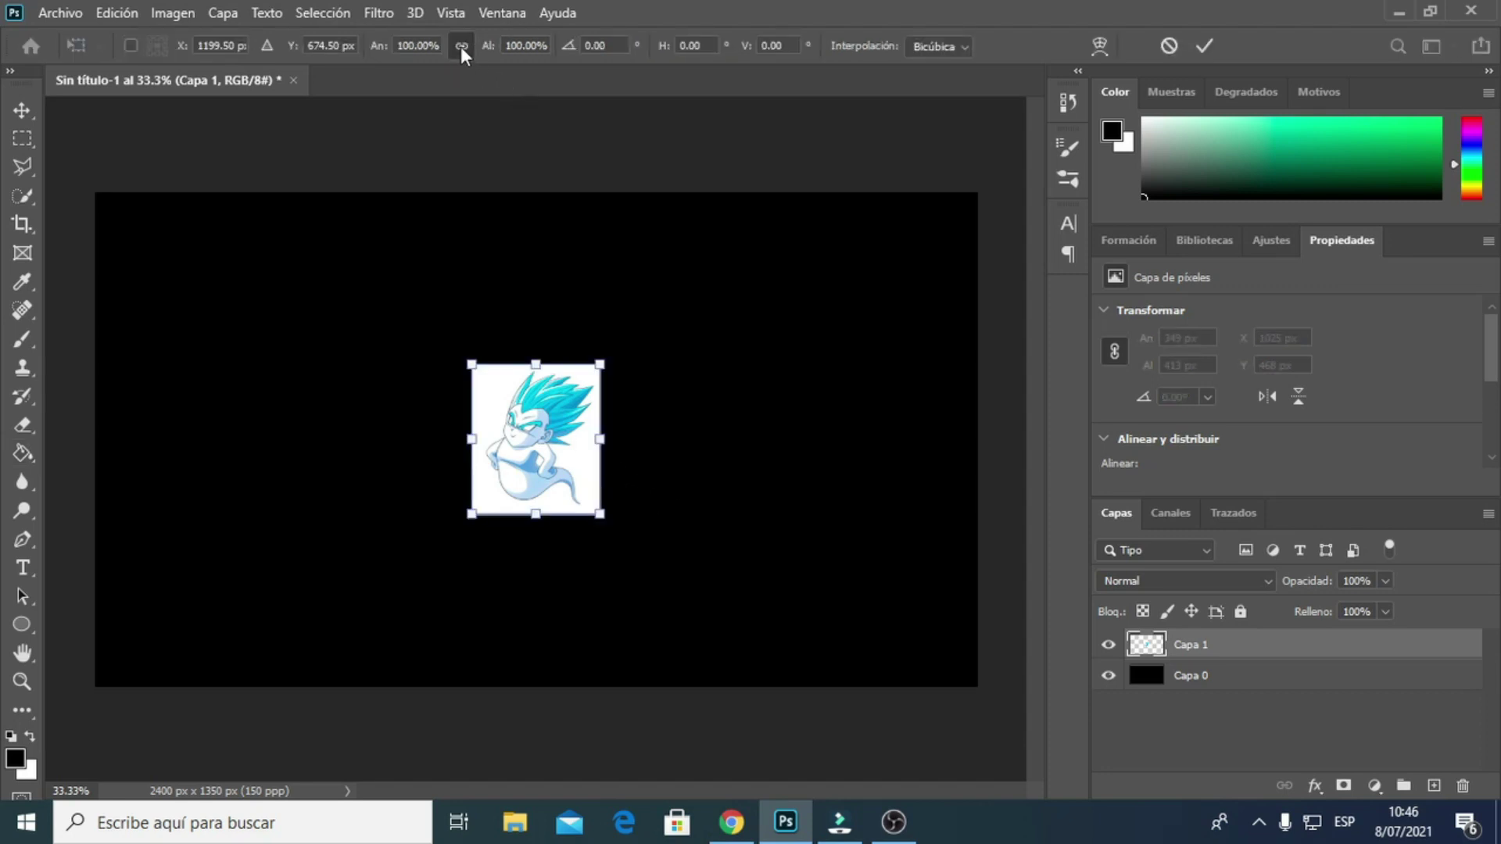
drag(599, 512, 832, 788)
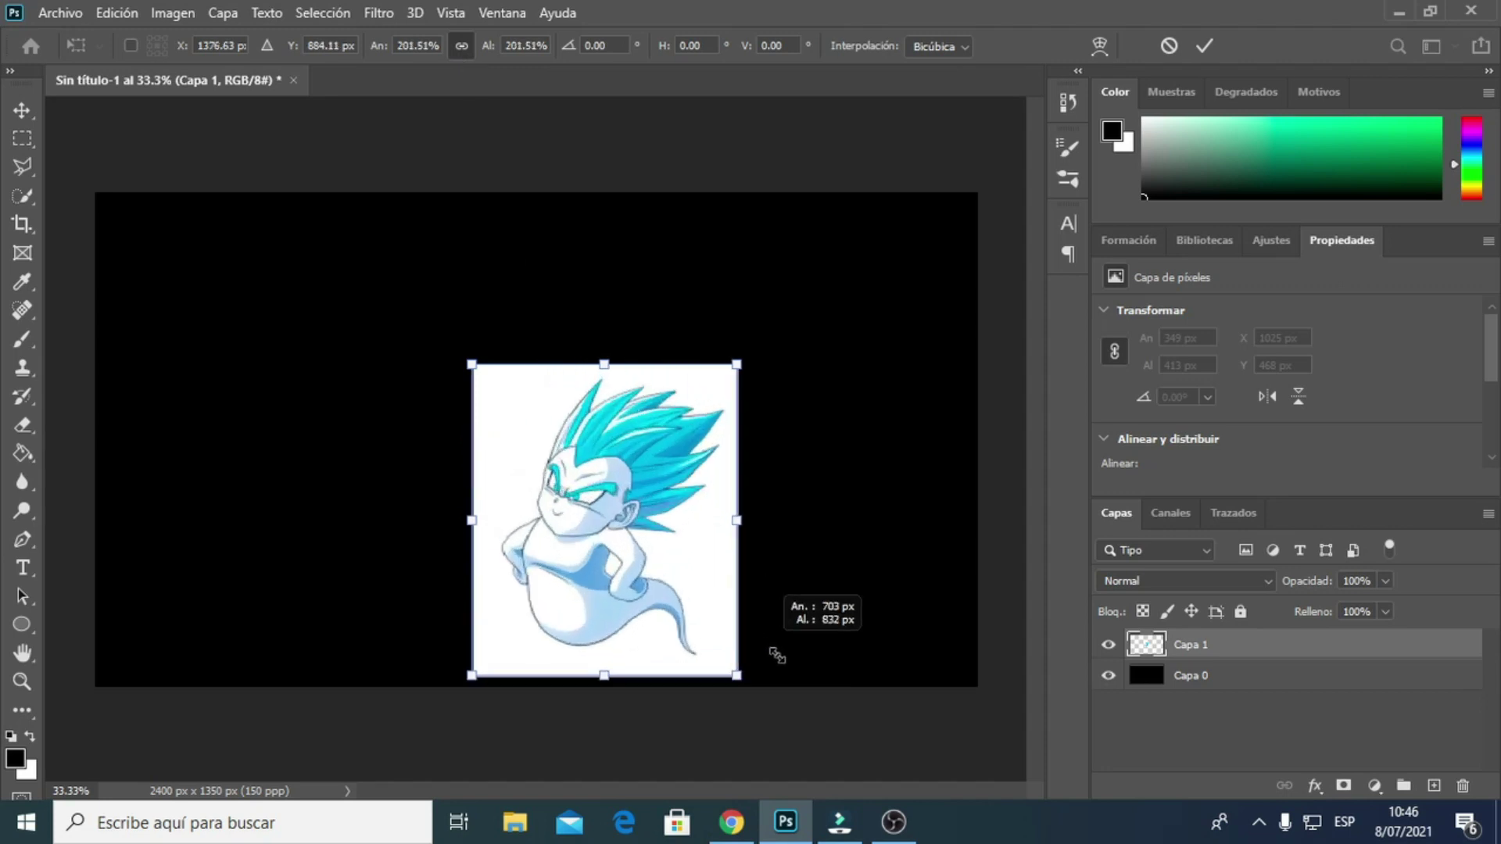
drag(623, 559, 734, 444)
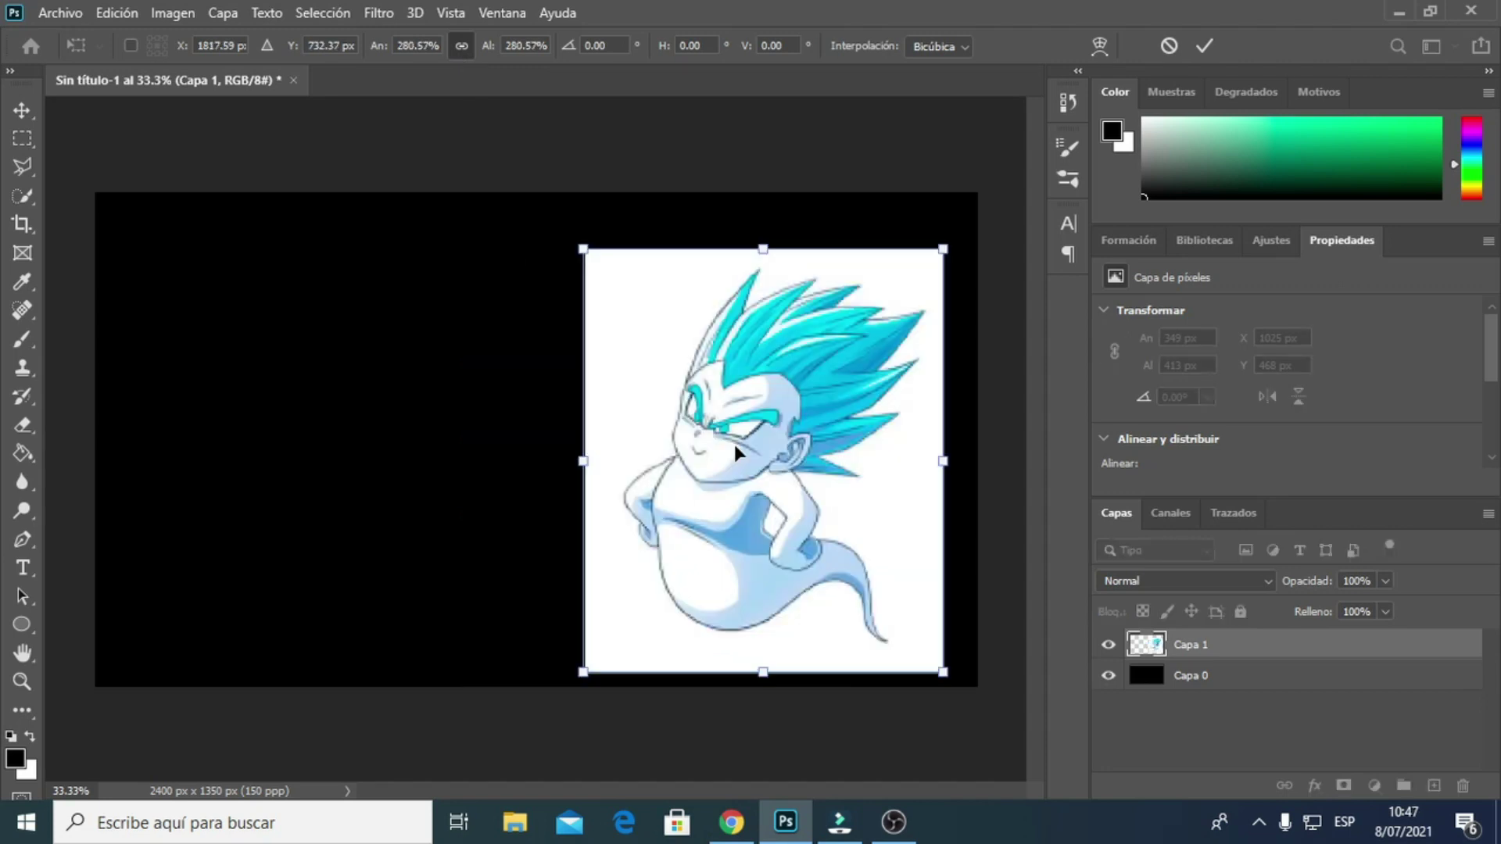
key(Return)
Erase the ghost's white background with the Magic Eraser.
key(g)
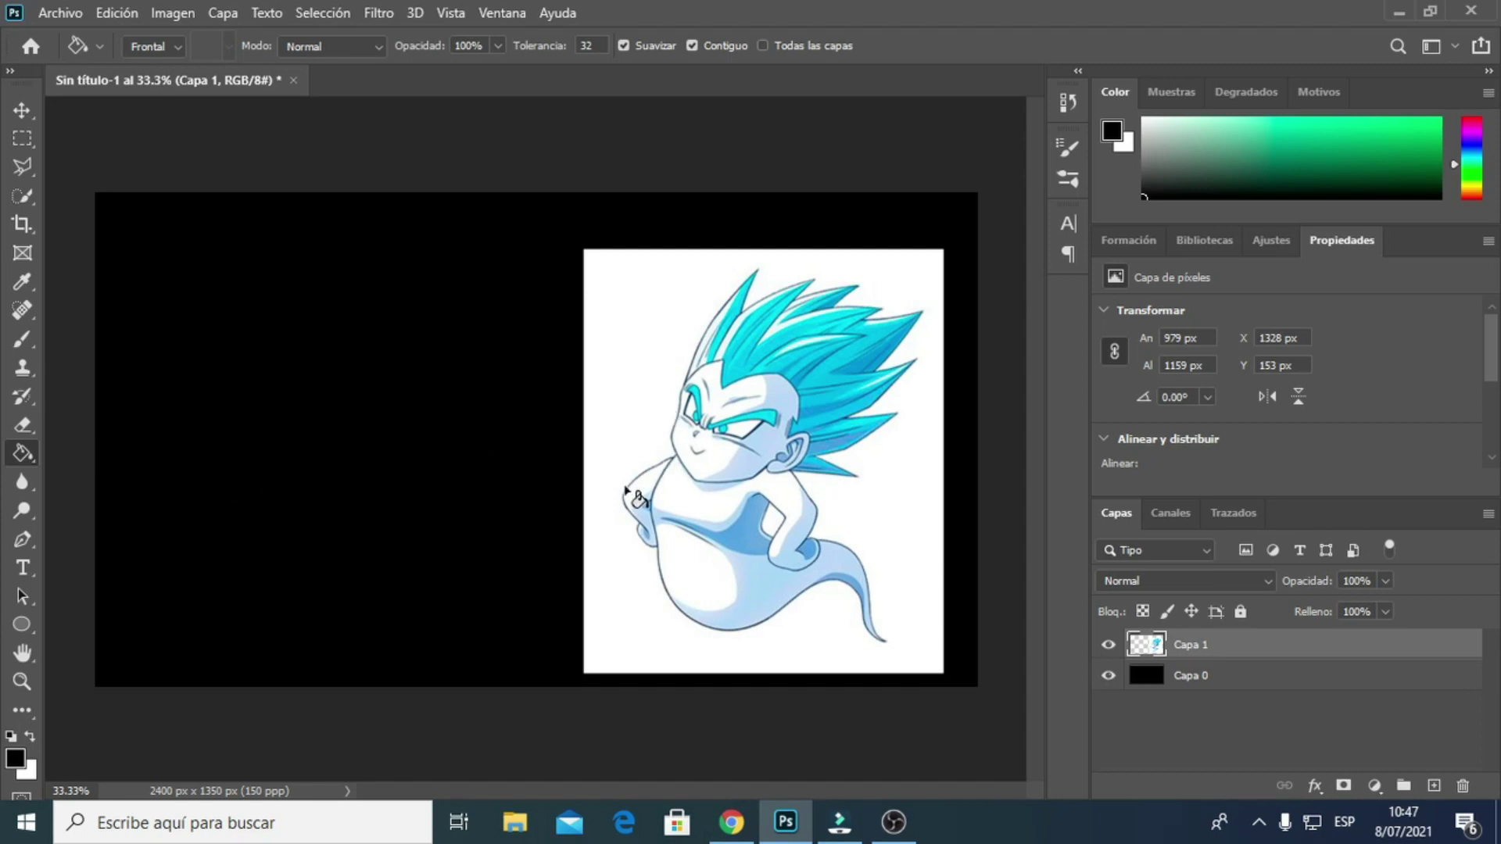
click(22, 424)
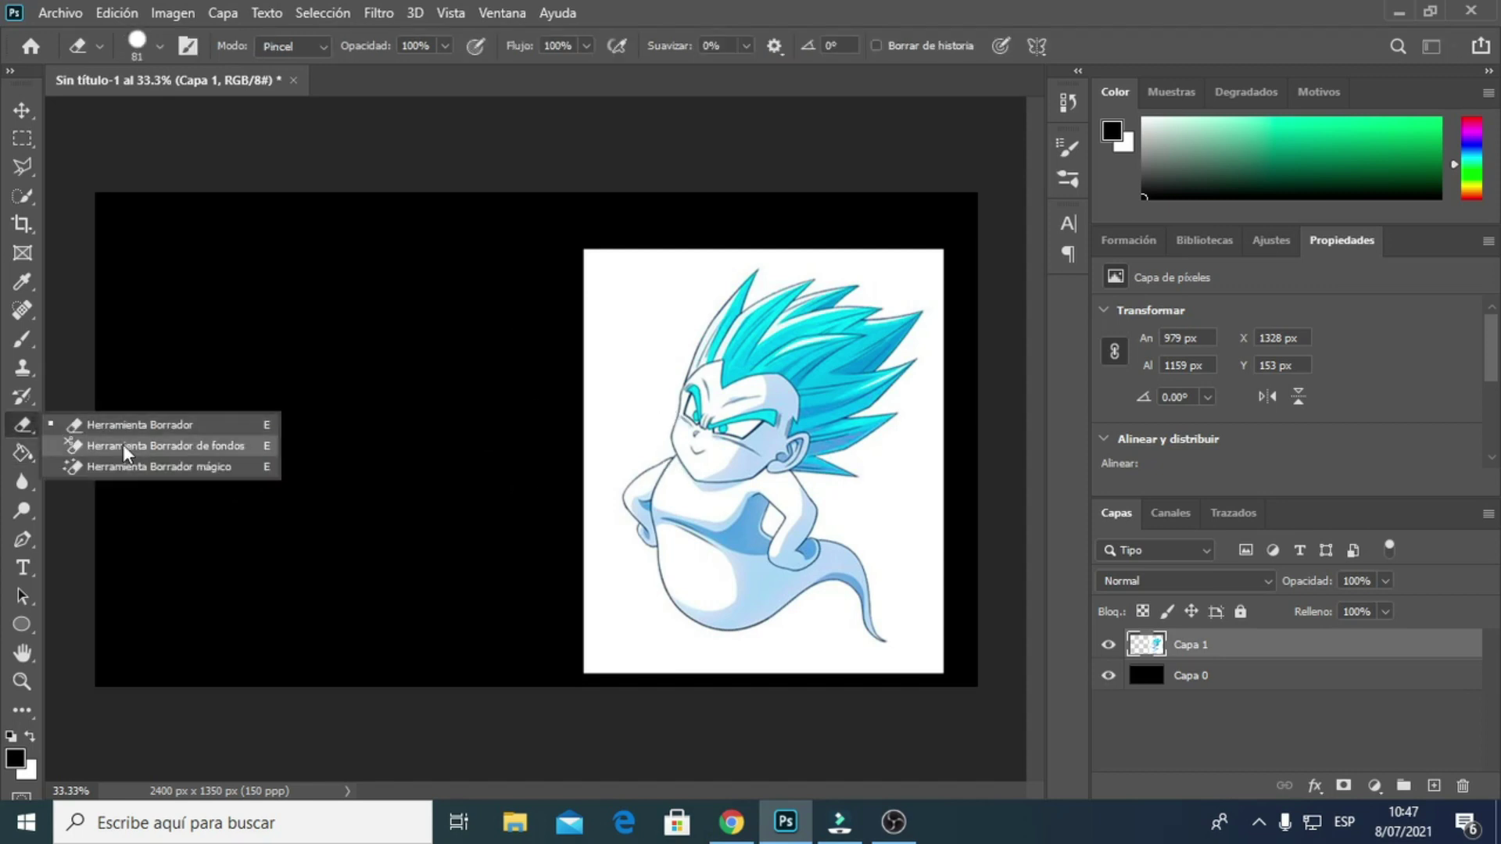
click(136, 468)
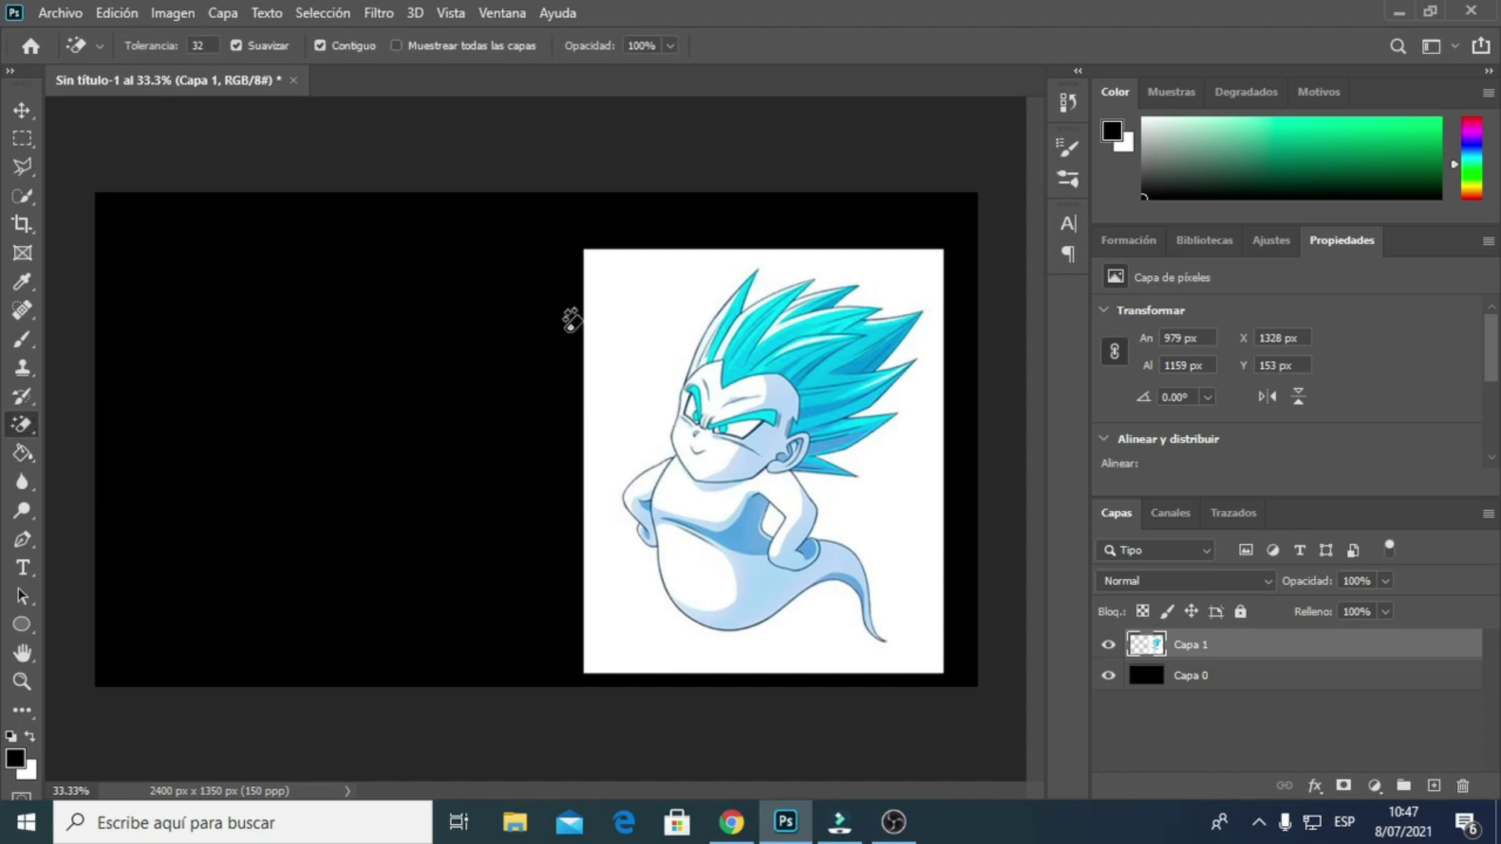
click(610, 317)
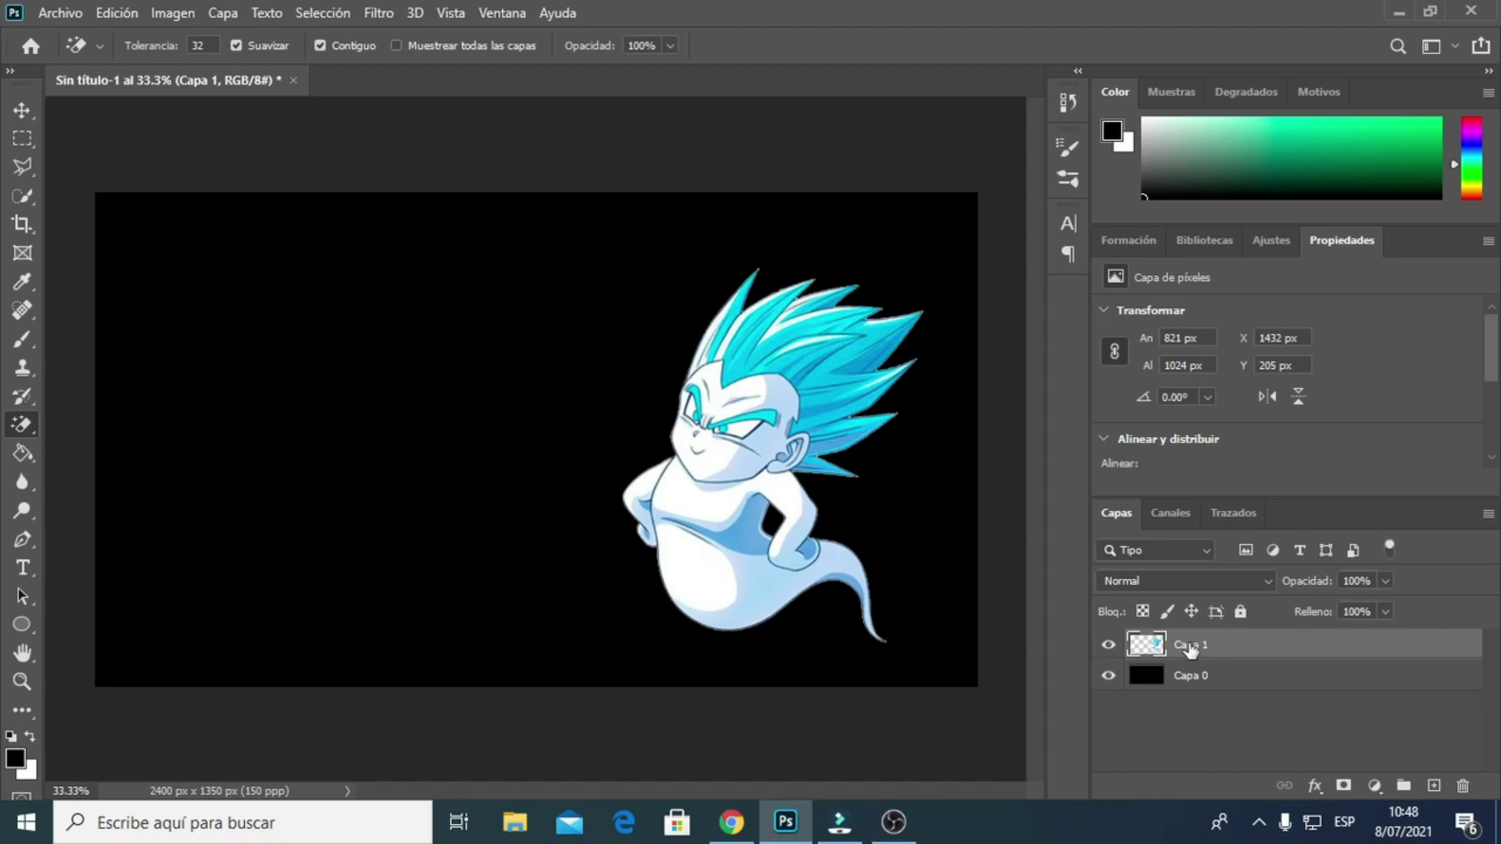
Duplicate the ghost layer as 'Capa 1 copia'.
right_click(1189, 649)
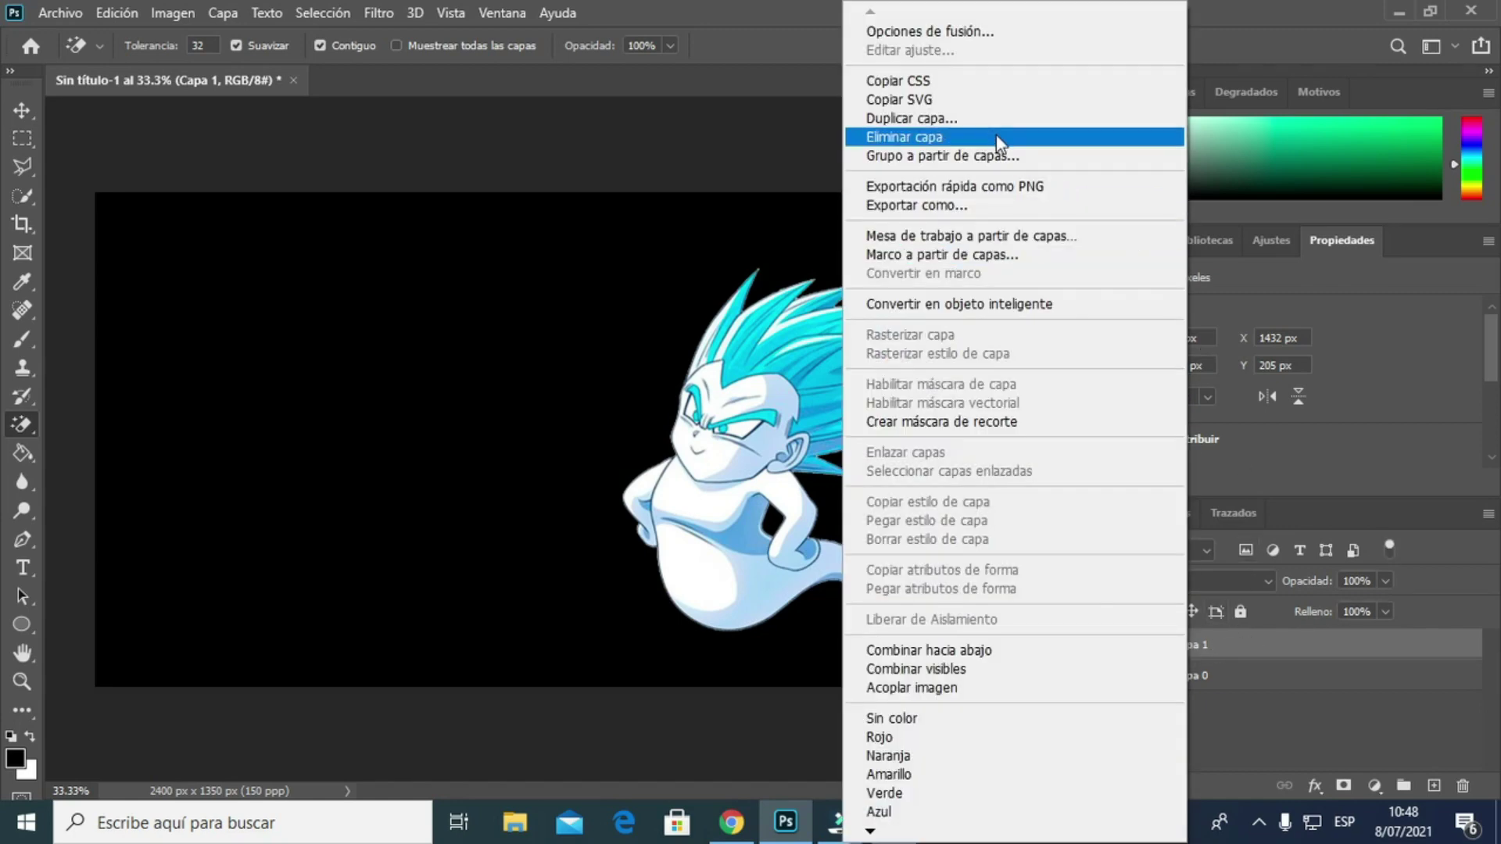
click(934, 118)
click(935, 208)
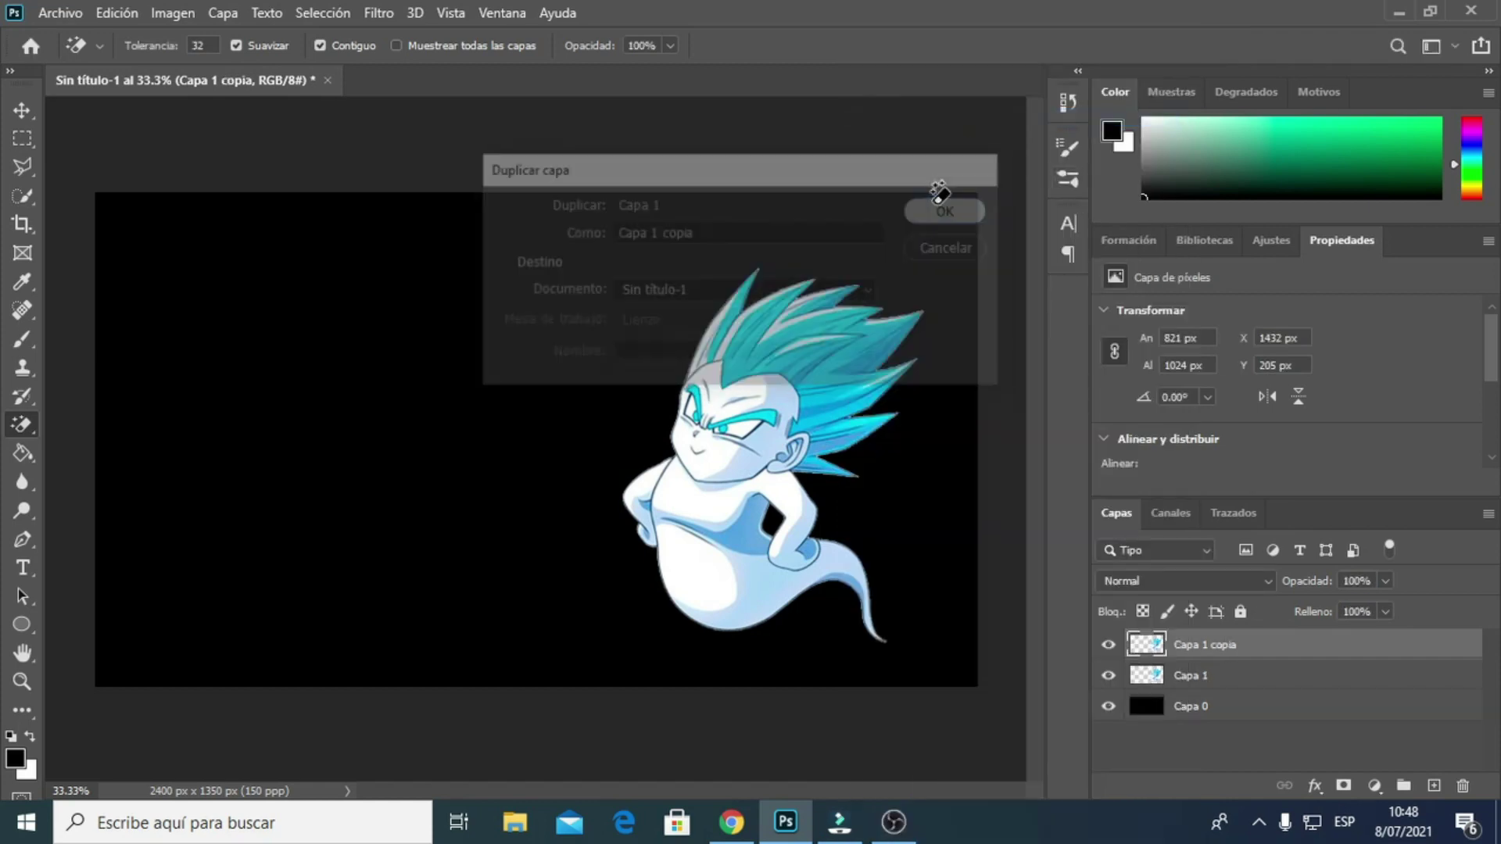
Hide 'Capa 1 copia' and select the original Capa 1 layer.
click(1108, 644)
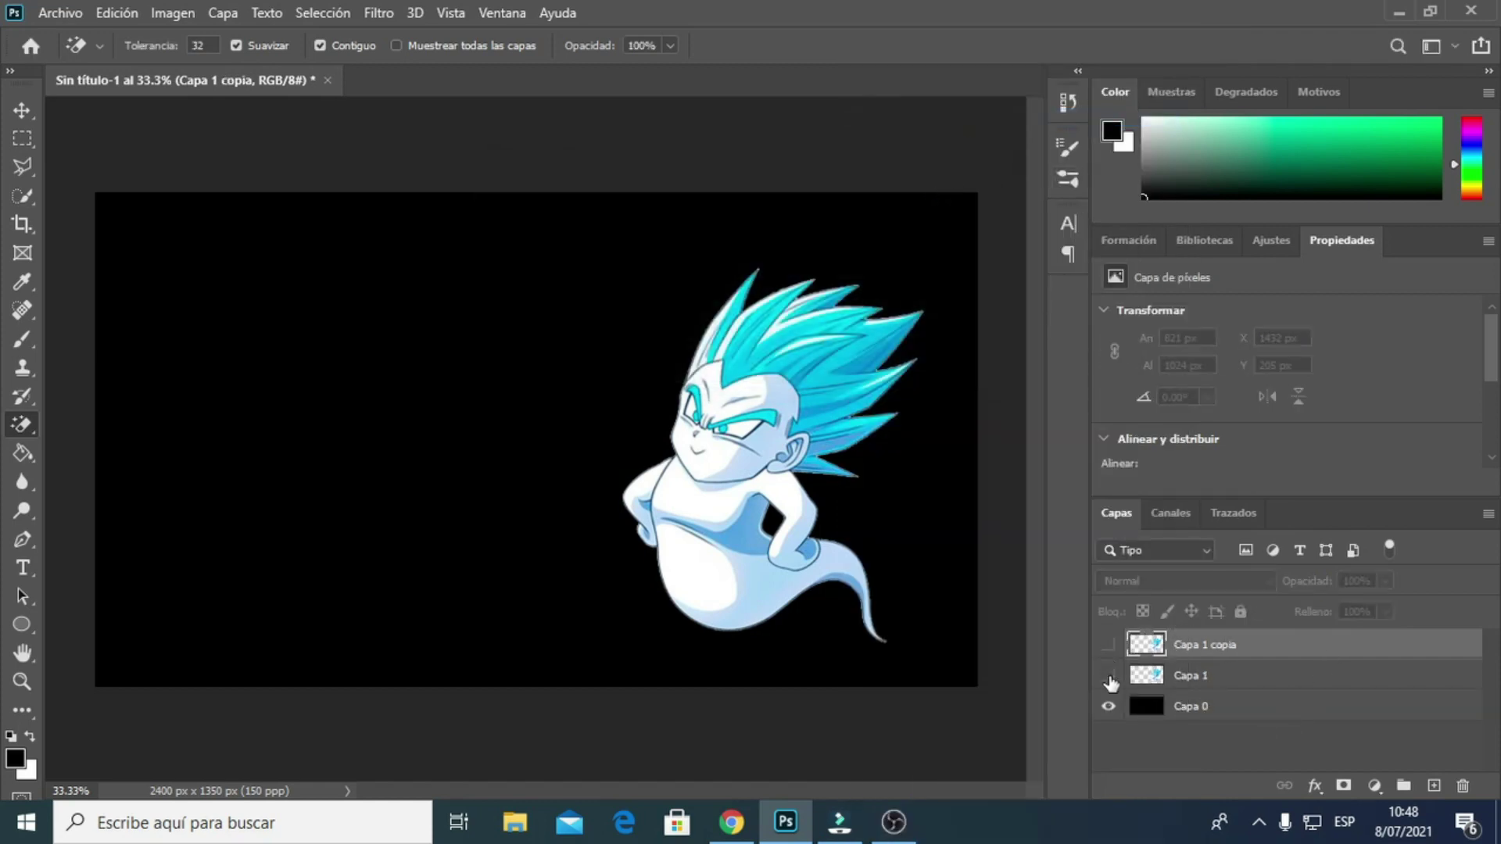
click(1109, 675)
click(1109, 644)
click(1108, 675)
click(1109, 645)
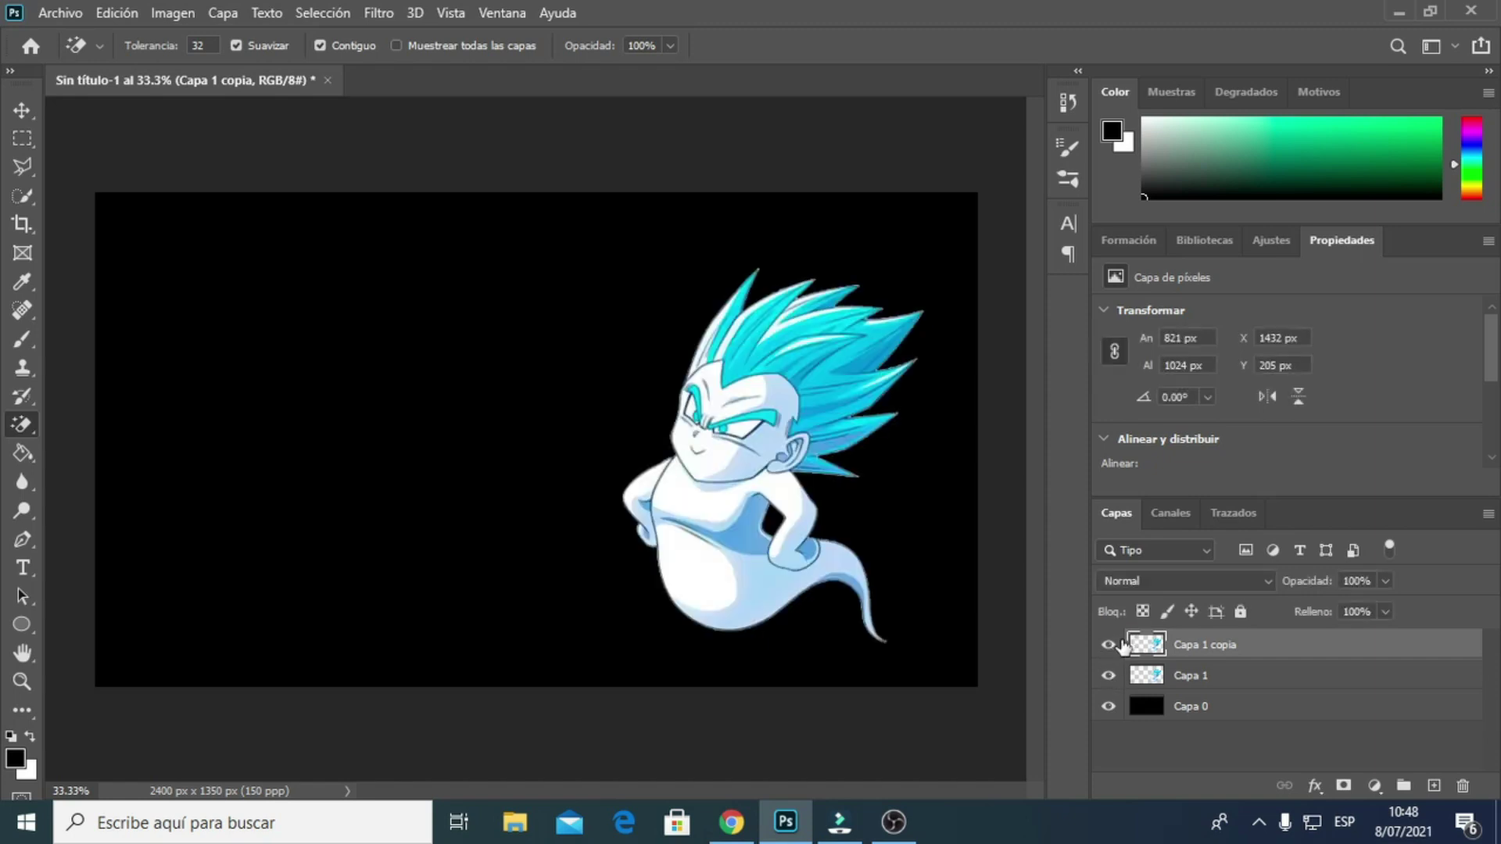
click(1109, 644)
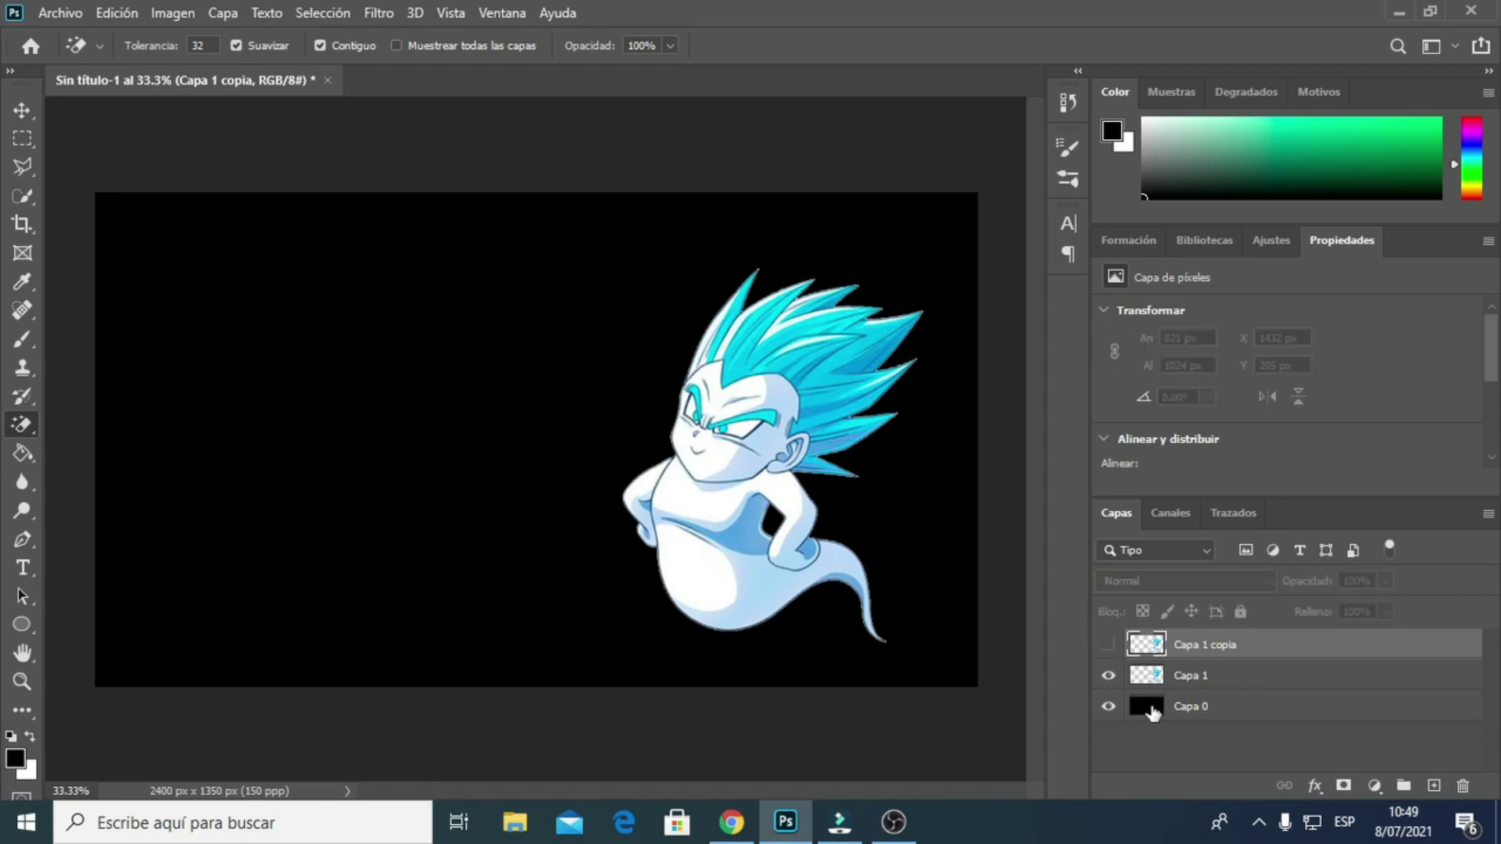
click(1204, 672)
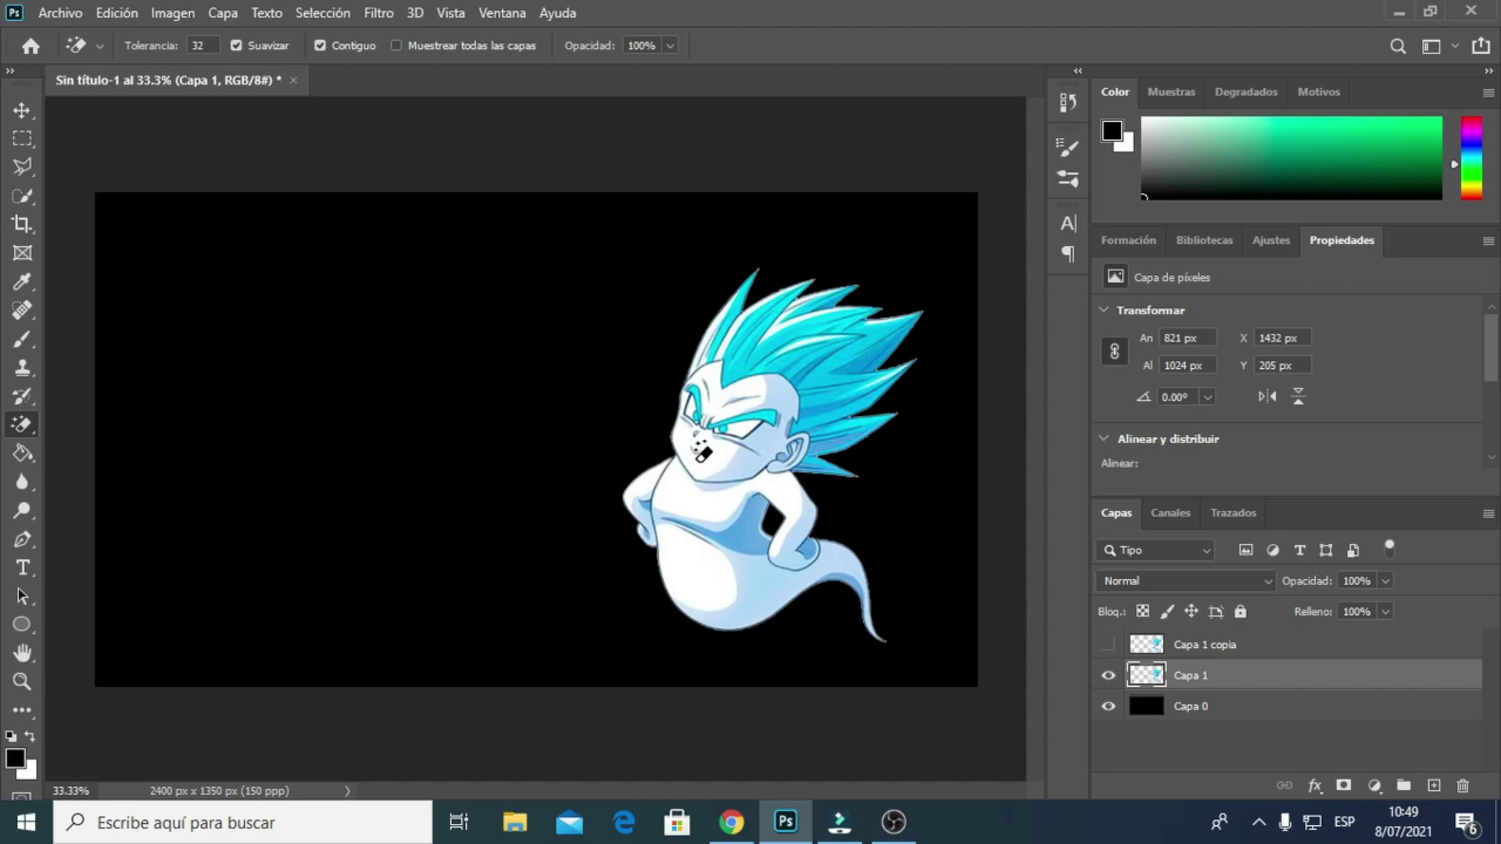
Clone-stamp skin over the ghost's smile on Capa 1 using a 20 px brush.
key(ctrl+plus)
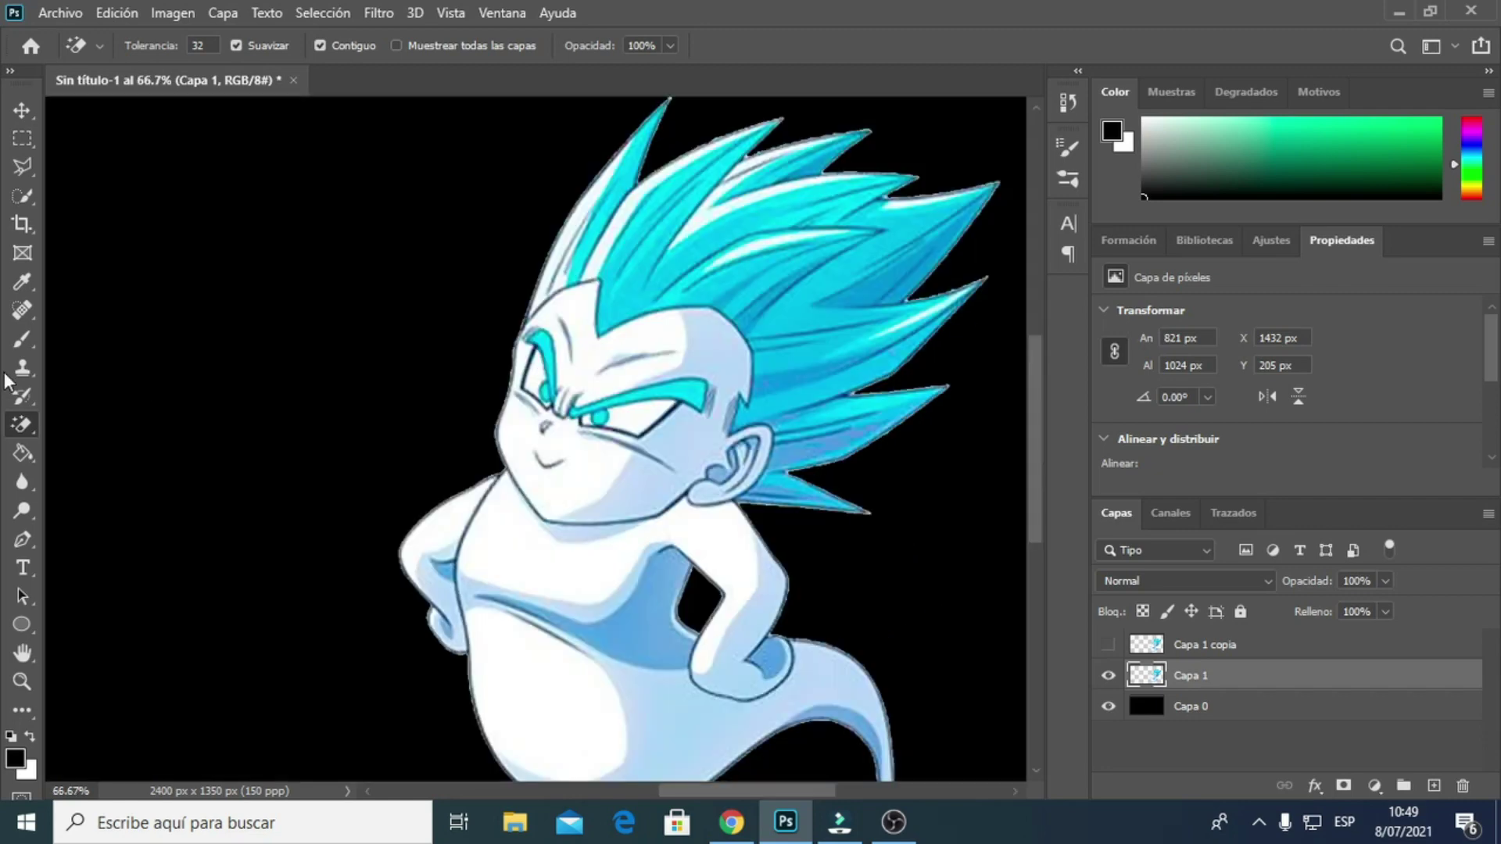
click(22, 369)
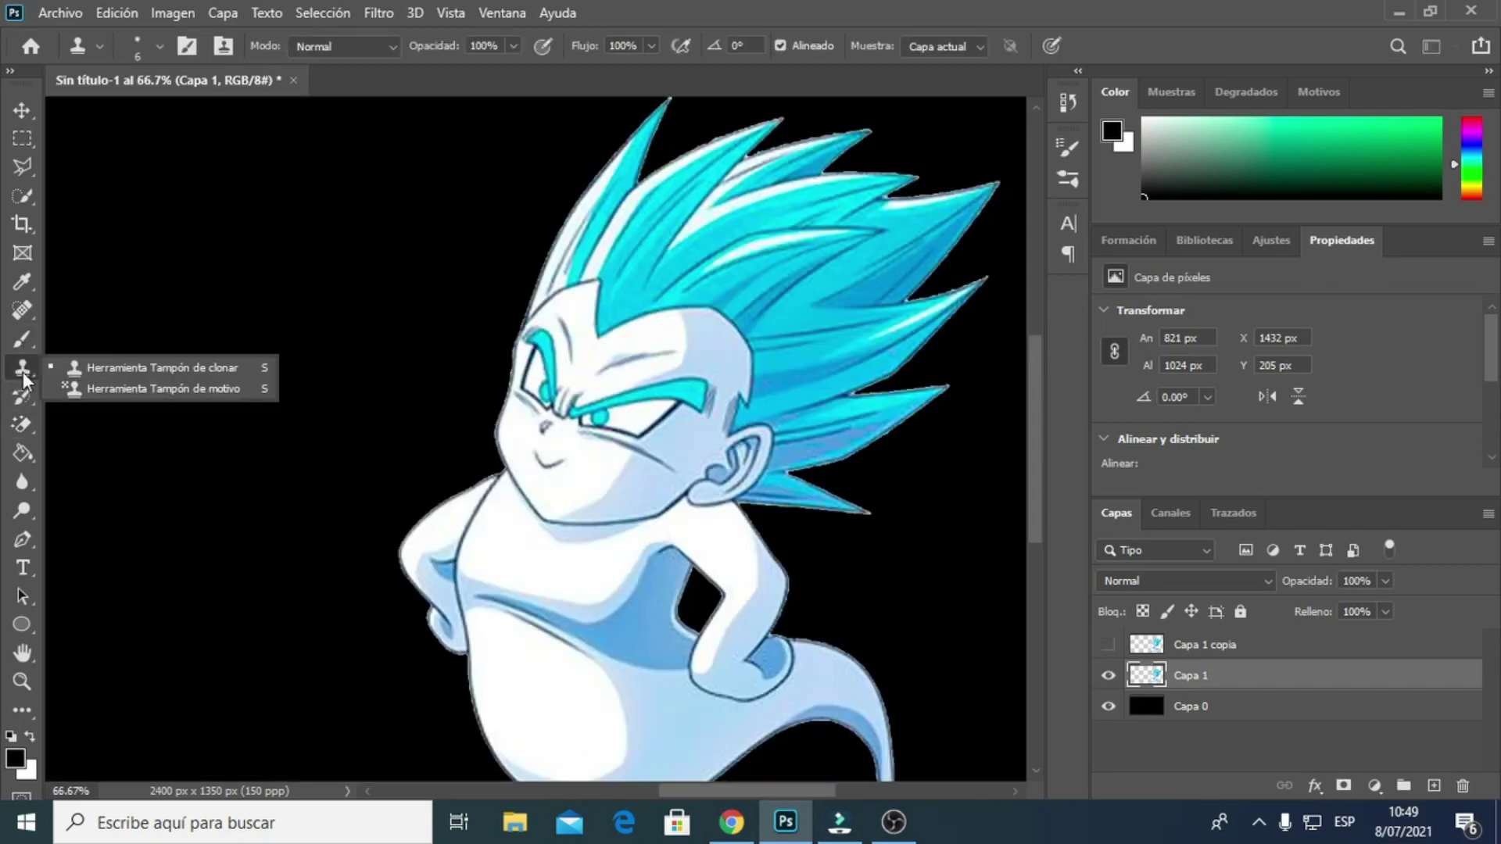
click(175, 368)
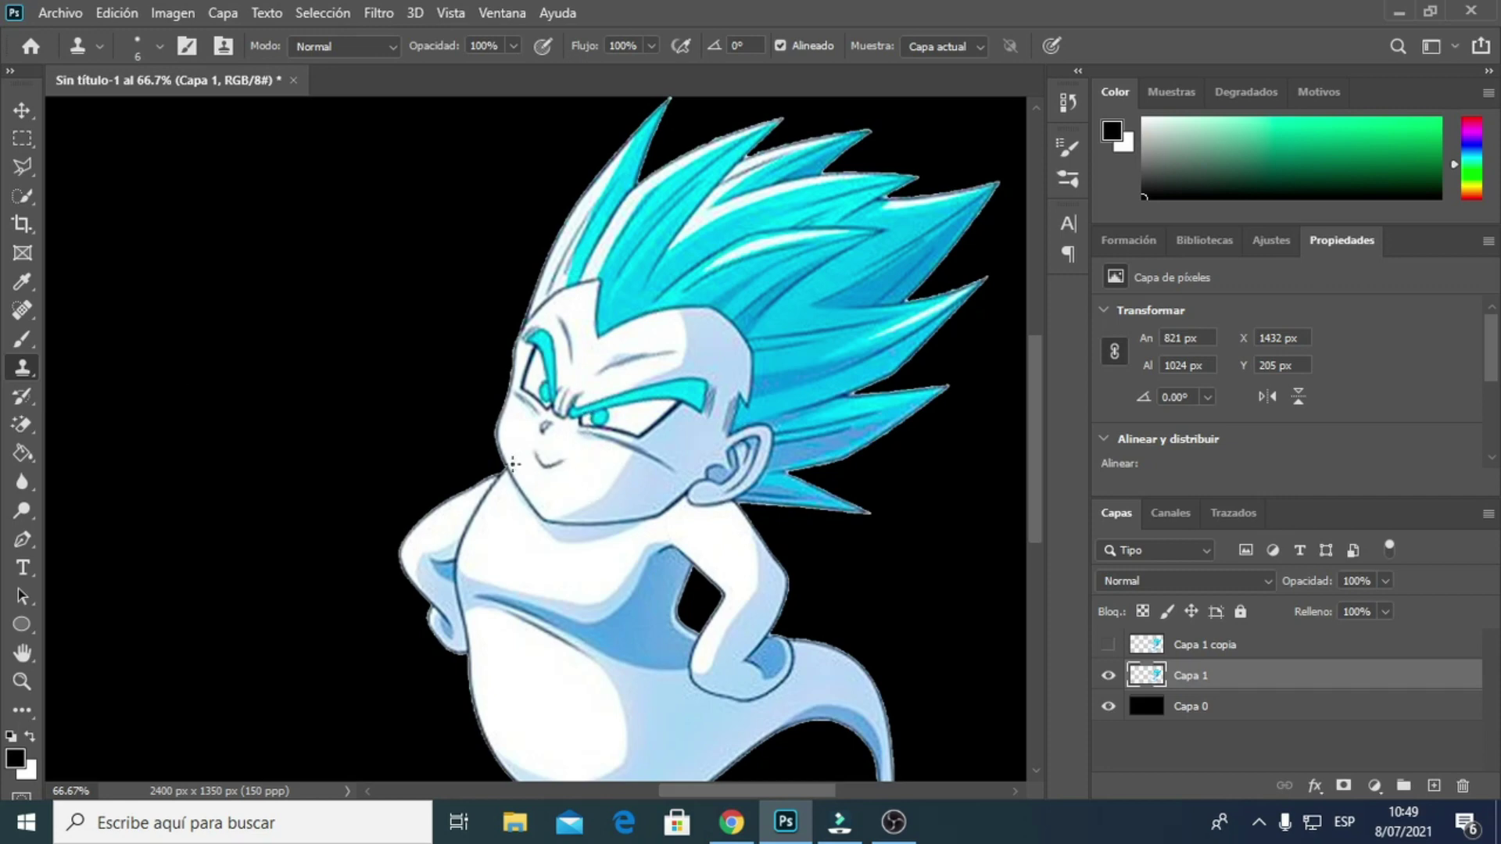
drag(547, 462, 562, 462)
right_click(562, 469)
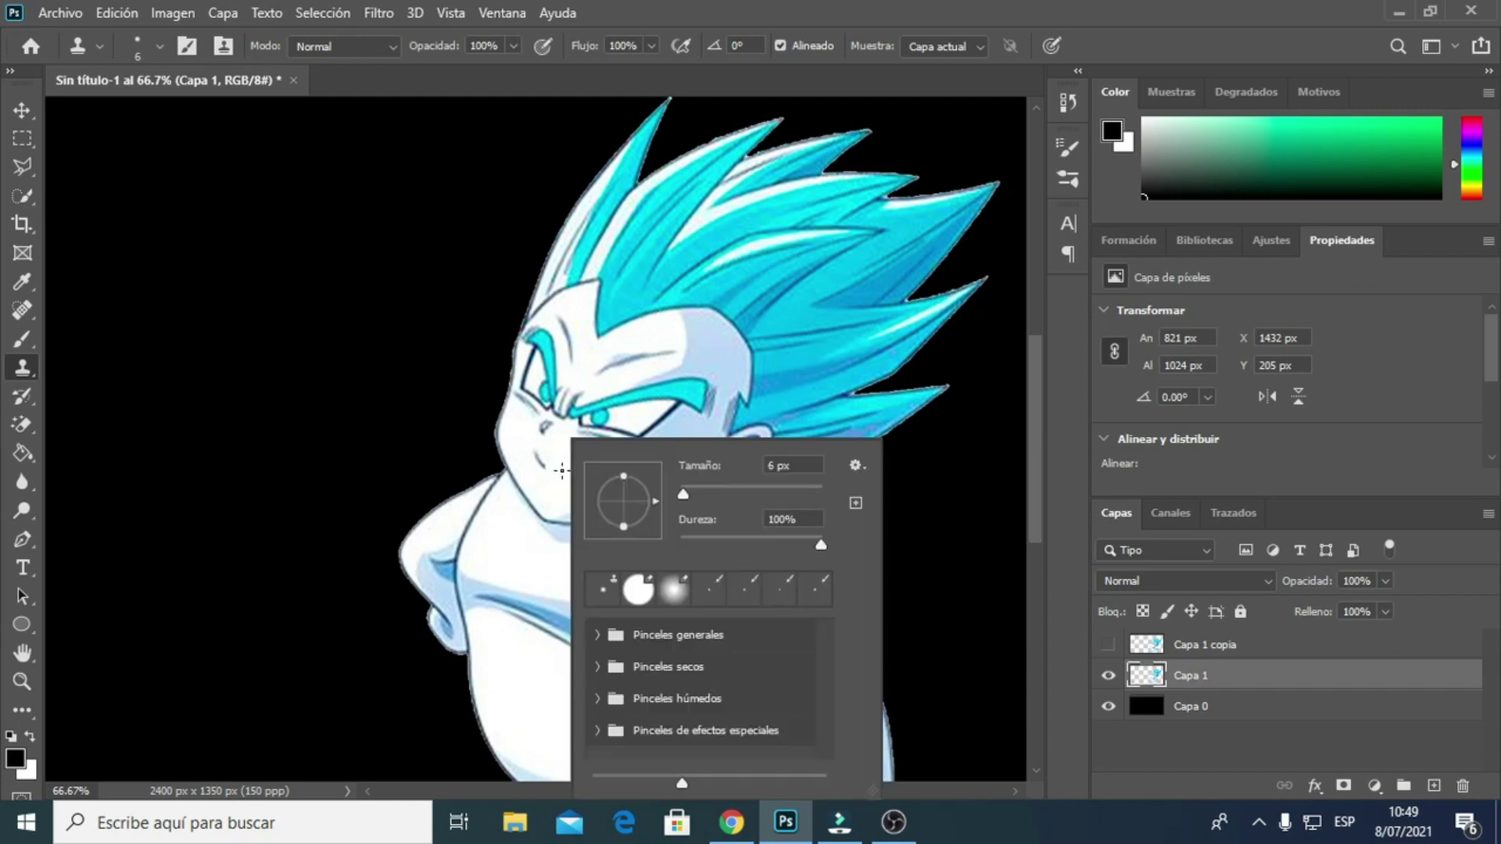
click(696, 488)
click(564, 482)
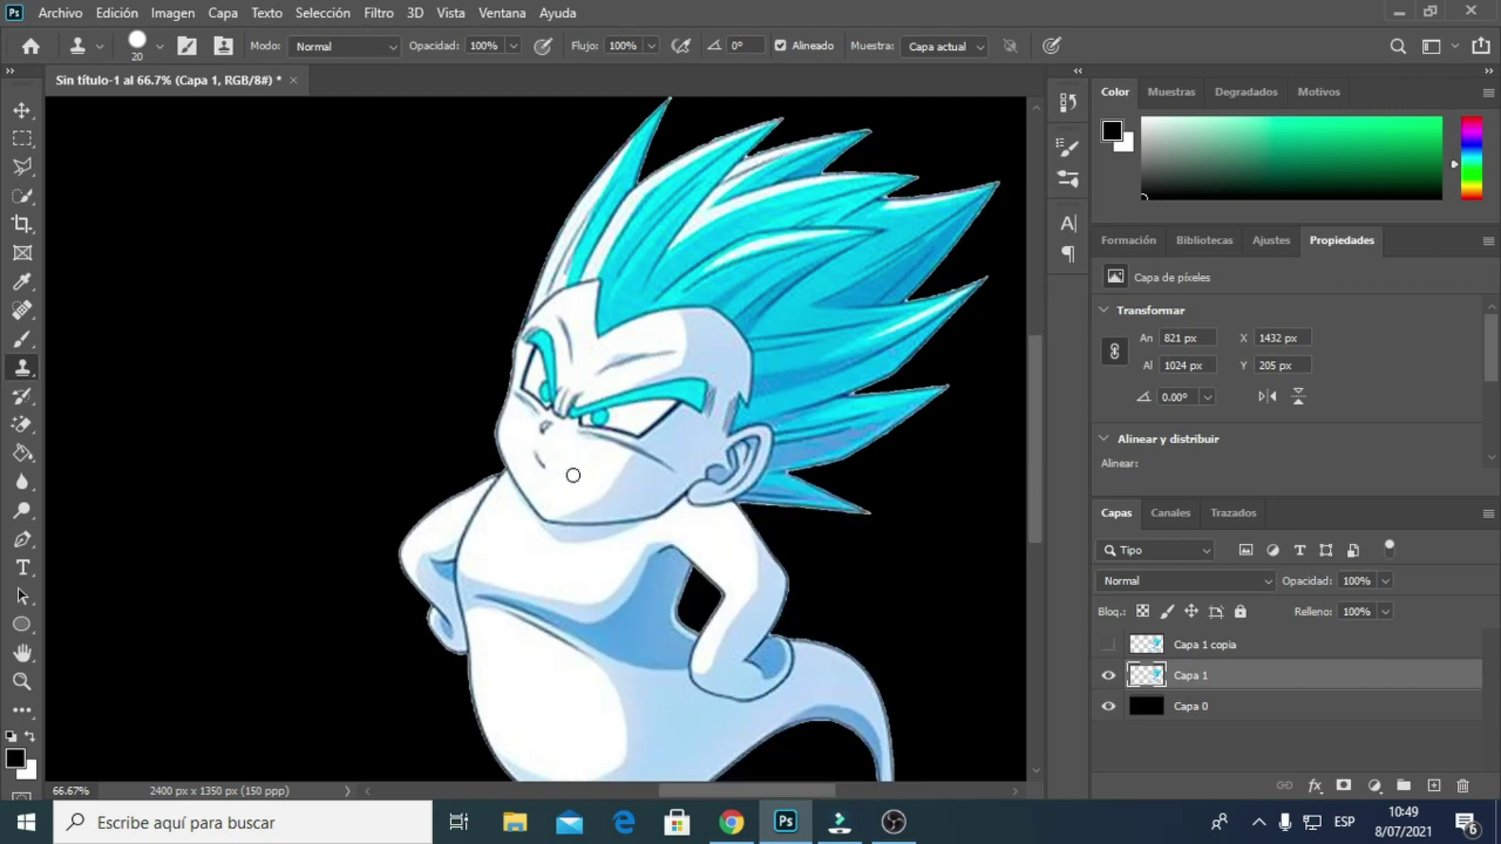
key(alt)
key(ctrl+minus)
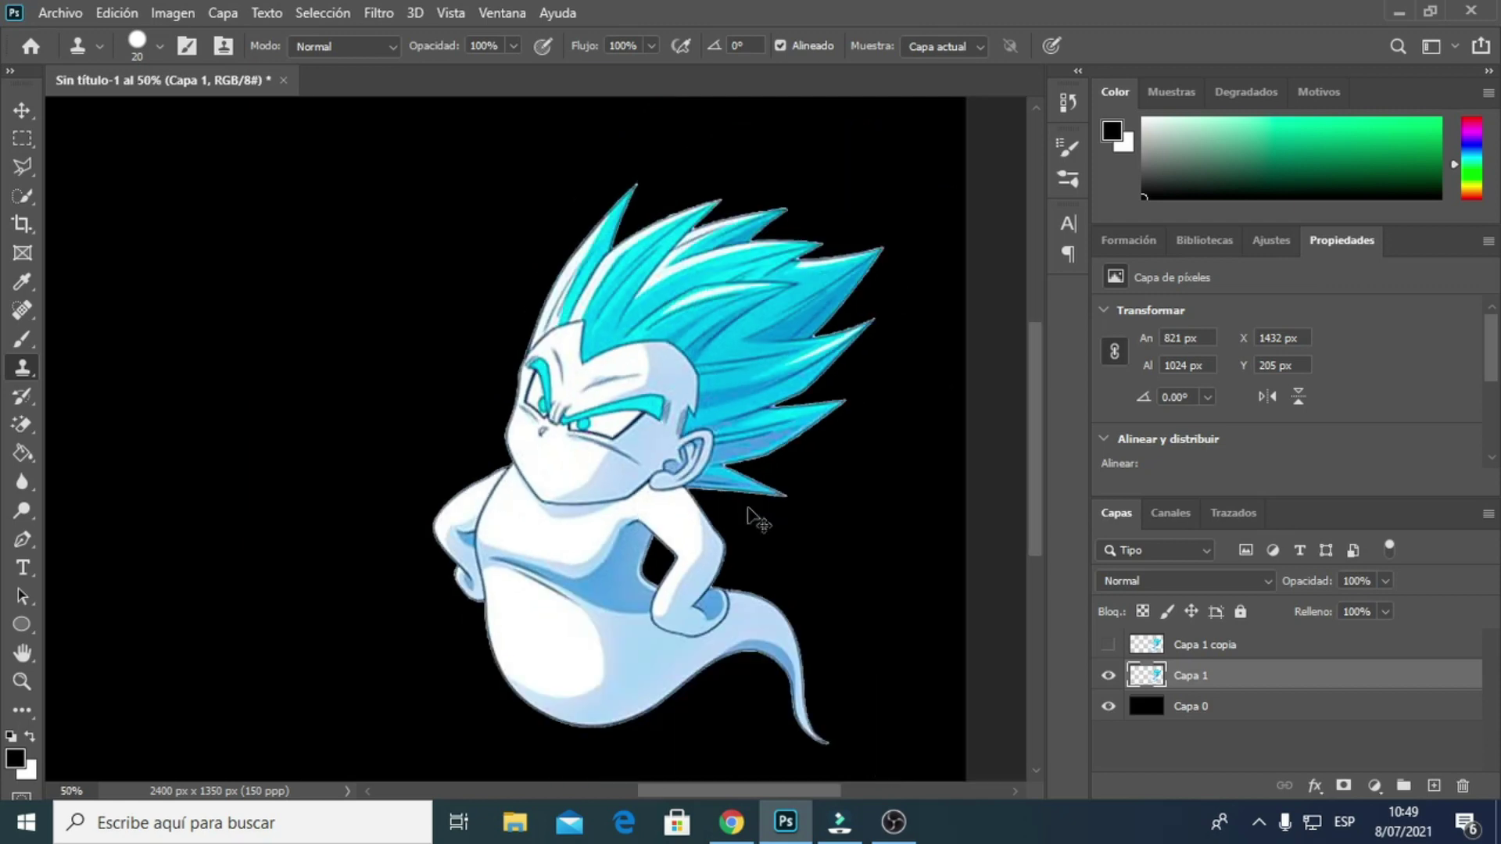
key(ctrl+minus)
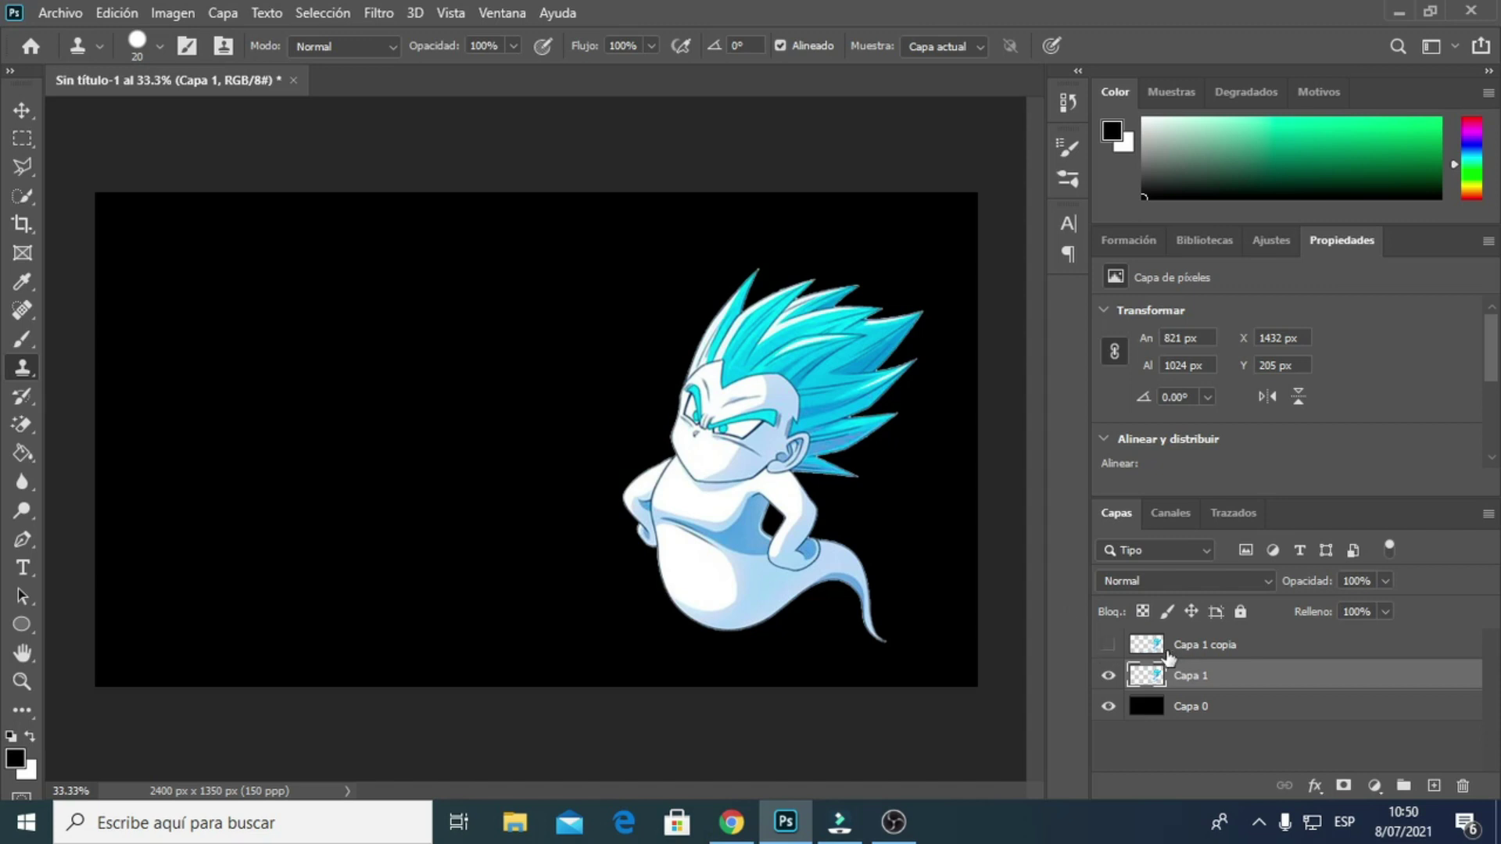
Show 'Capa 1 copia' again and rename it 'cerrado'.
click(1109, 645)
double_click(1199, 646)
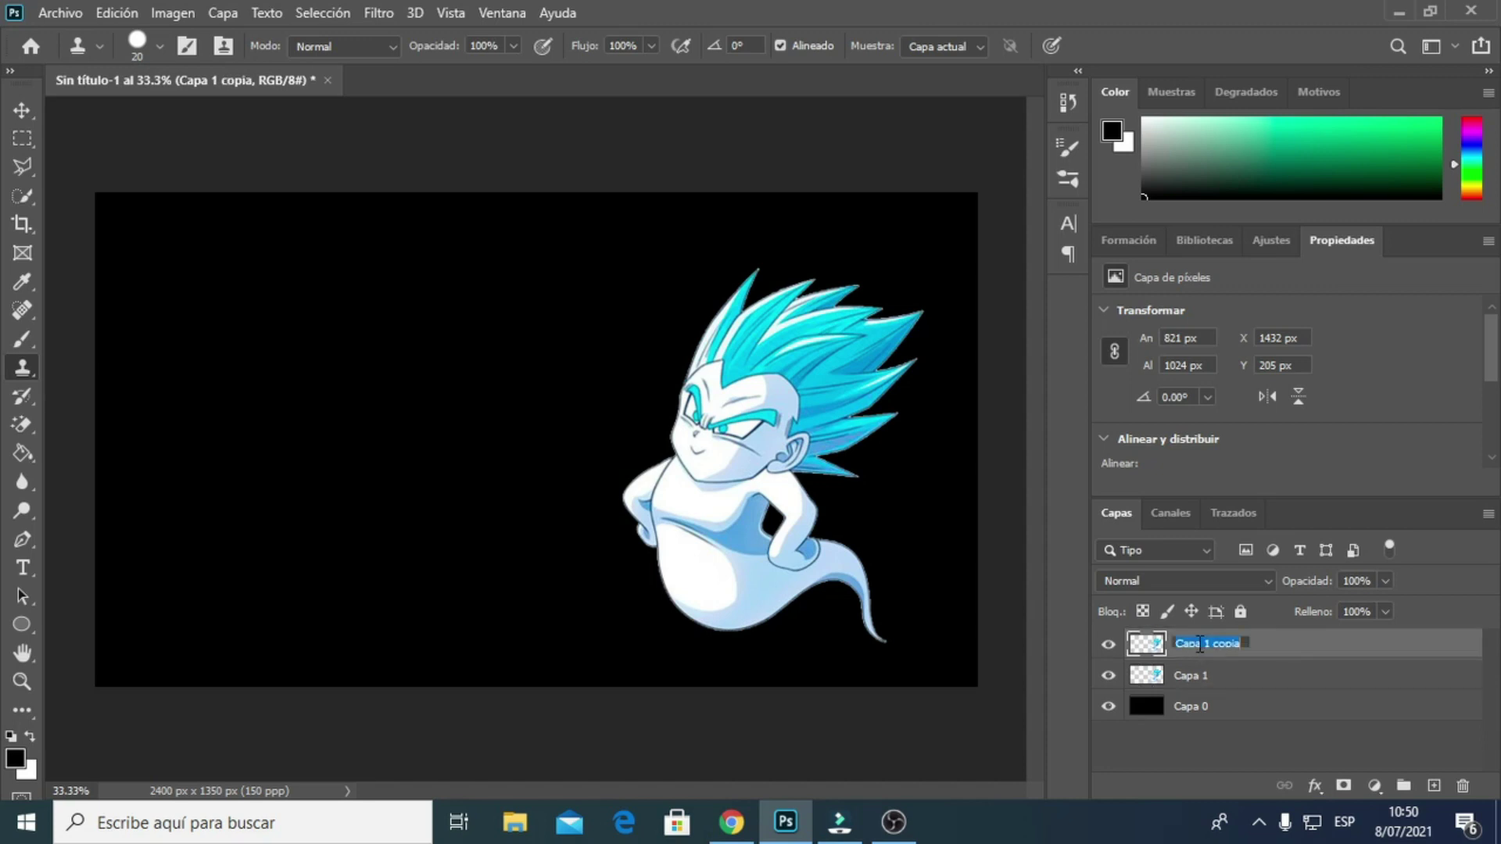
text(cerado)
key(Return)
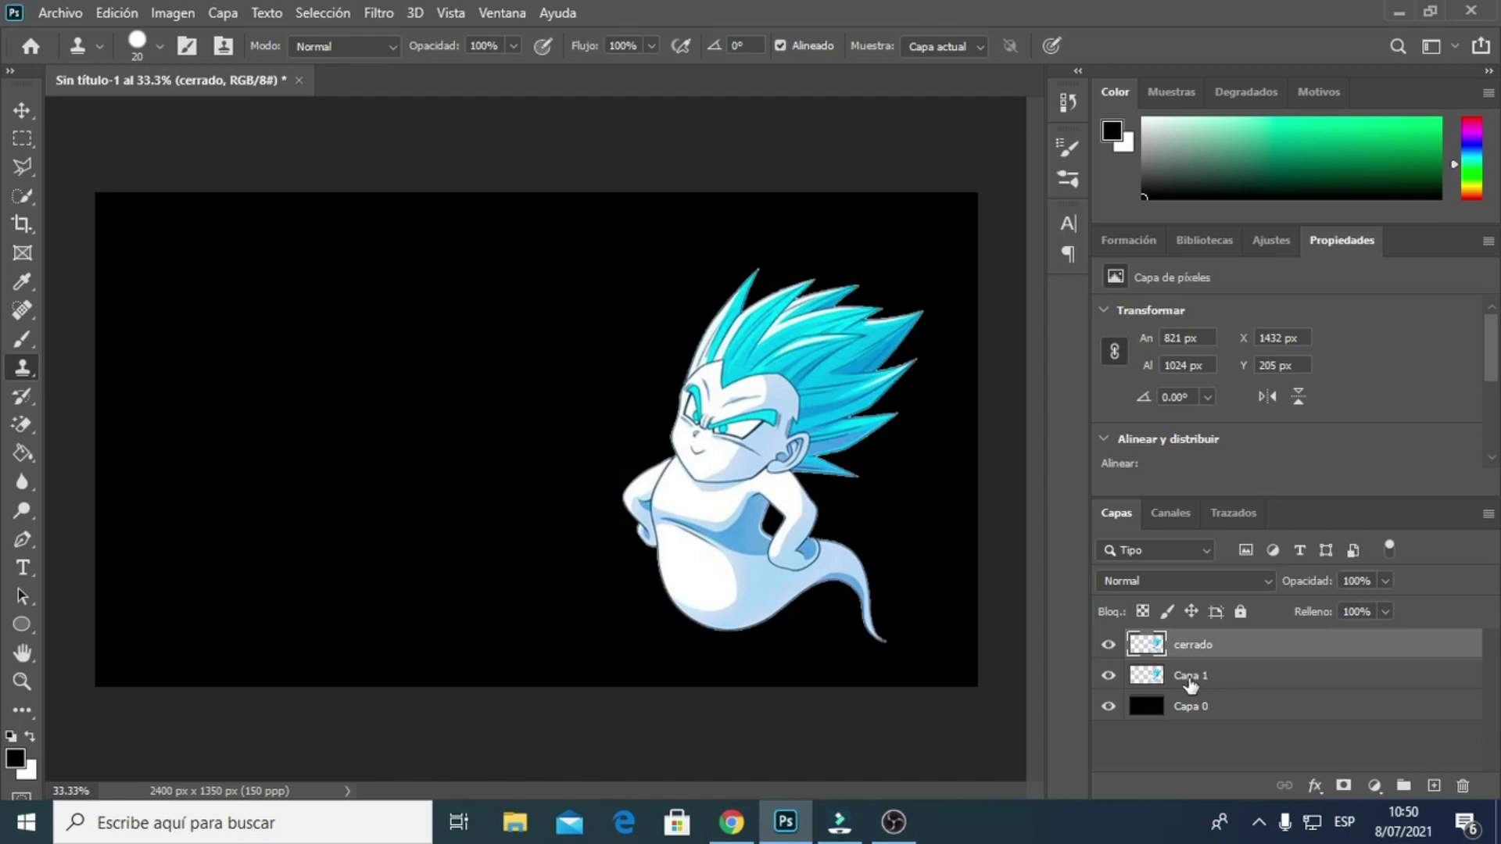
Rename the Capa 1 layer to 'base'.
double_click(1189, 677)
text(ab)
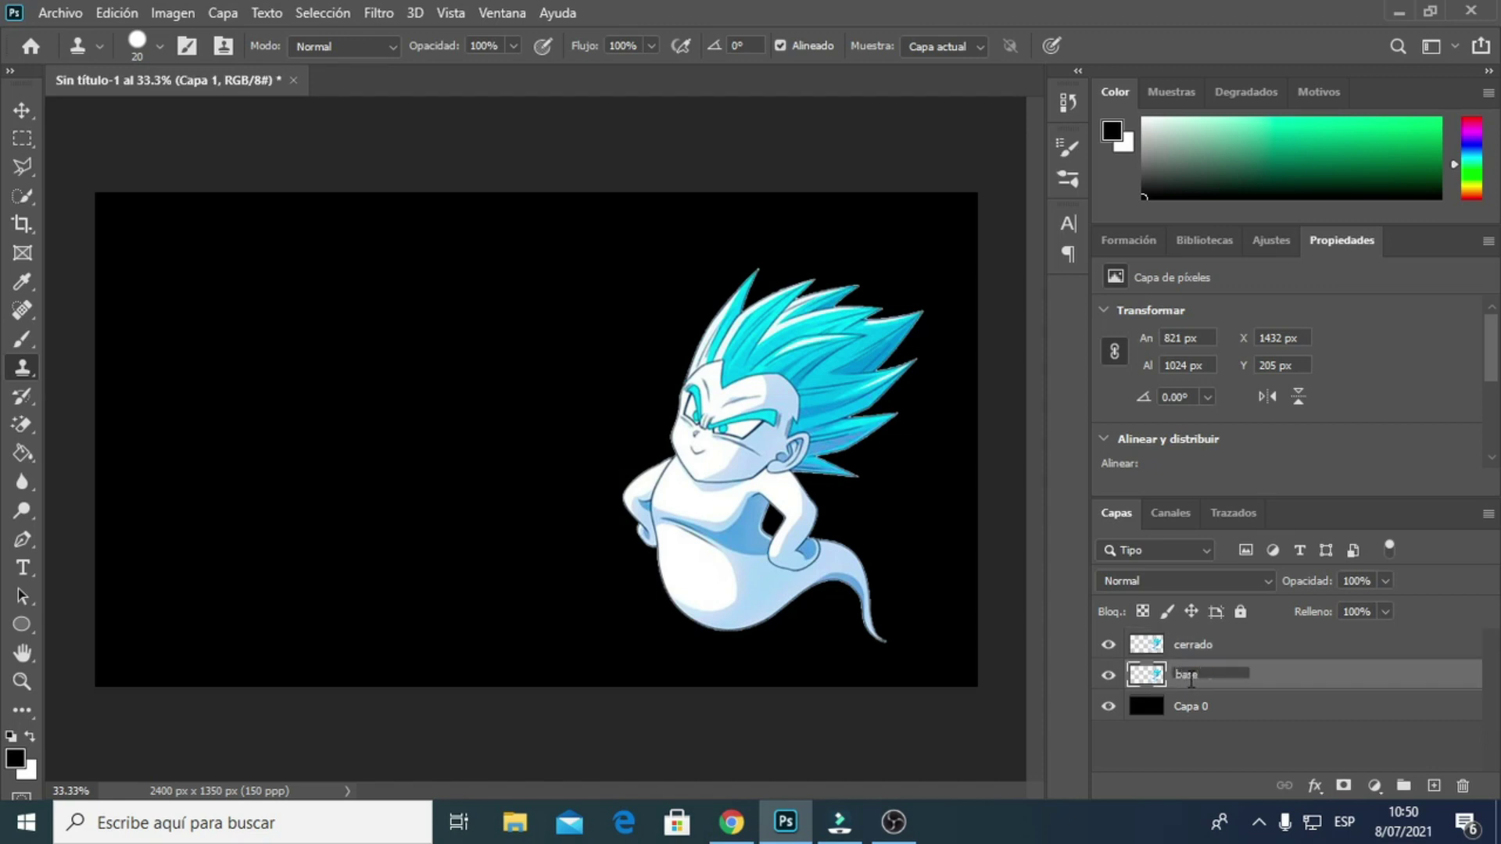
key(Return)
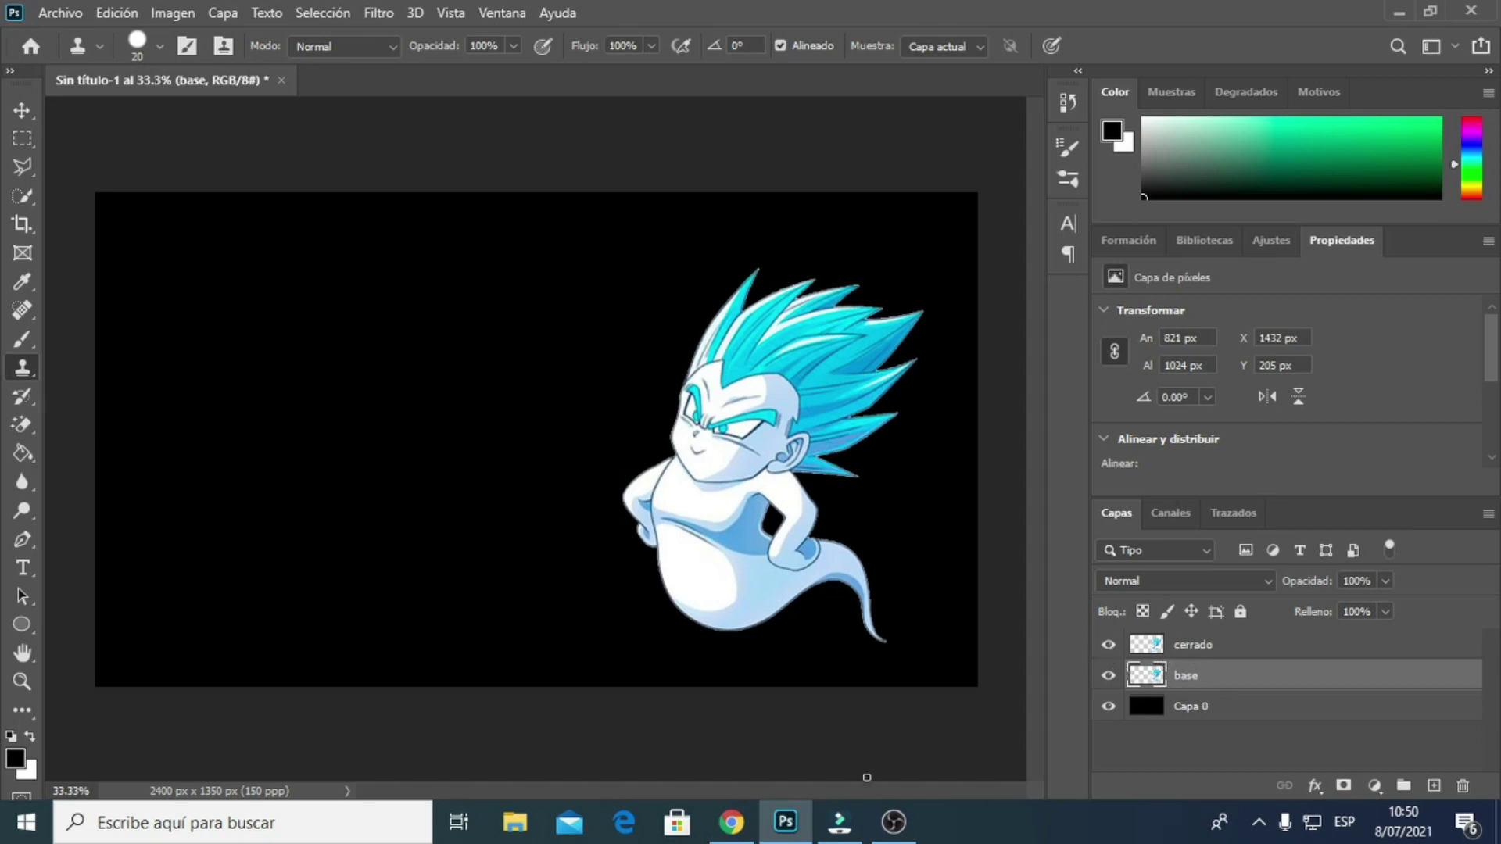
Copy the grinning ghost image from the 'Gotenks ssj - Ghost render 4' pin.
click(731, 821)
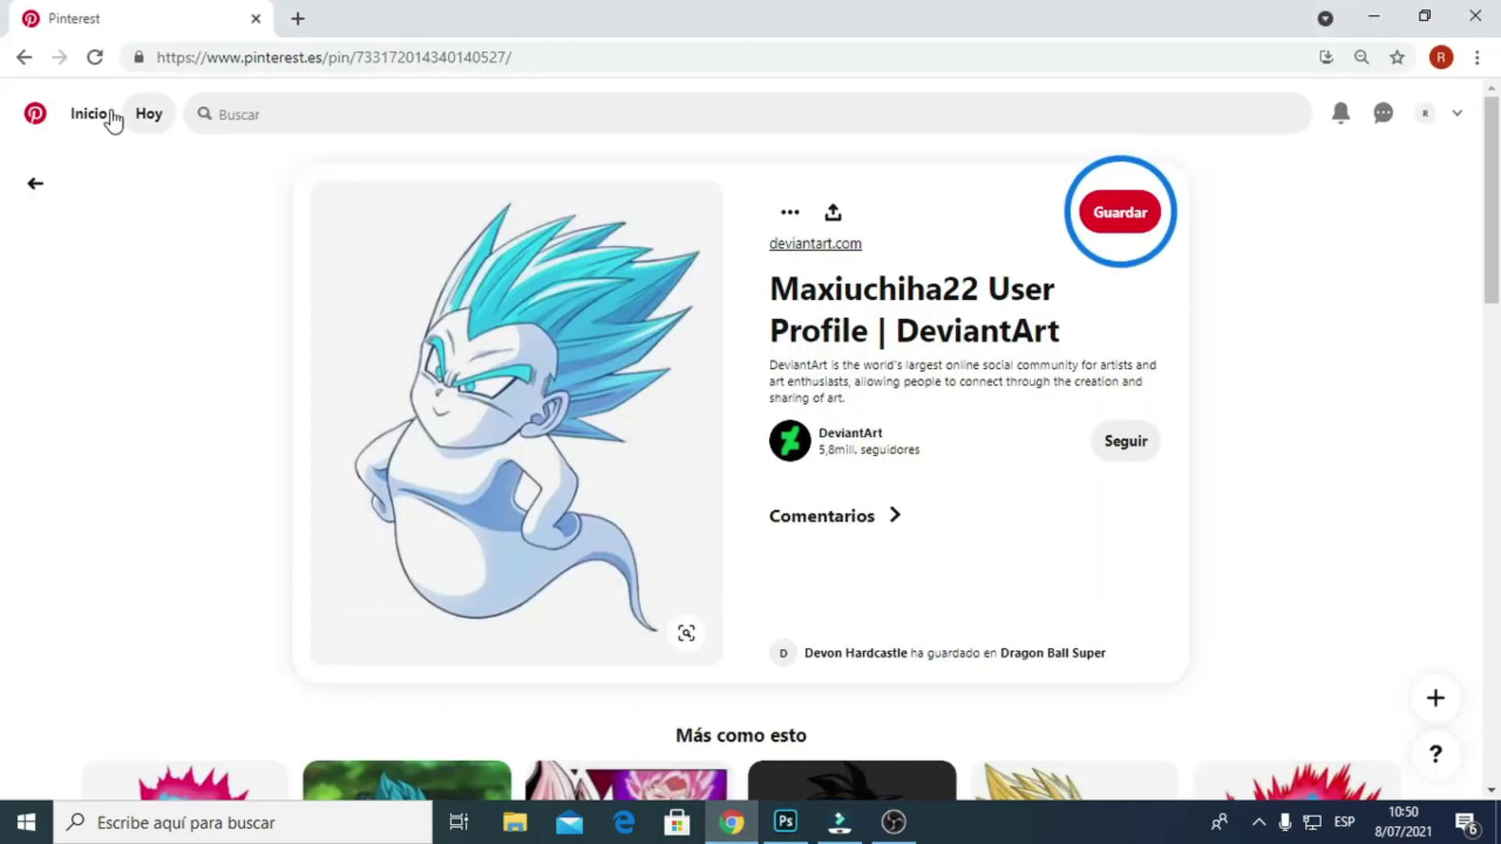
click(34, 184)
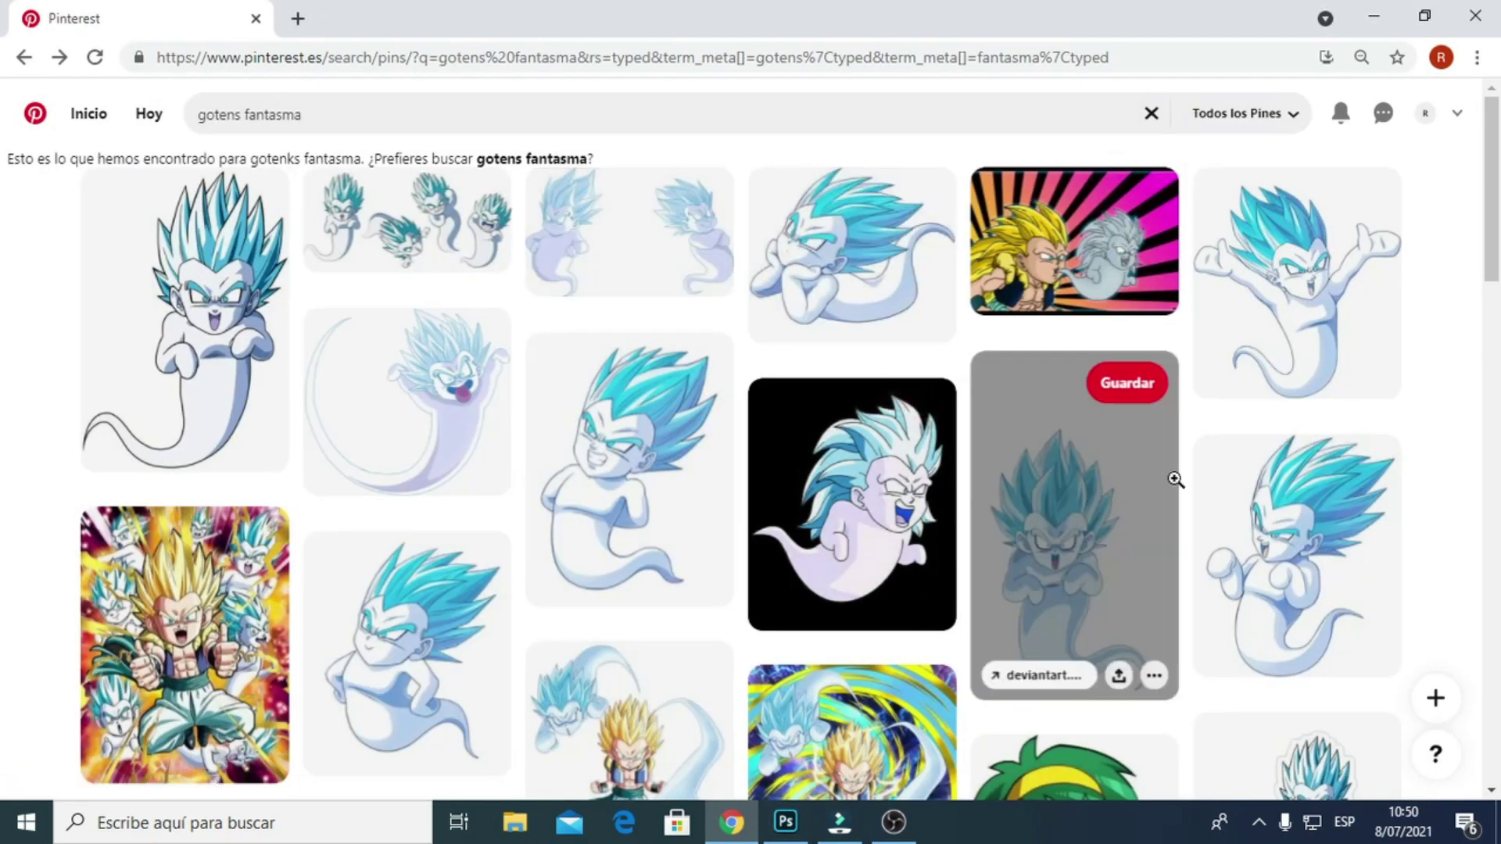
click(616, 456)
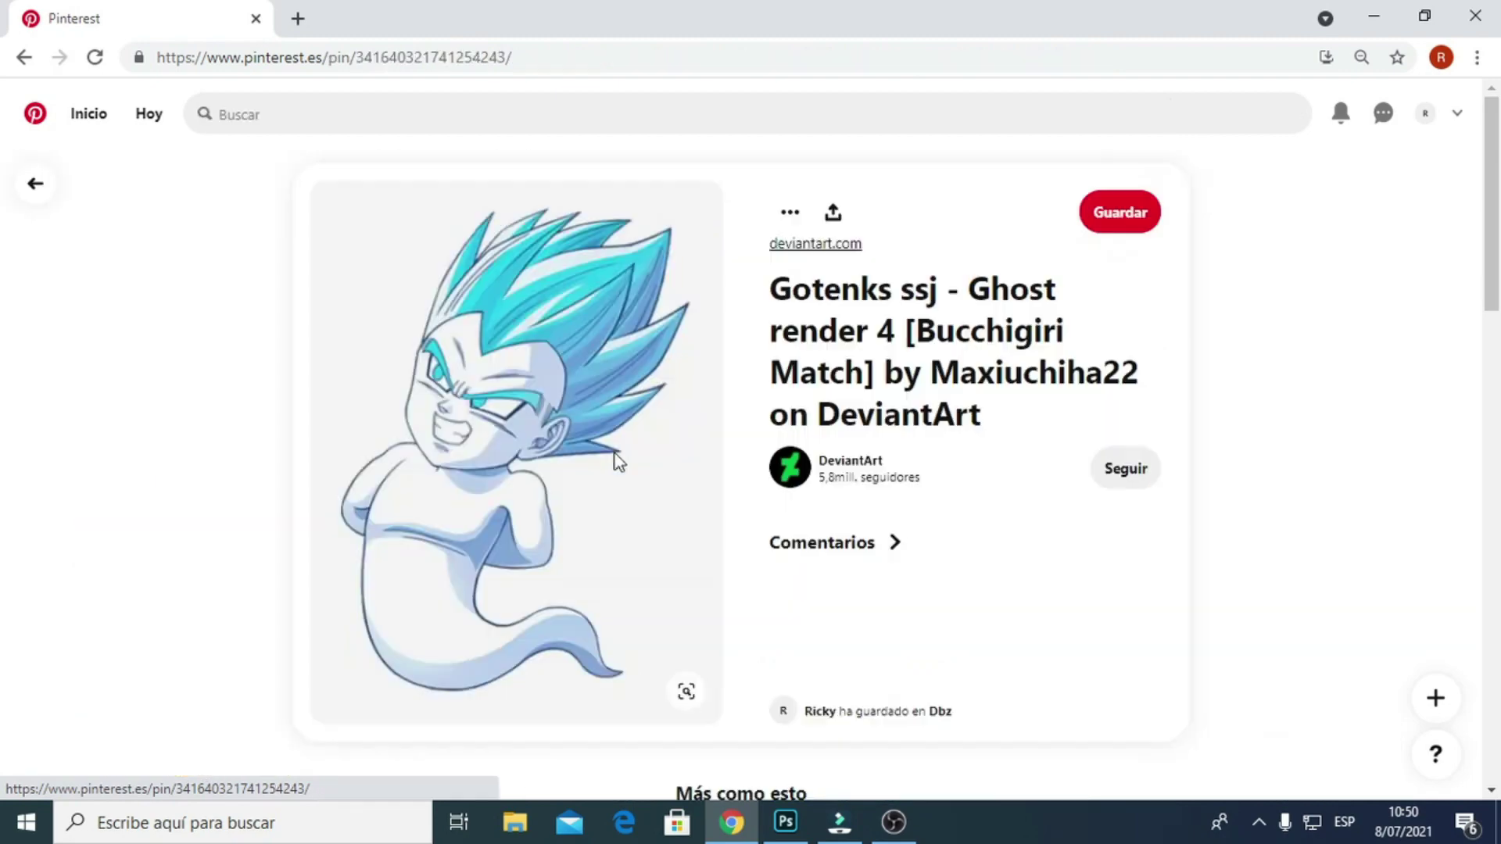
right_click(486, 428)
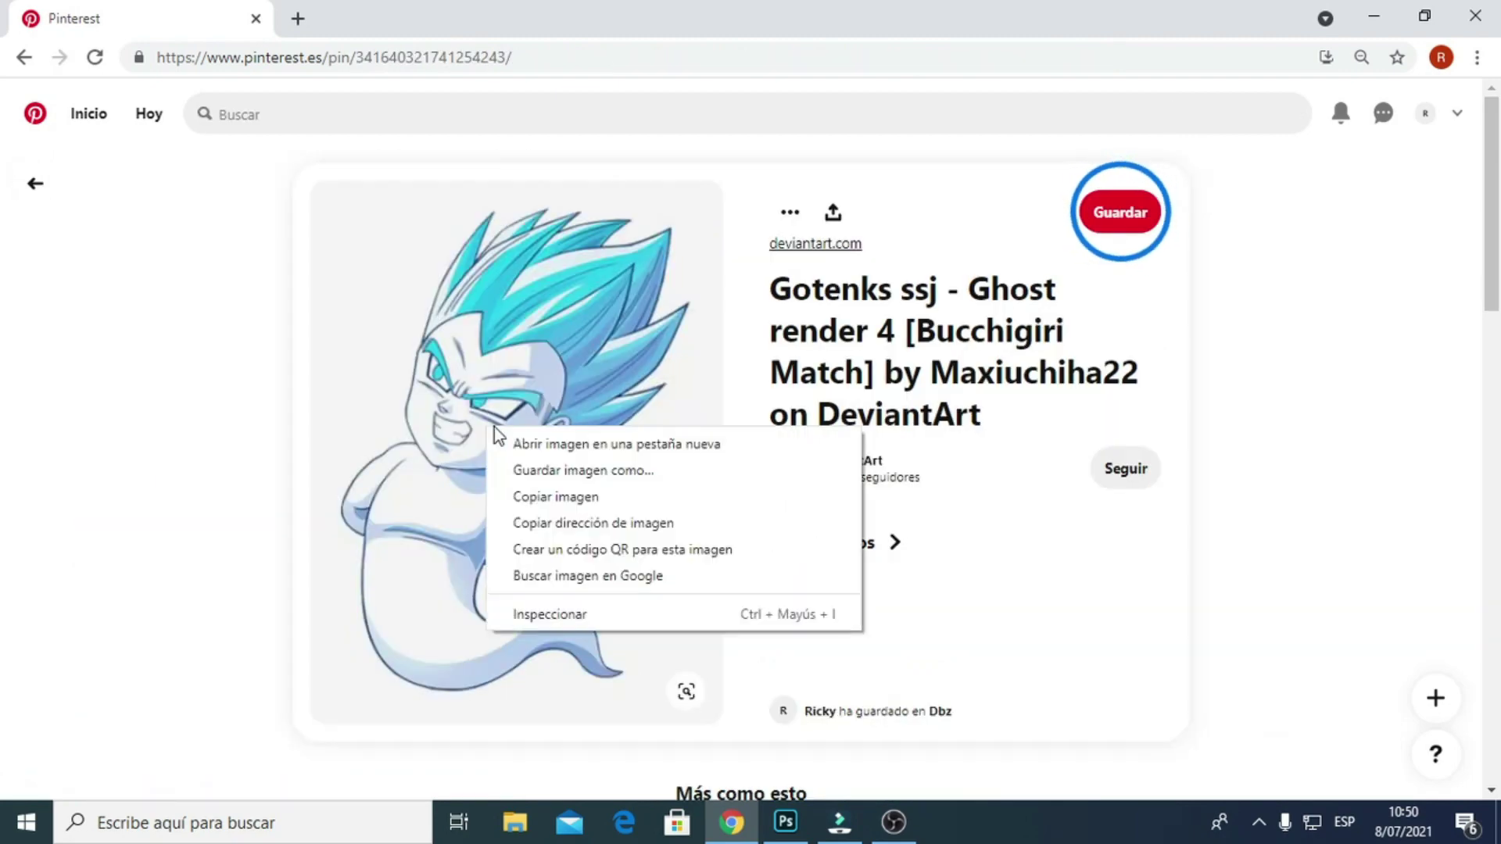
click(597, 498)
click(786, 822)
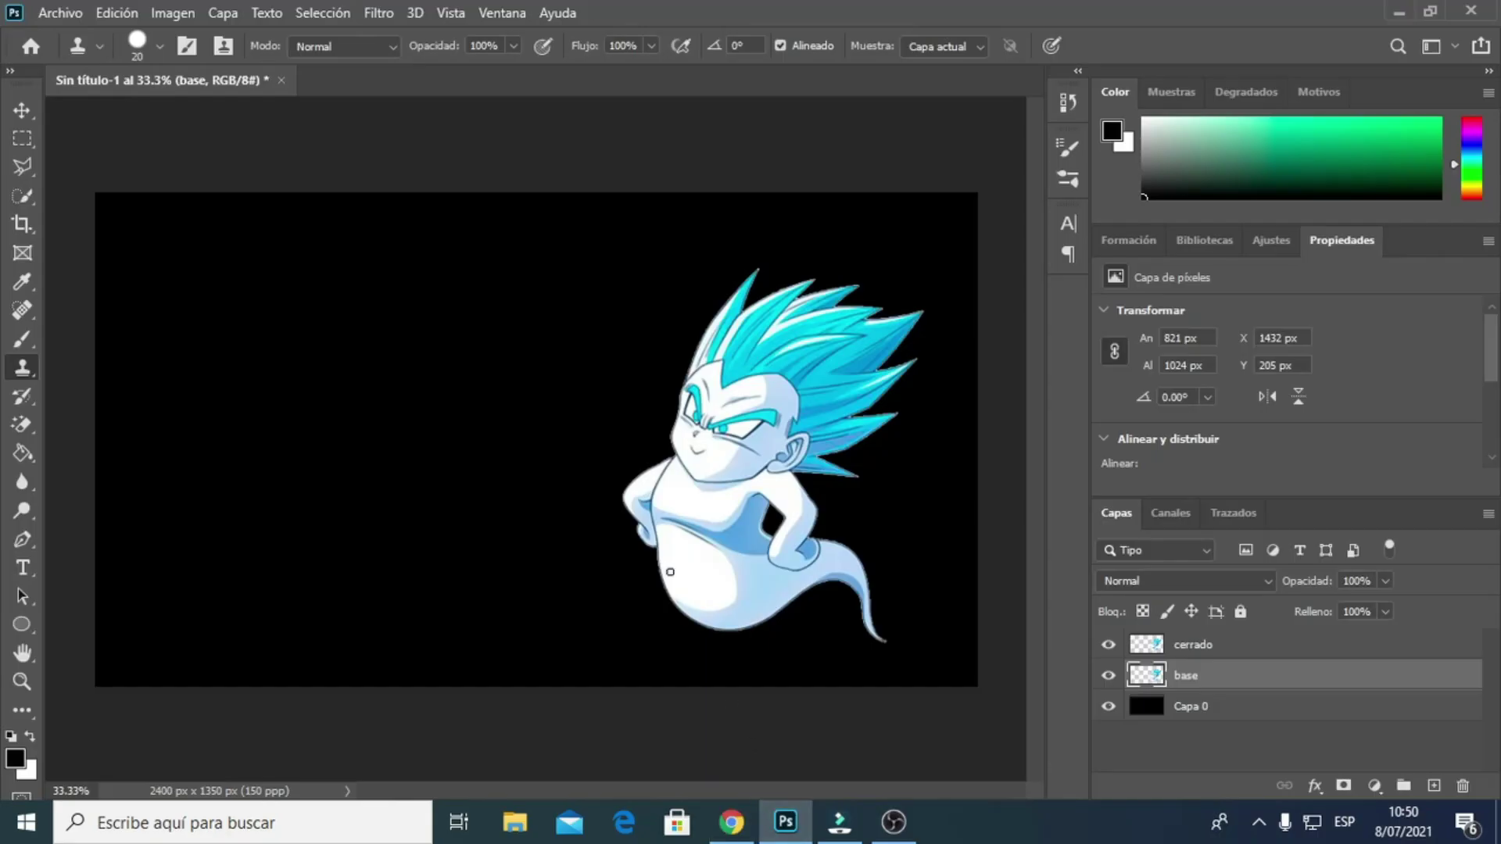
Paste the grinning ghost, scaled to about 250%, left of the first ghost.
key(ctrl+v)
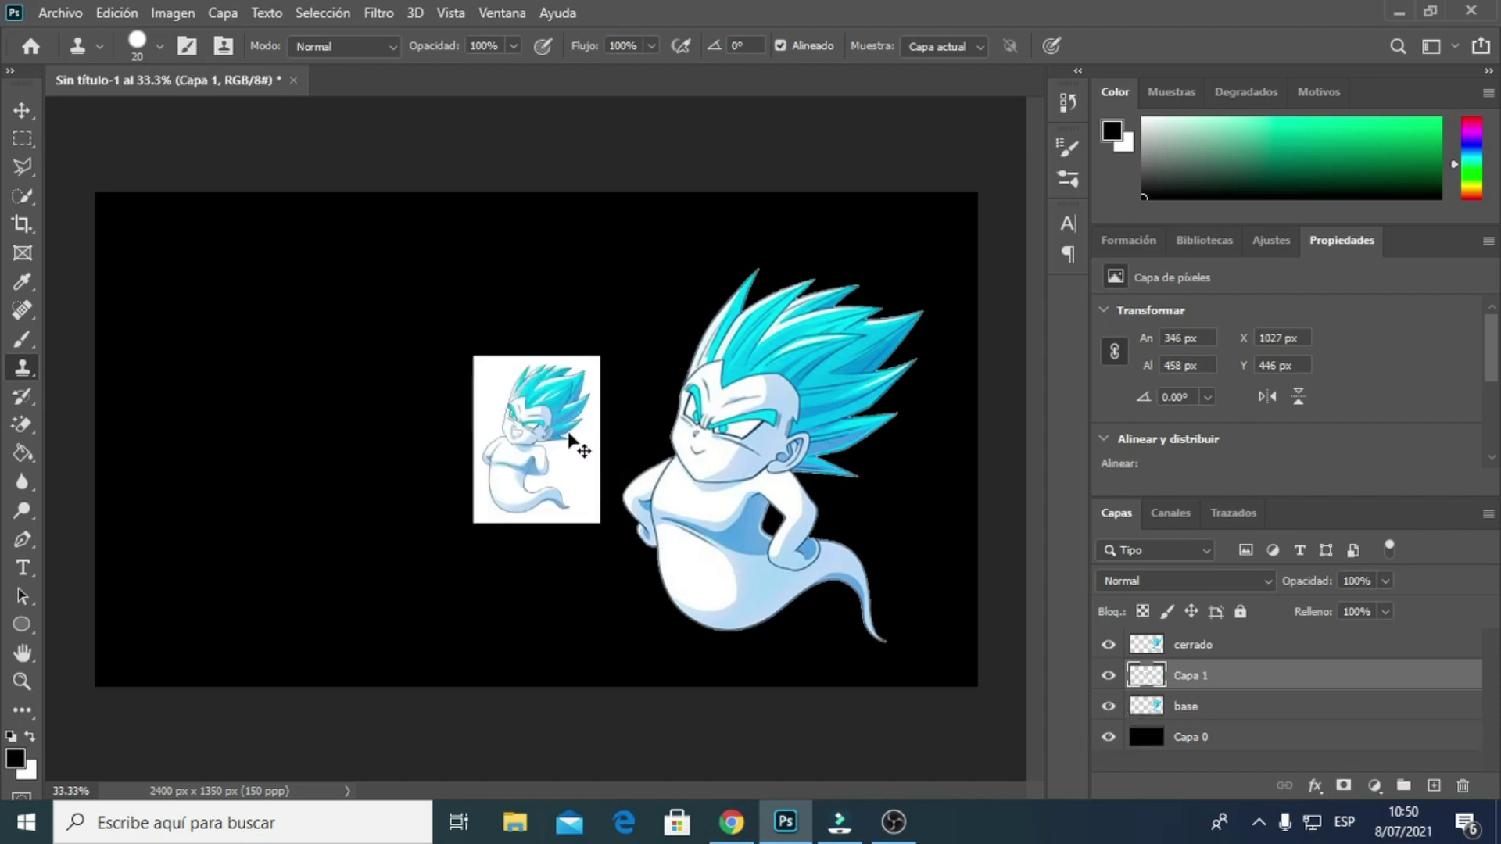
key(ctrl+t)
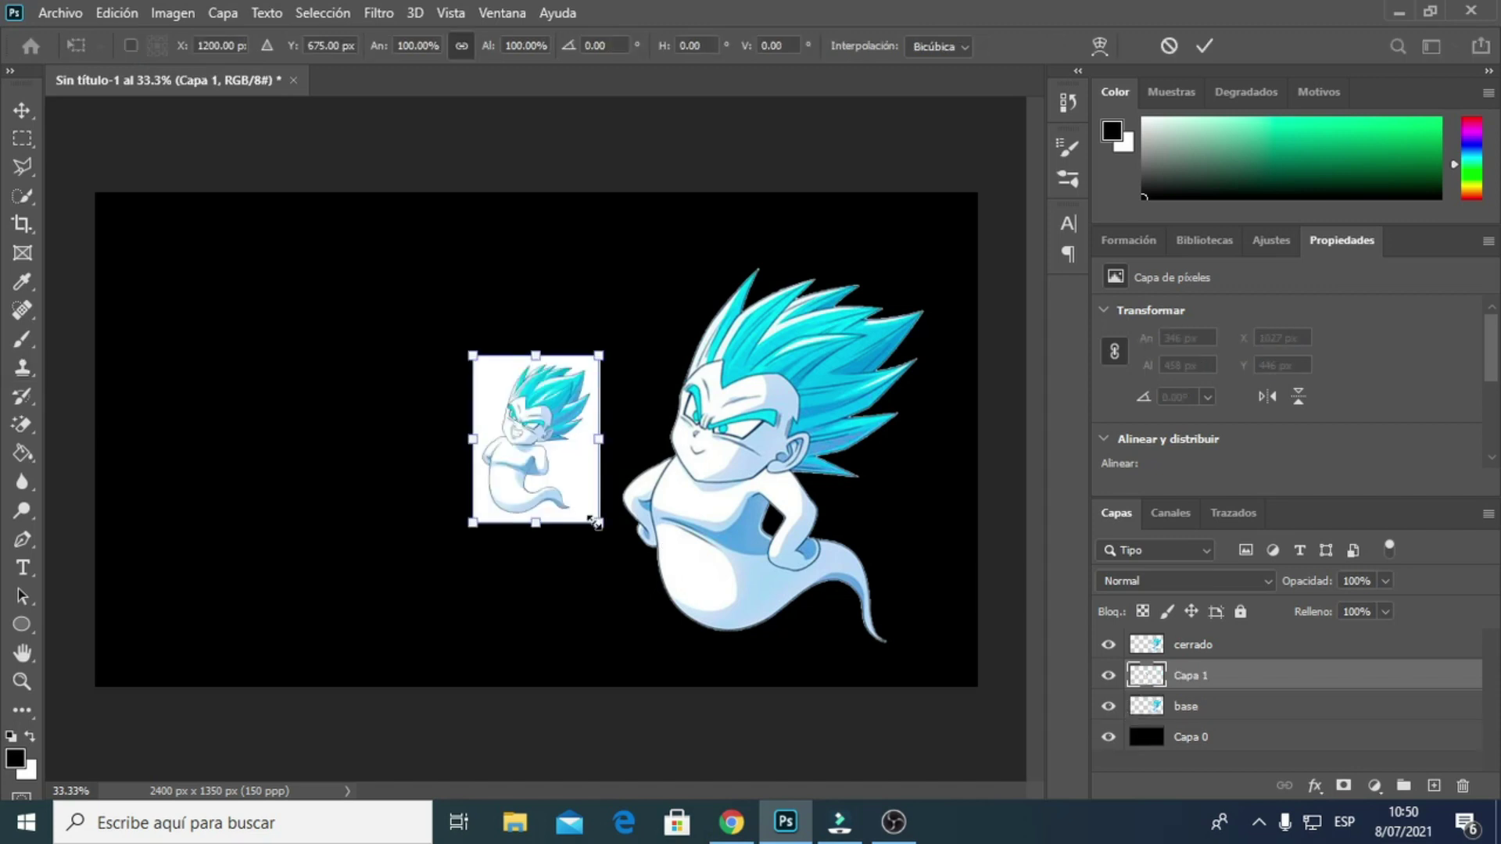
drag(596, 522, 735, 702)
drag(700, 531, 504, 531)
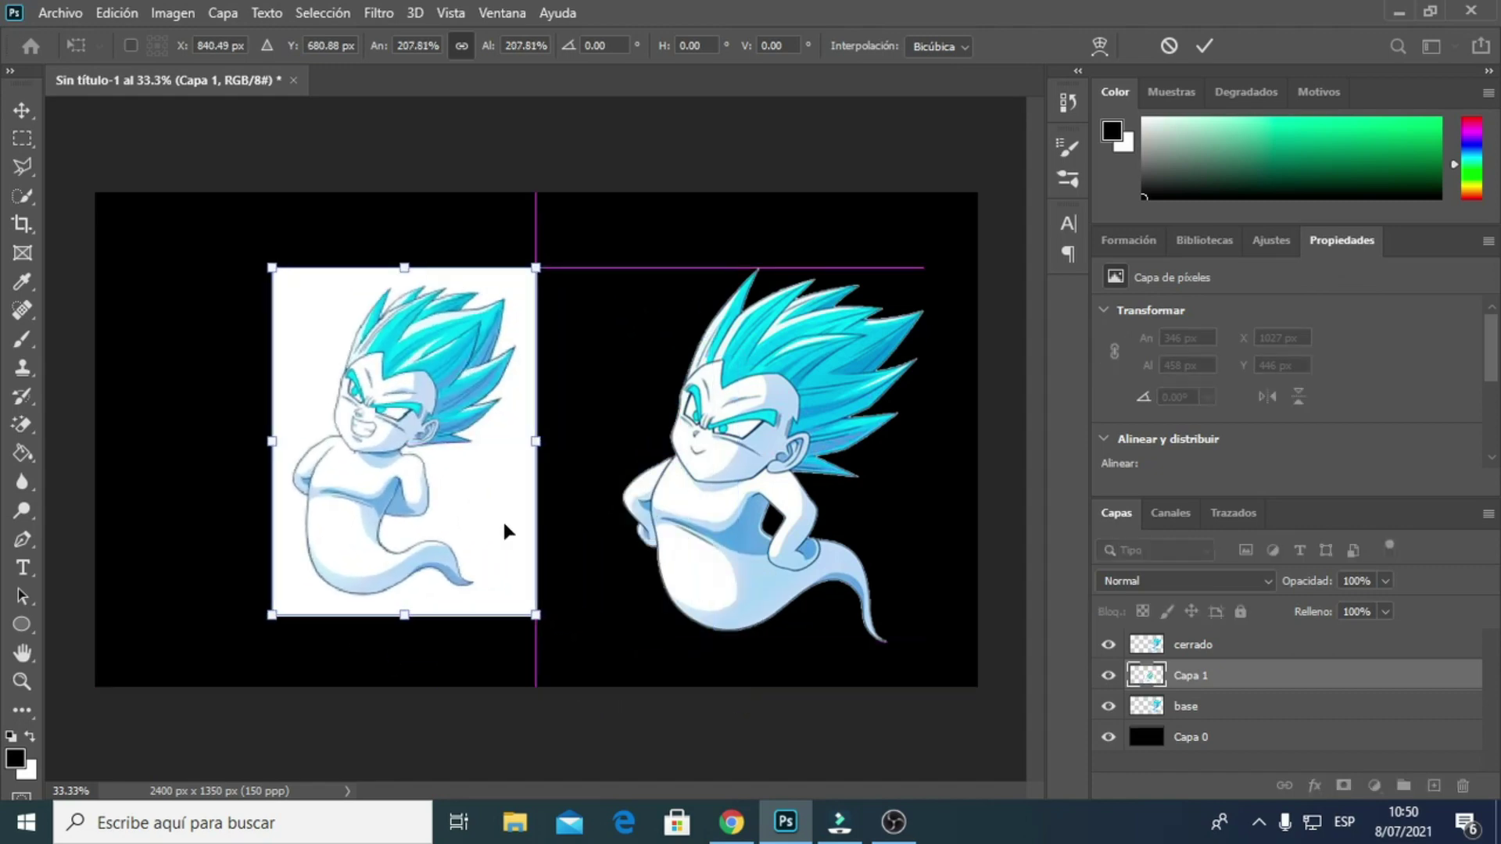
mouse_move(536, 616)
mouse_down()
mouse_move(592, 687)
mouse_move(812, 580)
mouse_move(456, 538)
mouse_up()
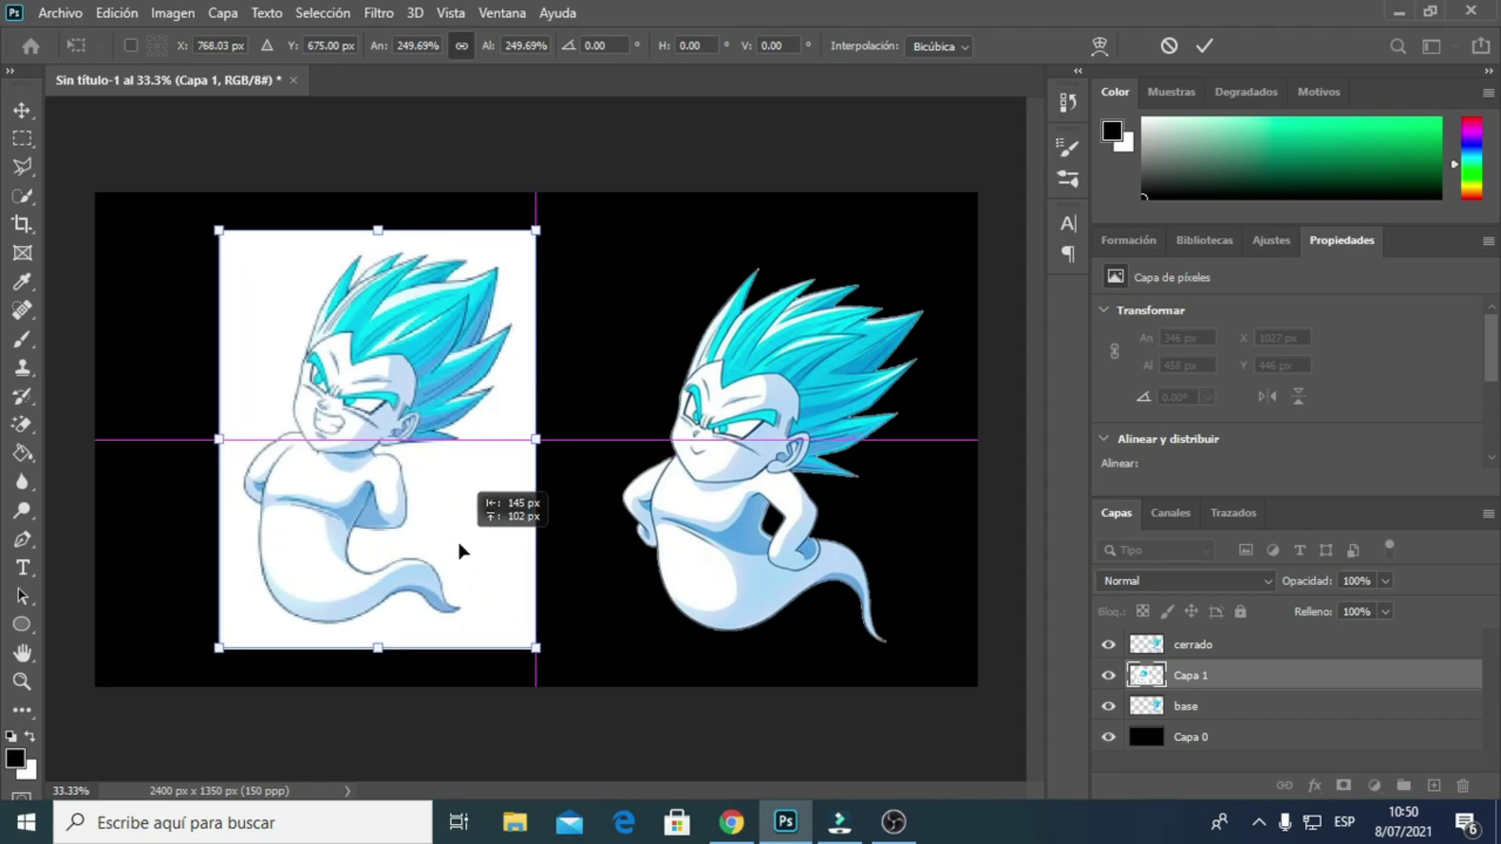
key(Return)
key(s)
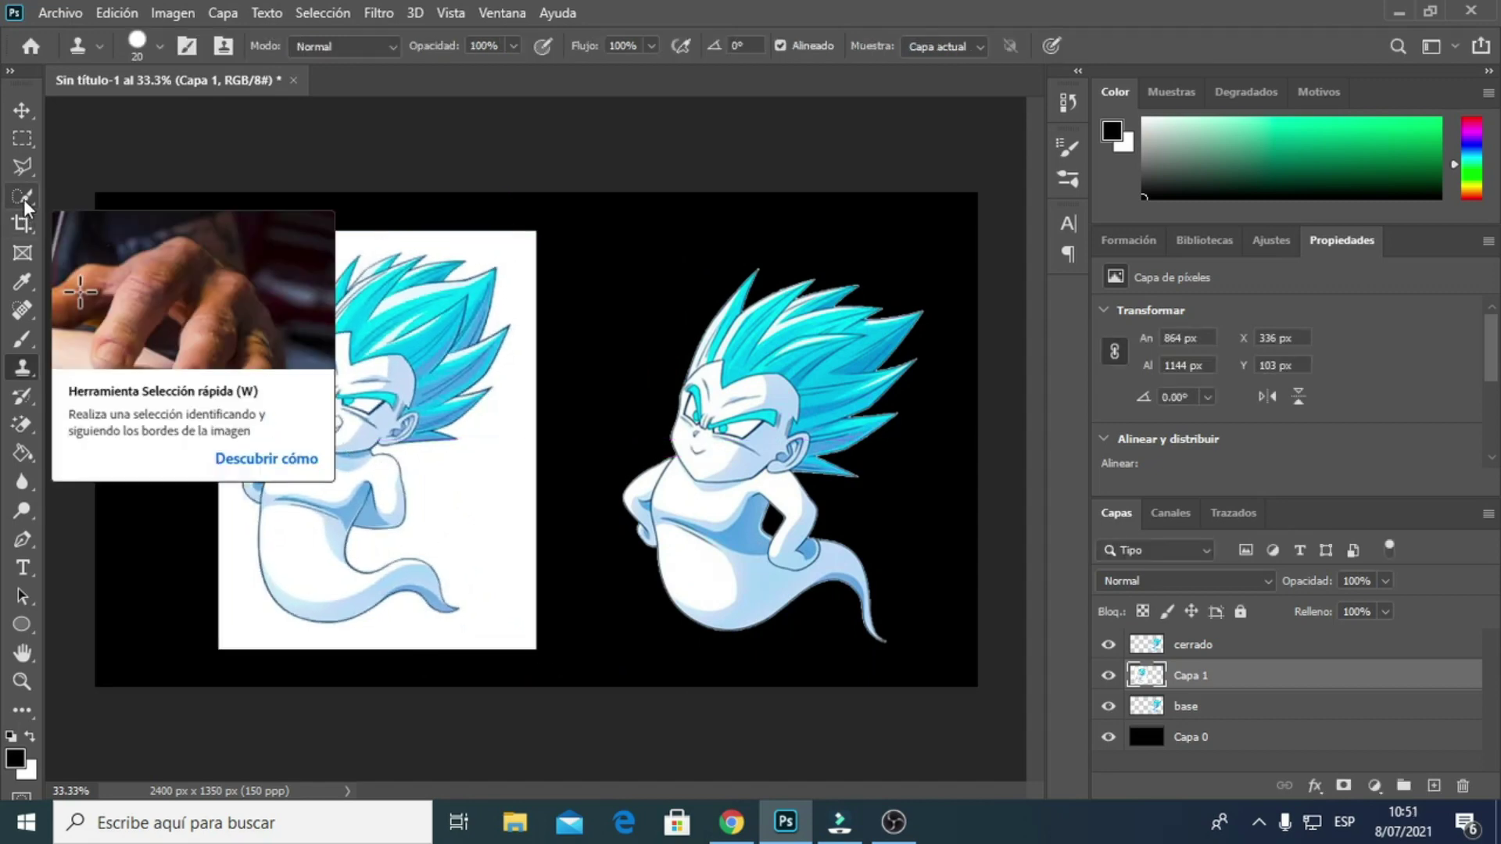
Lasso-select the grinning ghost's teeth on Capa 1 and invert the selection.
drag(24, 200, 194, 218)
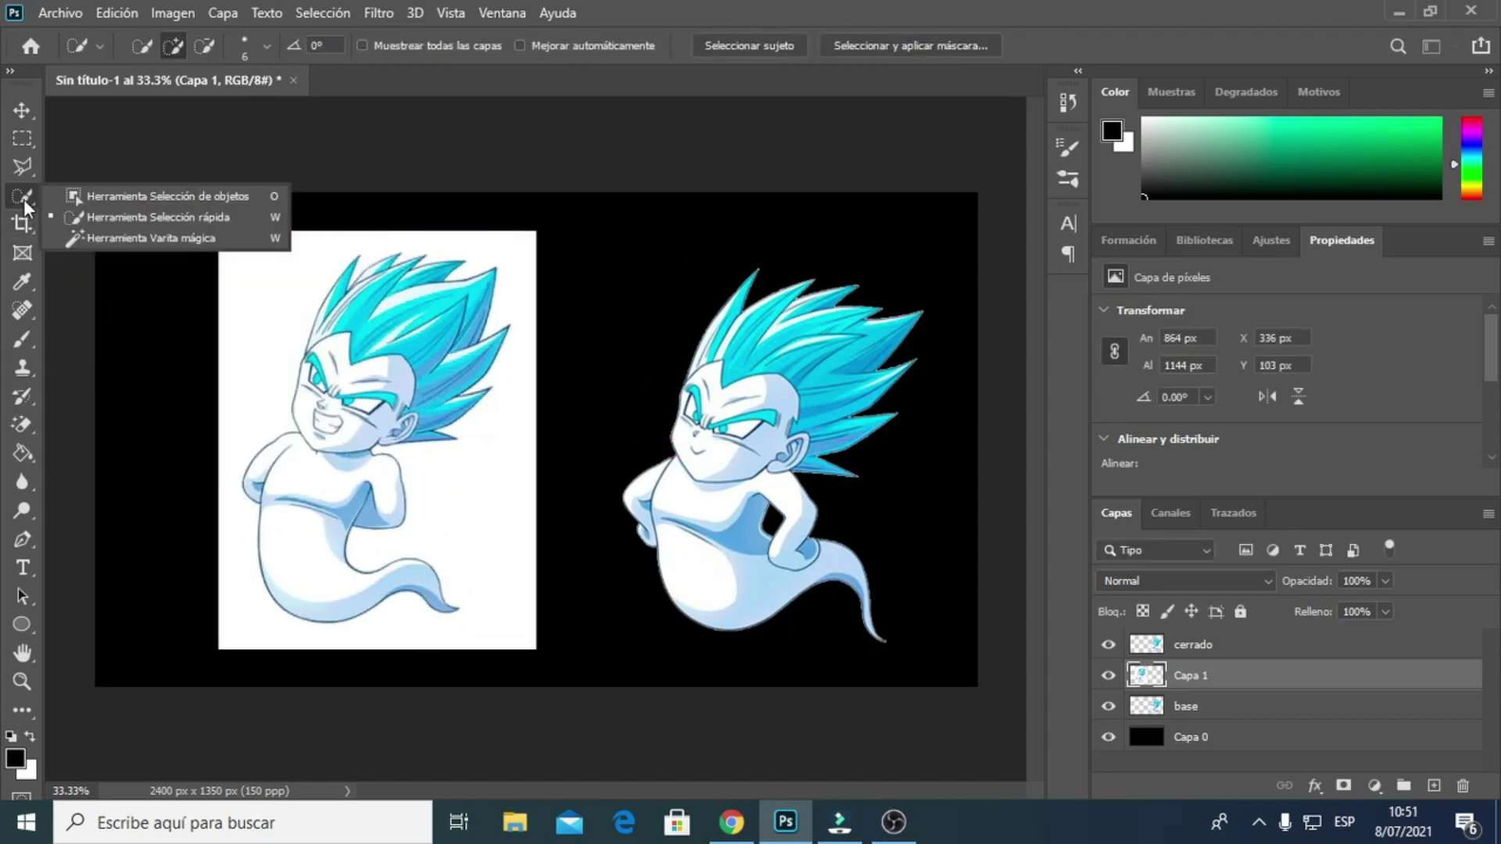
click(194, 215)
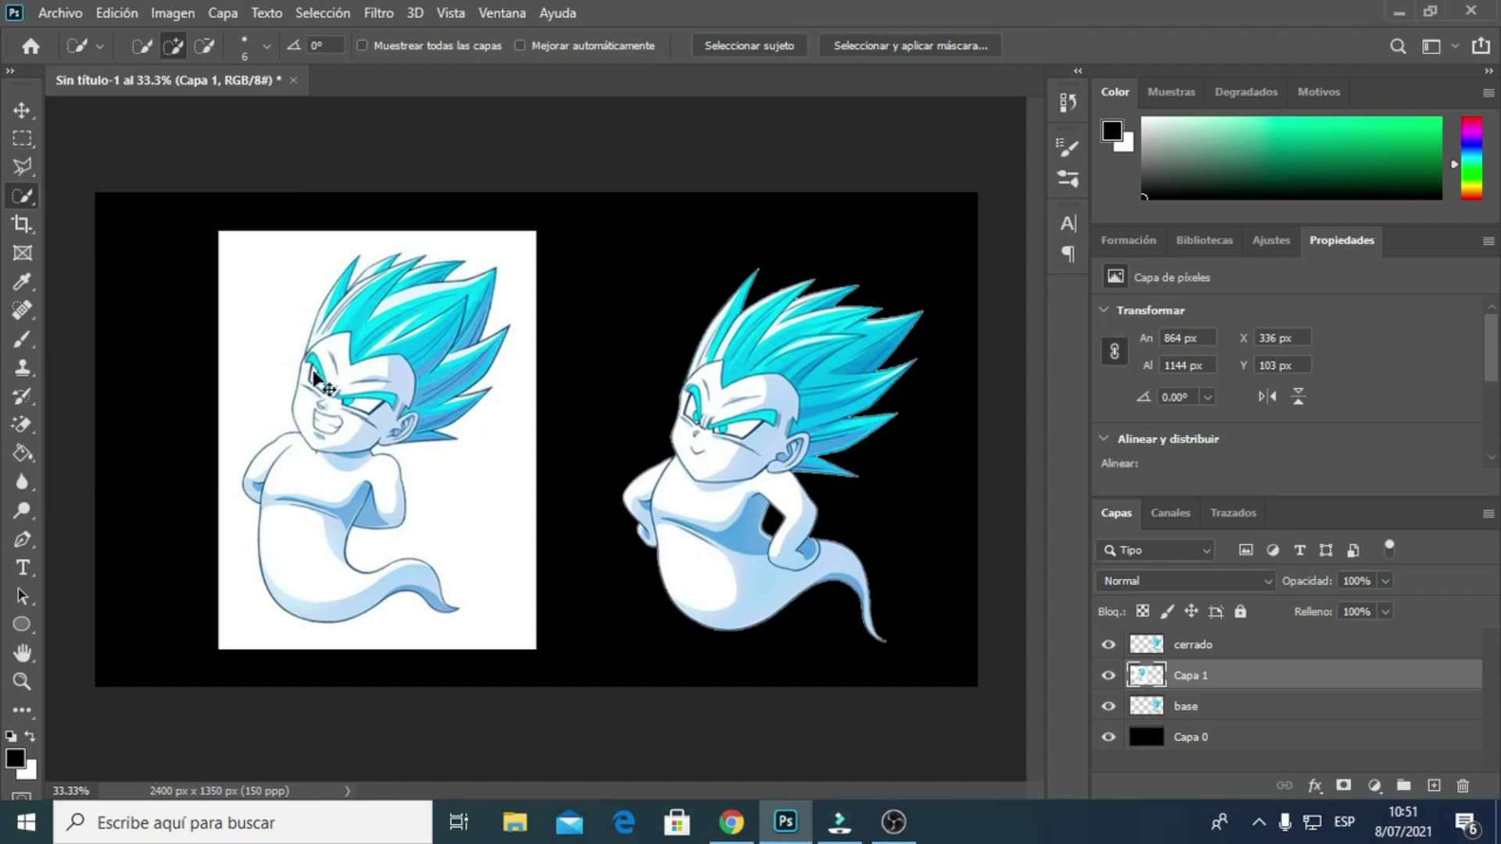
key(ctrl+plus)
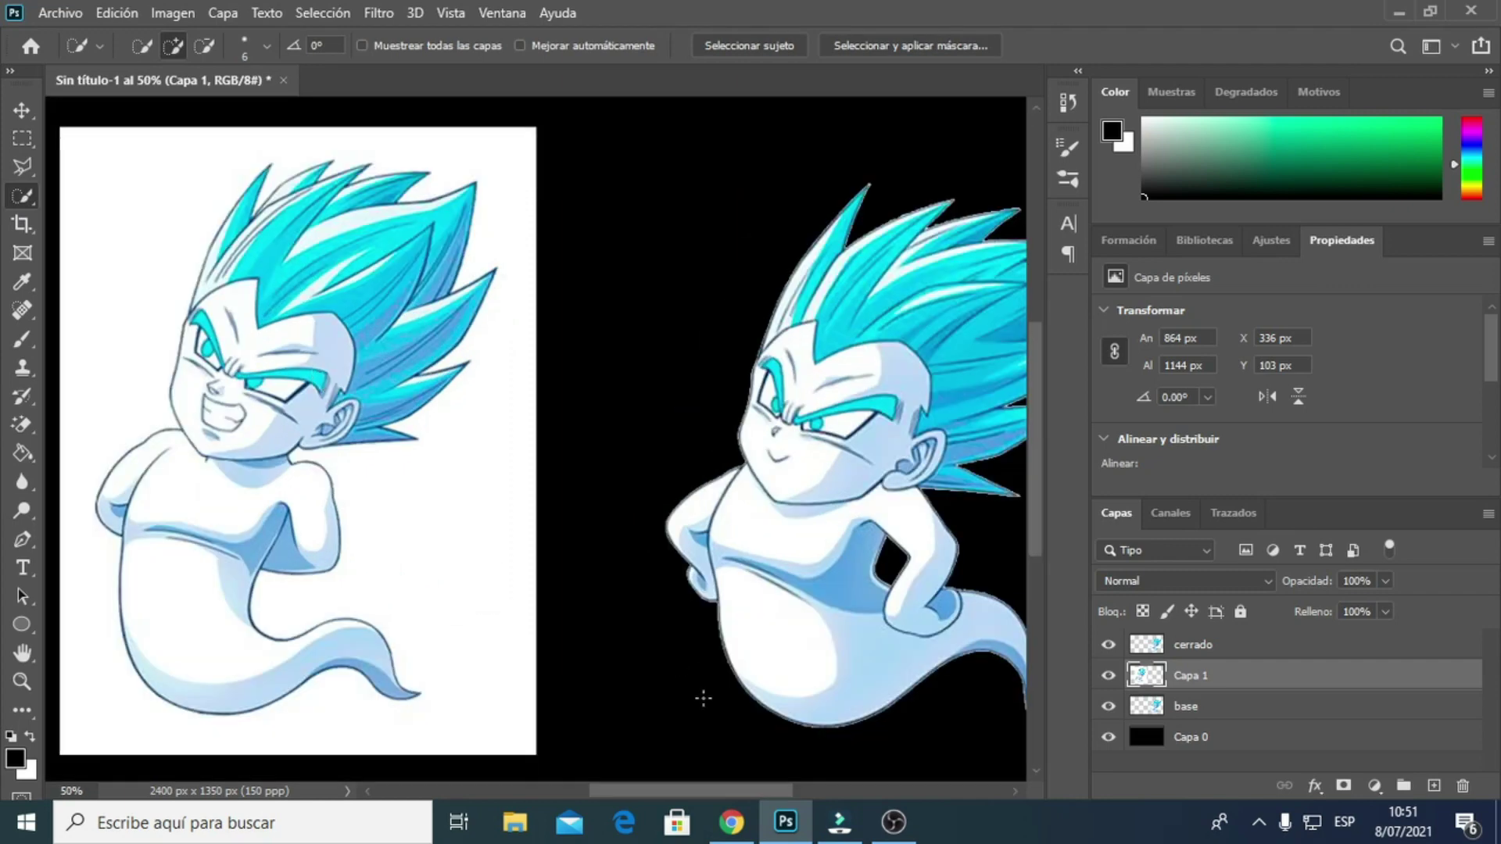
drag(706, 791, 662, 791)
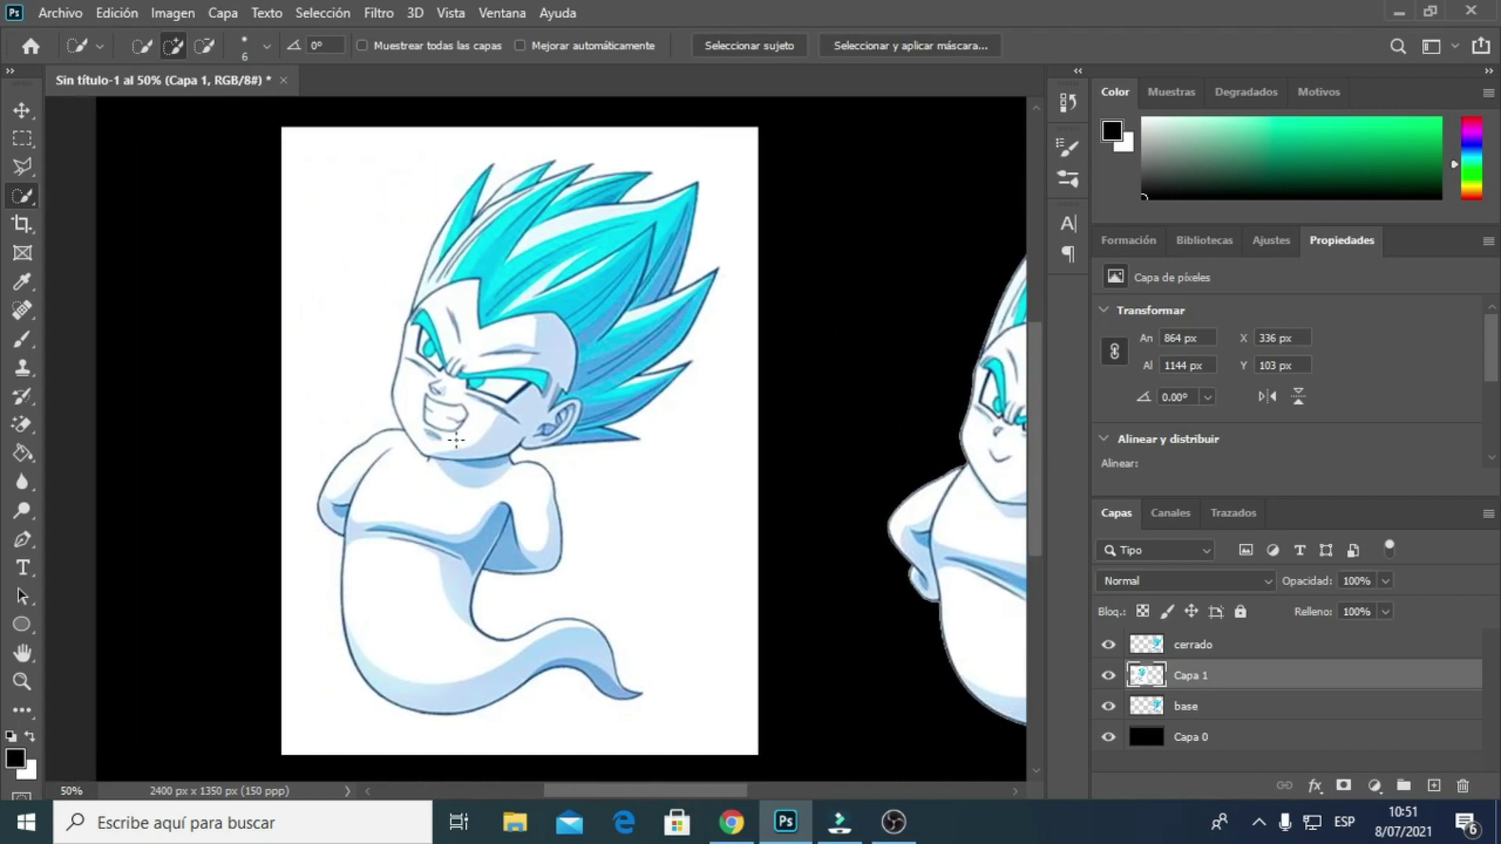
drag(427, 396, 455, 422)
key(ctrl+plus)
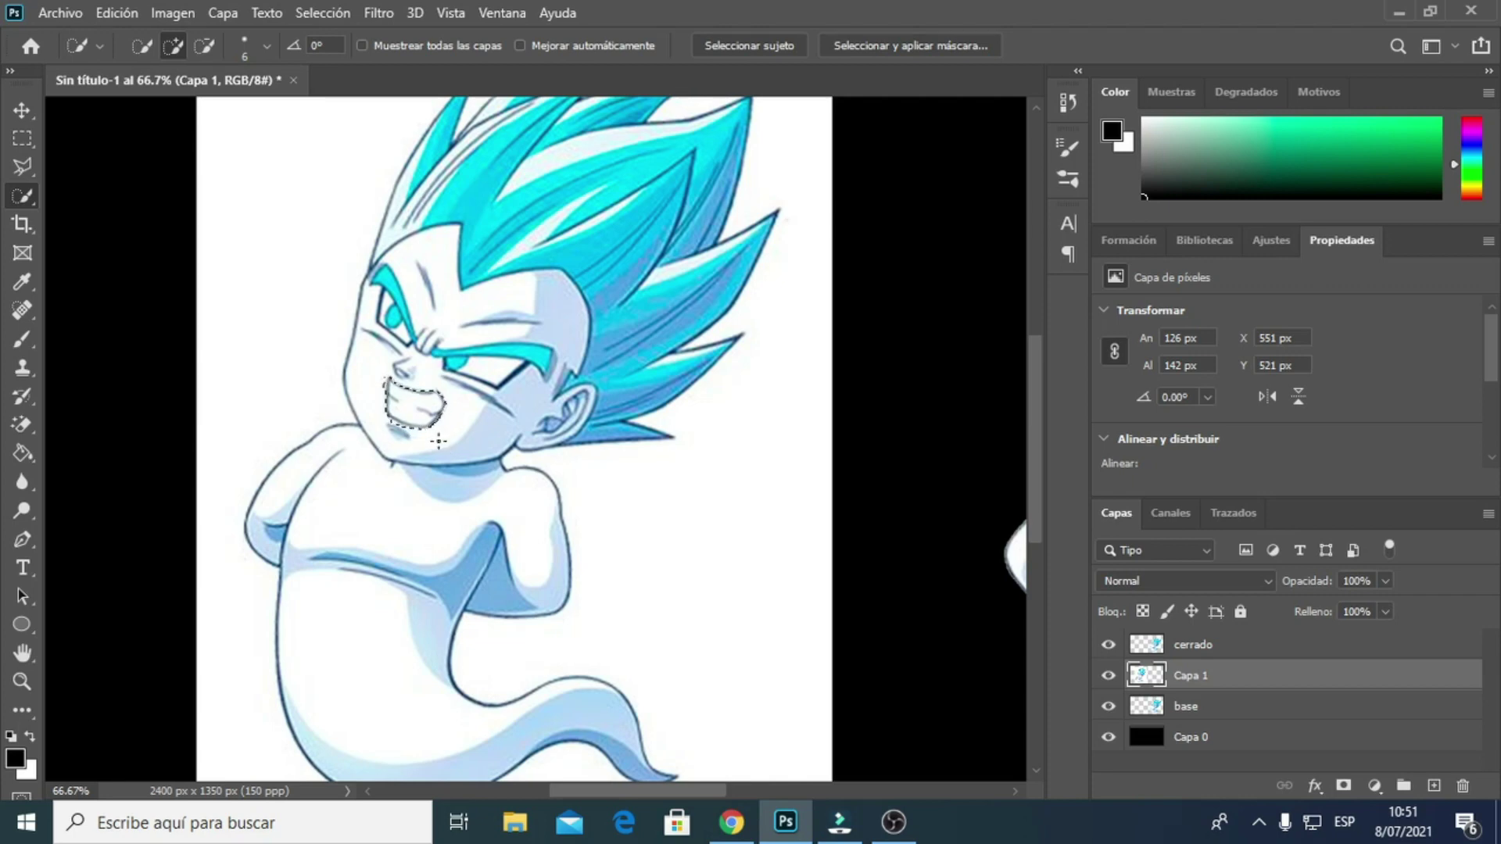
right_click(416, 406)
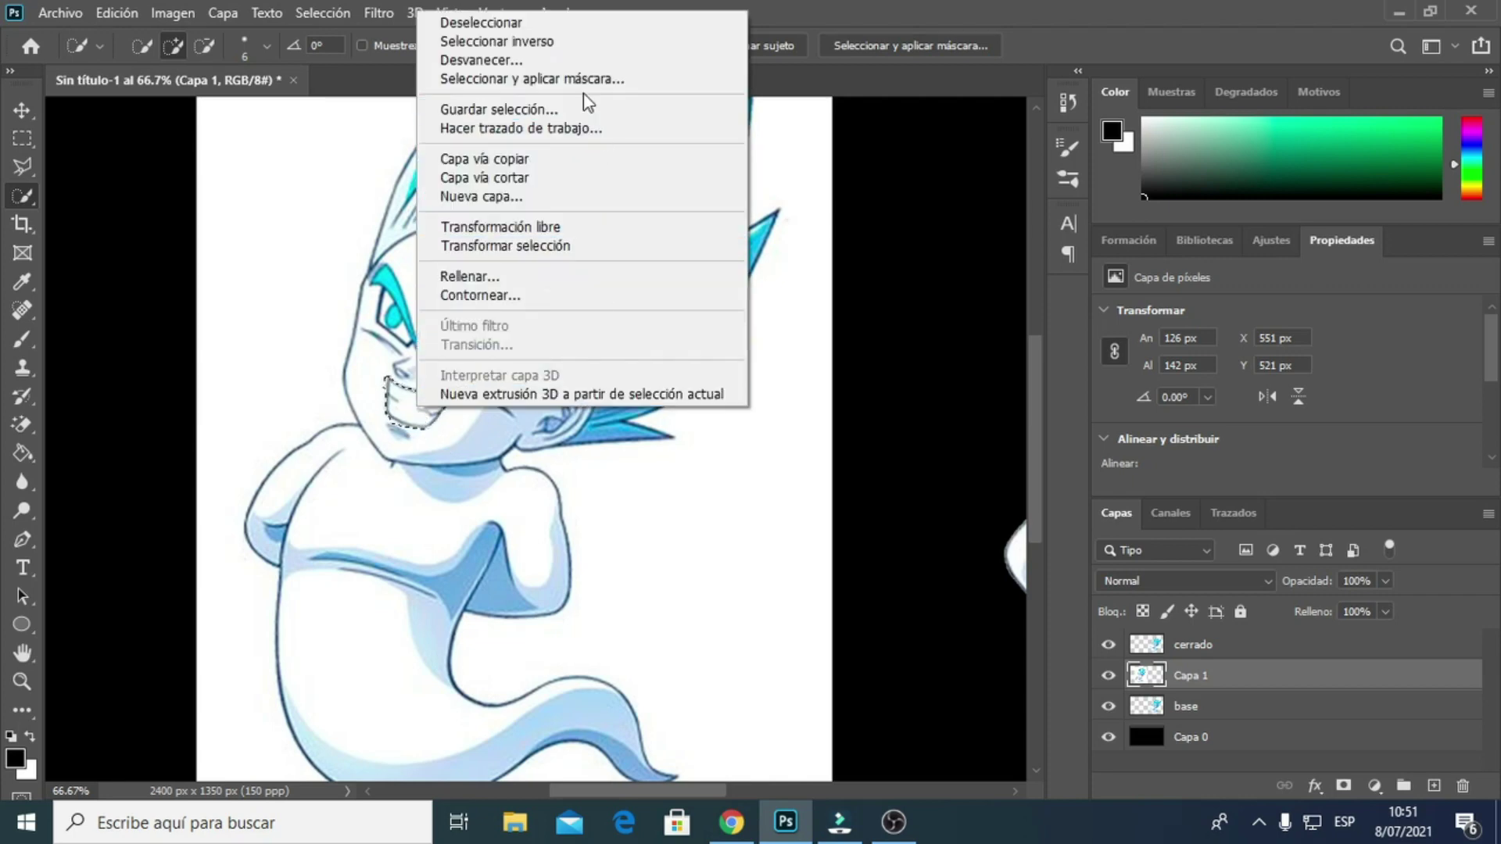
click(562, 42)
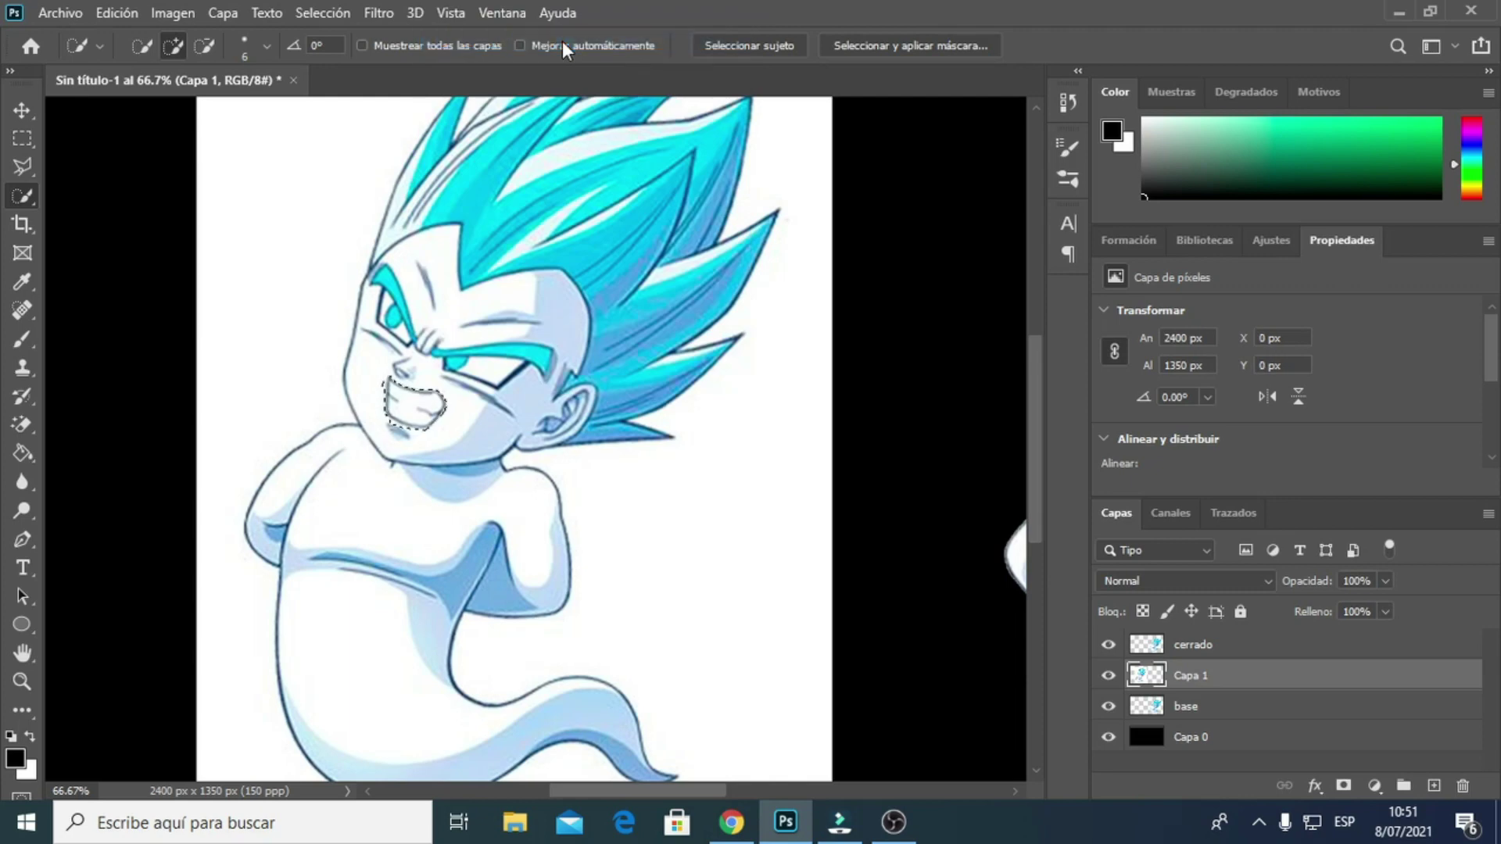
key(ctrl+minus)
key(ctrl+minus)
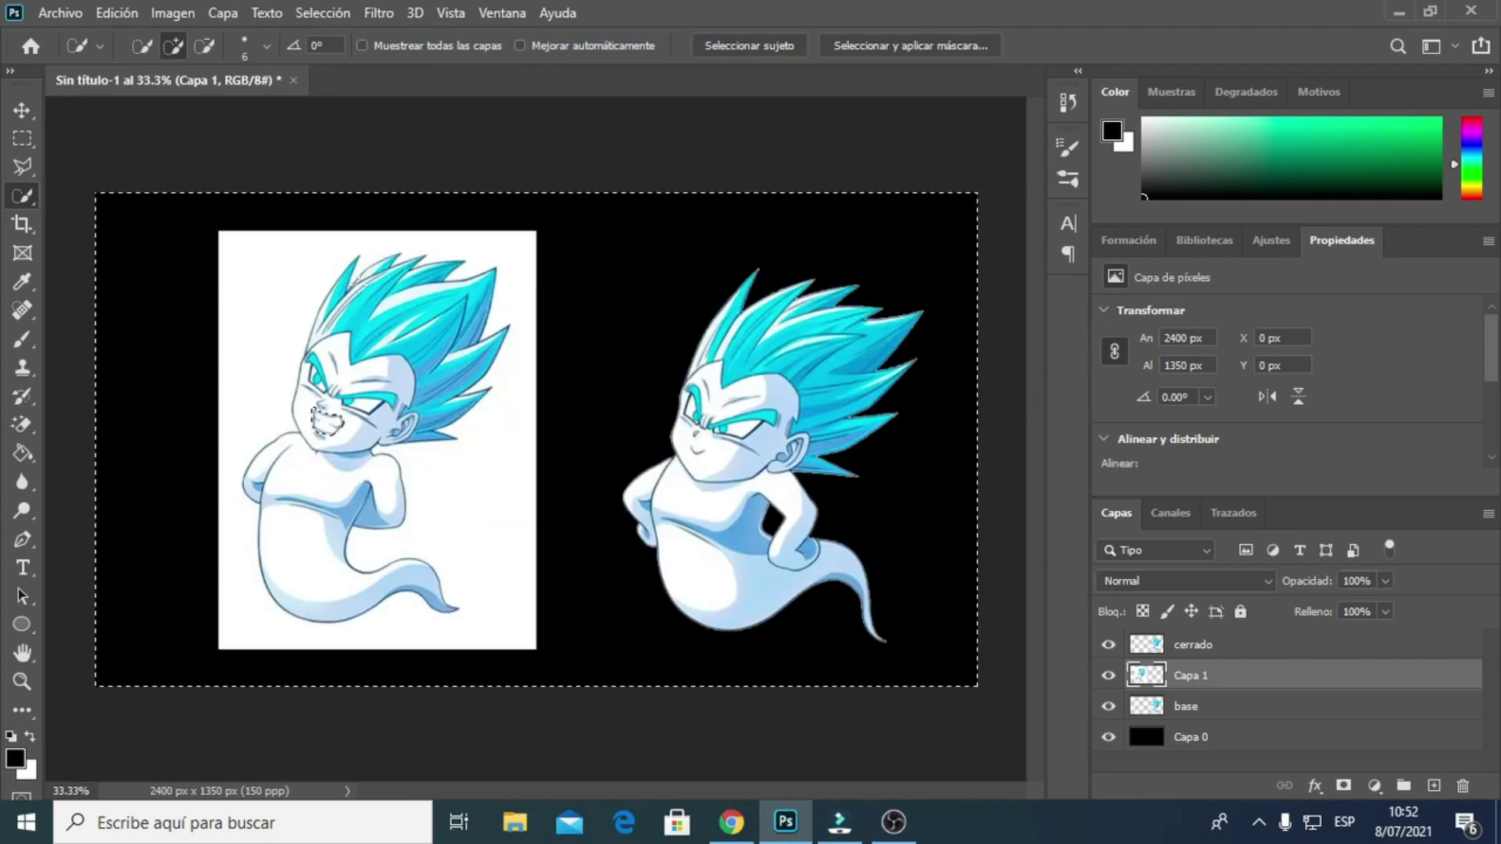
Erase everything except the teeth on Capa 1 with a 197 px eraser.
click(22, 425)
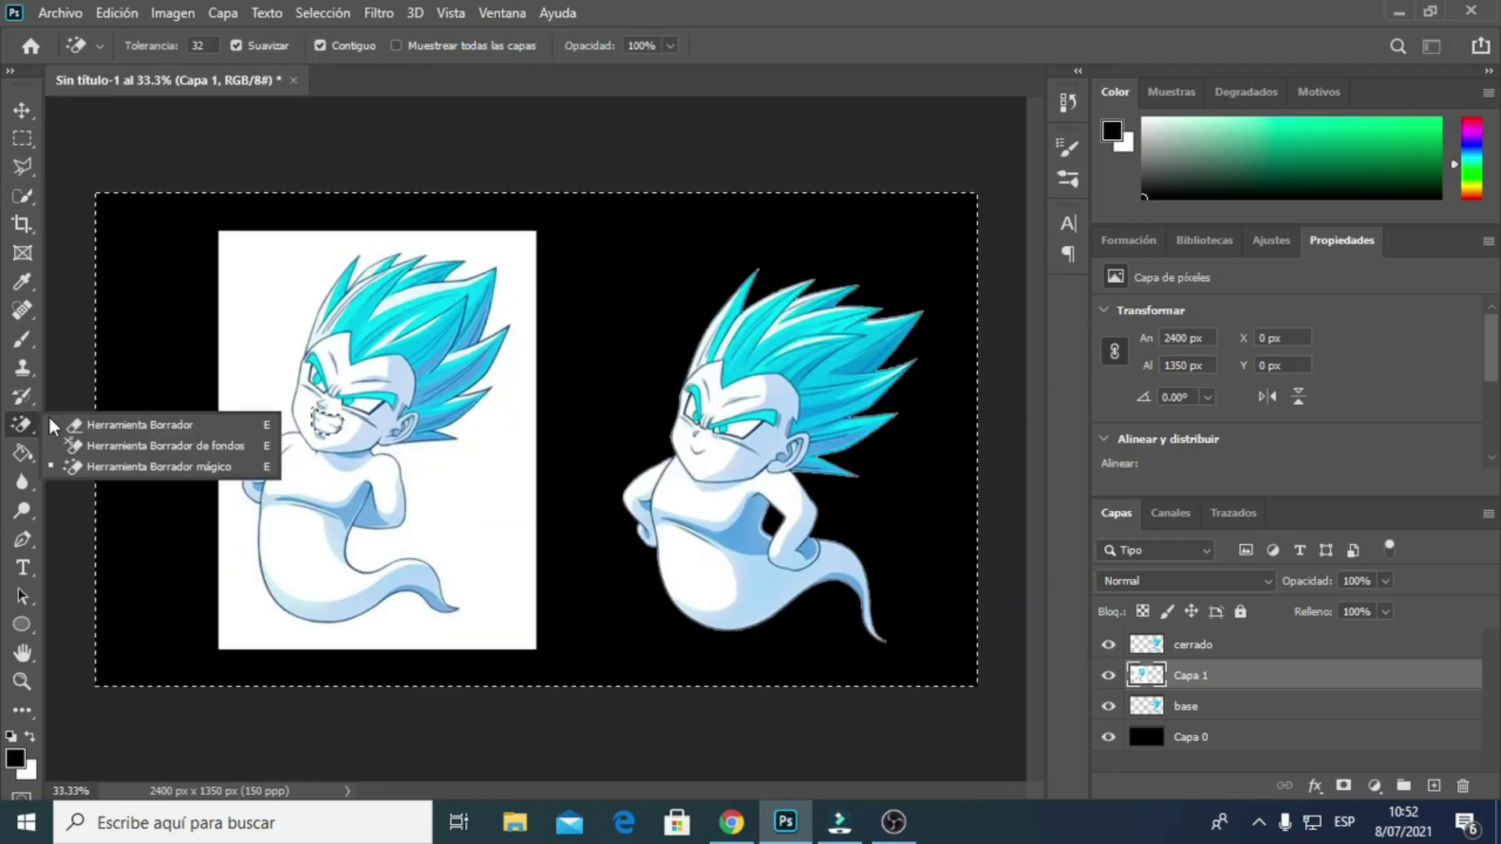
click(164, 426)
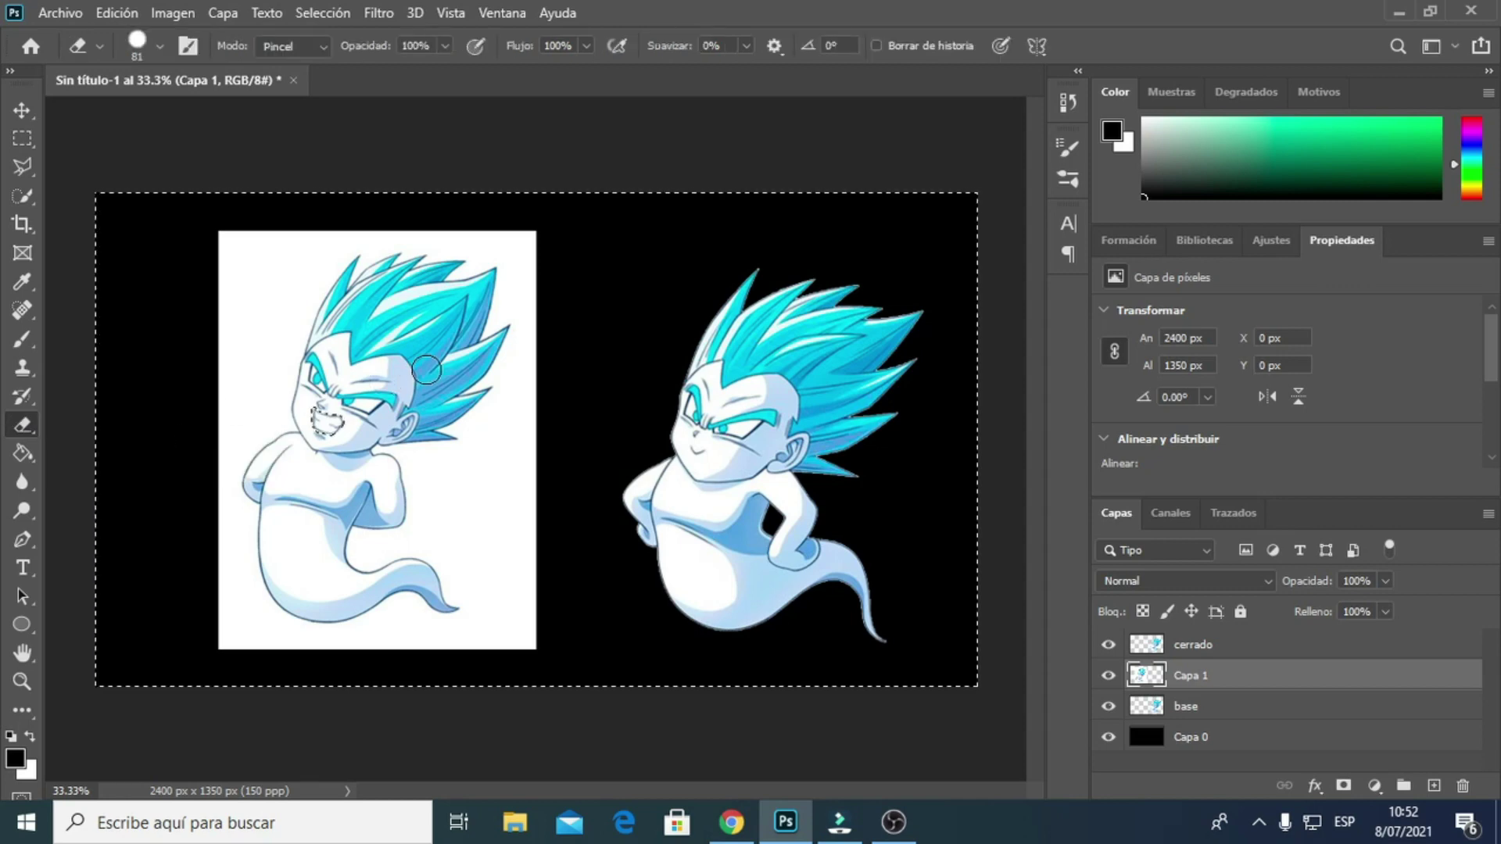
right_click(485, 319)
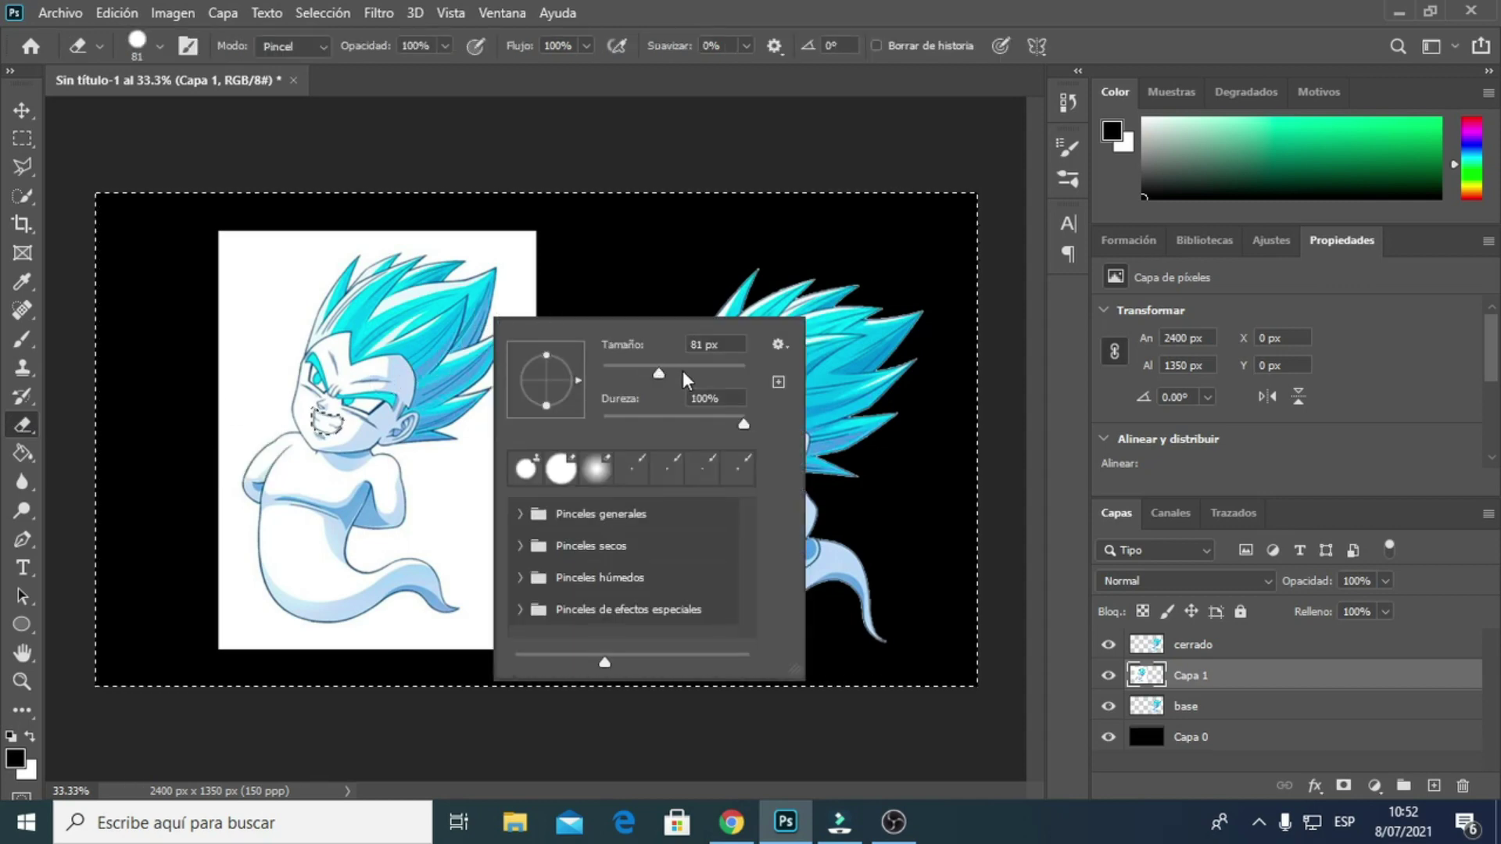
drag(683, 372, 707, 372)
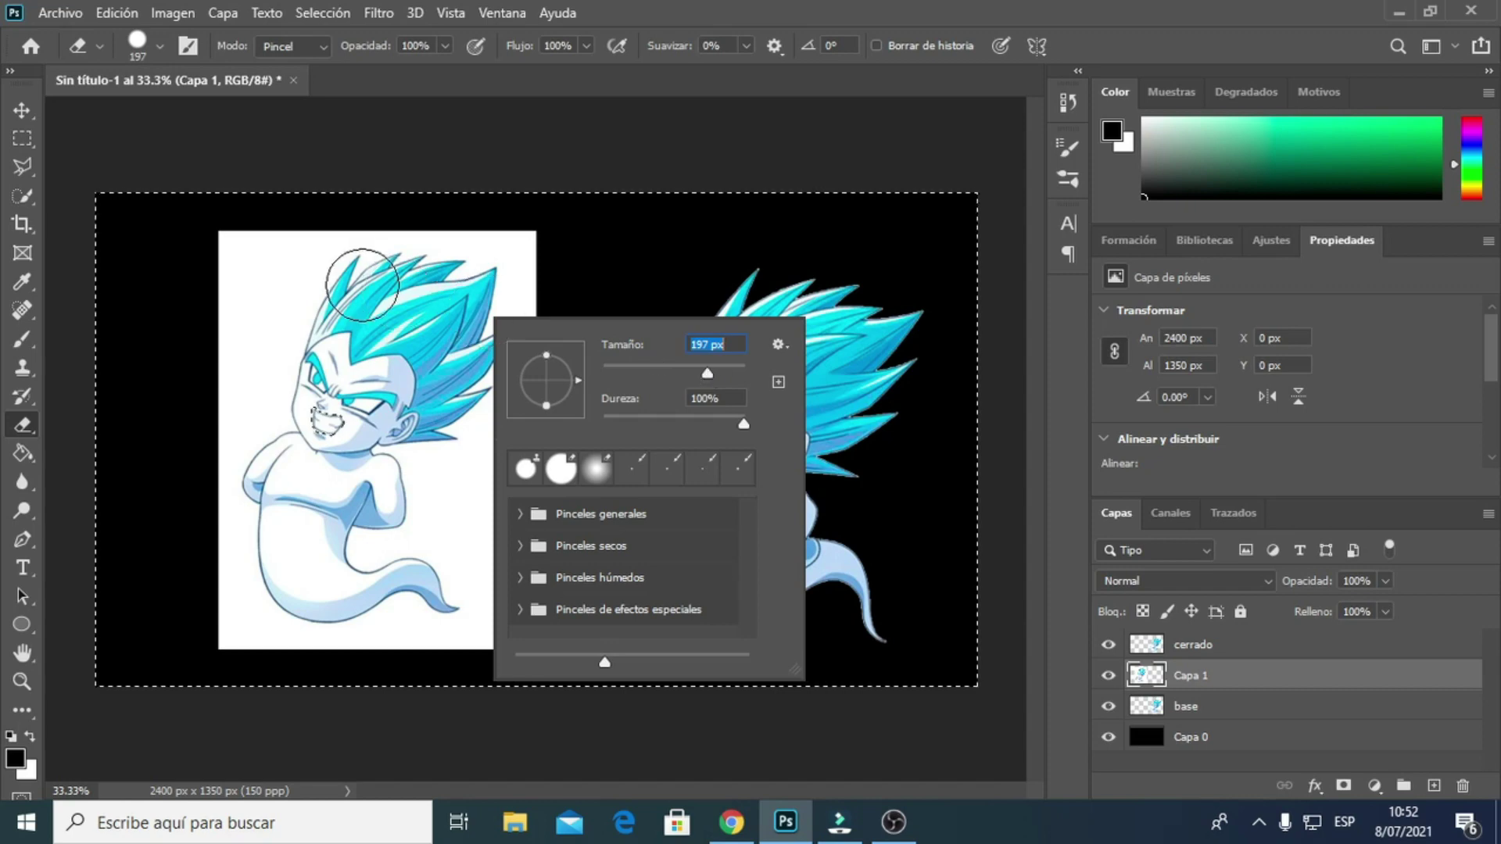
mouse_move(469, 242)
mouse_down()
mouse_move(67, 204)
mouse_move(577, 228)
mouse_move(573, 248)
mouse_move(30, 359)
mouse_move(489, 480)
mouse_move(469, 527)
mouse_move(586, 553)
mouse_move(609, 620)
mouse_up()
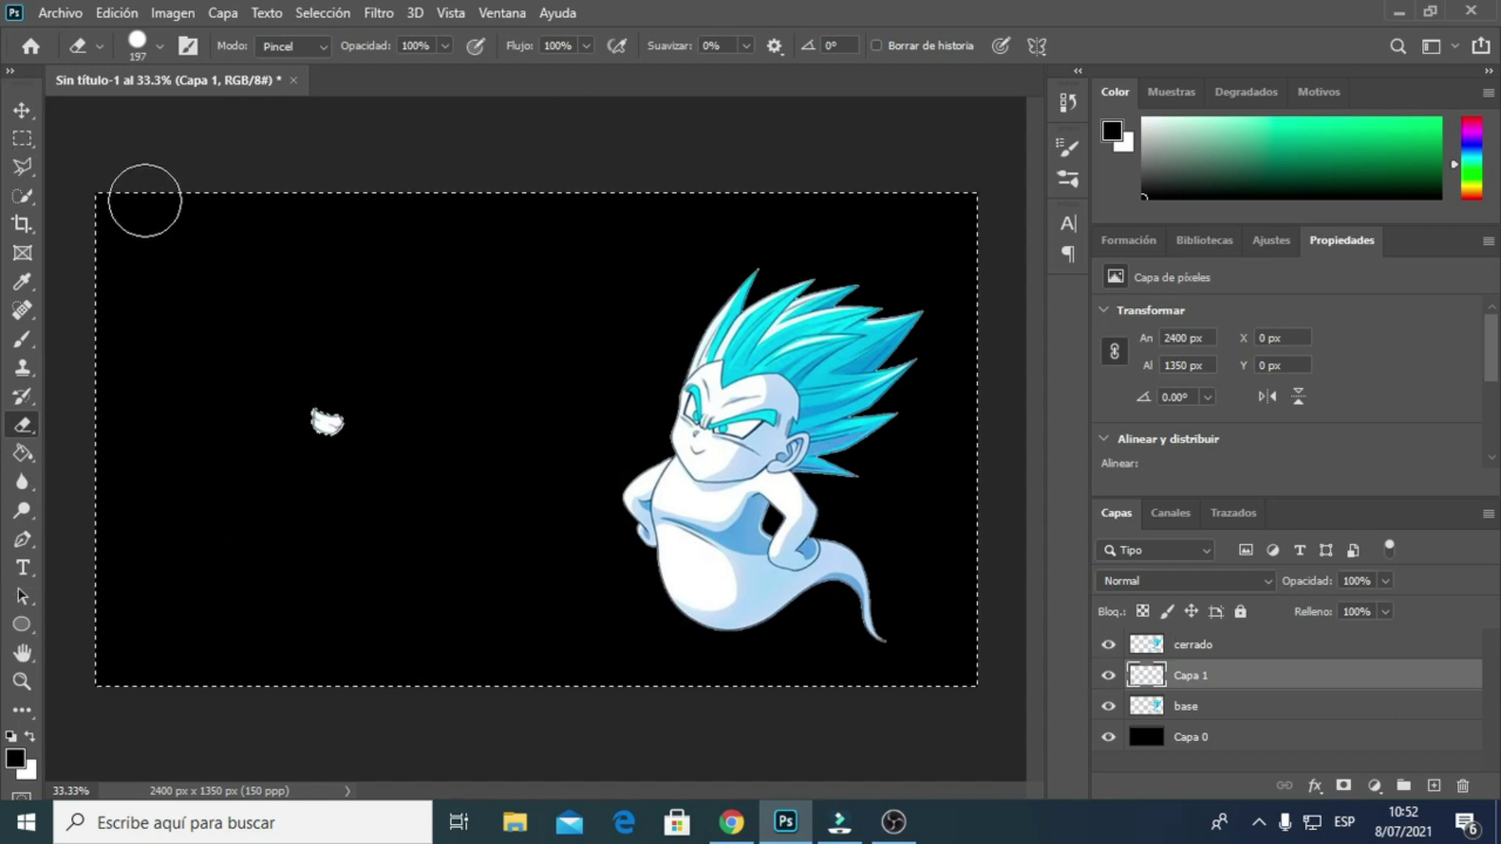
Clear the active selection with Deseleccionar.
click(23, 139)
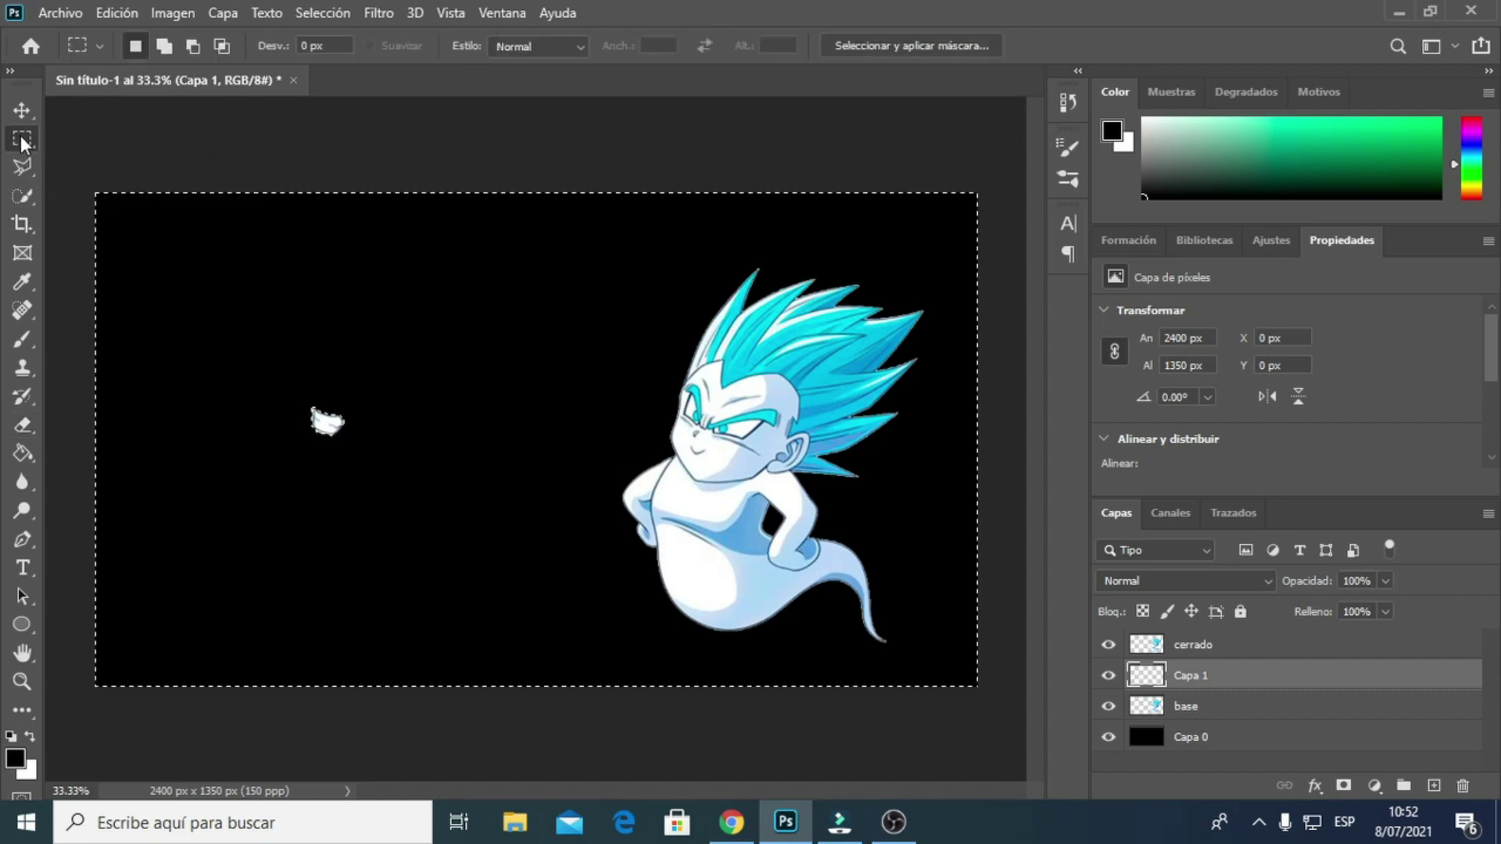
right_click(402, 338)
click(408, 344)
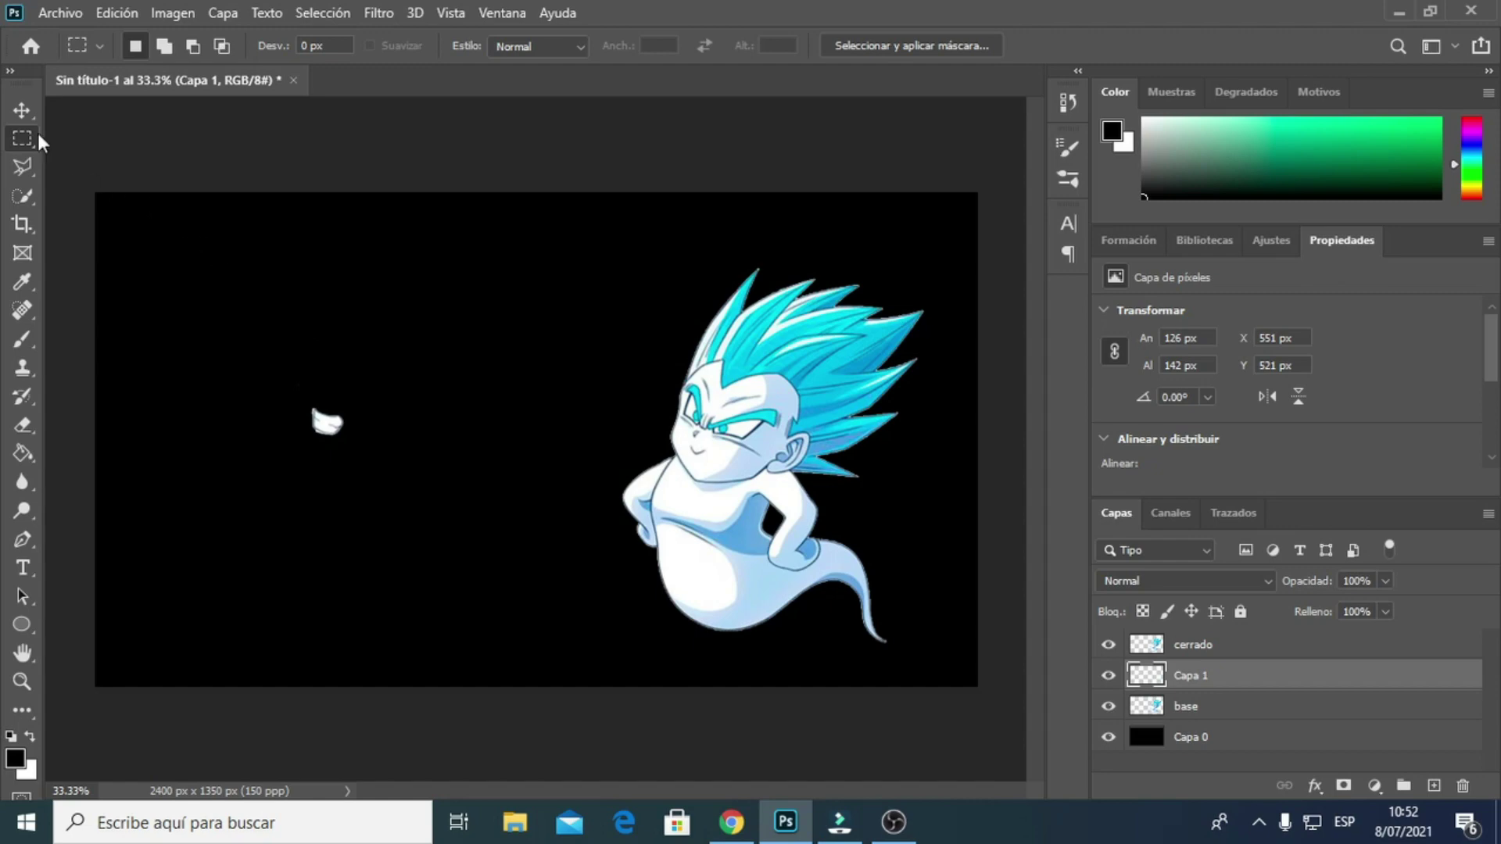
Move the teeth beside the big ghost's face and stack Capa 1 above cerrado.
click(22, 111)
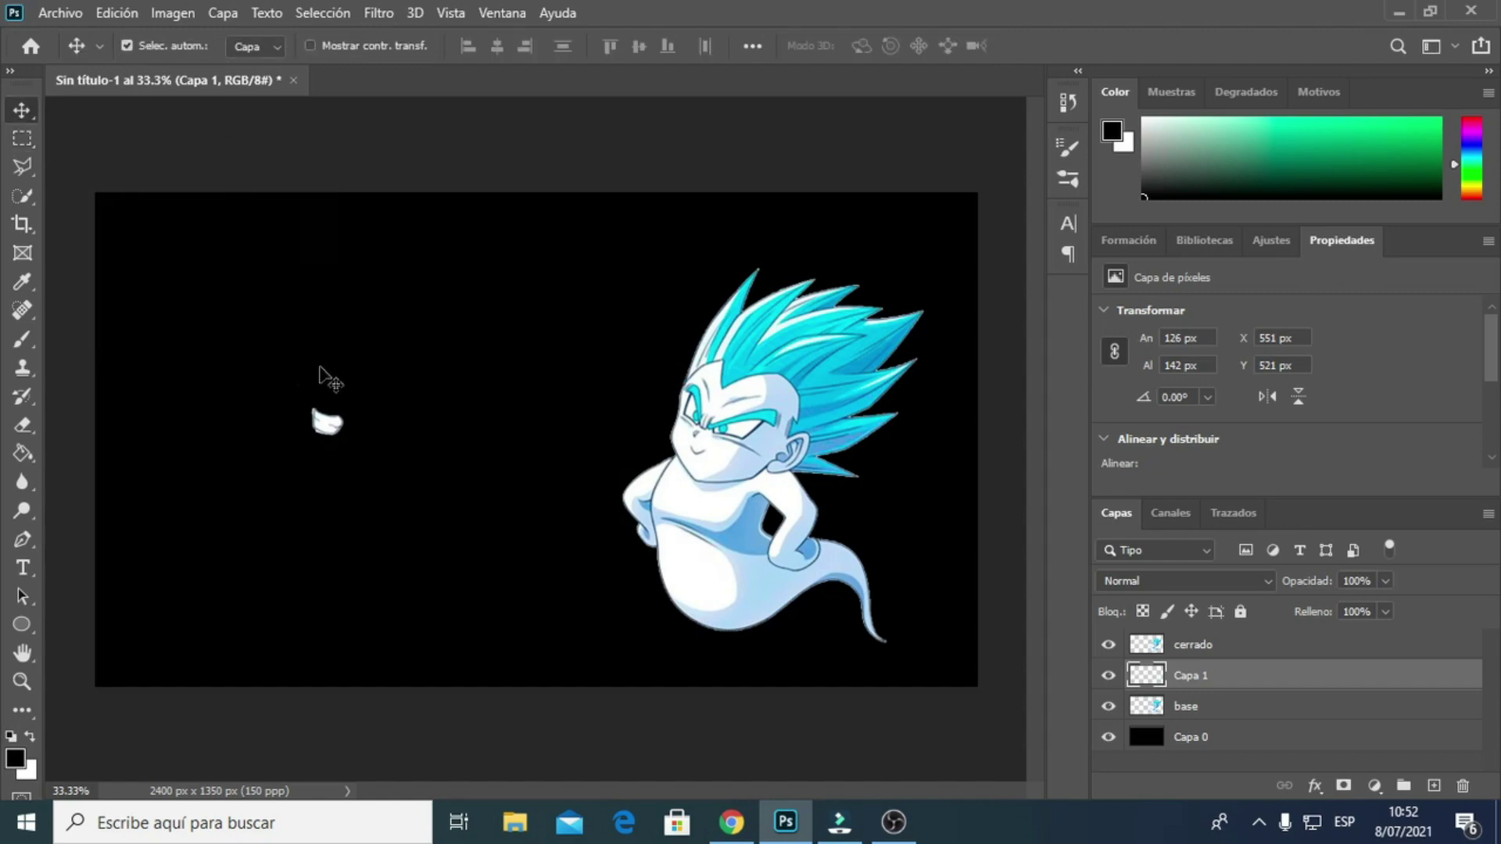
key(ctrl)
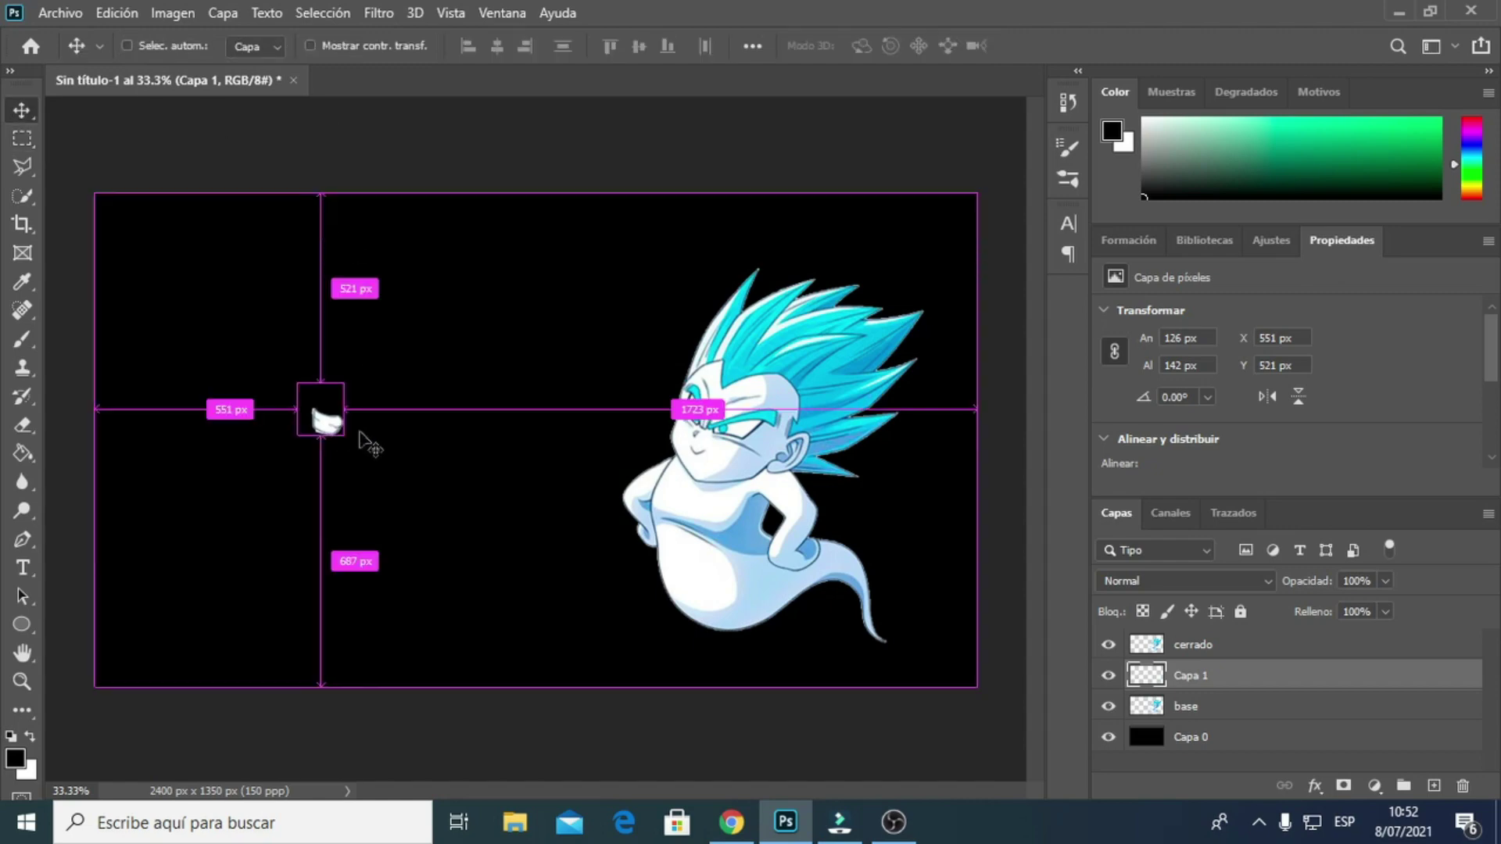
key(ctrl+t)
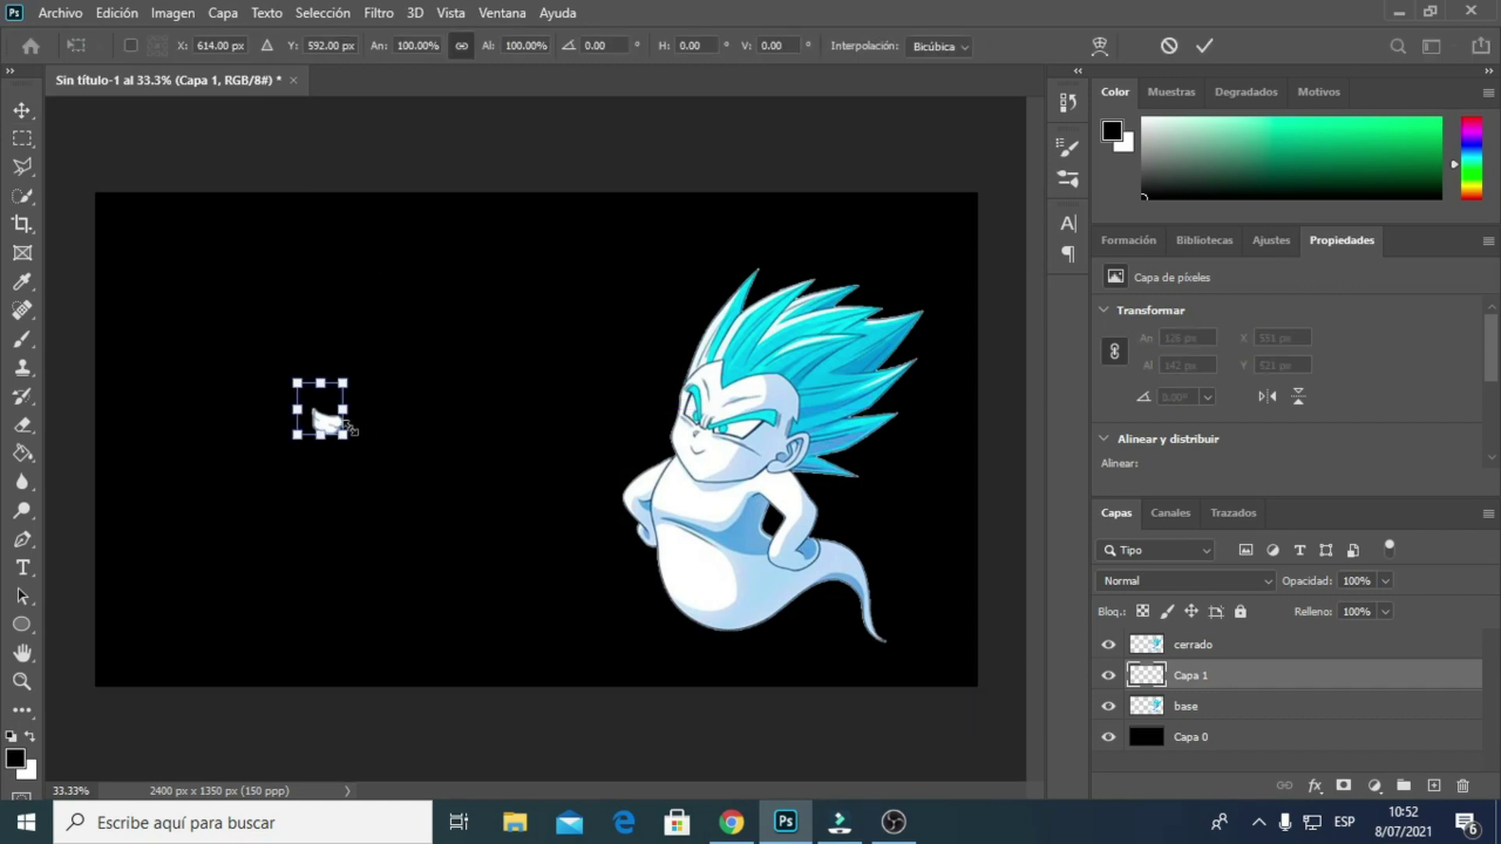
mouse_move(323, 415)
mouse_down()
mouse_move(598, 444)
mouse_move(568, 446)
mouse_up()
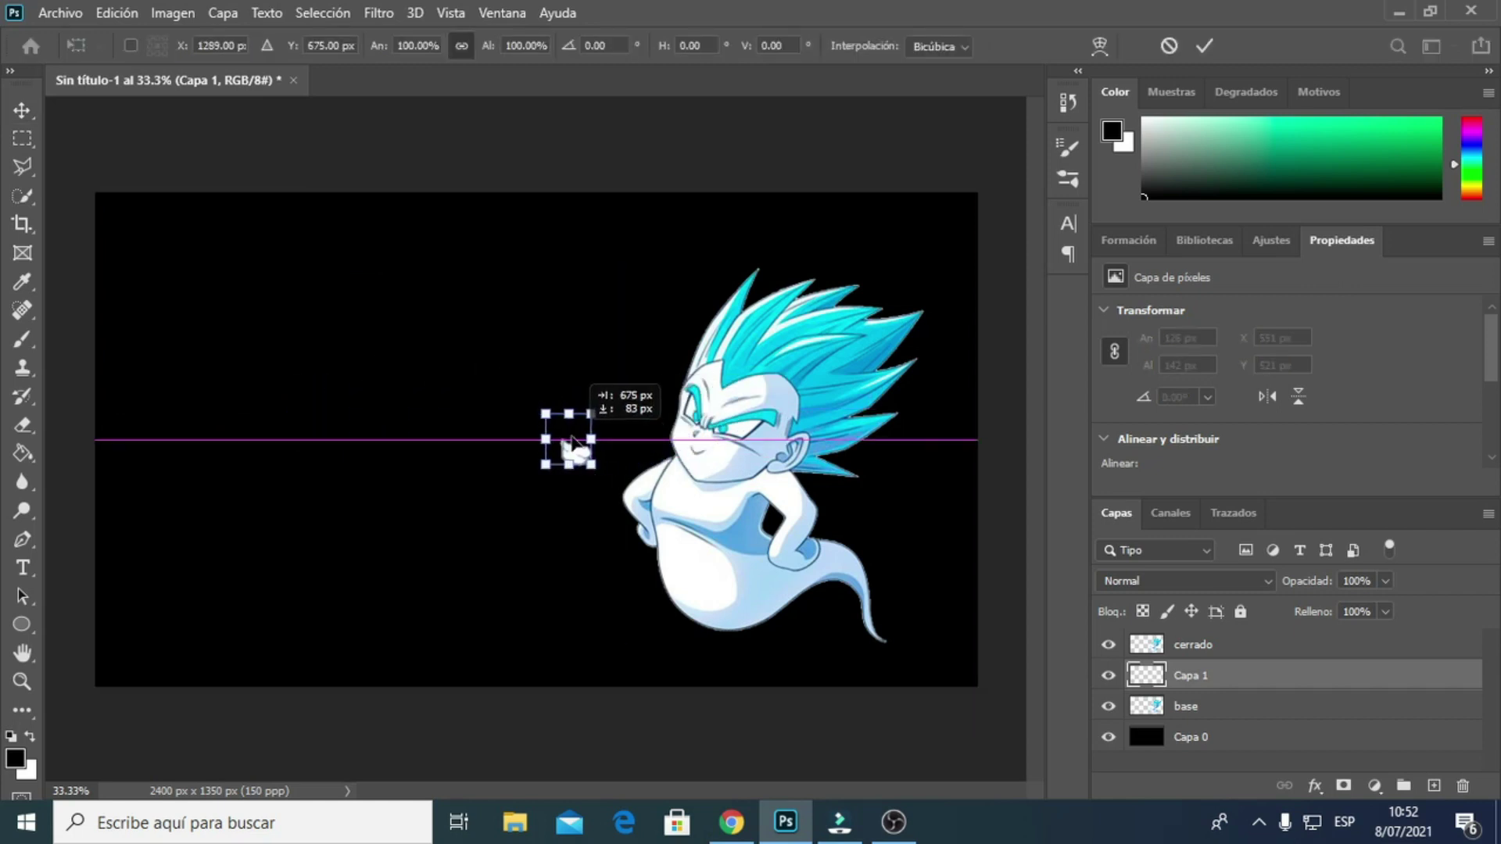
key(Return)
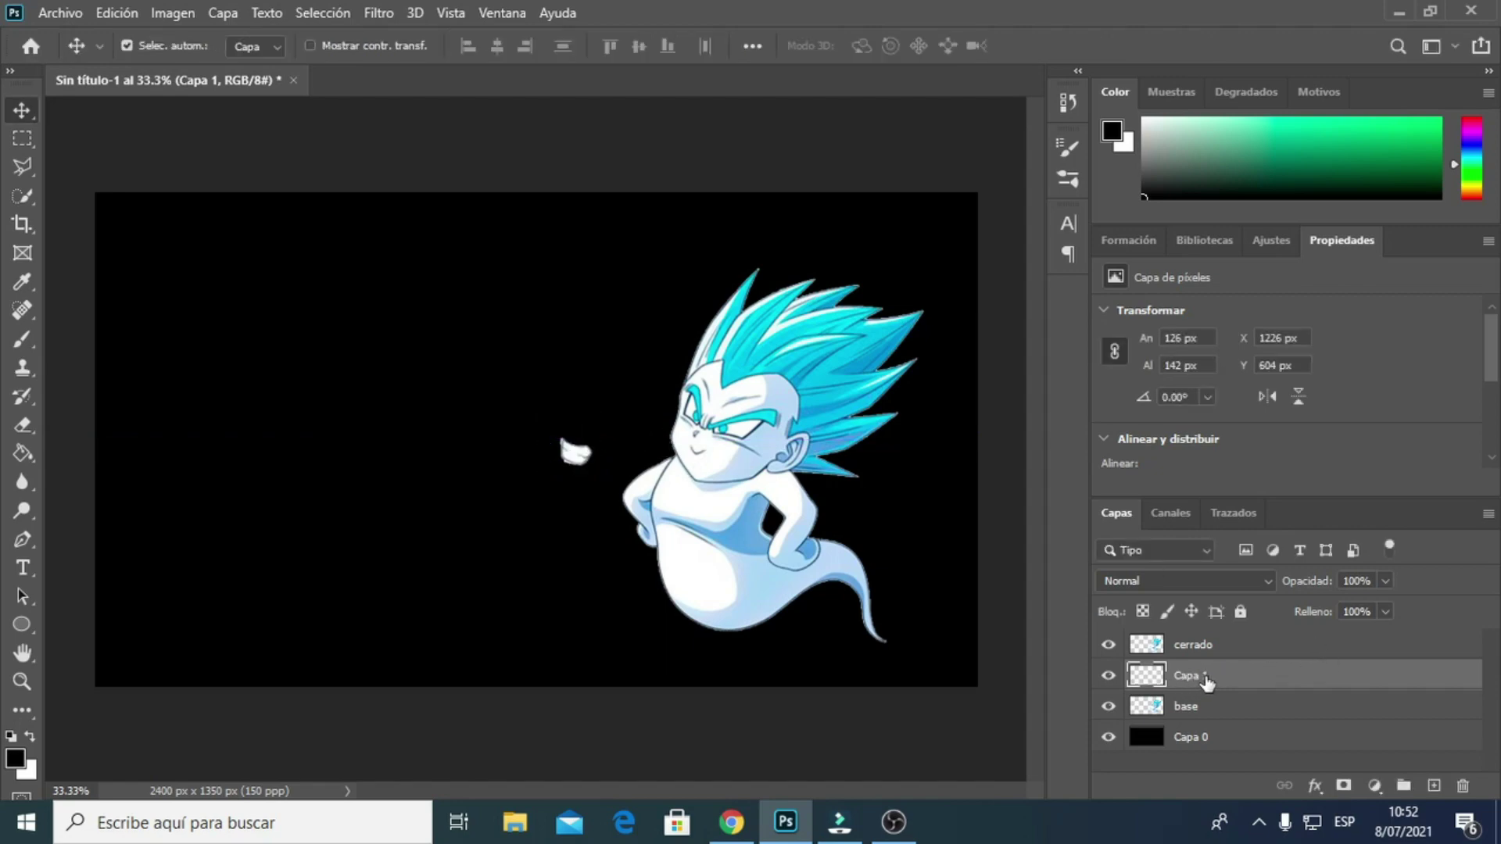
drag(1211, 681, 1216, 647)
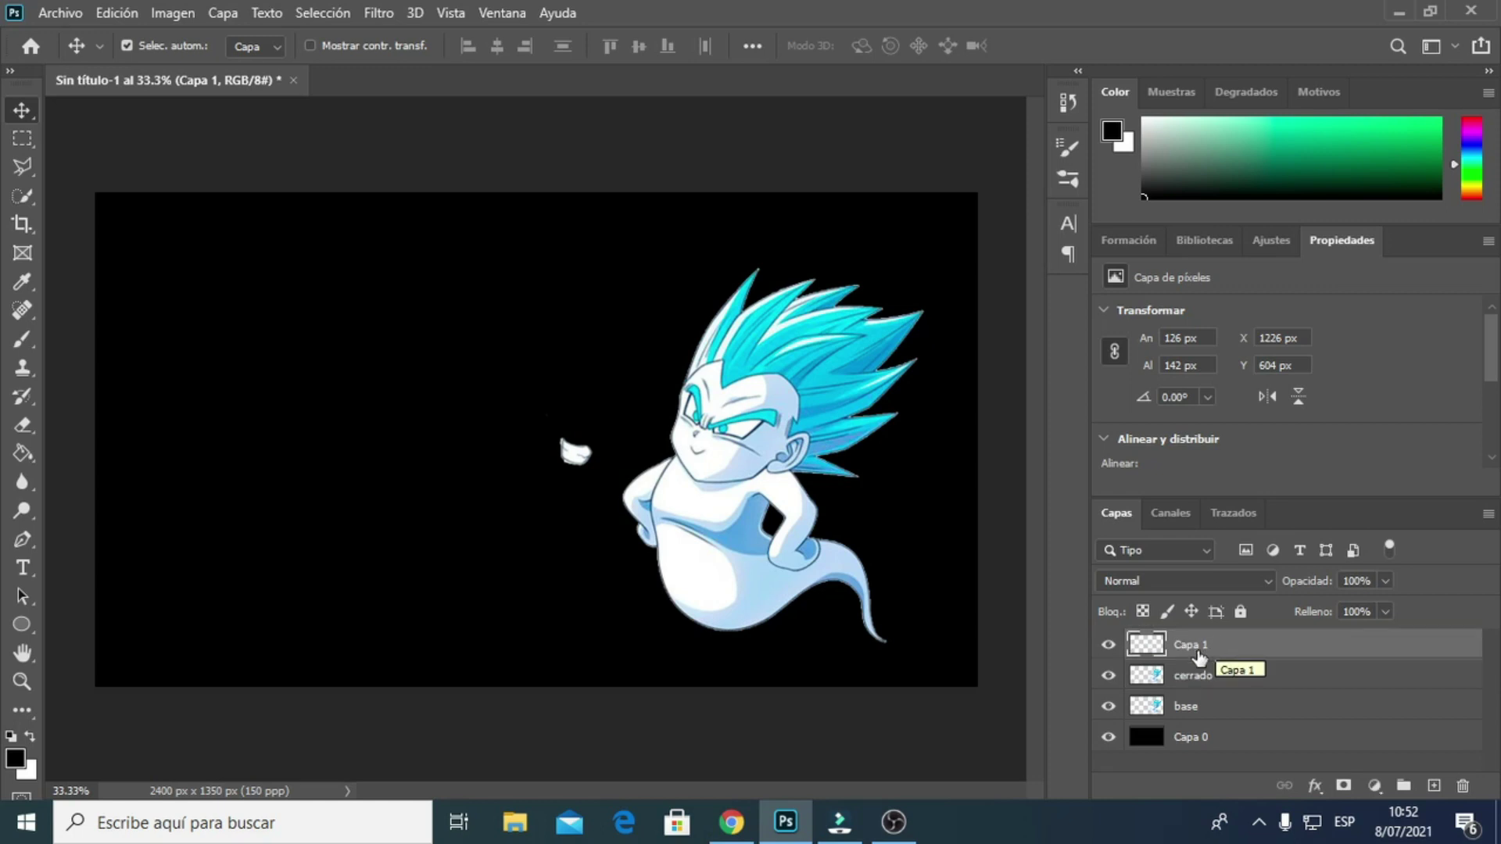
Hide cerrado and place the gritted-teeth mouth over the ghost's mouth.
click(1109, 682)
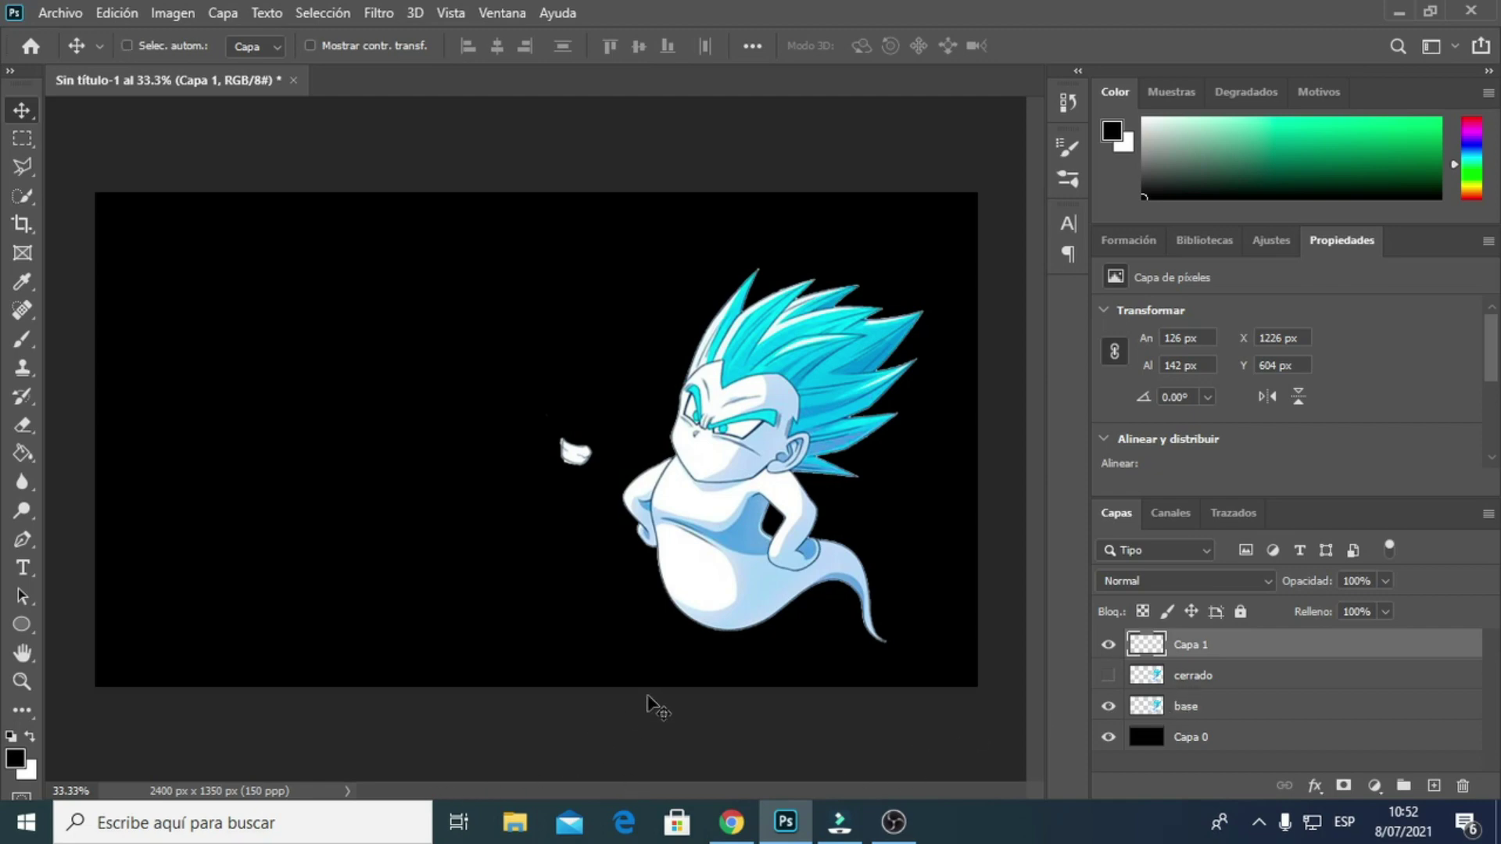
key(ctrl+plus)
key(ctrl+plus)
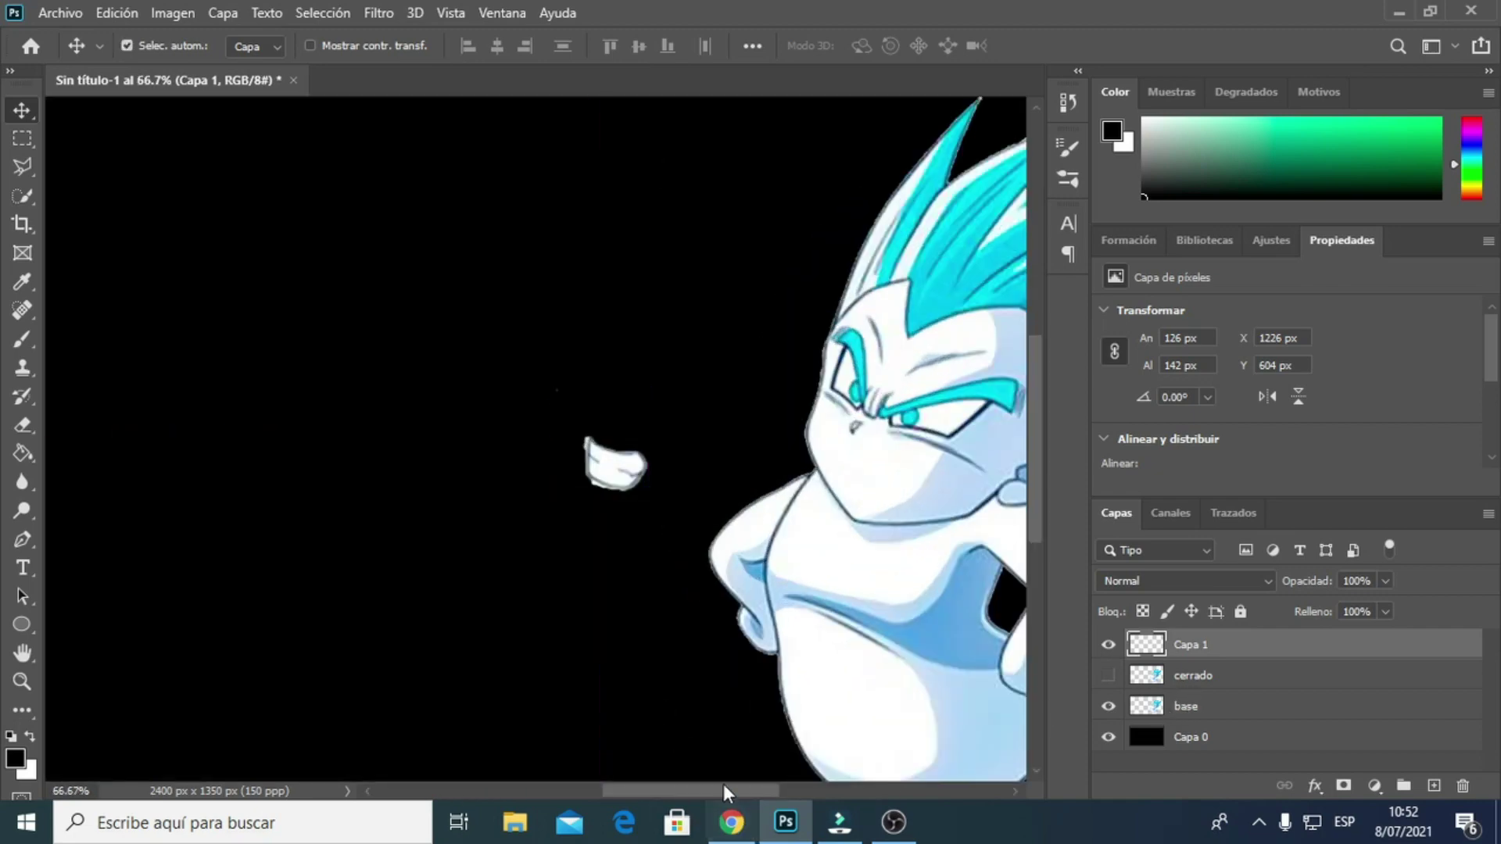
drag(724, 790, 782, 790)
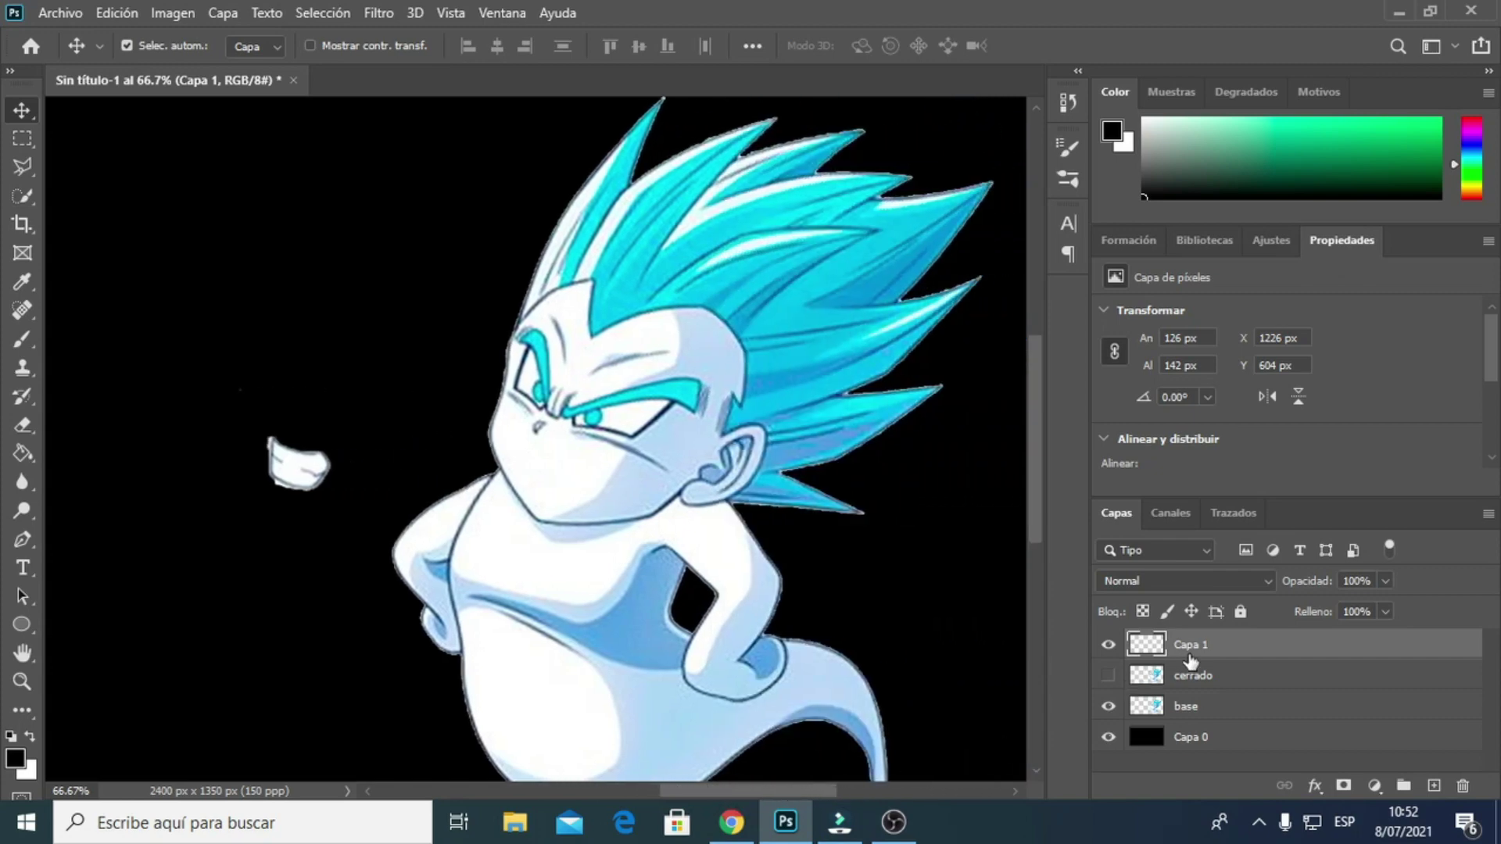
drag(297, 467, 545, 467)
click(1108, 645)
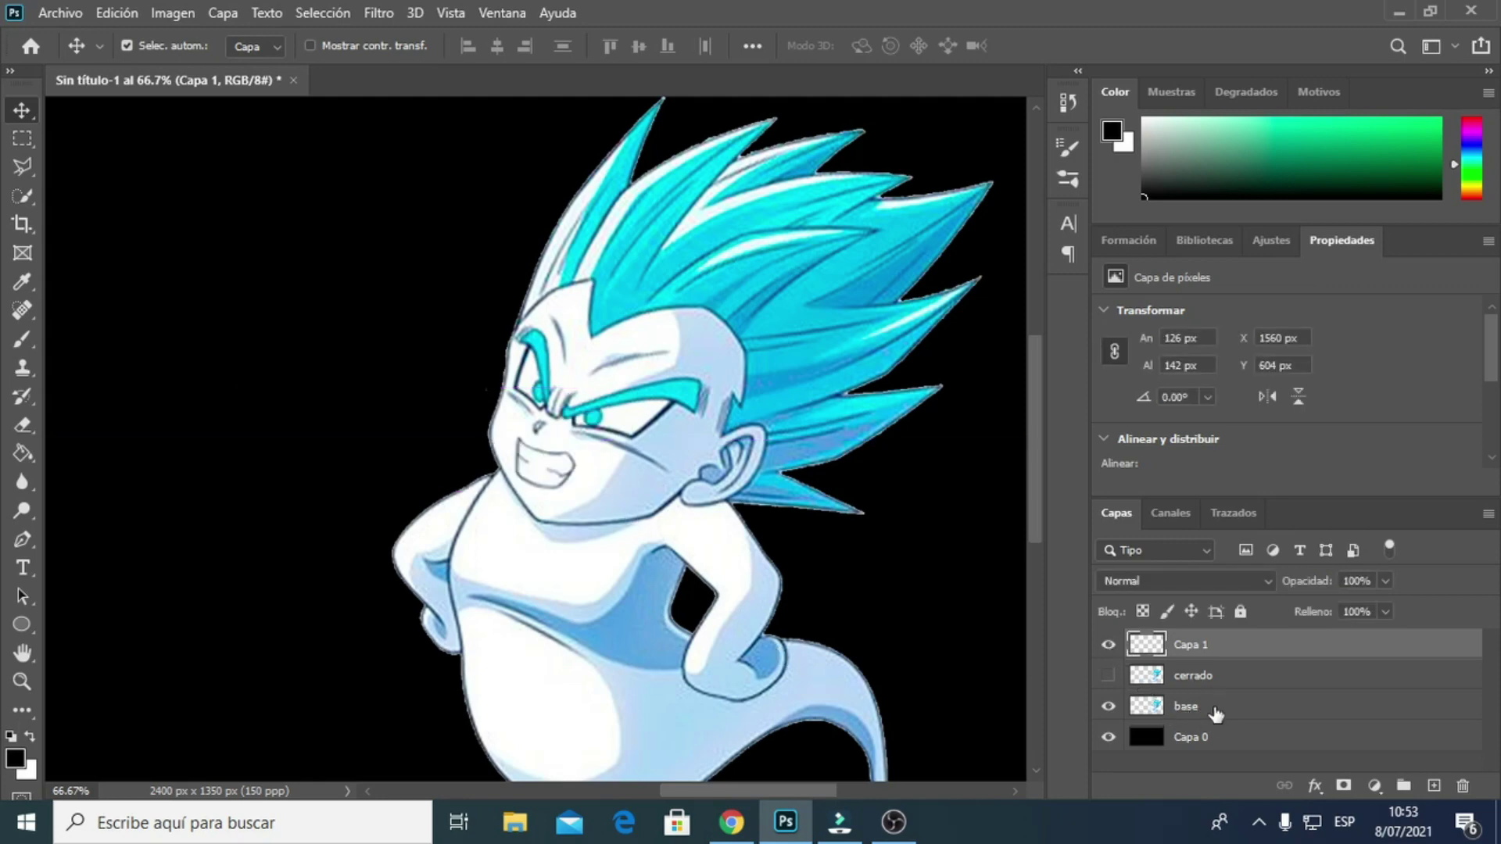
Rename the Capa 1 layer to 'sonrisa'.
double_click(1194, 644)
text(re)
key(Return)
Duplicate sonrisa, name the copy 'media sonrisa', and hide the original sonrisa layer.
right_click(1194, 651)
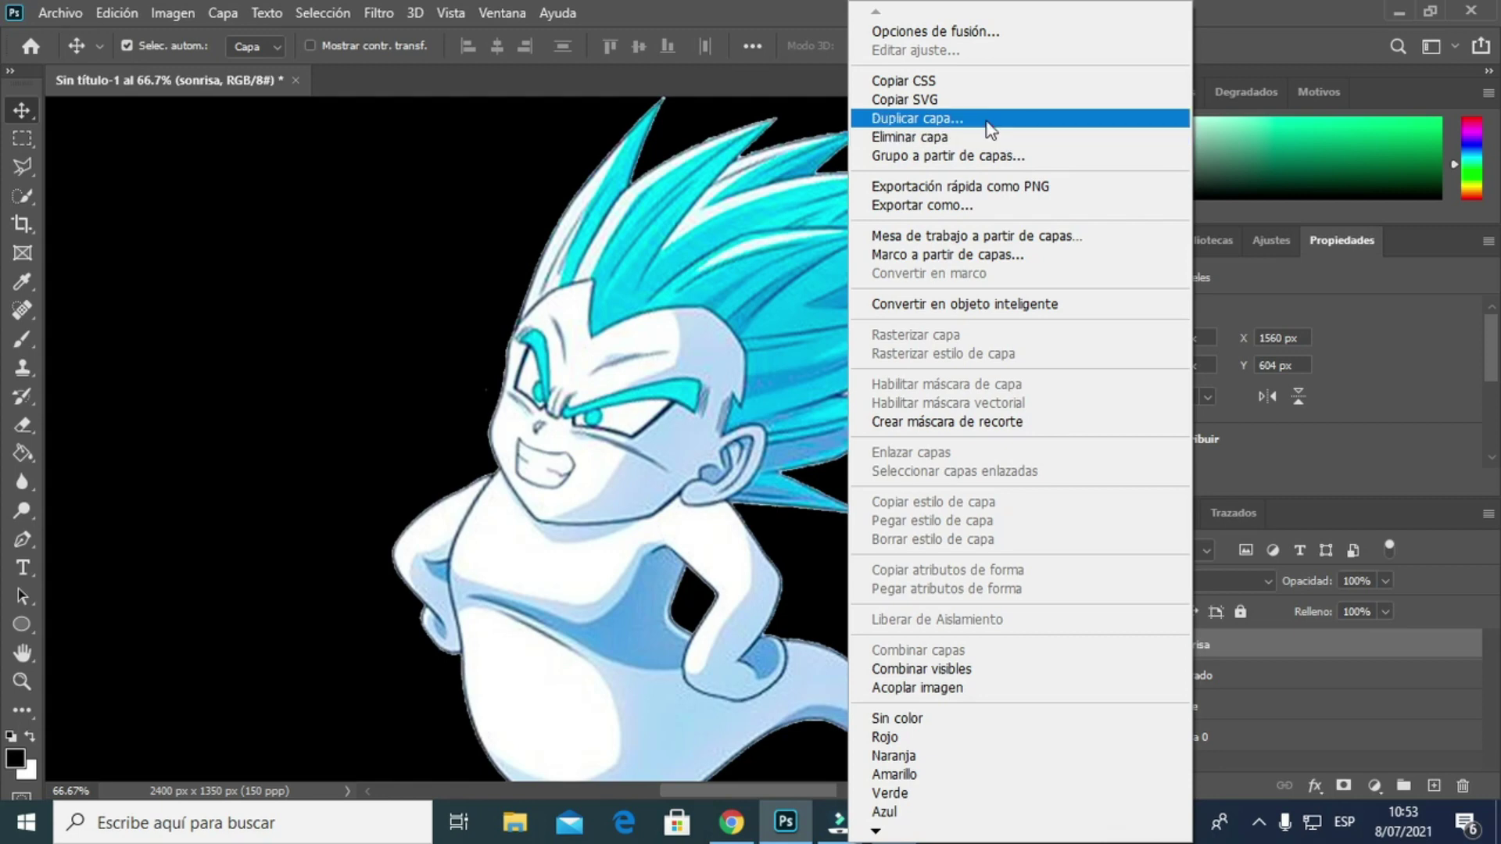
click(983, 118)
click(942, 210)
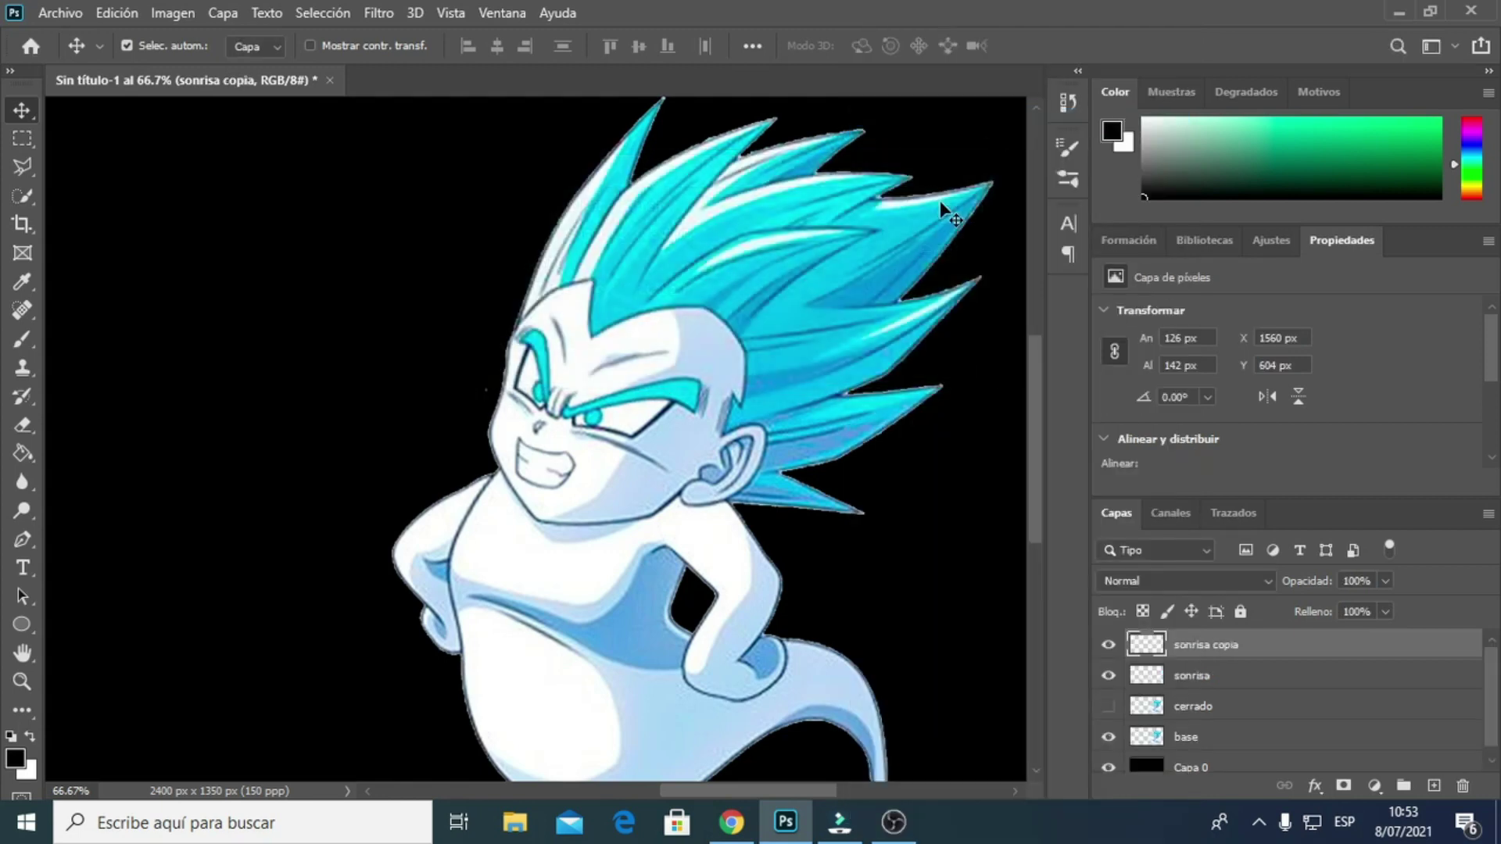
double_click(1201, 645)
text(media)
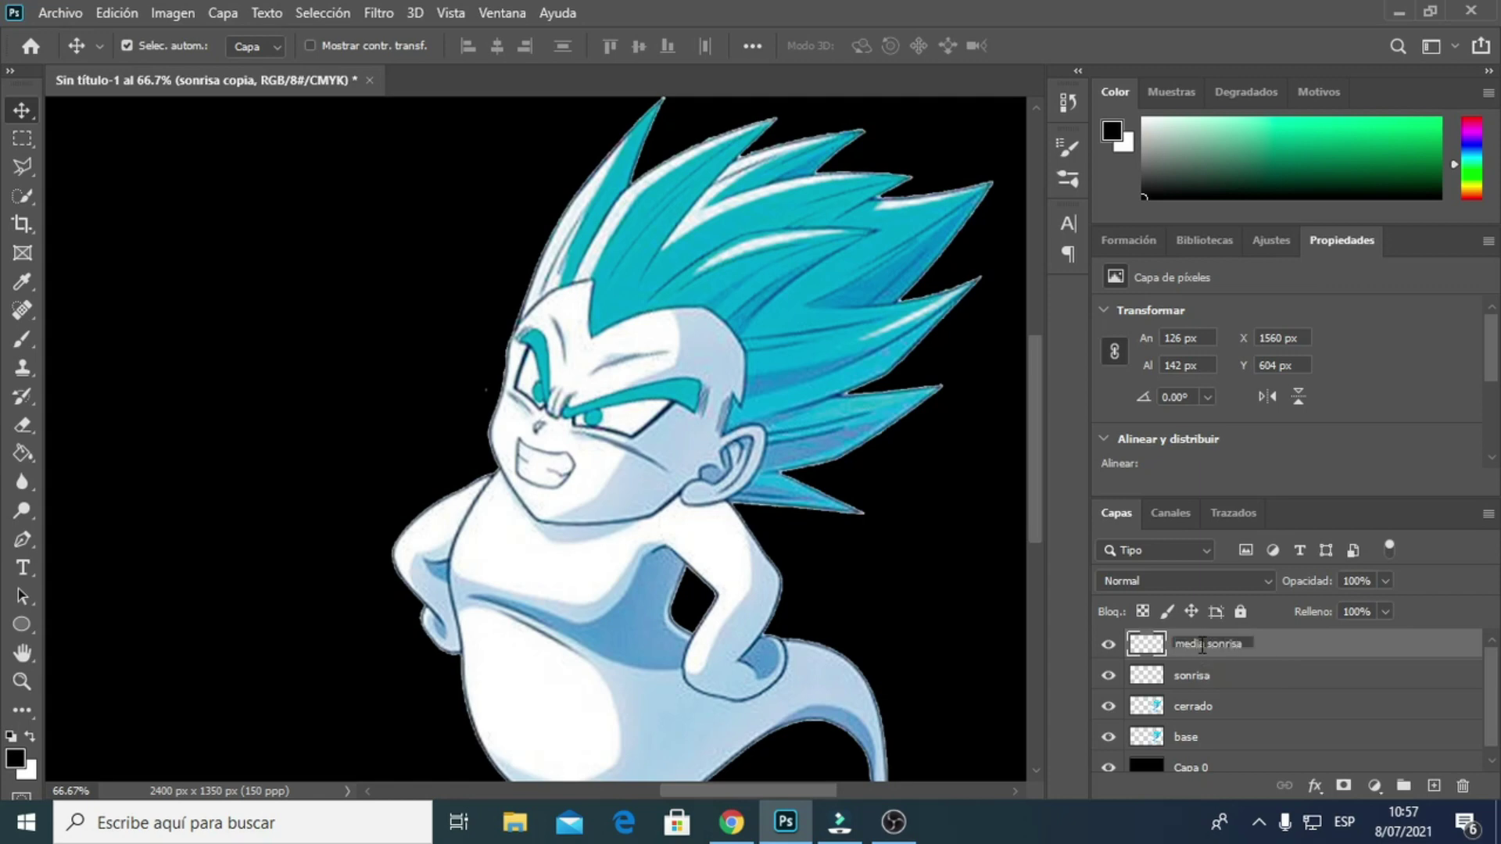
key(Return)
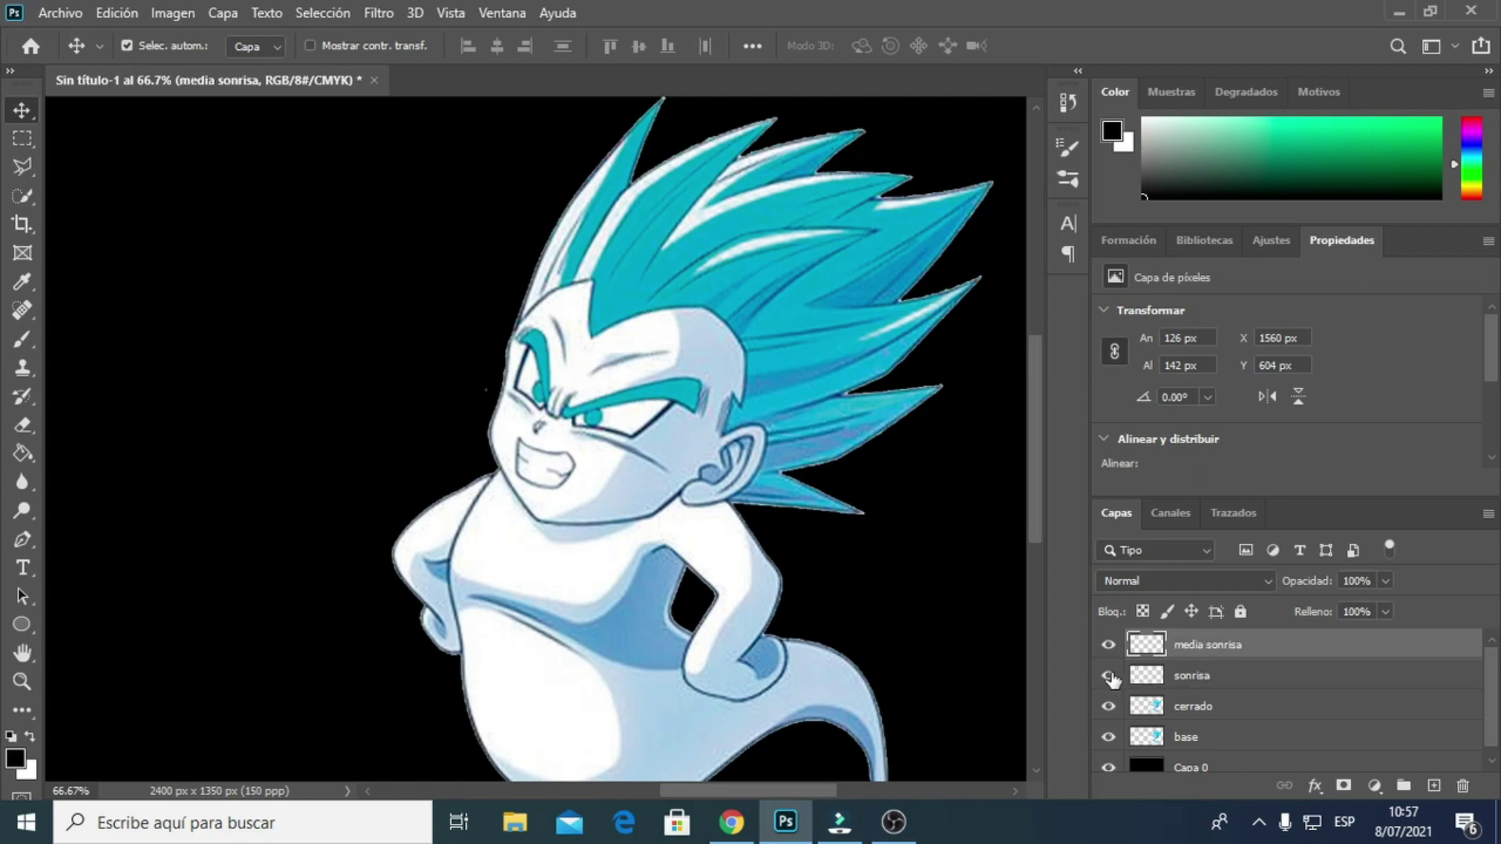
click(1109, 675)
Pick the regular brush with a dark grey foreground colour.
click(18, 336)
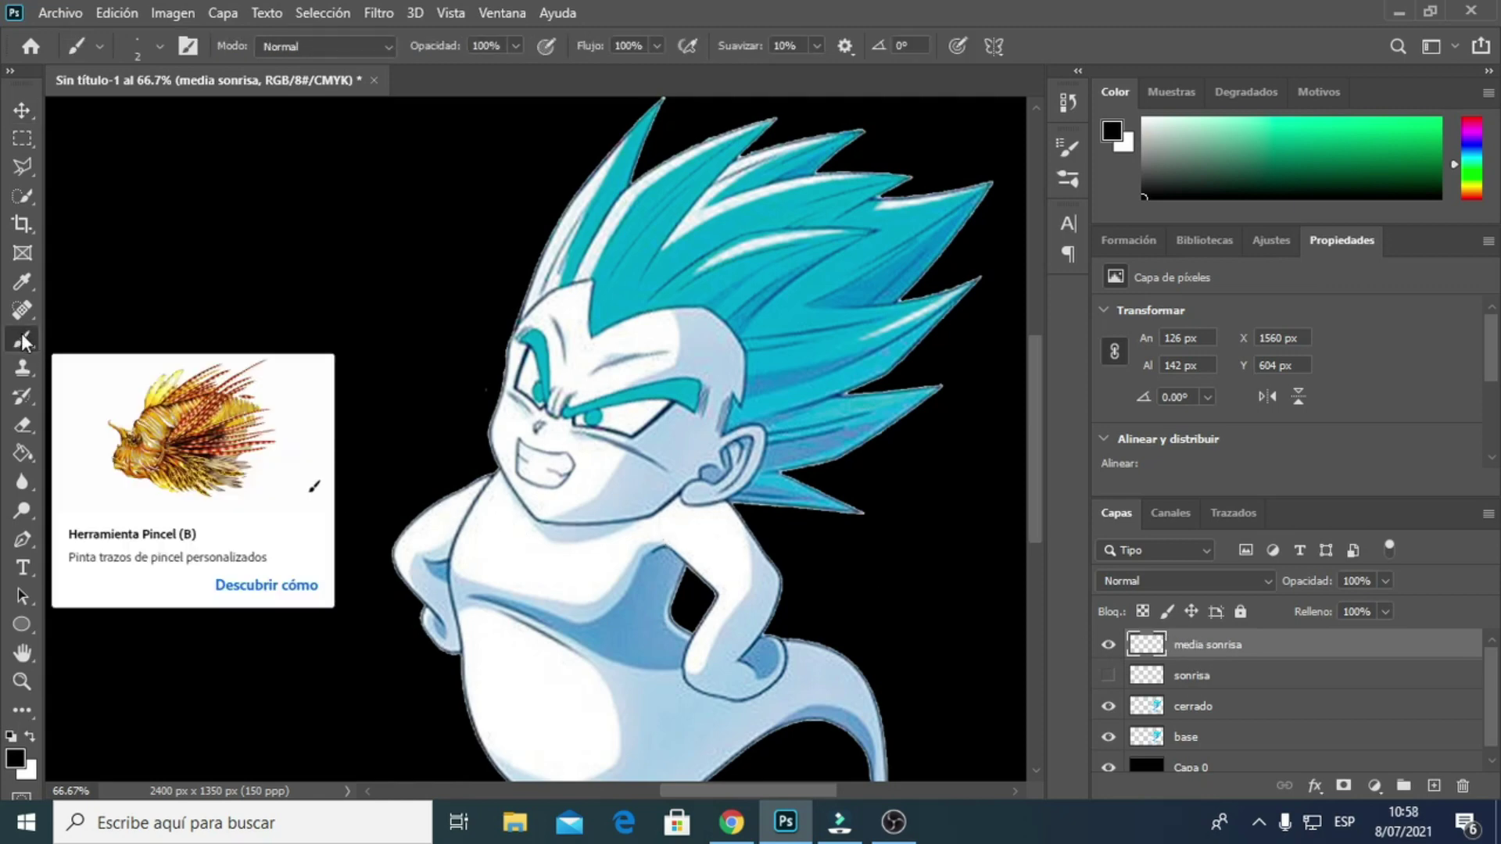
right_click(28, 338)
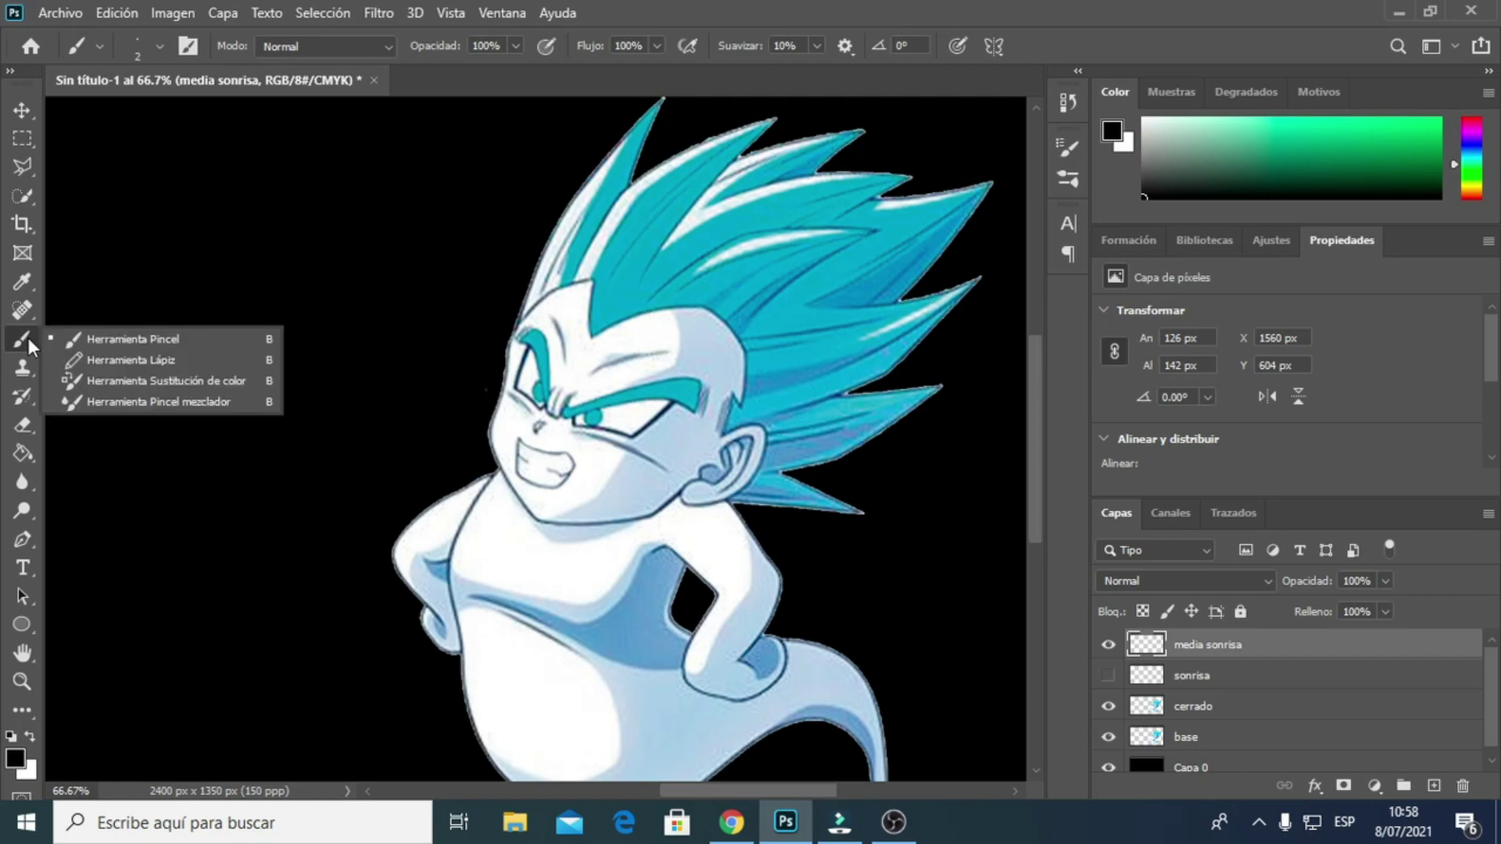
click(119, 340)
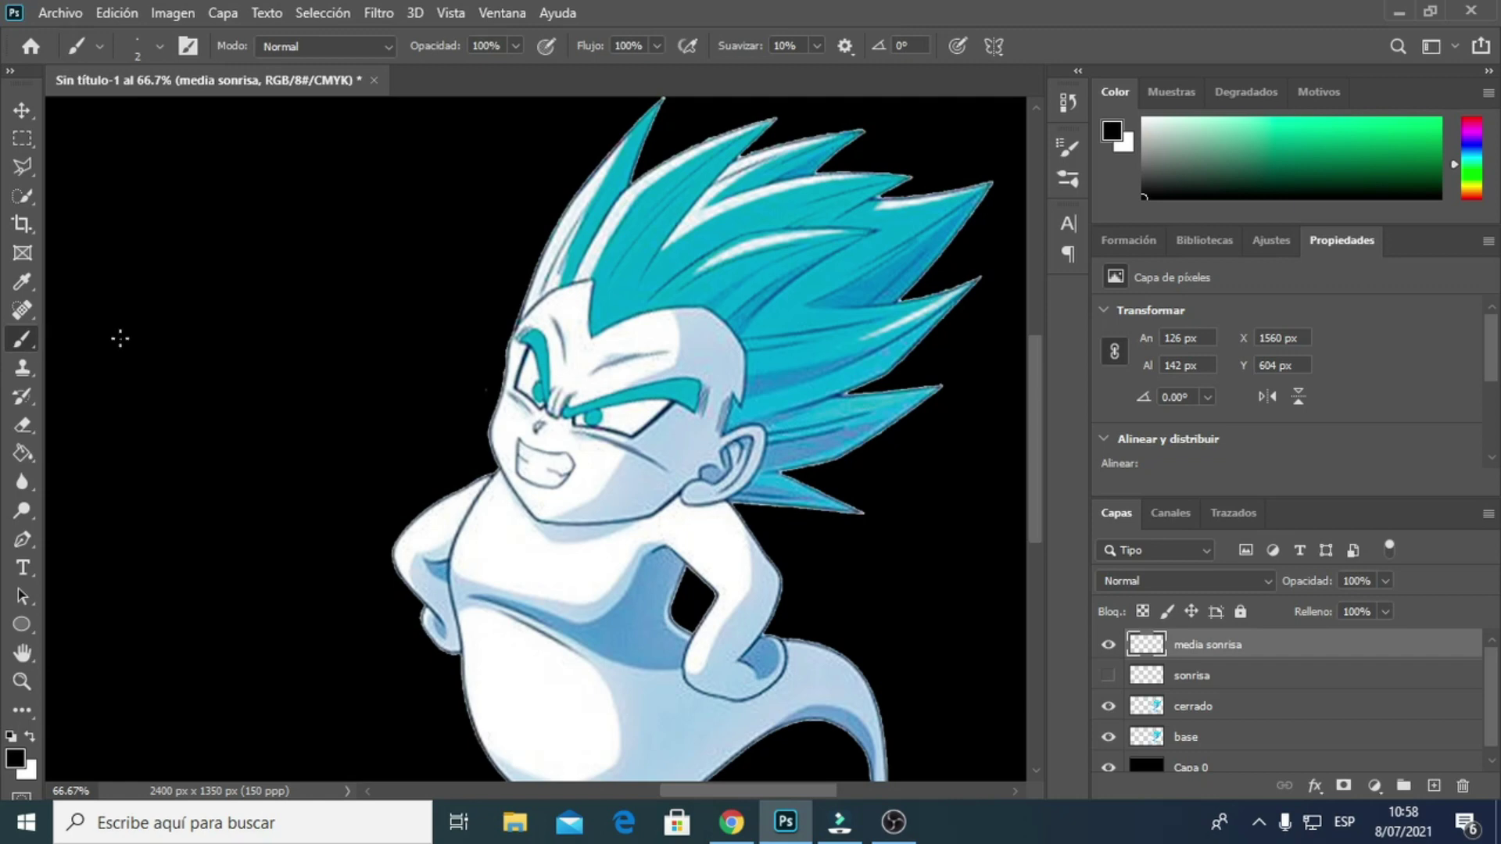
key(ctrl+plus)
key(ctrl+plus)
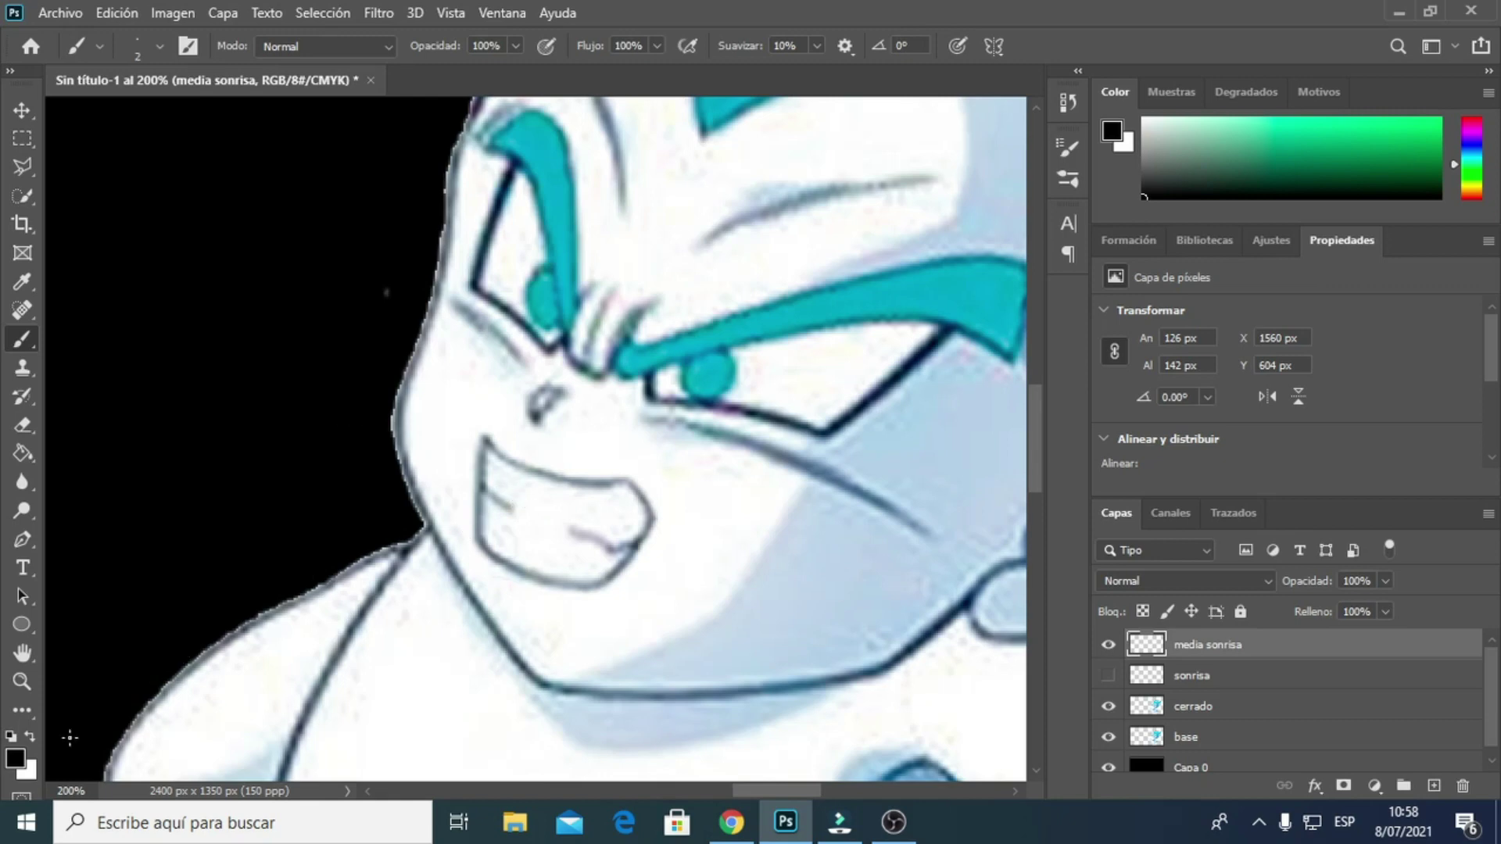
click(15, 757)
click(751, 669)
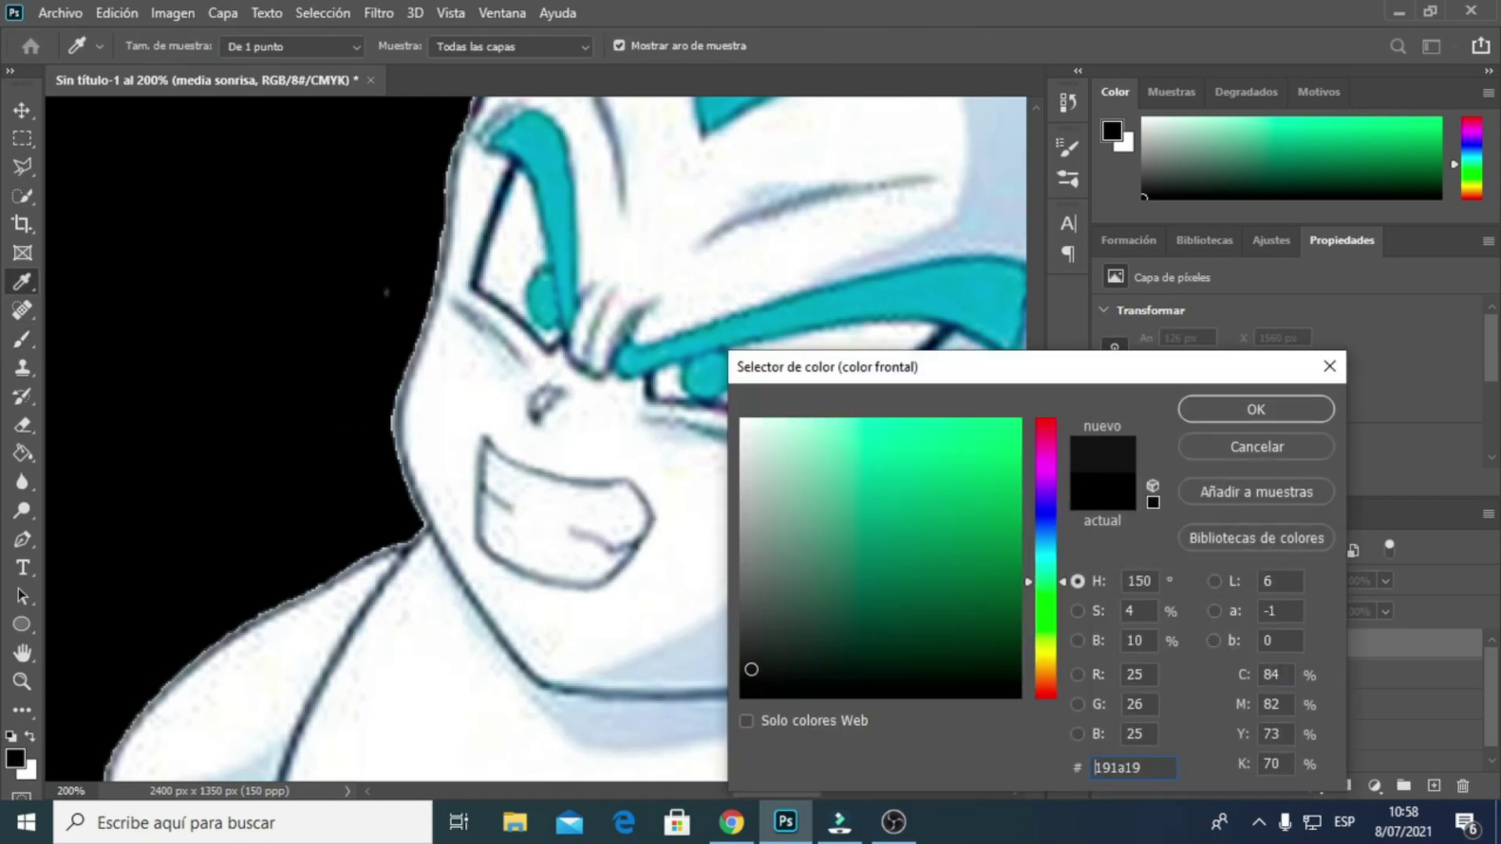
drag(752, 669, 732, 651)
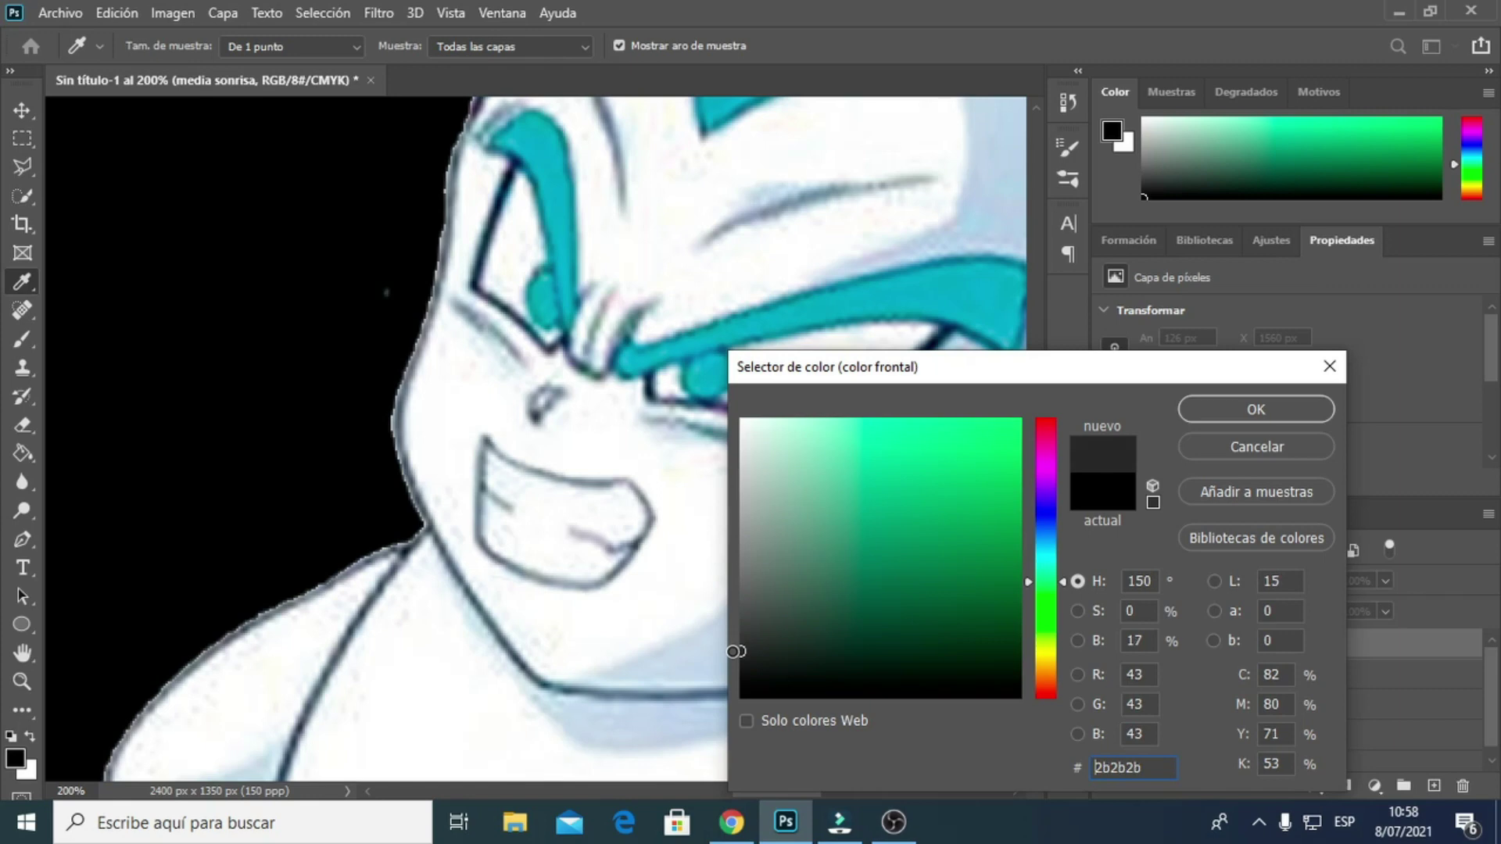
click(1255, 409)
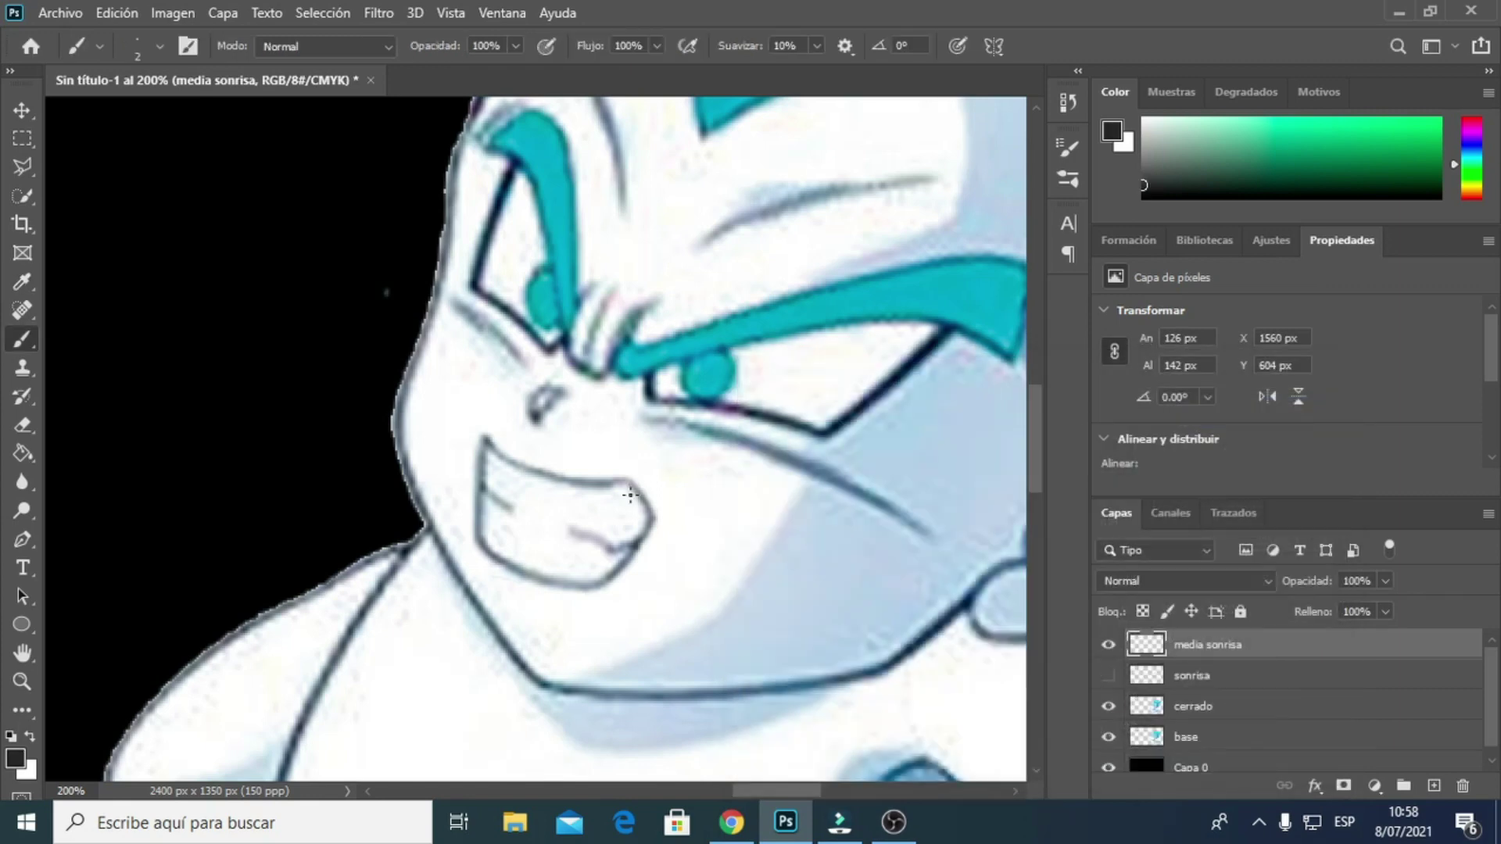
Paint the mouth interior dark grey, finishing the edges with a 9 px brush.
right_click(509, 512)
drag(607, 491, 630, 496)
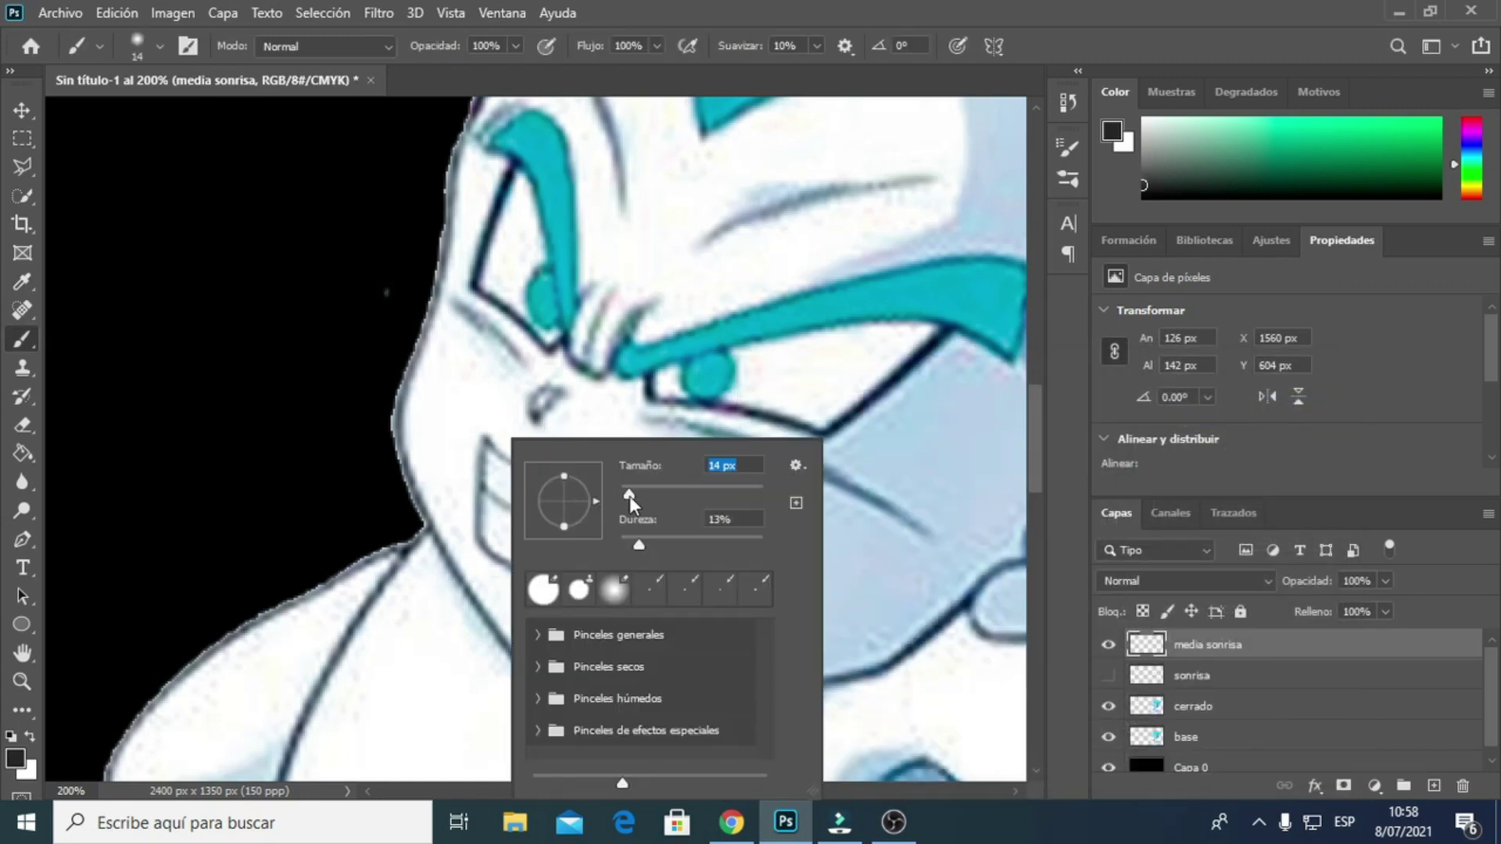
click(509, 526)
mouse_move(500, 525)
mouse_down()
mouse_move(610, 561)
mouse_move(547, 564)
mouse_move(498, 536)
mouse_move(531, 559)
mouse_move(594, 562)
mouse_up()
right_click(593, 562)
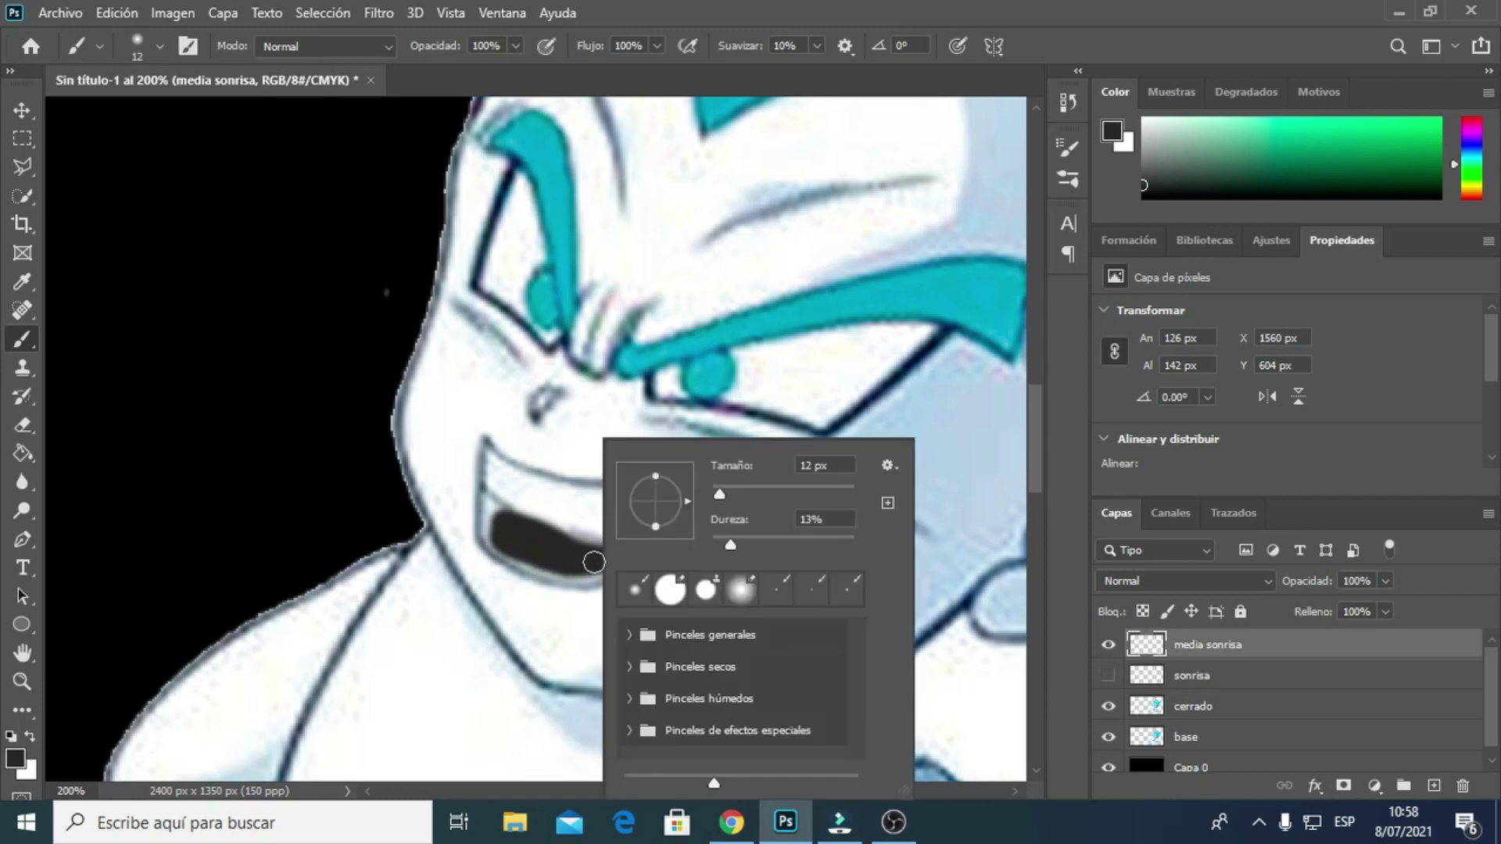
drag(720, 495, 718, 495)
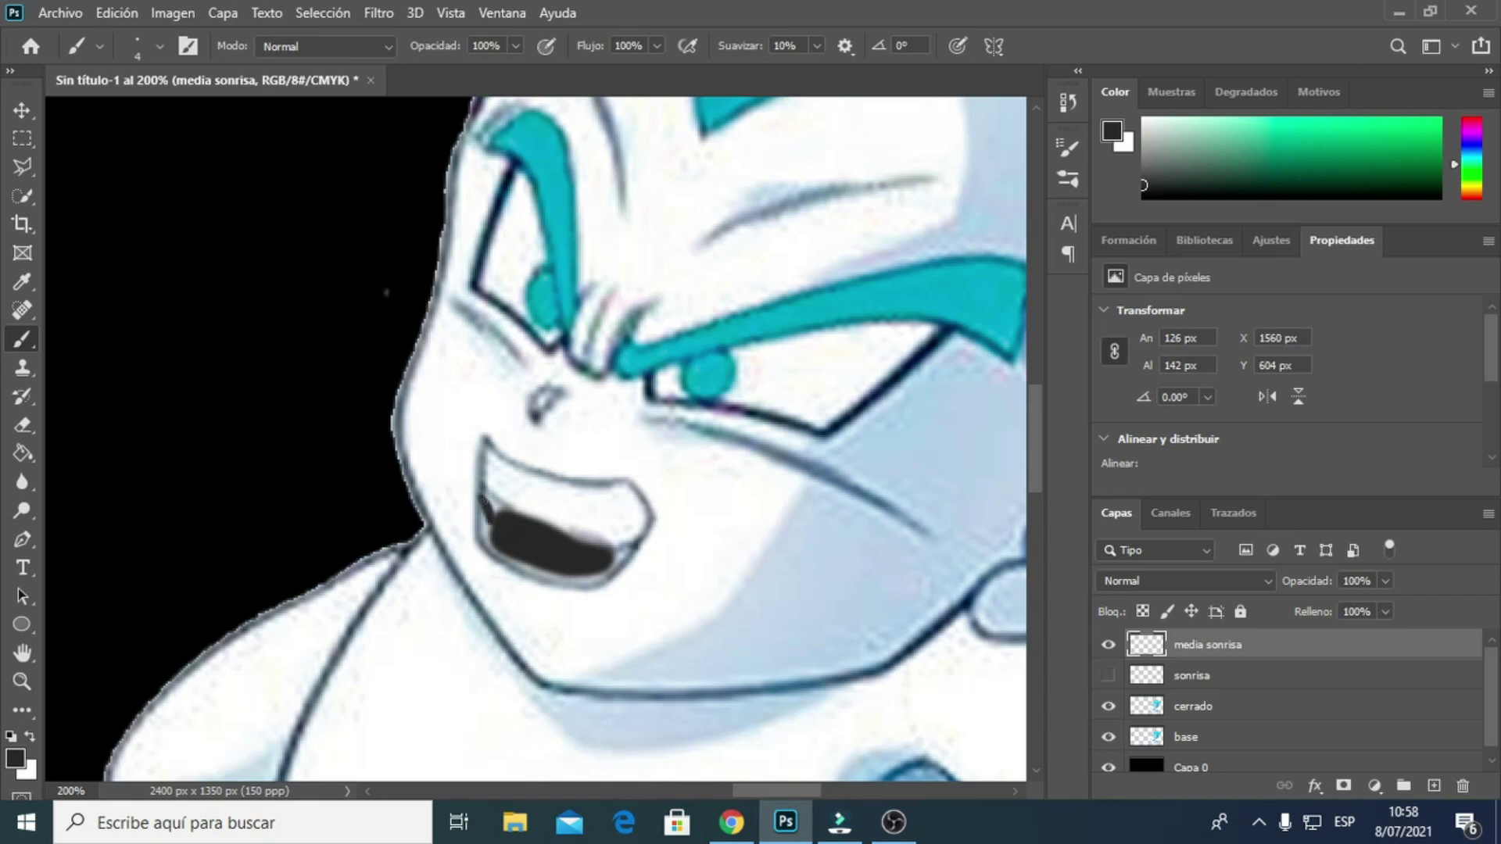
mouse_move(488, 512)
mouse_down()
mouse_move(597, 572)
mouse_move(588, 583)
mouse_move(636, 543)
mouse_up()
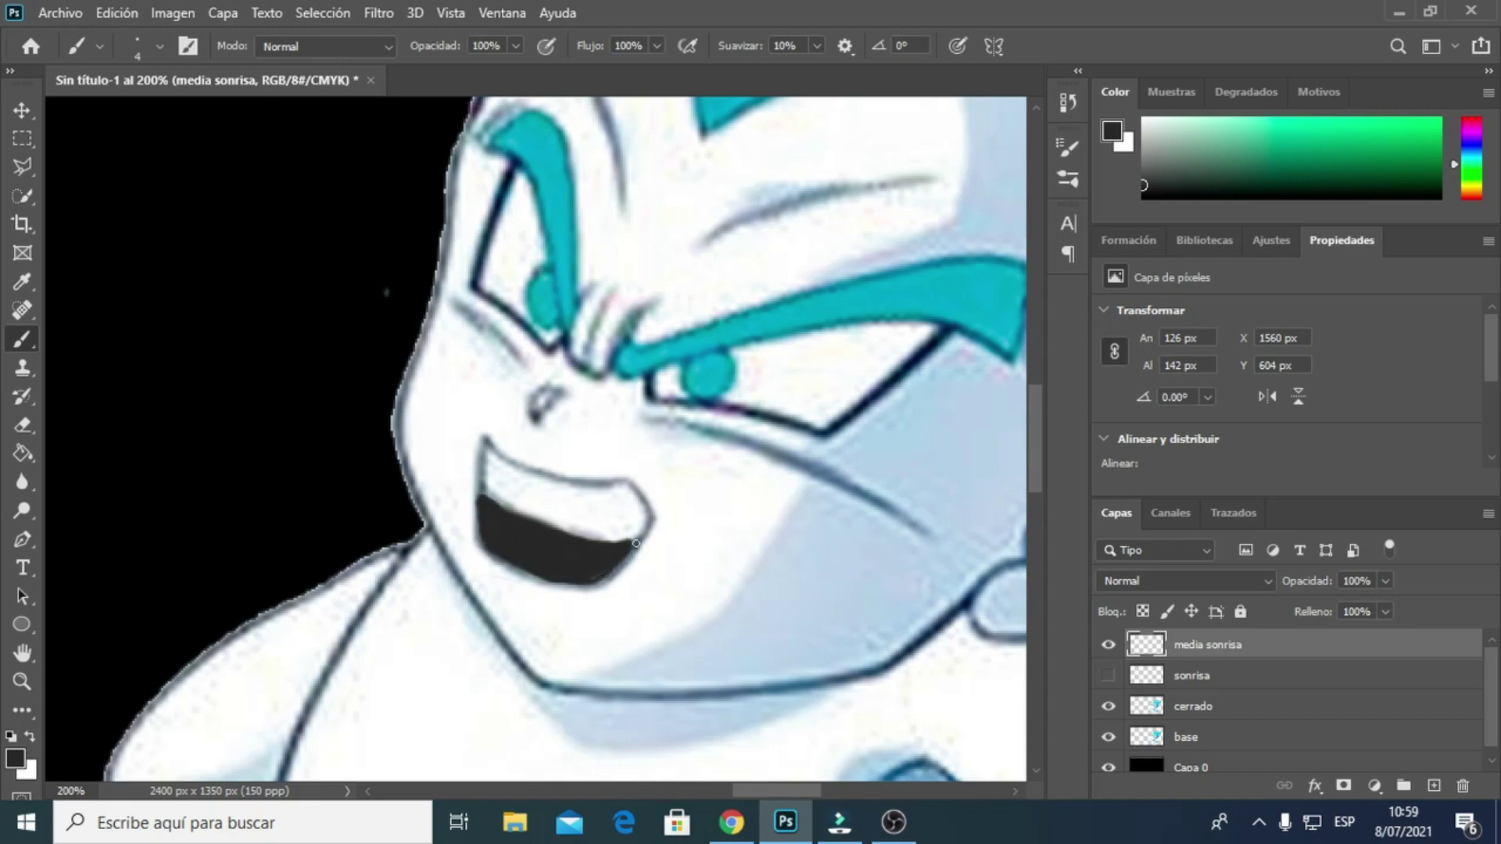
drag(562, 579, 480, 494)
Hide the cerrado and media sonrisa layers to show the mouthless base face.
key(ctrl+minus)
key(ctrl+minus)
key(ctrl+minus)
key(ctrl+minus)
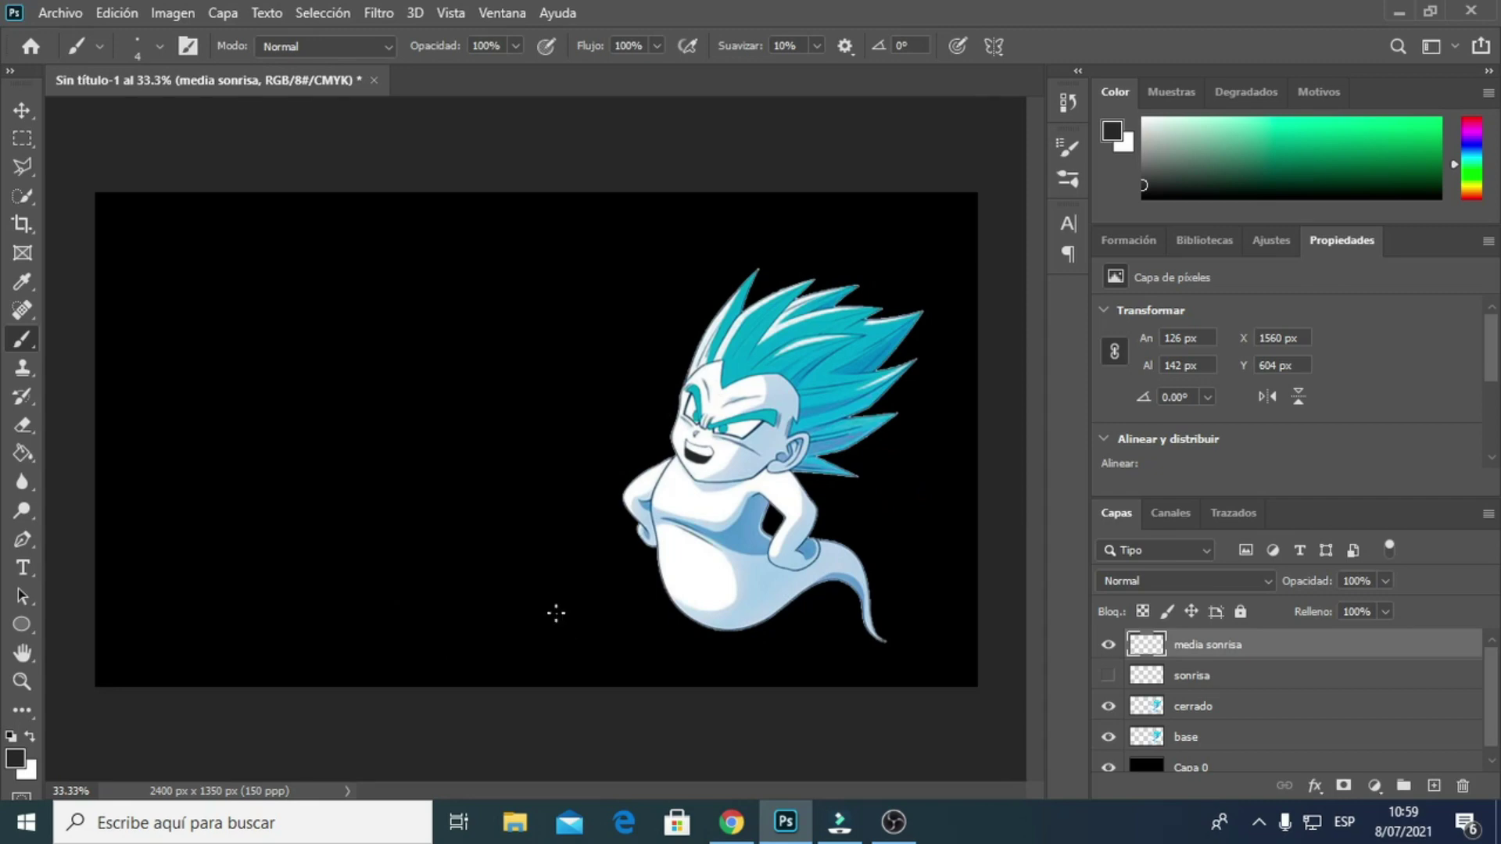
key(ctrl+minus)
key(ctrl+plus)
click(1108, 705)
click(1108, 646)
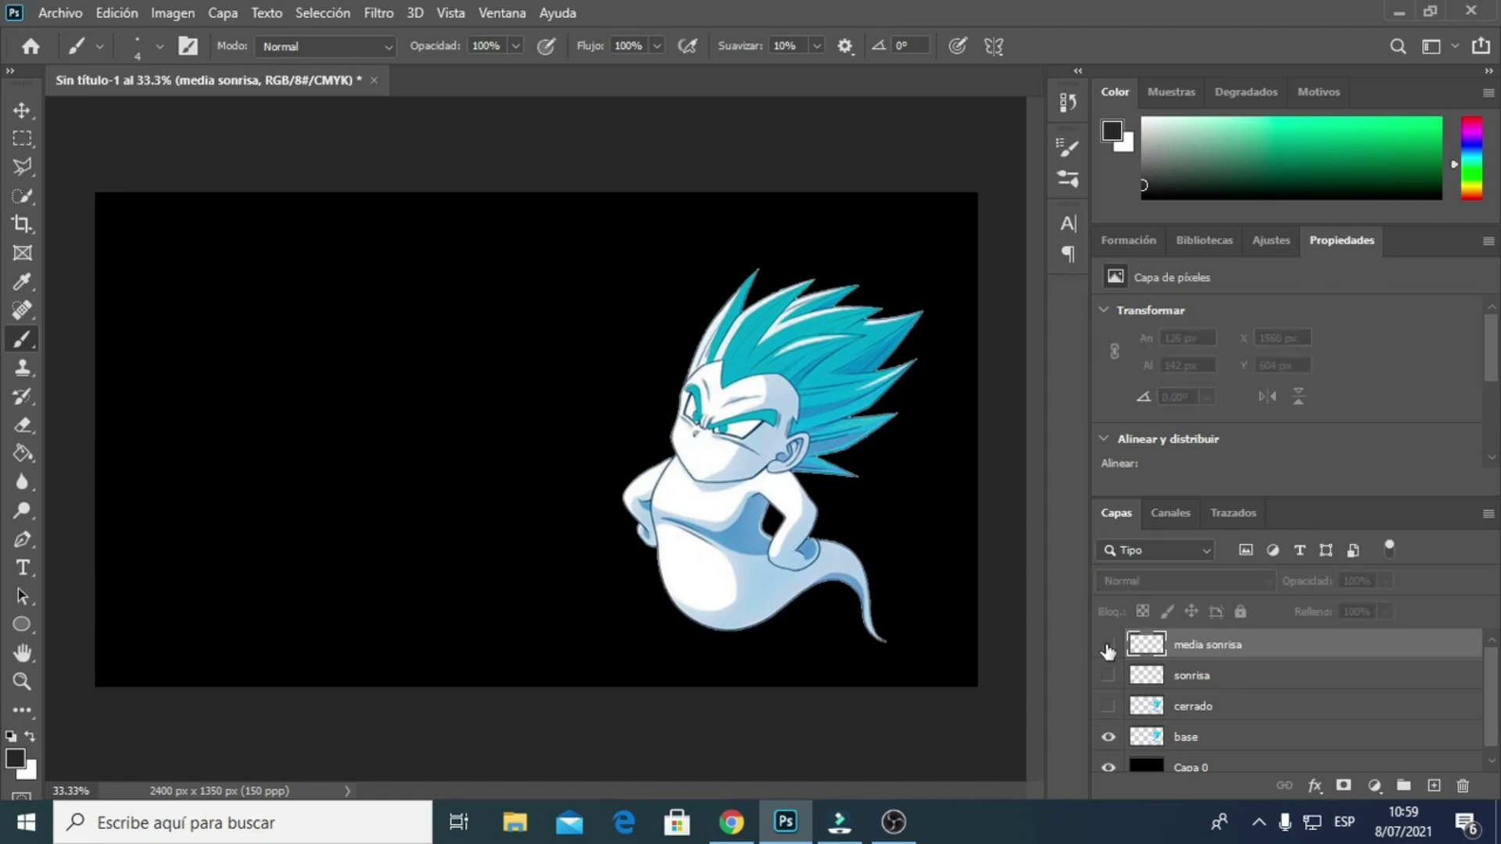
Copy the image from Pinterest's 'Gotenks ssj - Ghost render 3' pin and return to Photoshop.
click(727, 833)
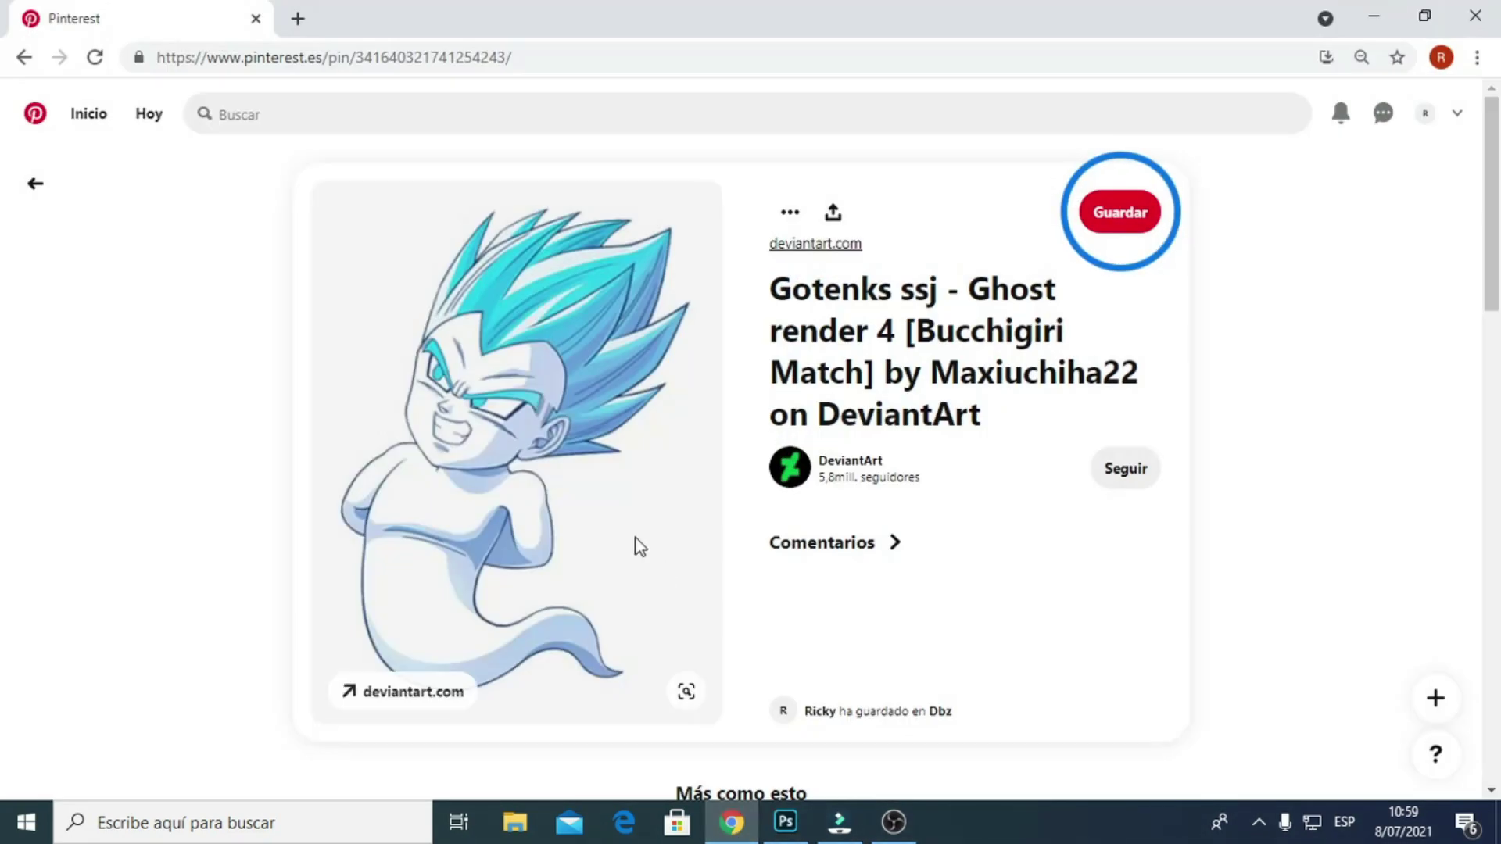
click(32, 187)
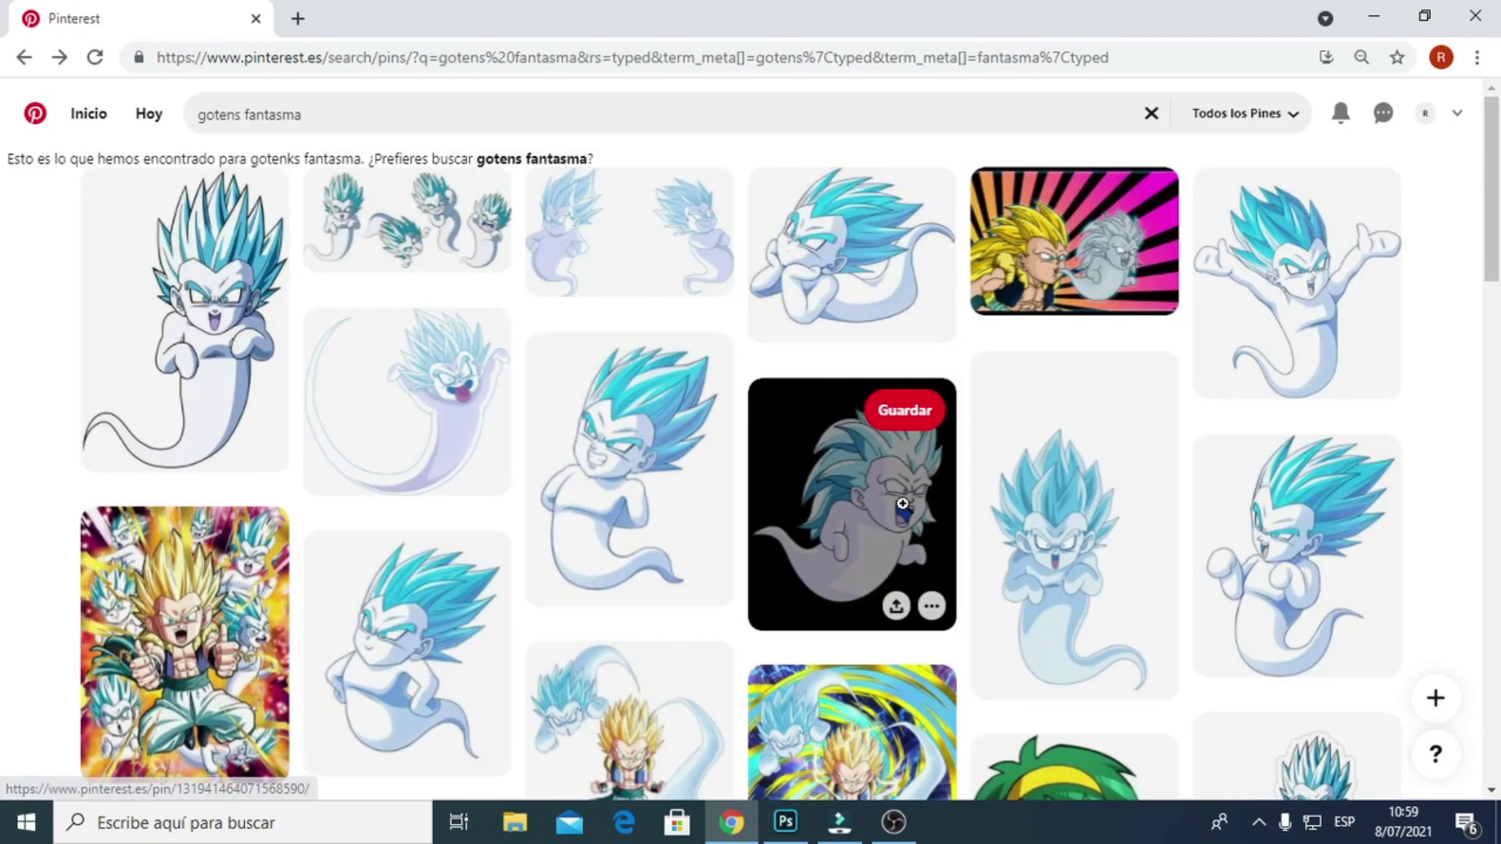
mouse_move(1296, 555)
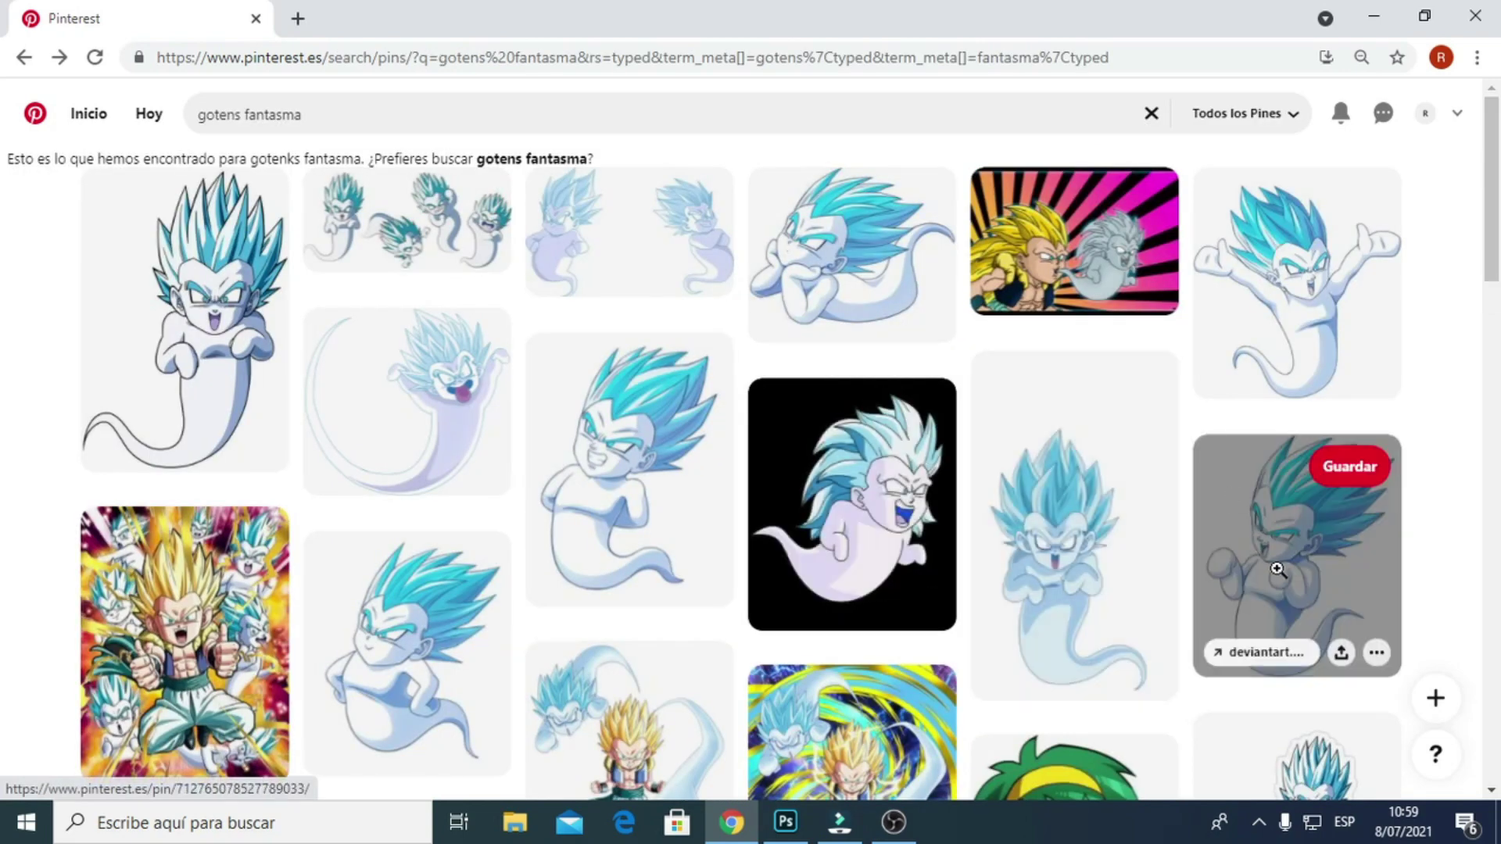
click(1277, 570)
right_click(469, 430)
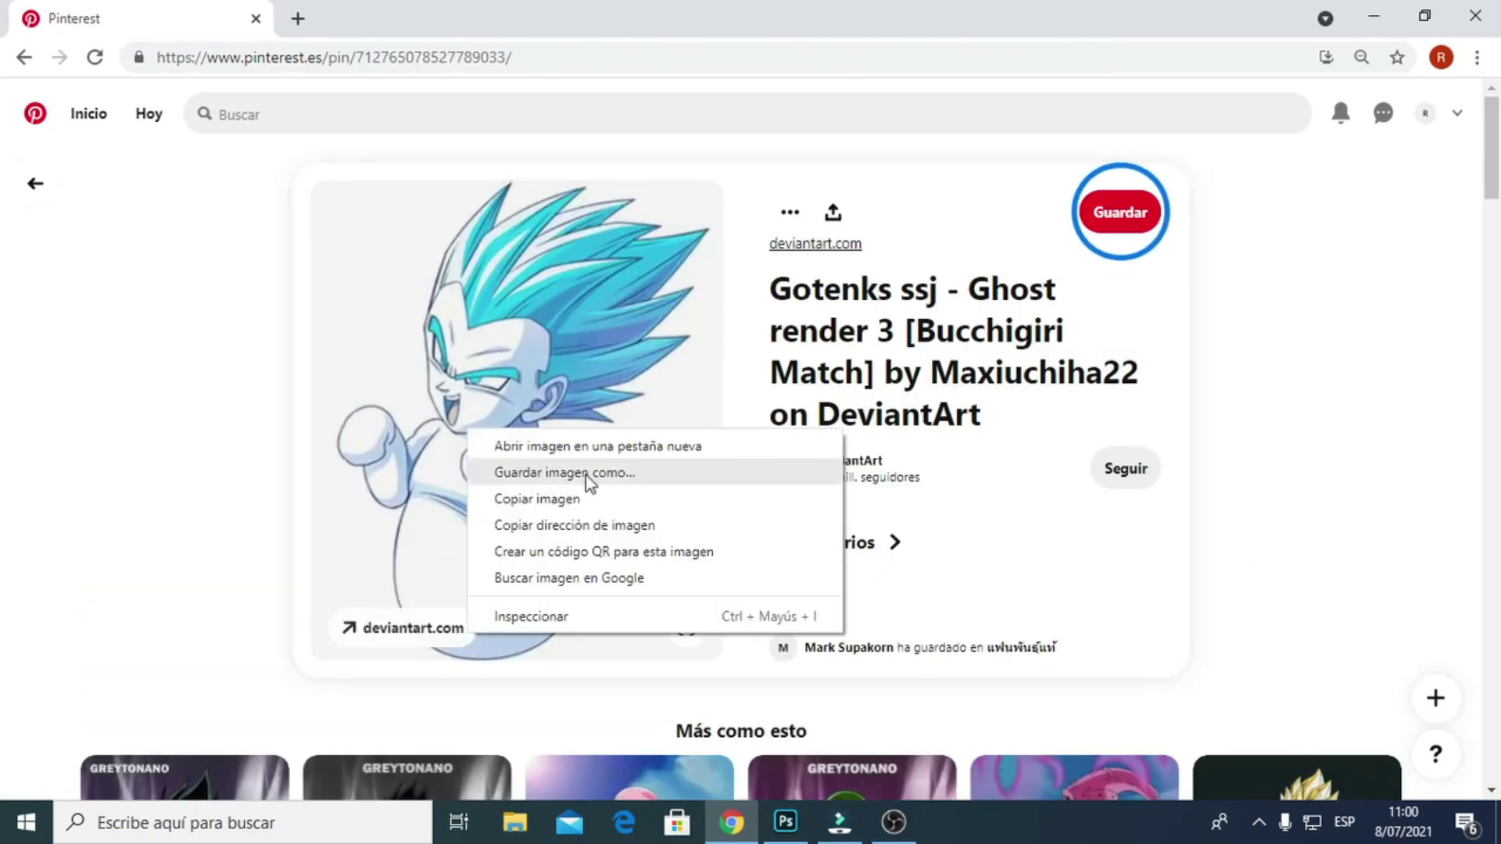
click(589, 501)
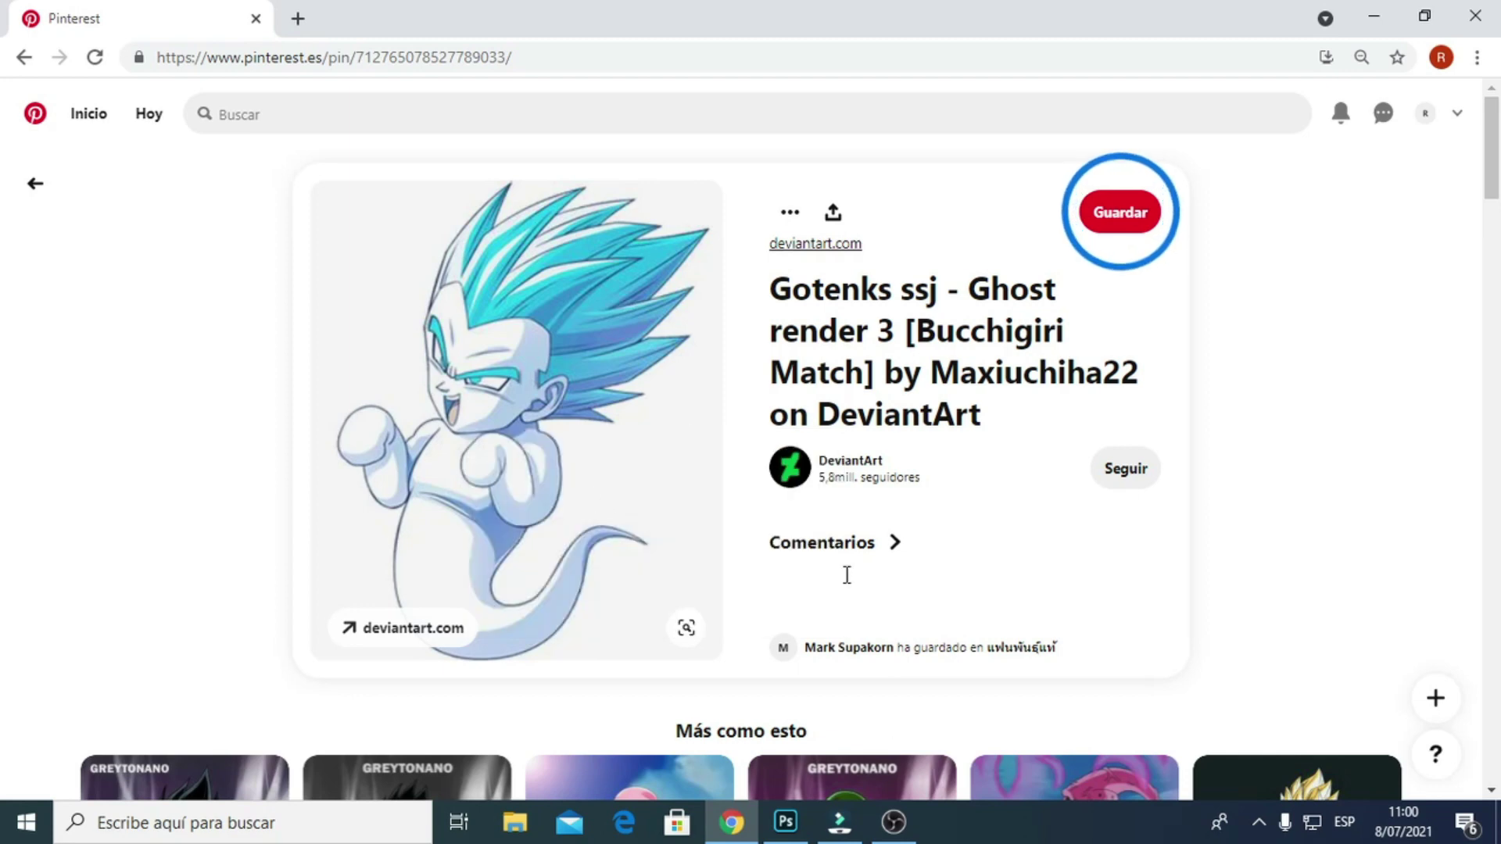
click(786, 822)
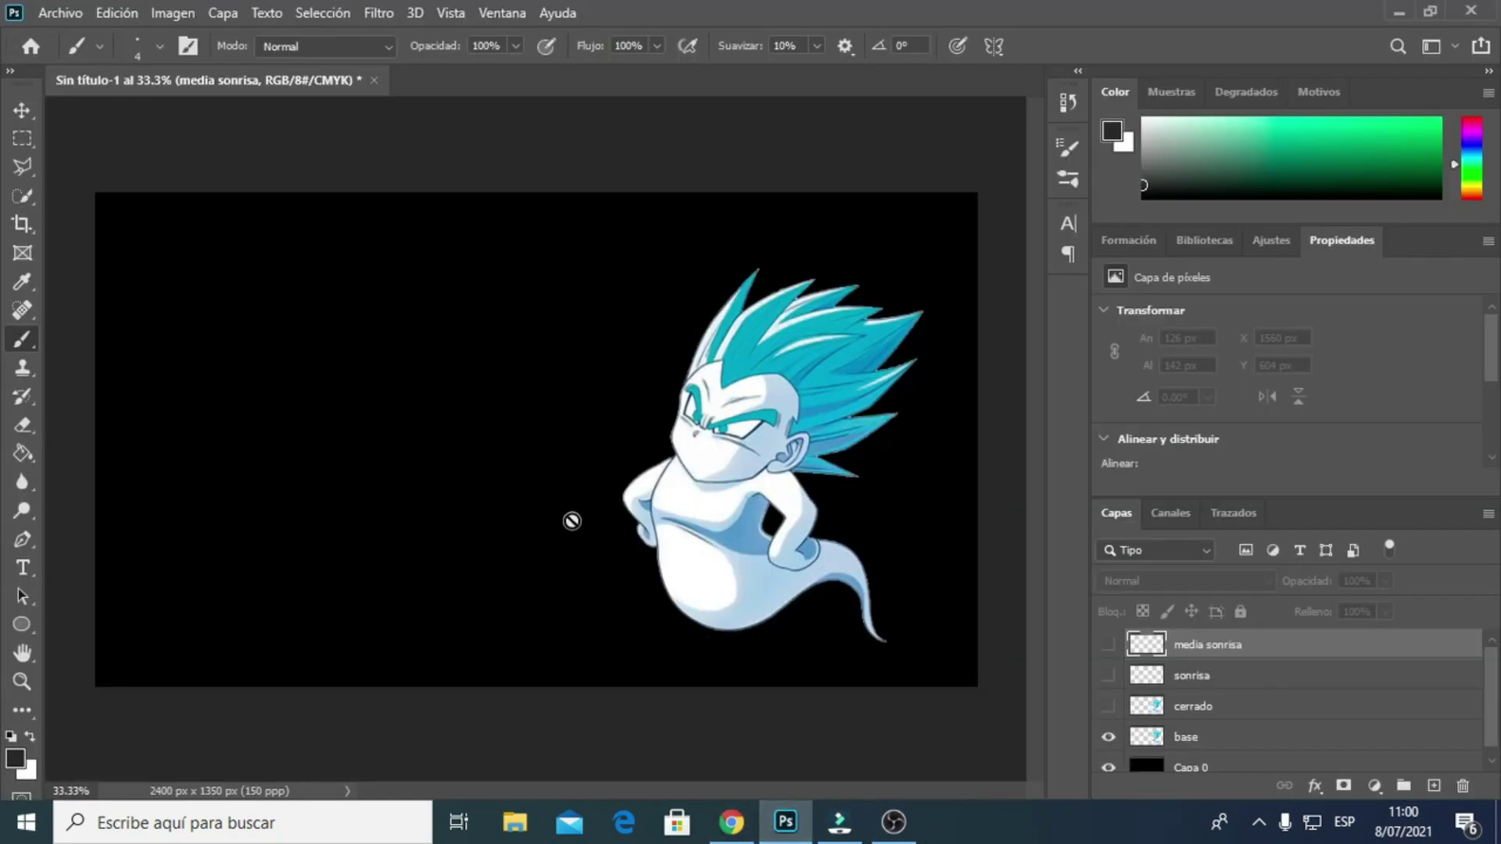
Paste the copied ghost image, scale it up and move it to the left.
key(ctrl+v)
key(ctrl+t)
drag(590, 504, 789, 727)
drag(590, 625, 362, 533)
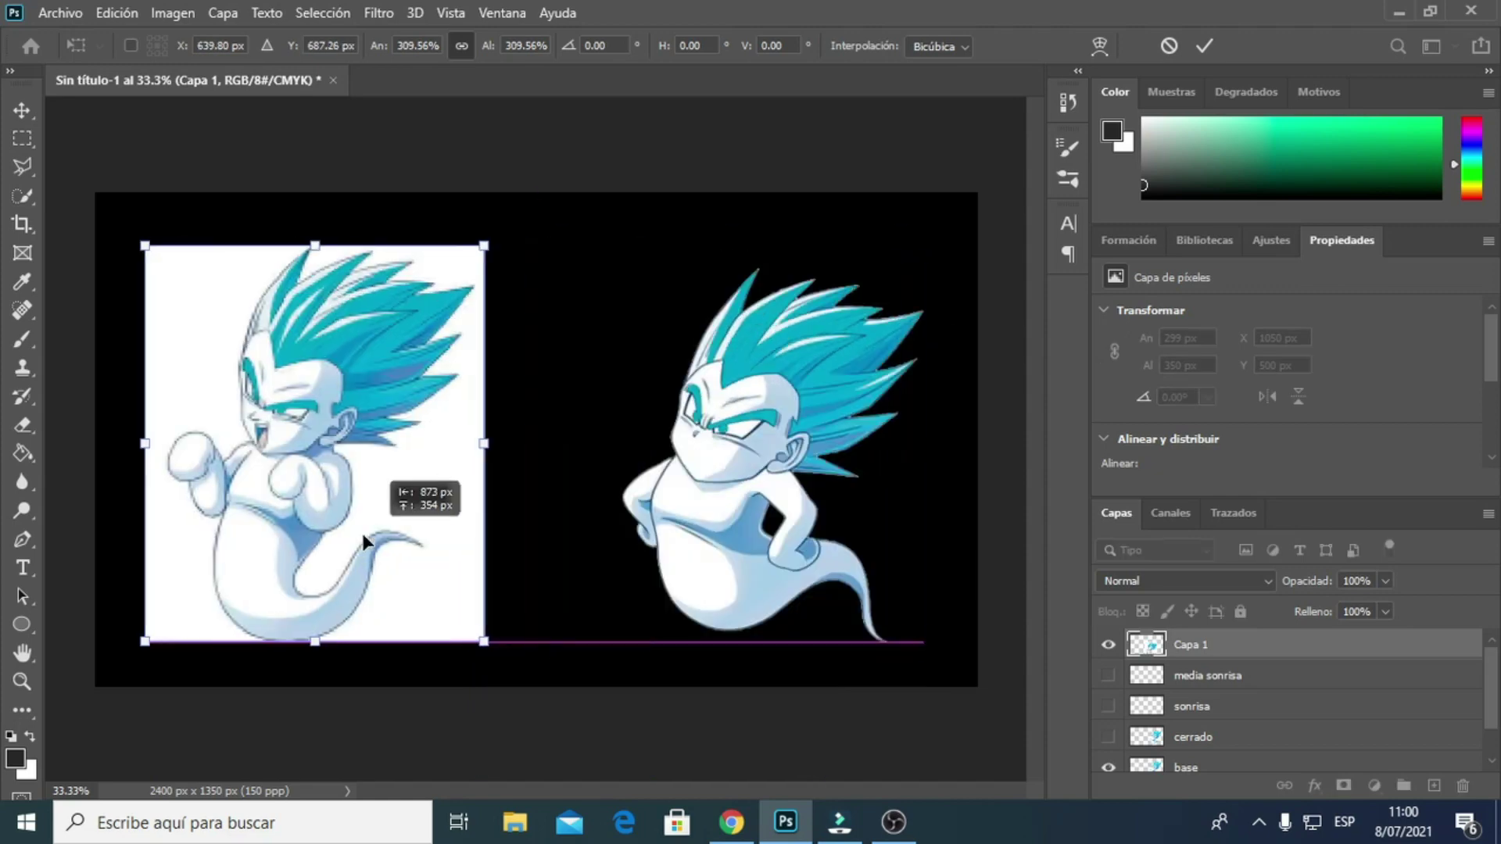
key(Return)
Quick-select the pasted ghost's open mouth and invert the selection.
key(b)
scroll(485, 597, up, 3)
scroll(485, 596, up, 2)
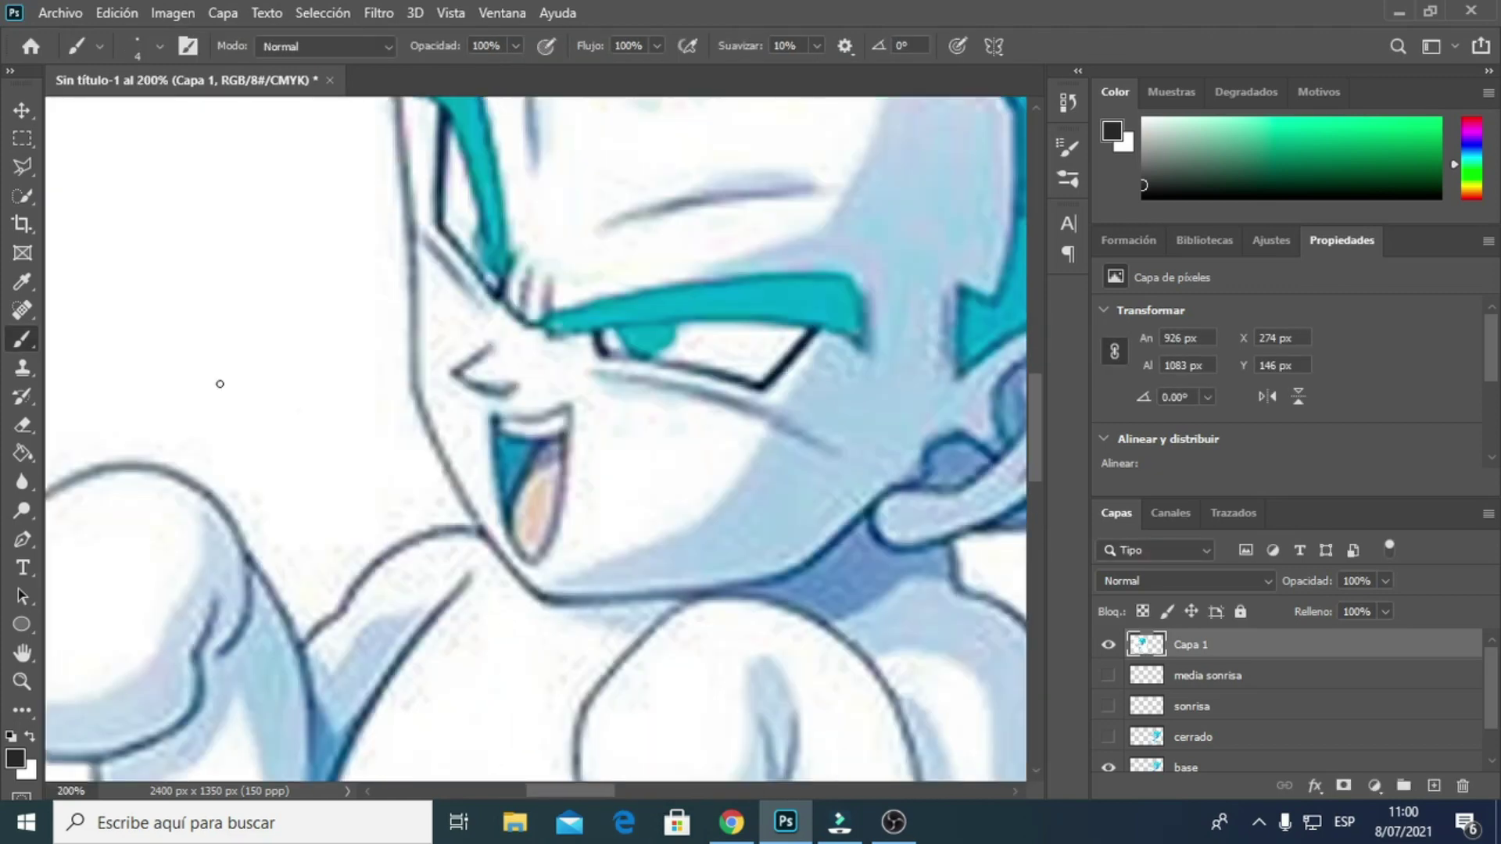
right_click(22, 195)
click(140, 213)
drag(504, 429, 564, 539)
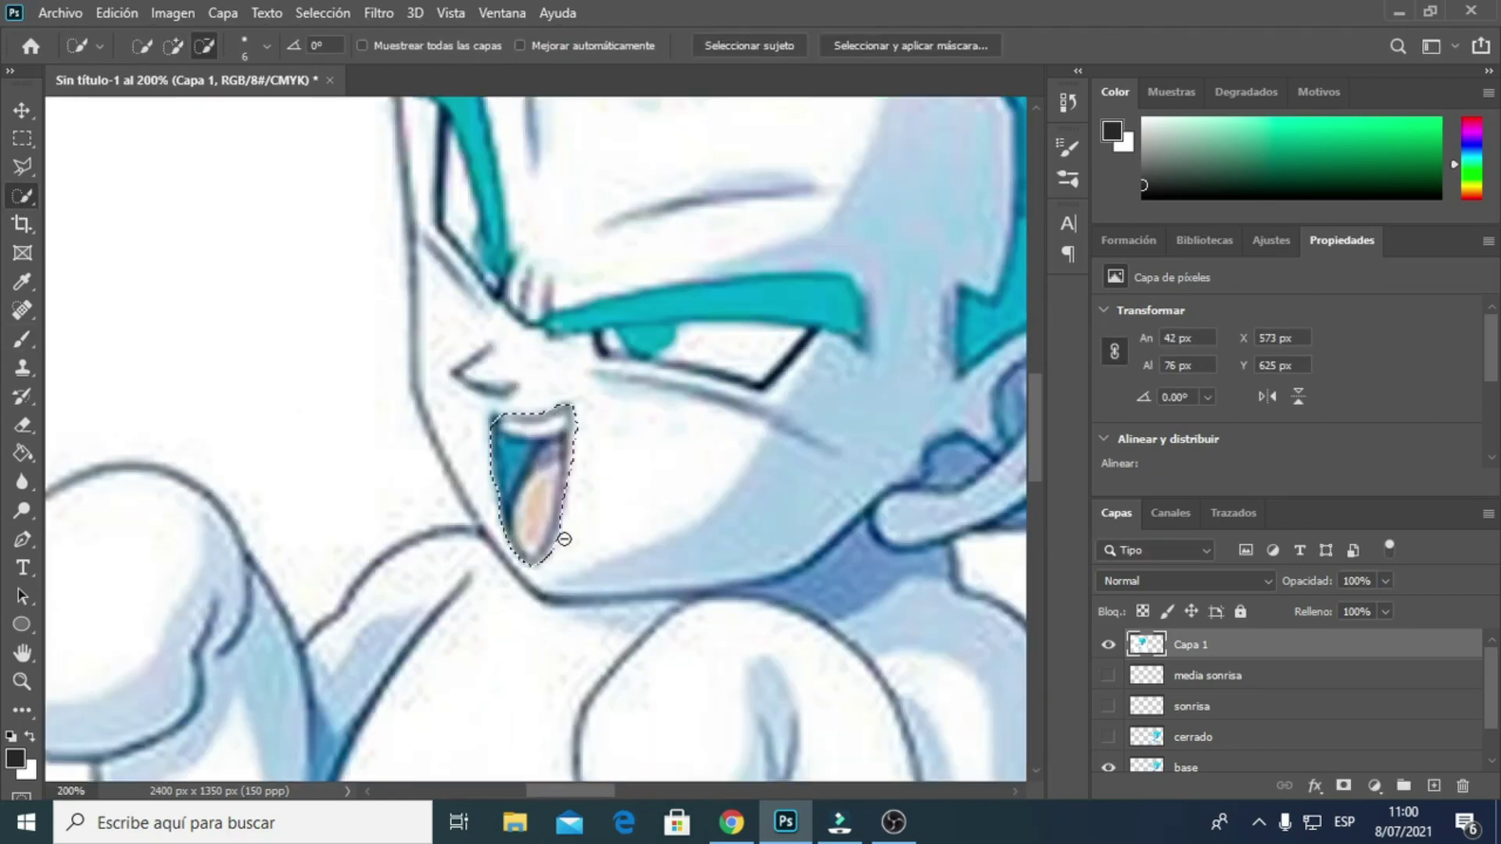
click(494, 416)
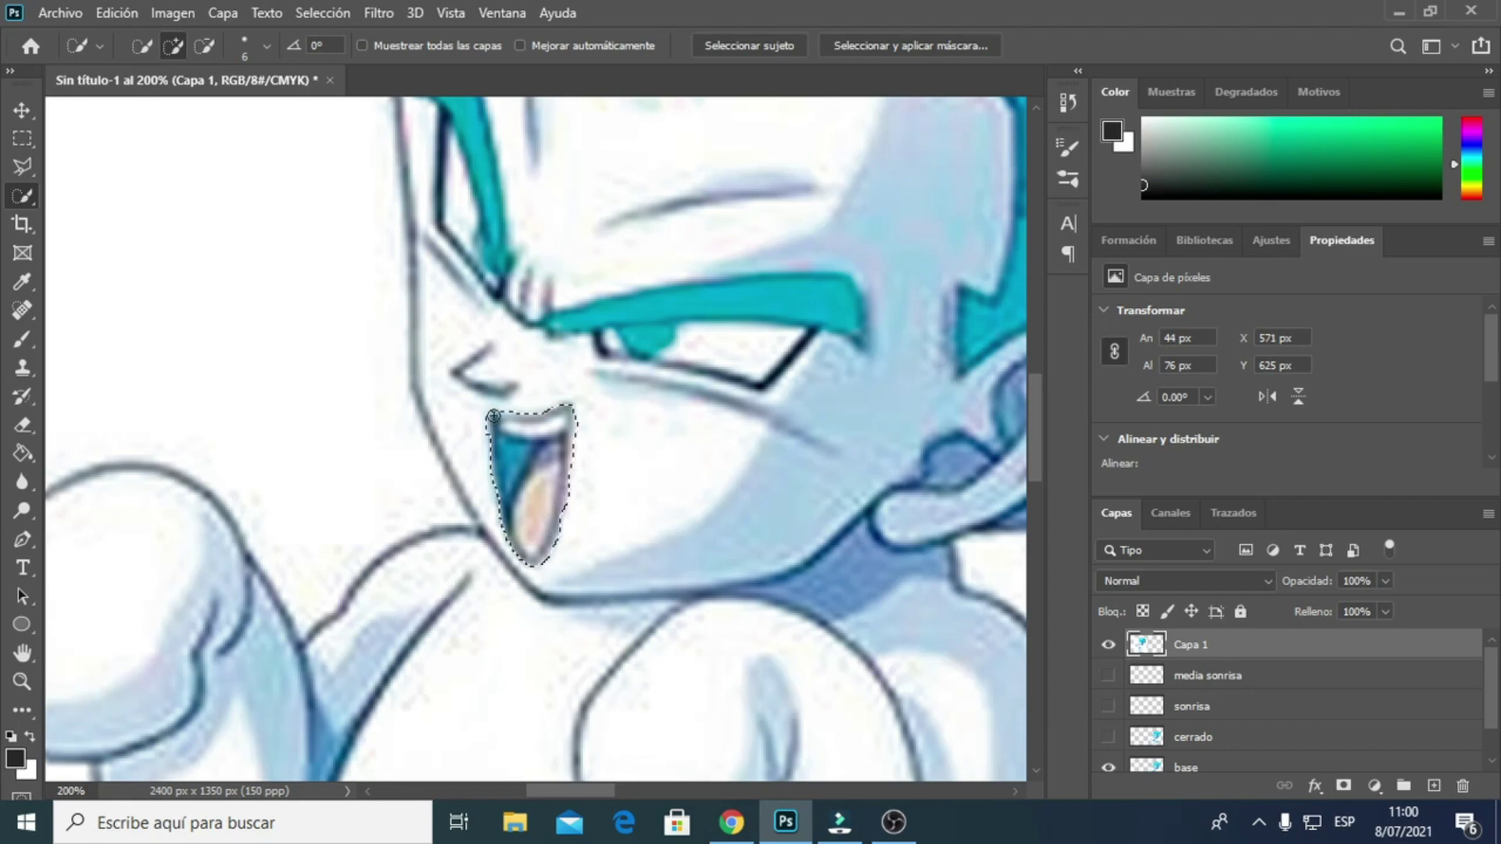
scroll(536, 503, down, 5)
right_click(297, 449)
click(336, 63)
Erase everything outside the open mouth and clear the selection.
key(e)
mouse_move(308, 250)
mouse_down()
mouse_move(312, 645)
mouse_move(460, 393)
mouse_up()
key(m)
key(ctrl+d)
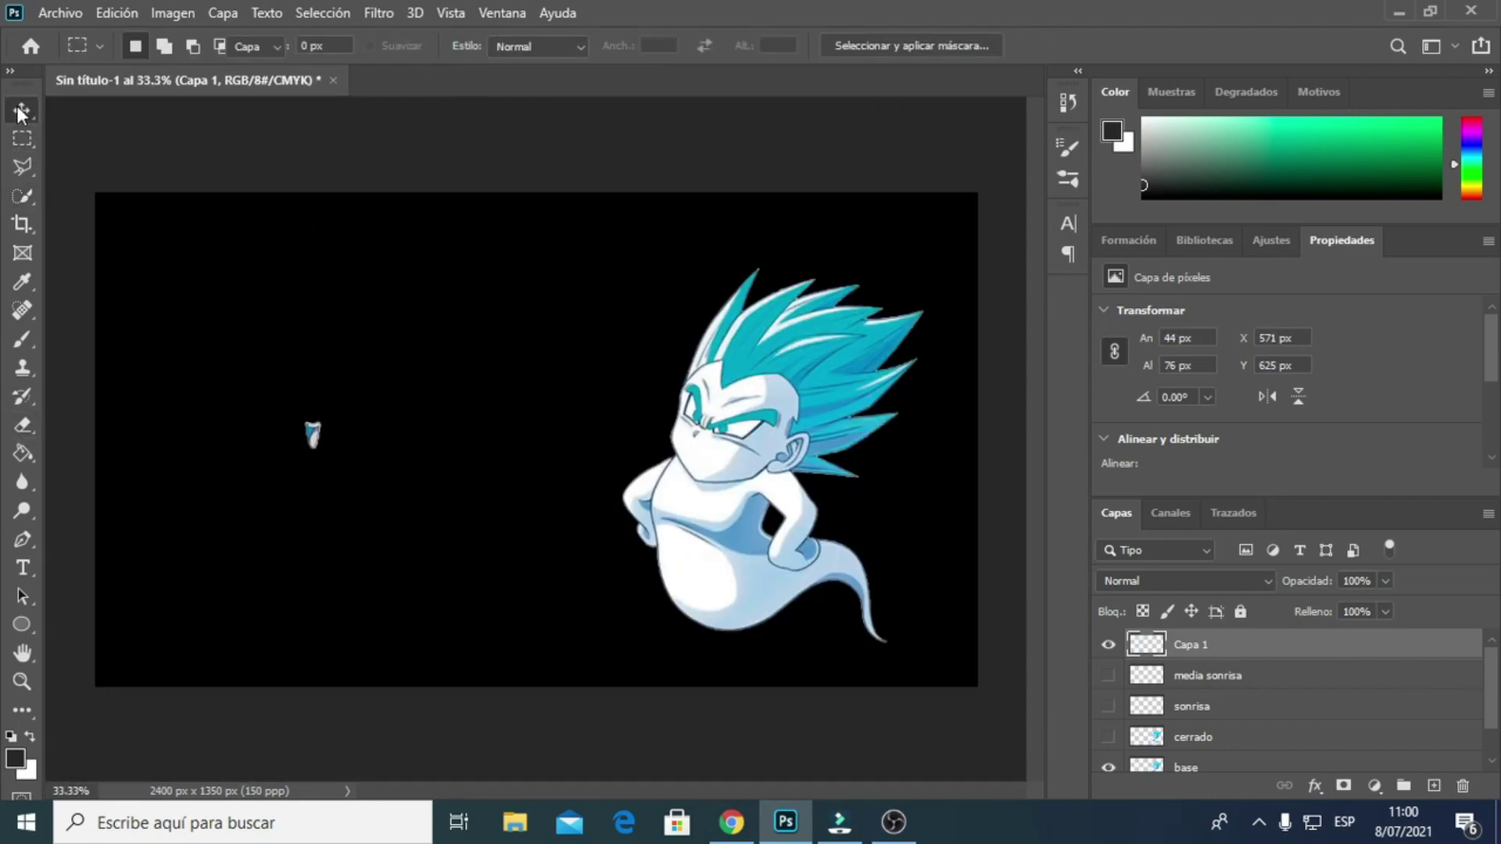
Move the open mouth onto the big ghost's face.
click(22, 113)
key(ctrl+t)
key(ctrl+plus)
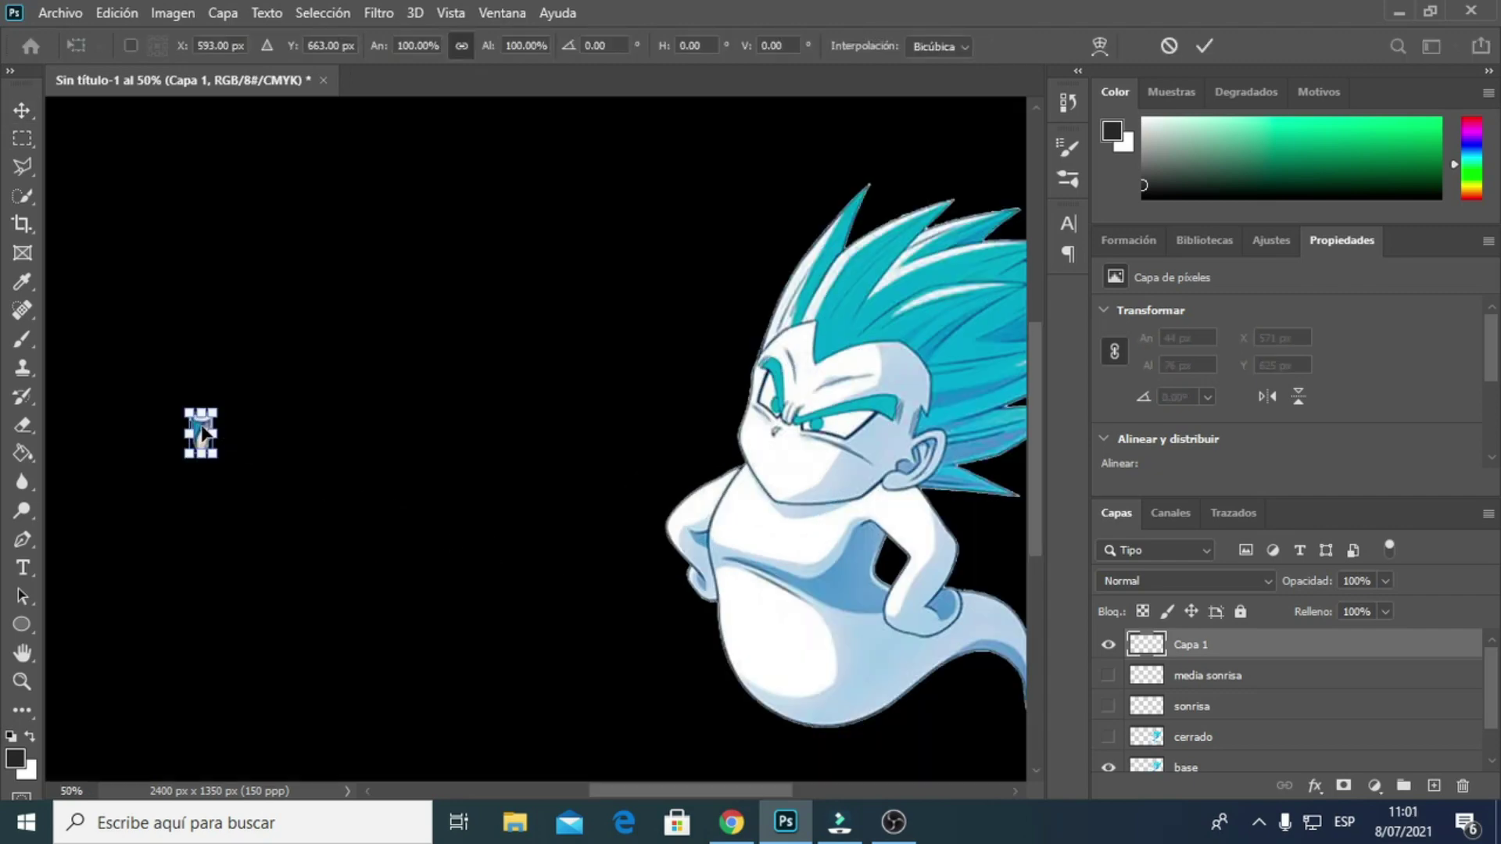
drag(201, 434, 782, 463)
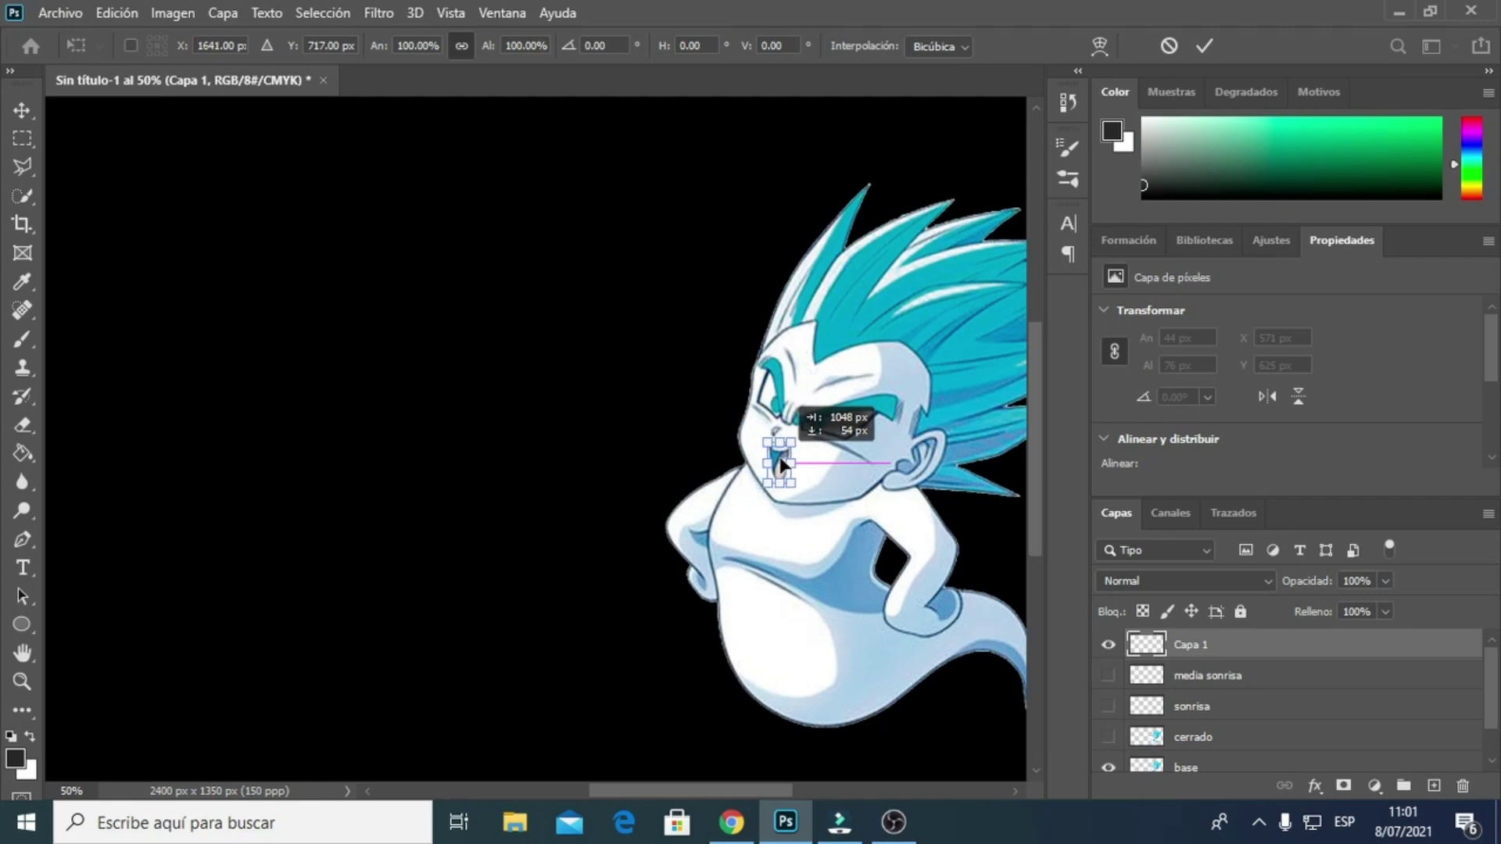
key(Return)
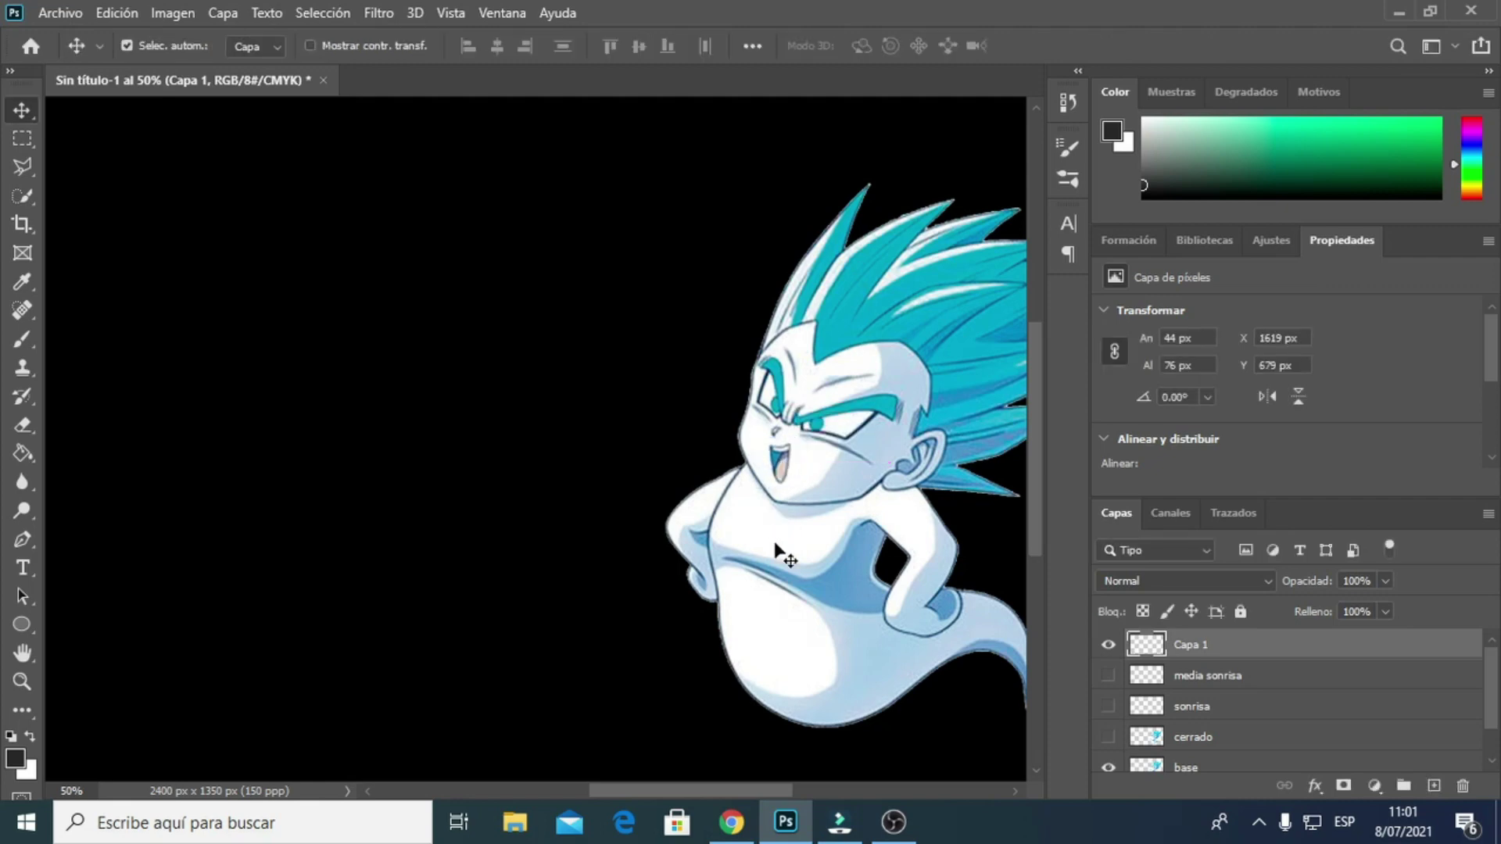
Rename the Capa 1 layer to 'abierto'.
double_click(1189, 646)
text(abierto)
key(Return)
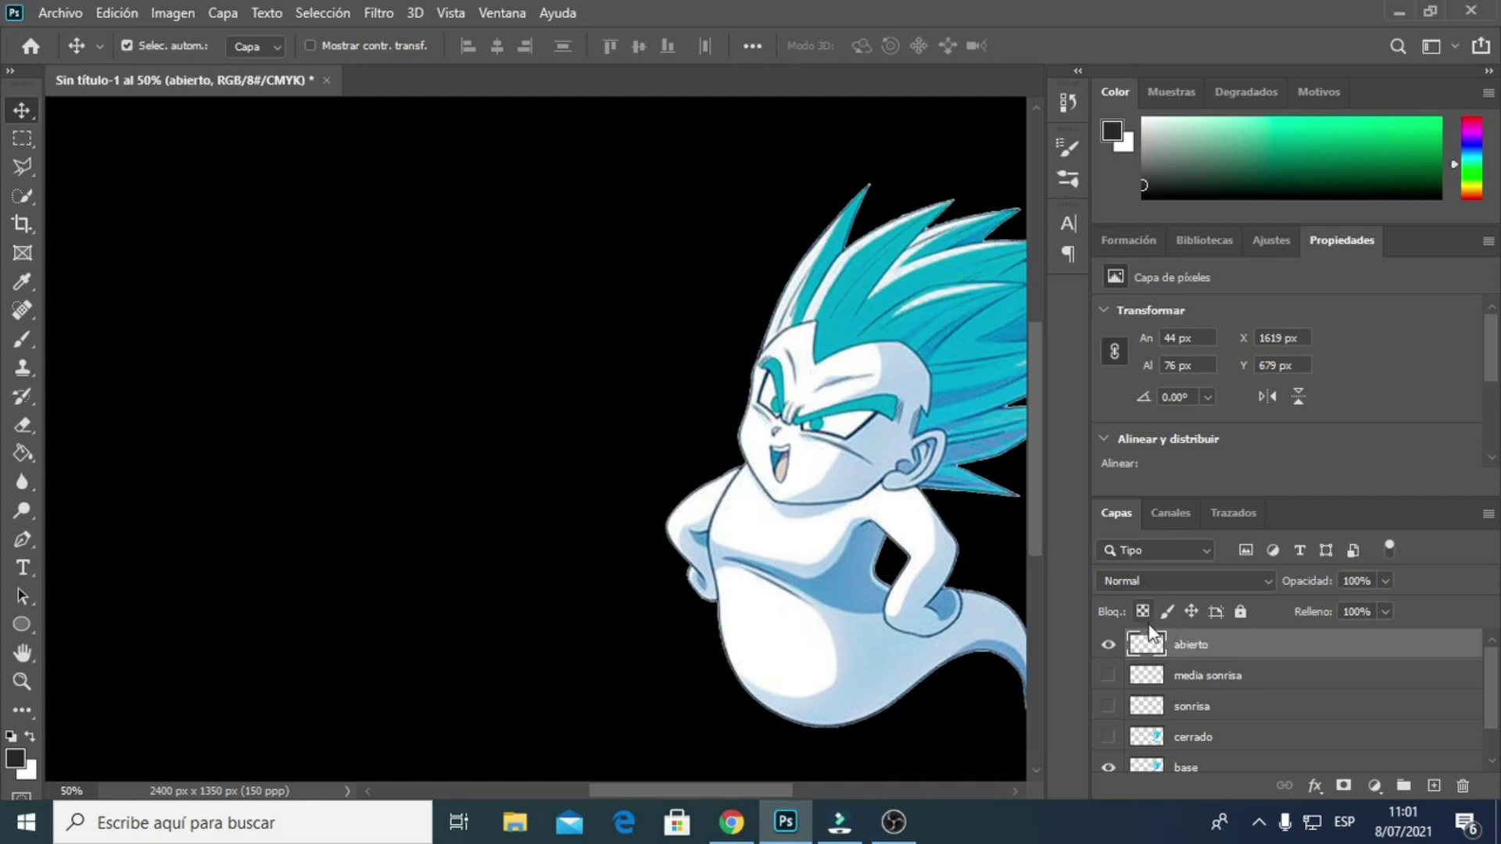
Preview each mouth layer in turn, leaving only the mouthless base visible.
key(ctrl+minus)
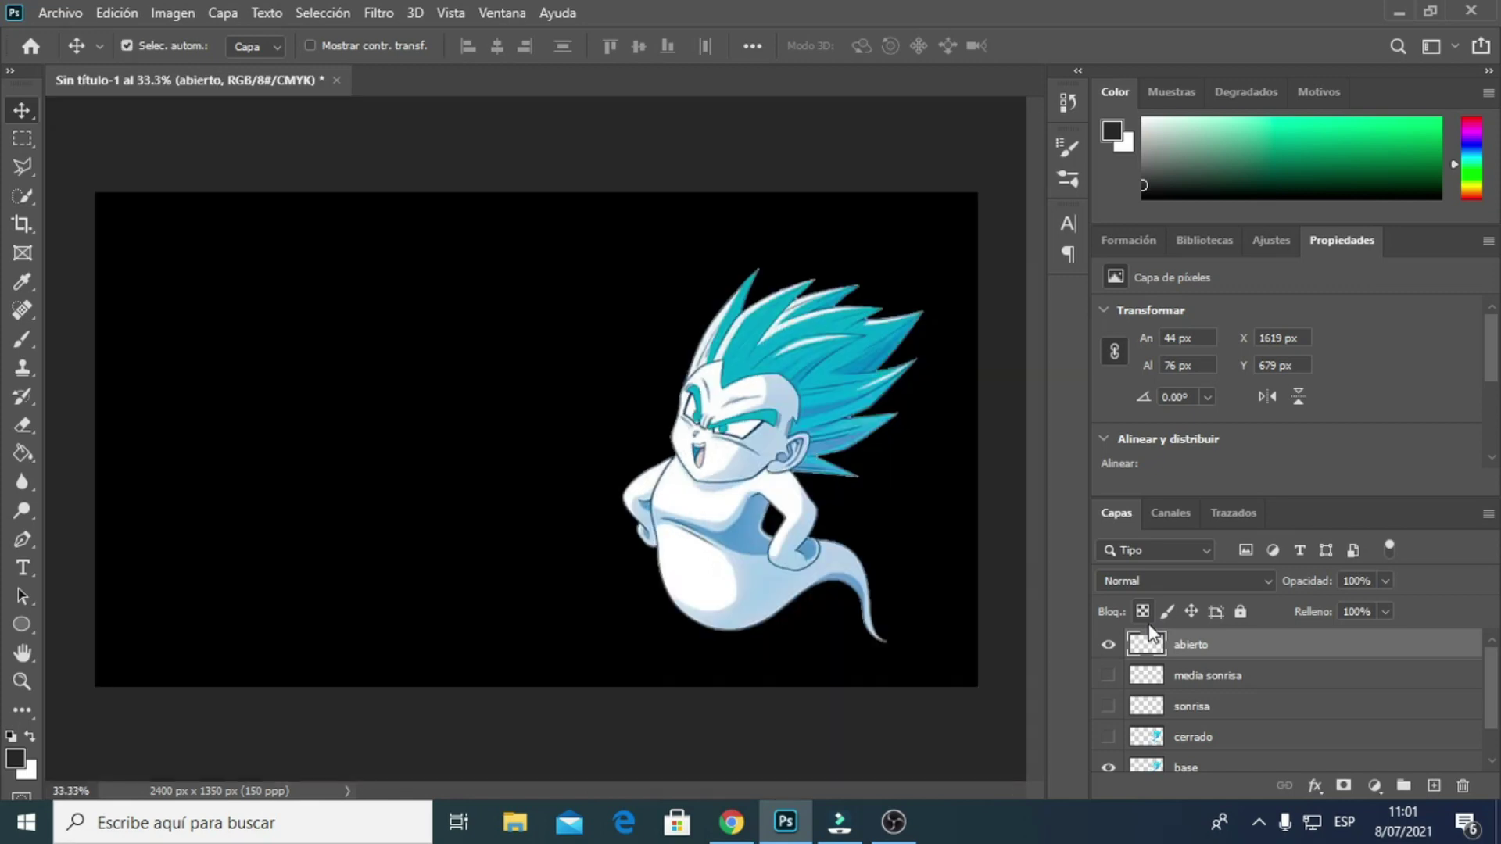
click(1108, 646)
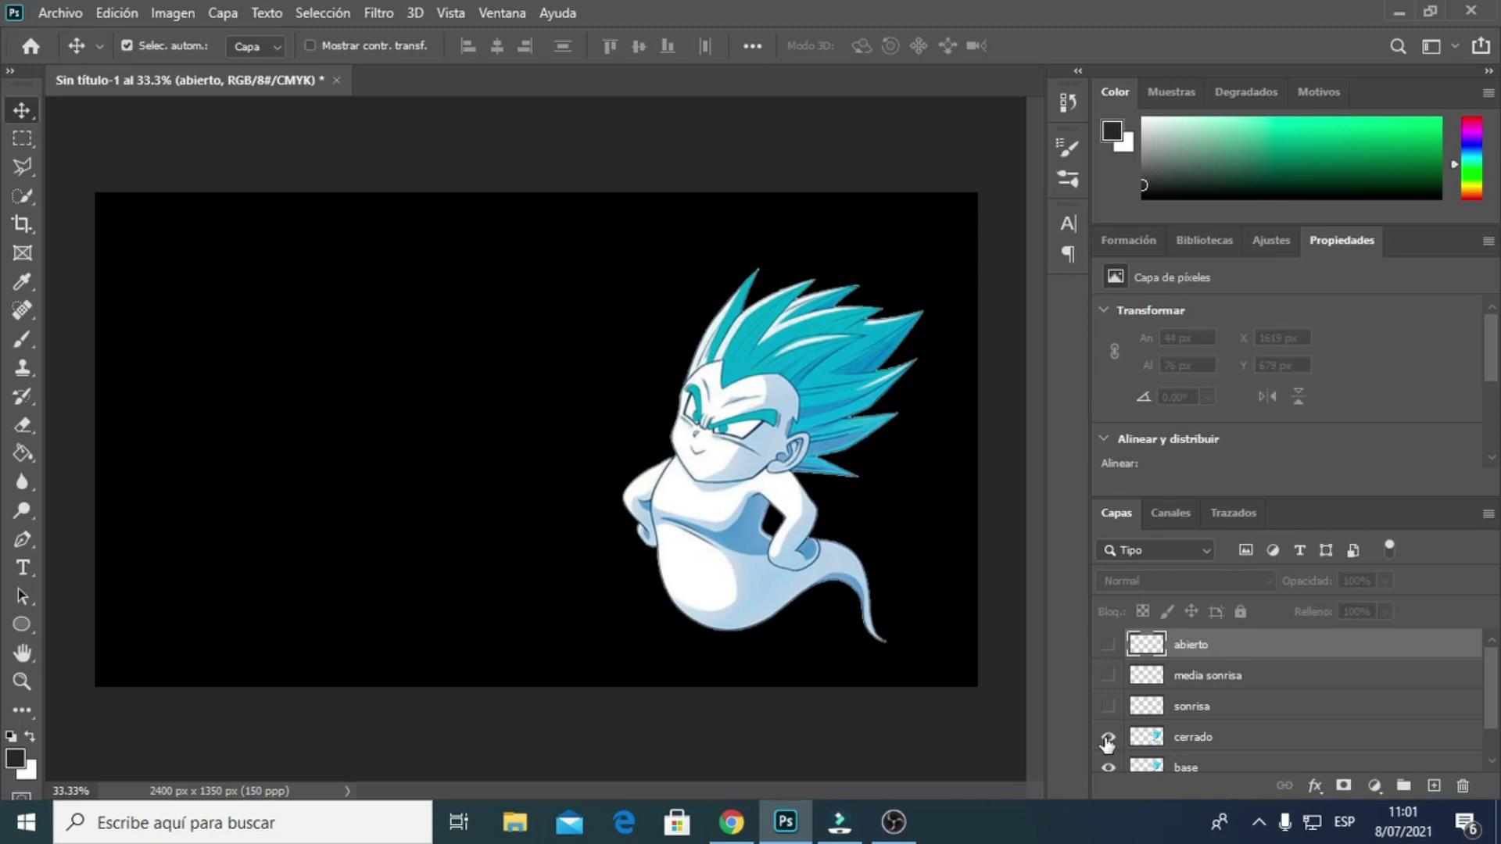
click(1108, 739)
click(1107, 707)
click(1109, 707)
click(1109, 676)
click(1108, 645)
key(ctrl+minus)
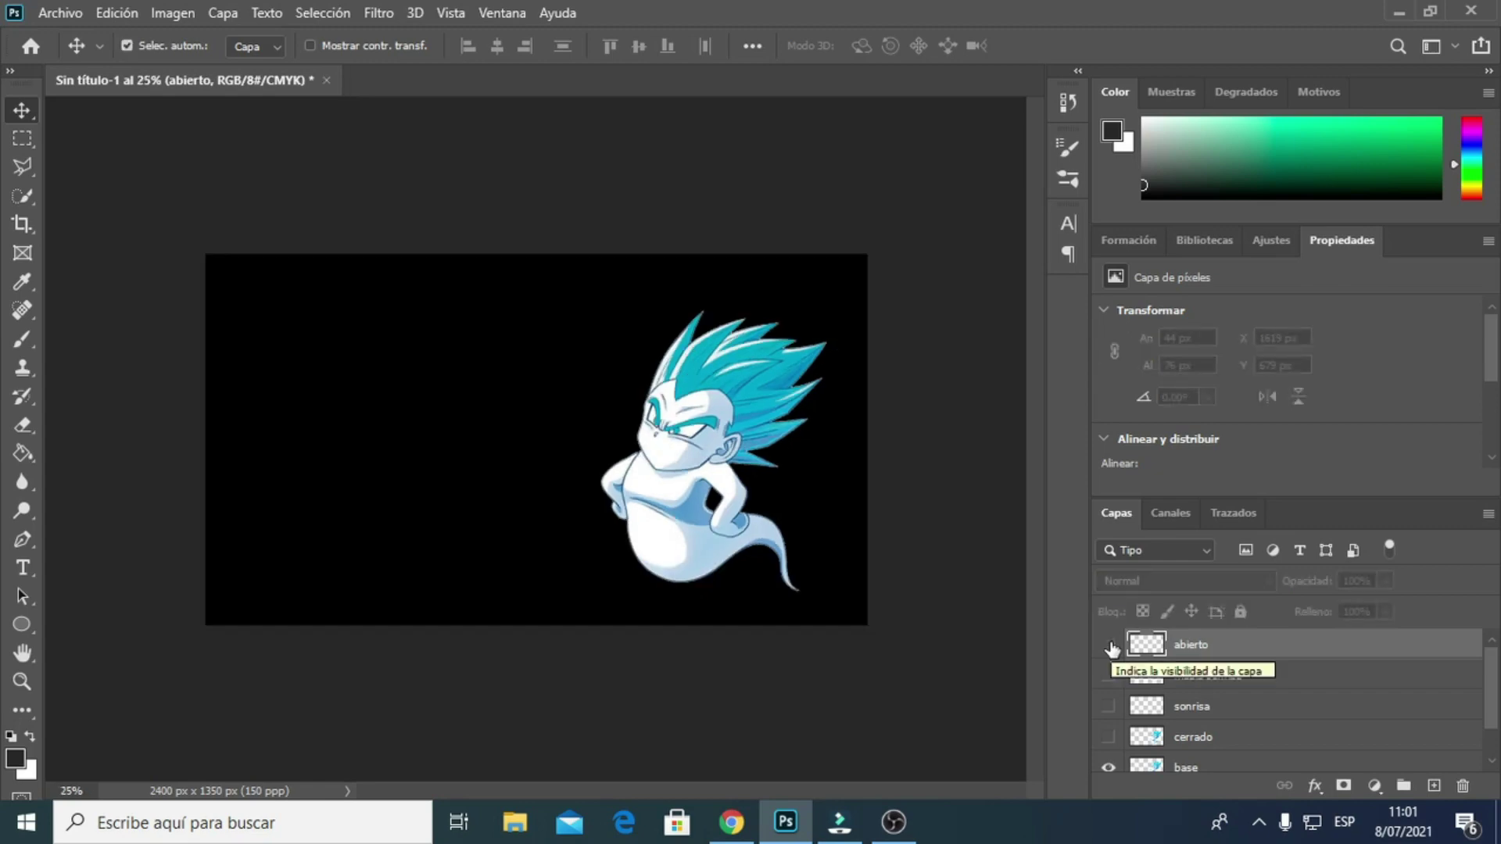
Create a video timeline and convert it to frame animation.
click(493, 14)
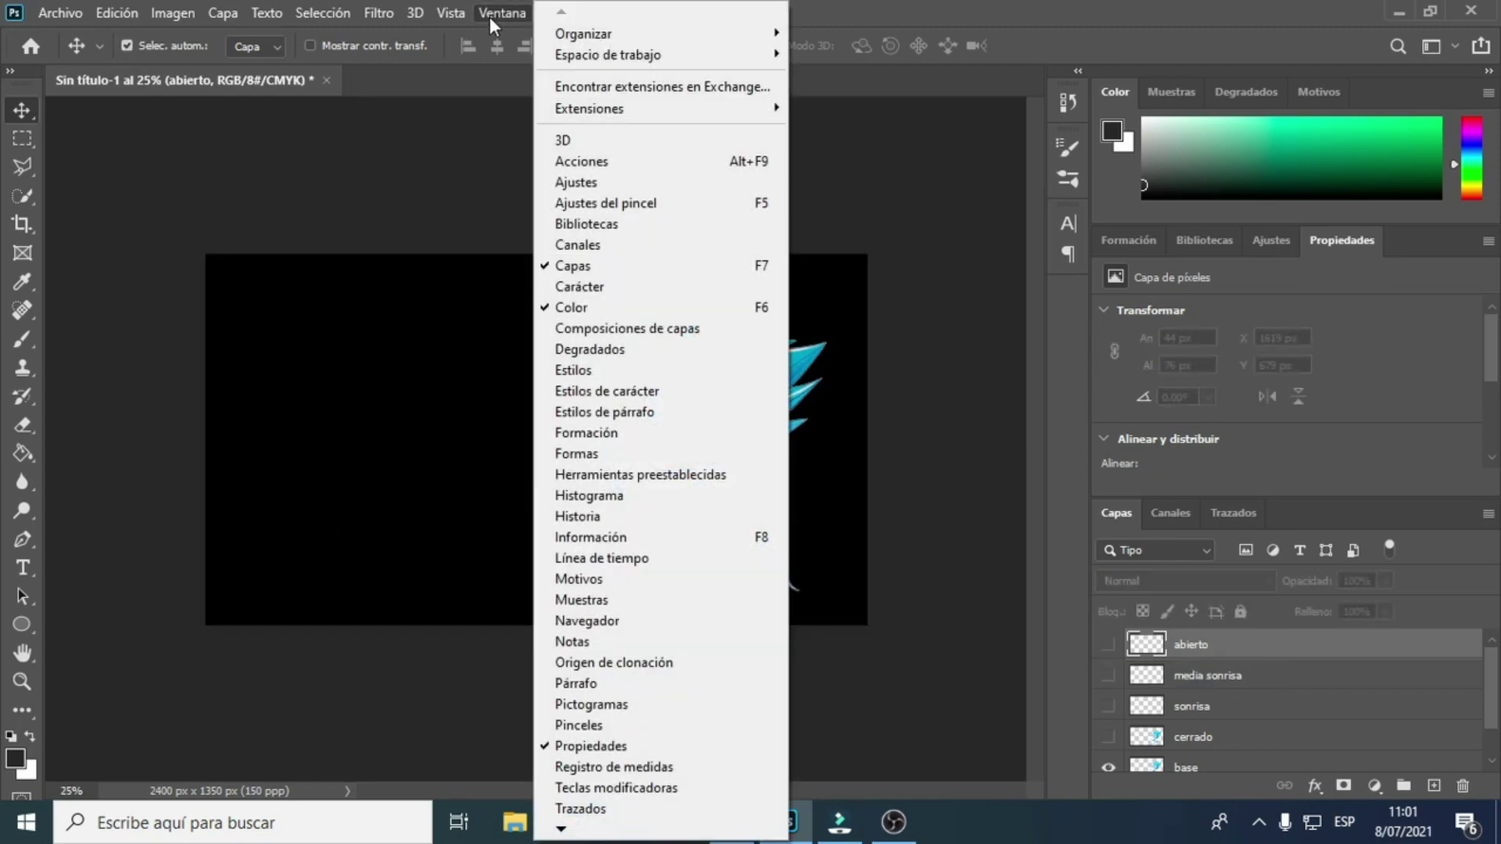
click(663, 561)
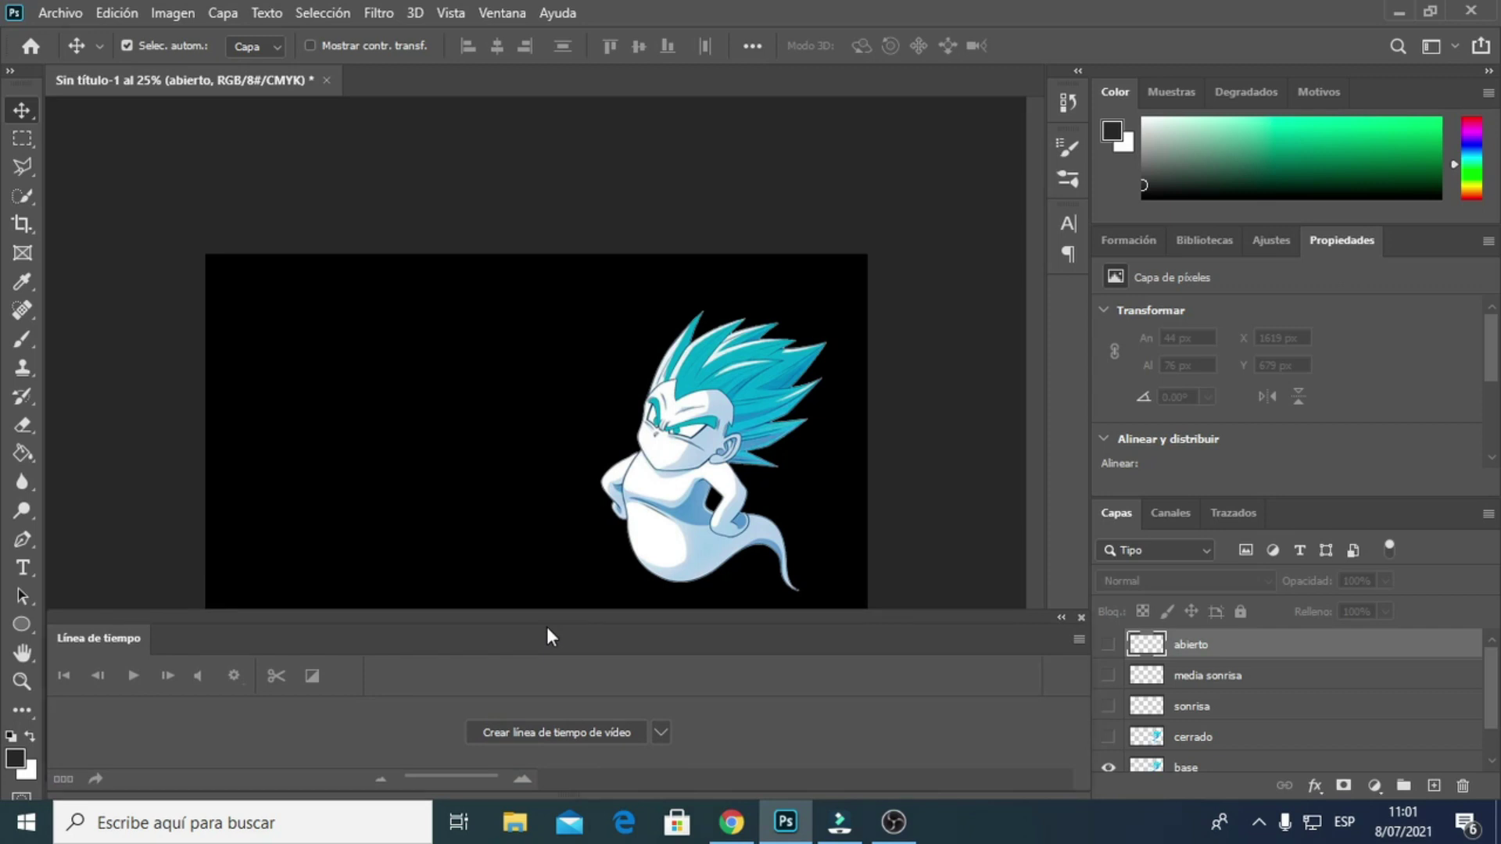
click(544, 735)
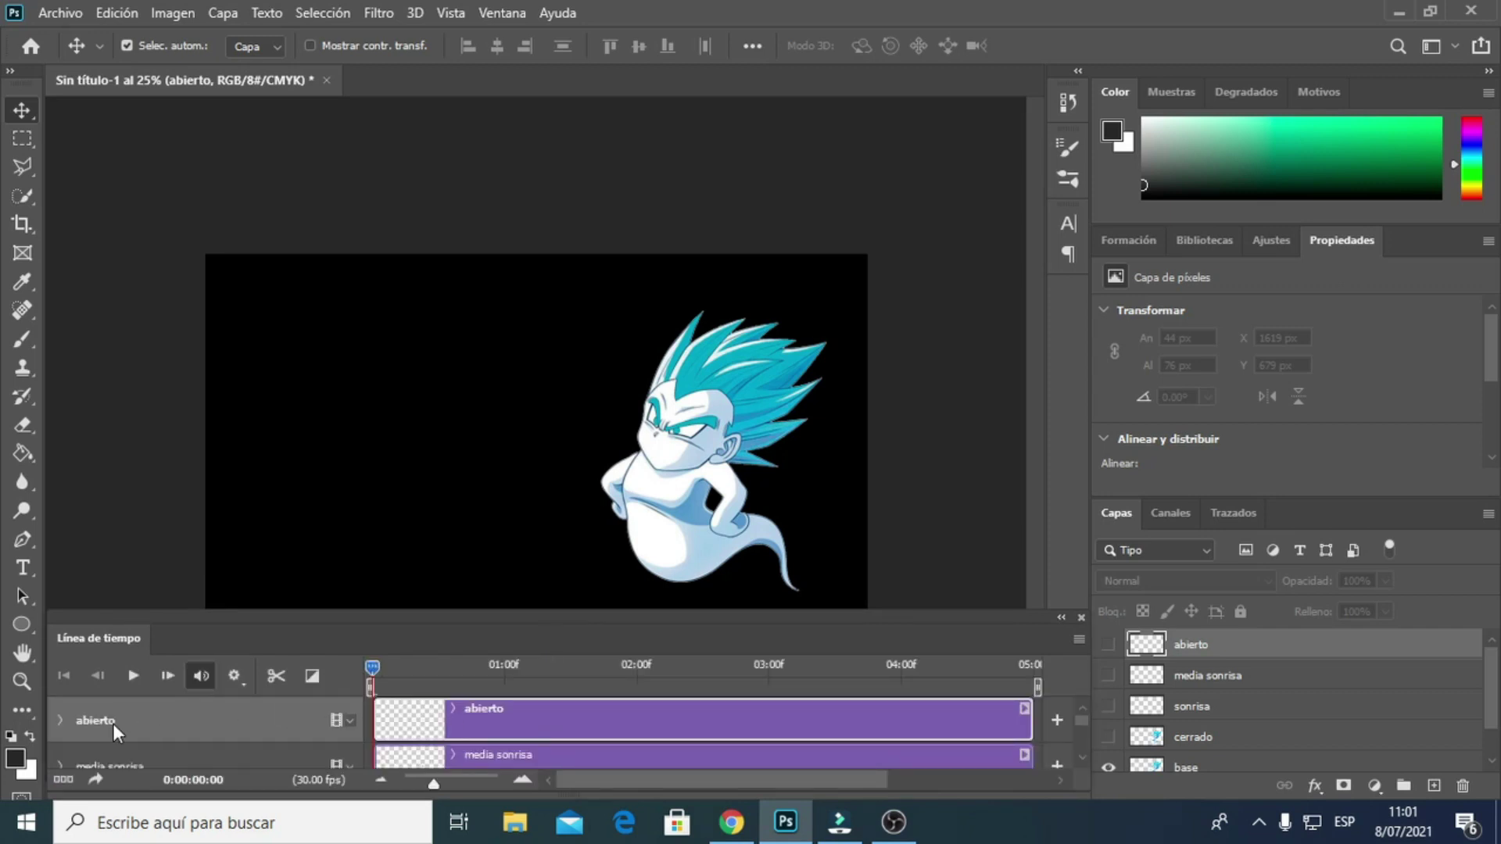
click(62, 781)
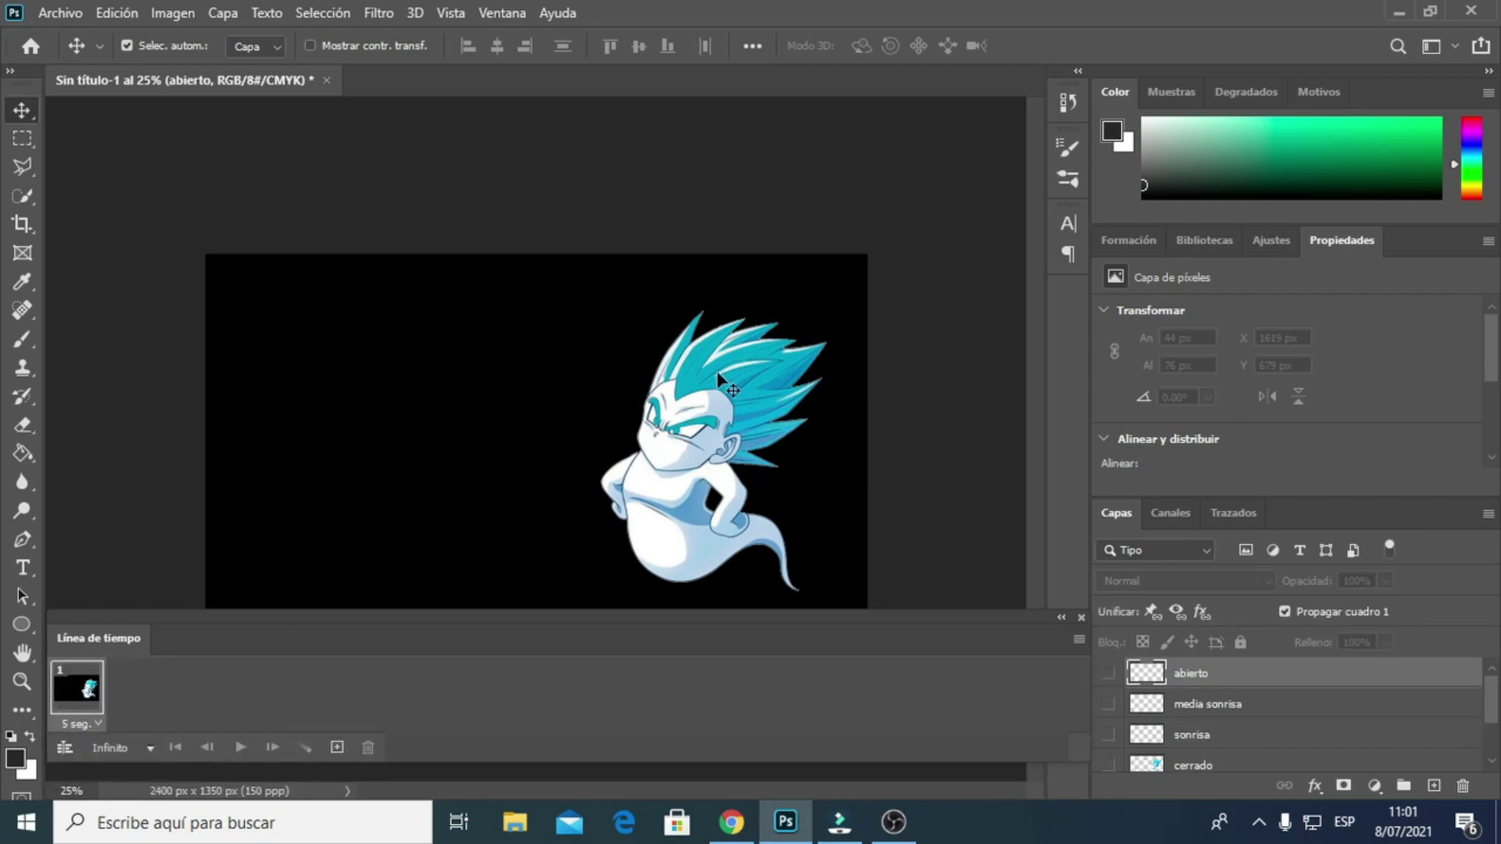
Hide the black Capa 0 background and make the base layer active.
scroll(1214, 726, down, 2)
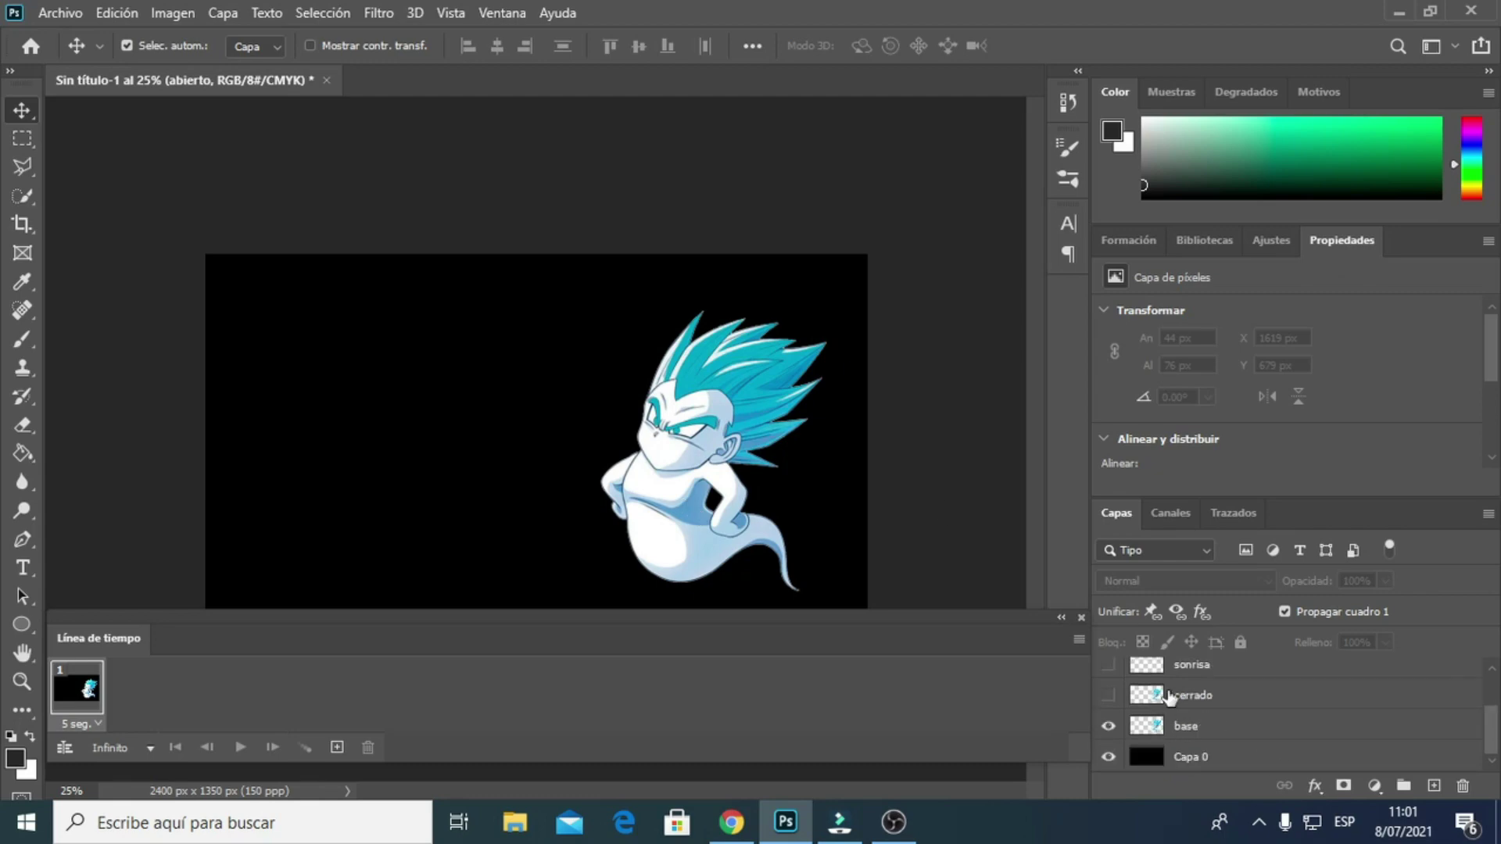
click(1108, 758)
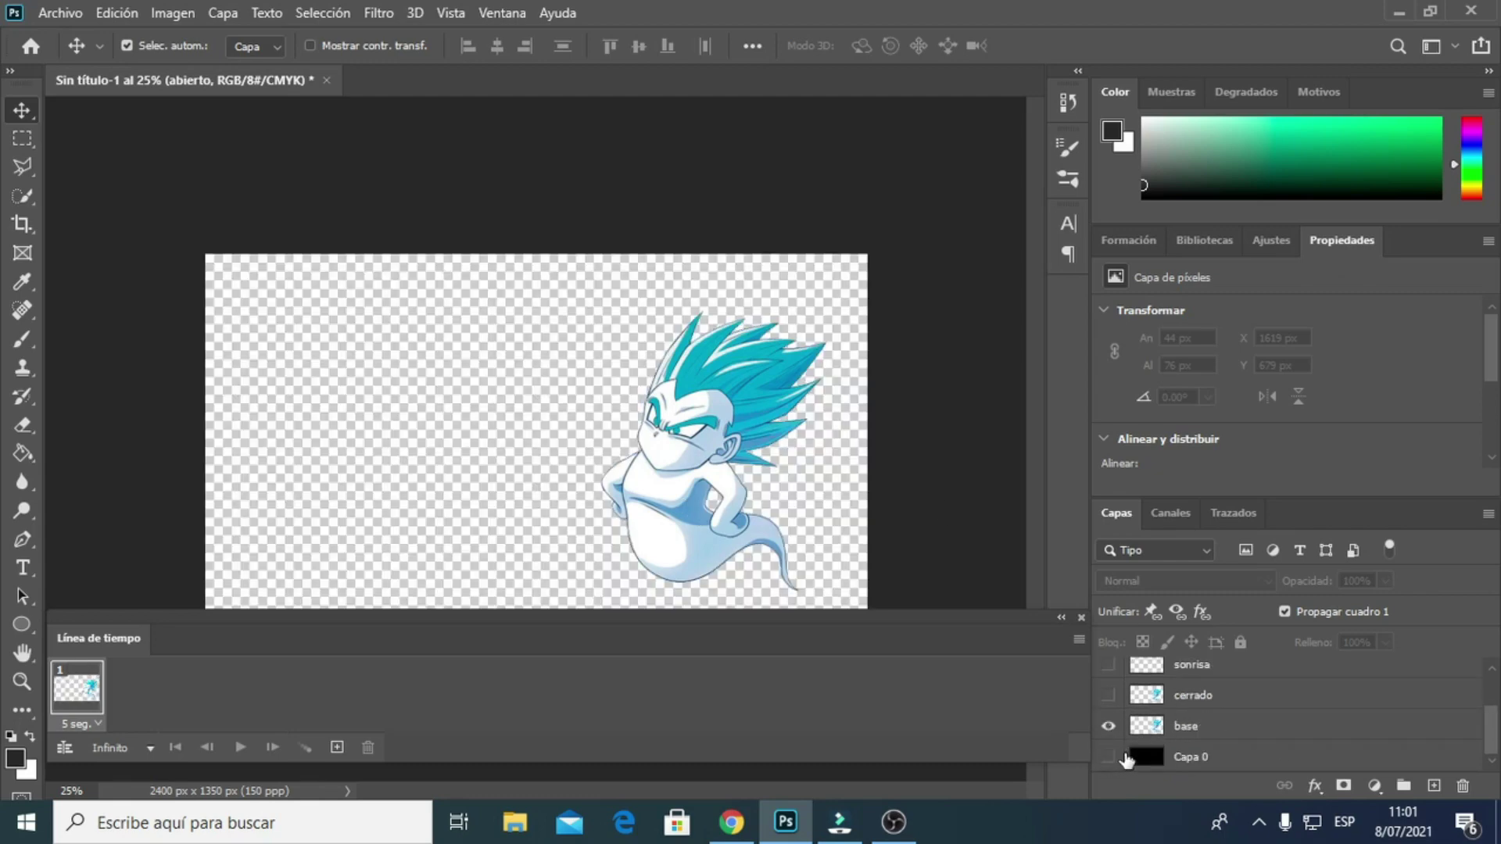
click(1193, 723)
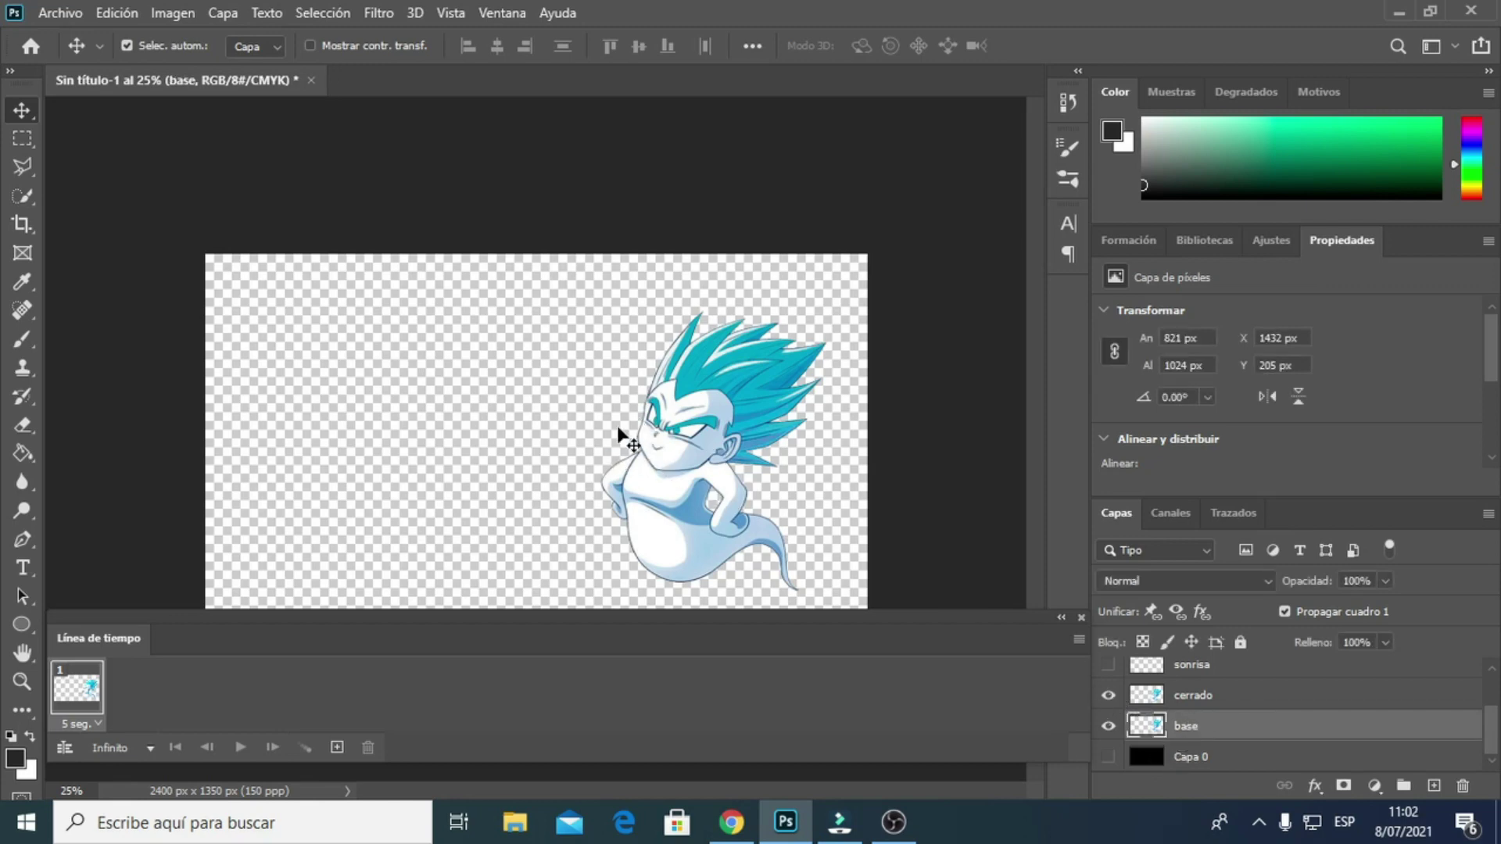
Change frame 1's delay from 5 seconds to 0.15 seconds.
click(99, 725)
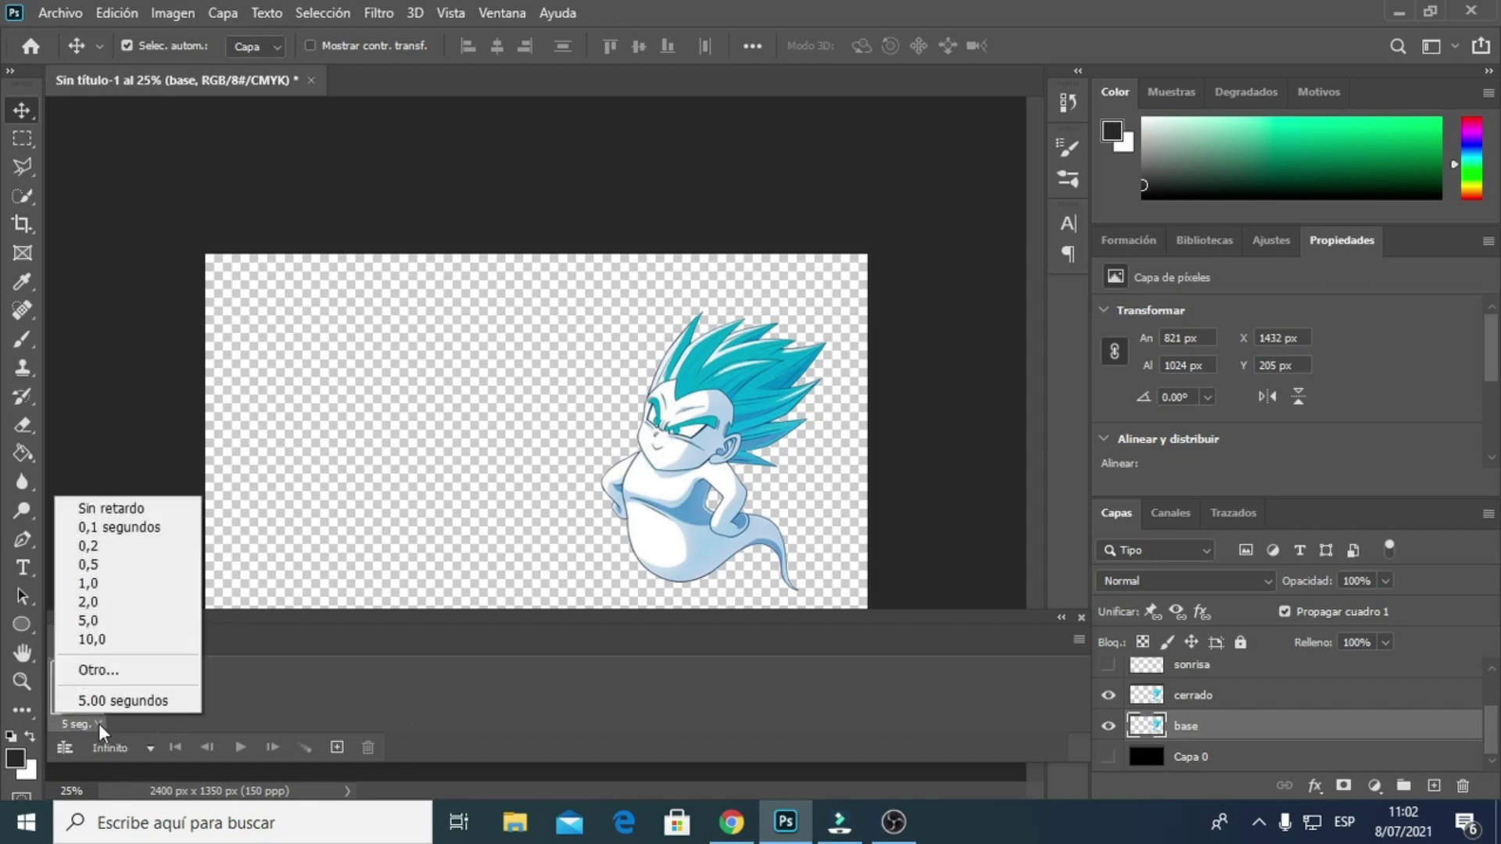
click(101, 677)
text(0.15)
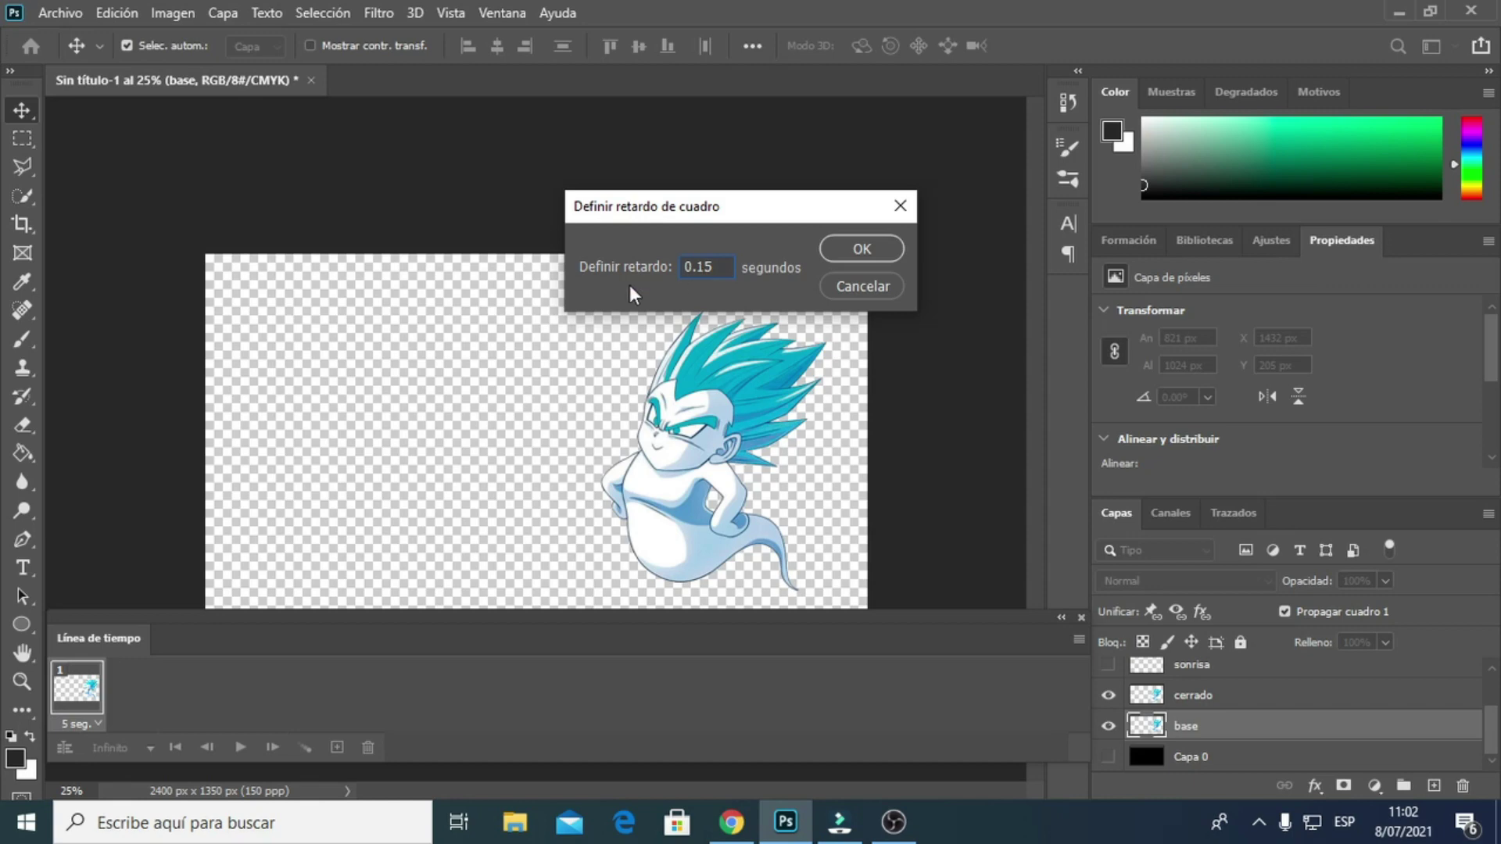
click(838, 248)
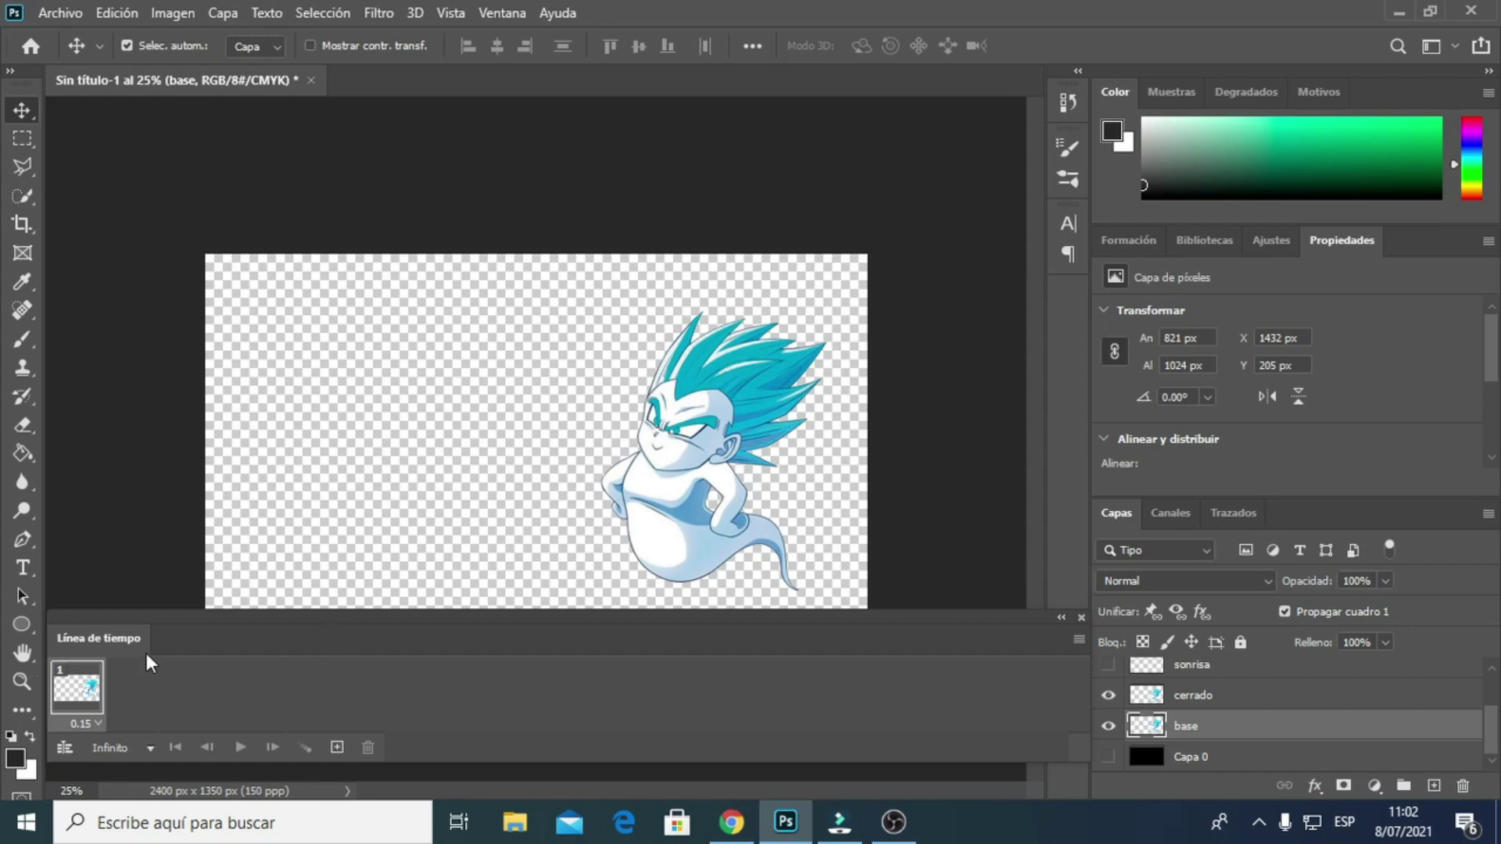
Add frames 2–4, each showing a different mouth layer (sonrisa, media sonrisa, open mouth).
click(338, 749)
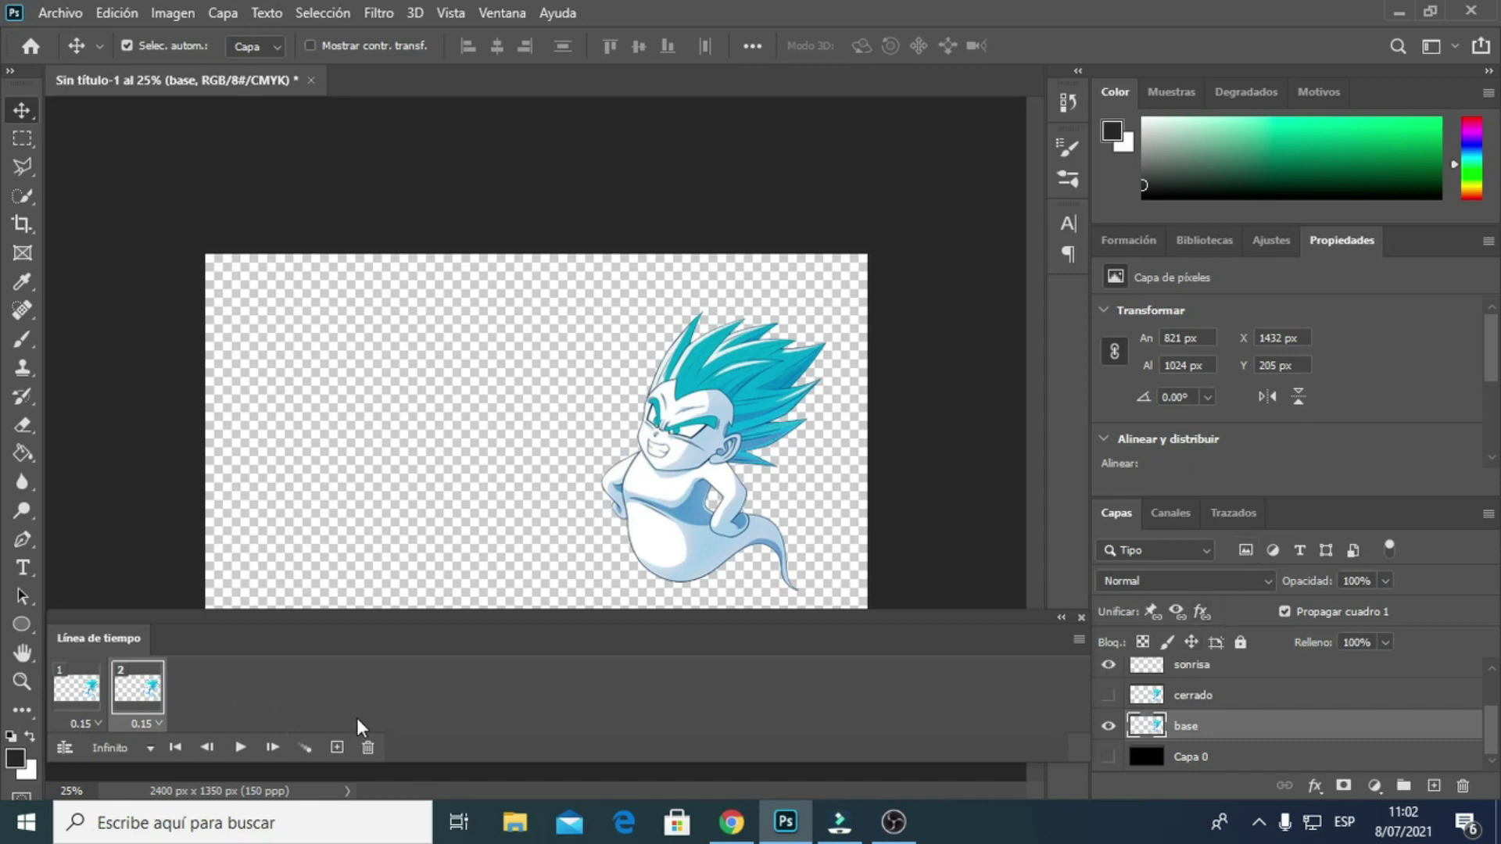
click(338, 748)
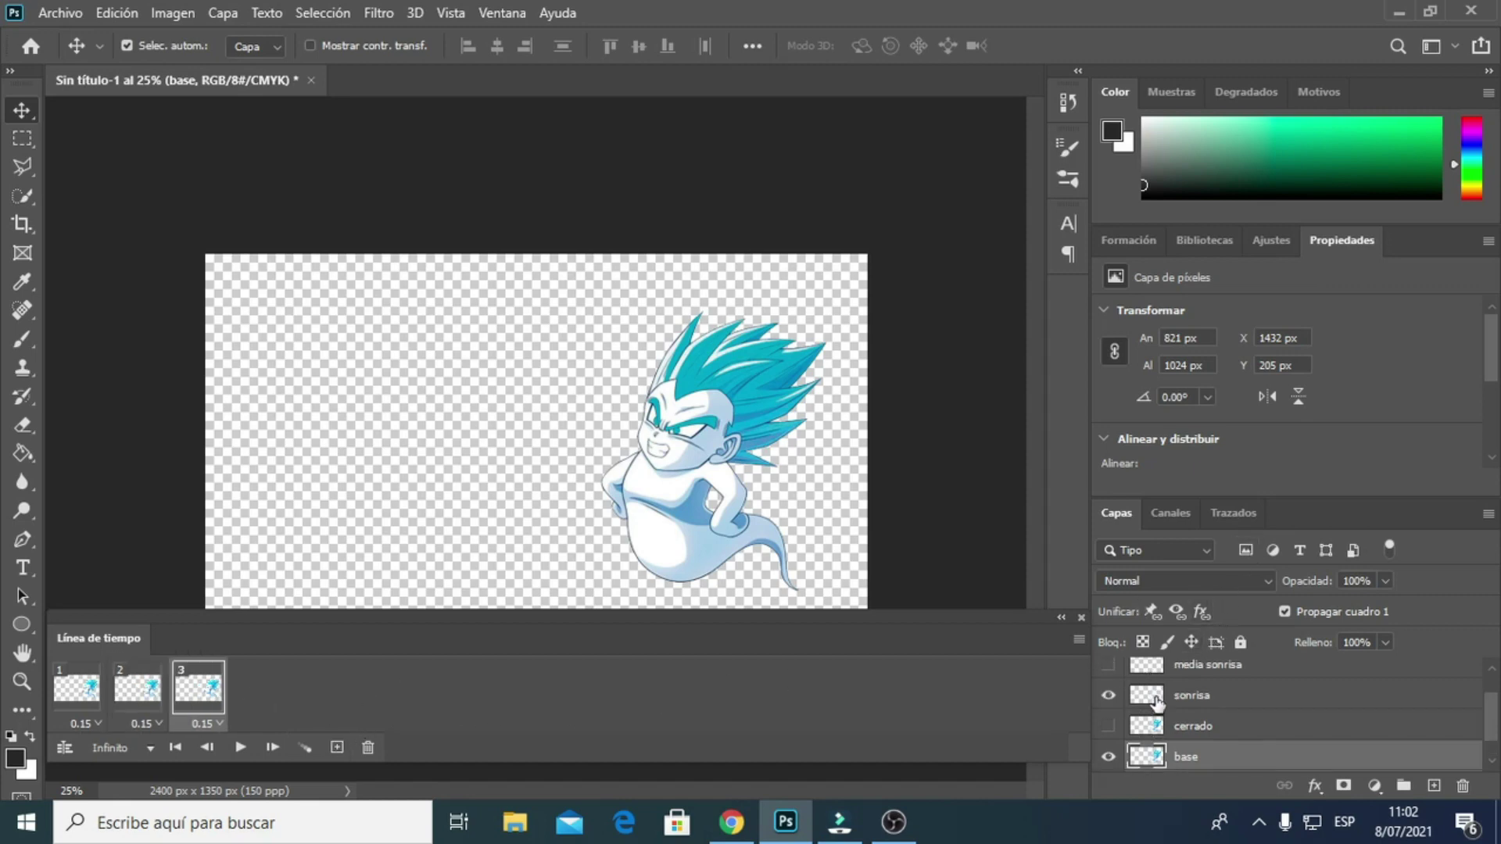
scroll(1153, 684, up, 1)
click(1108, 695)
click(1109, 664)
scroll(1141, 692, up, 1)
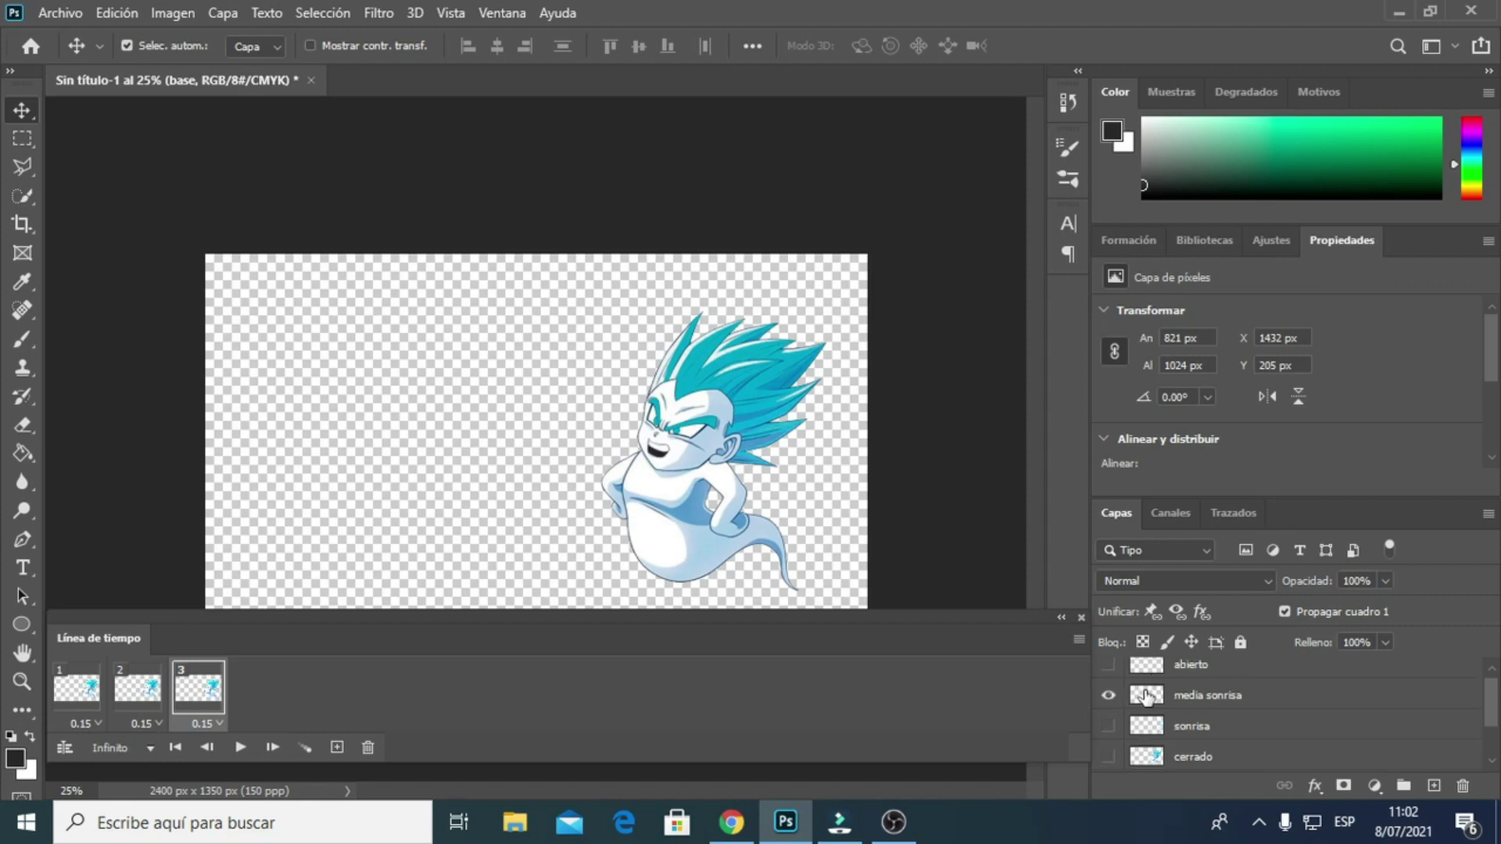
click(337, 747)
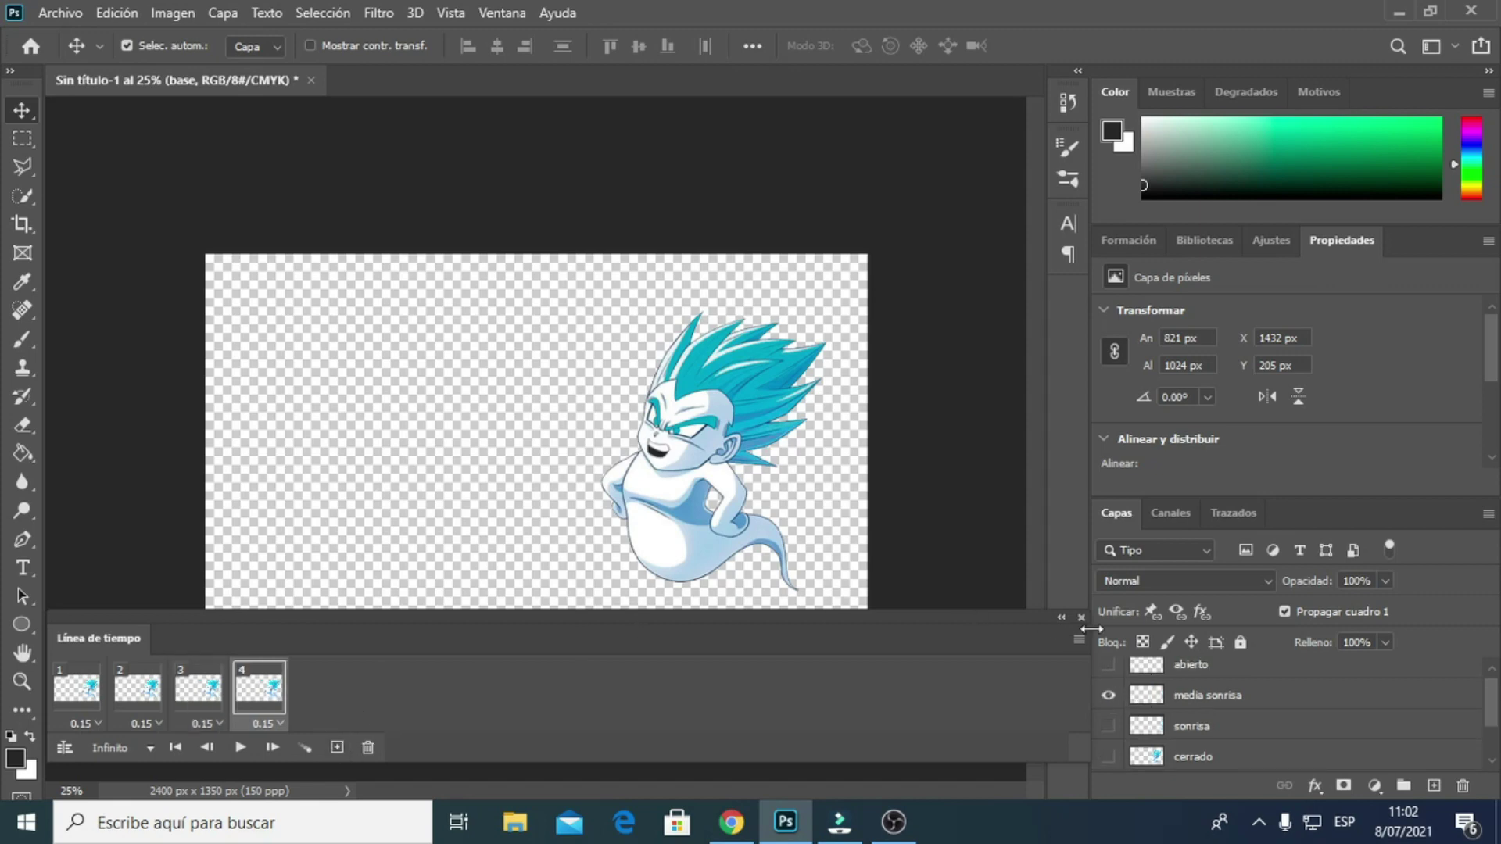
click(1109, 695)
Keep the loop at Infinito and play the animation from frame 1.
click(147, 747)
click(110, 697)
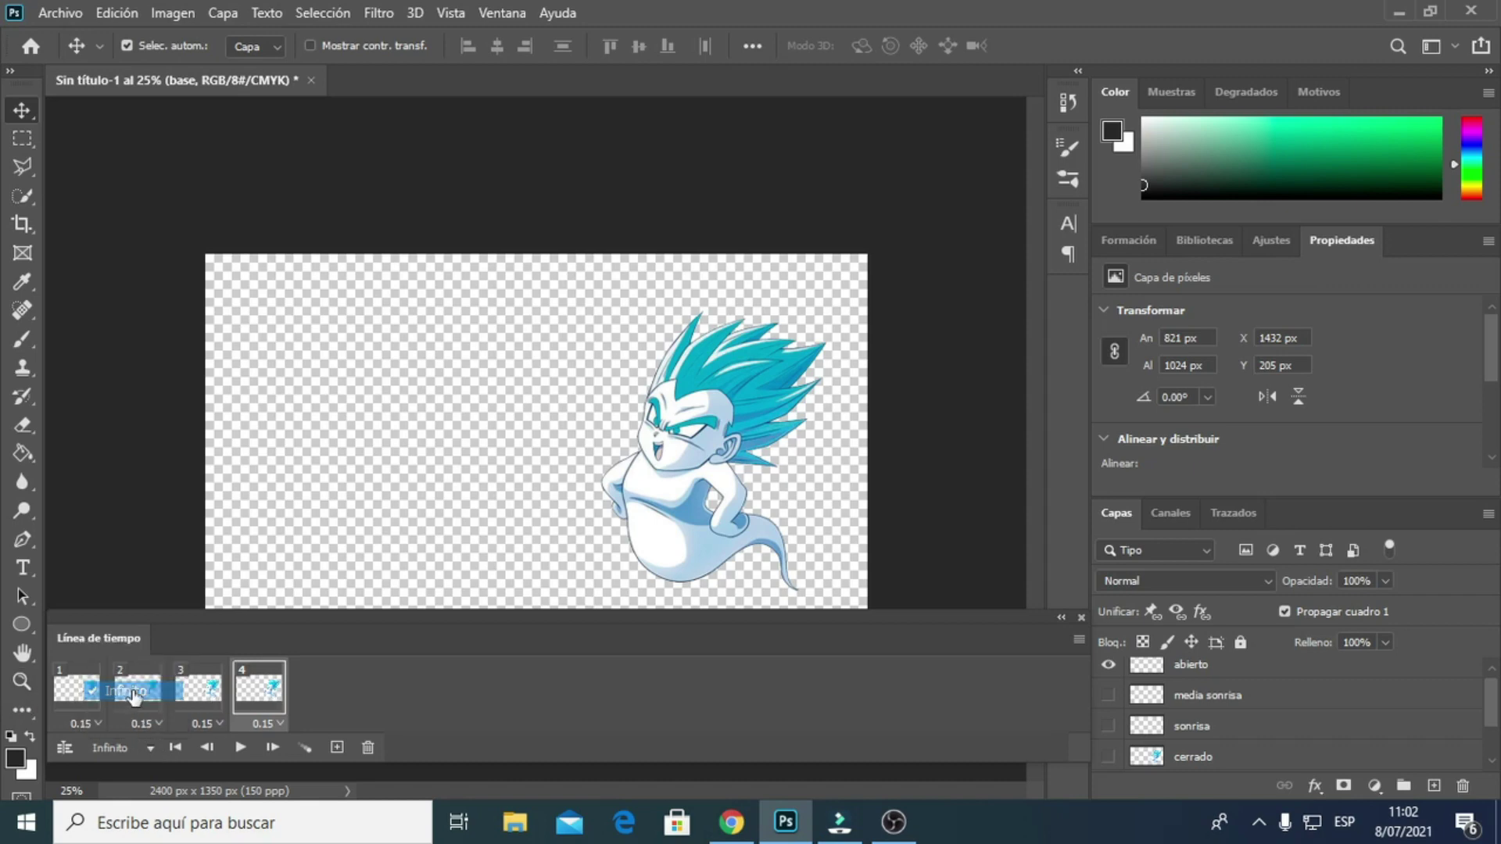
click(89, 700)
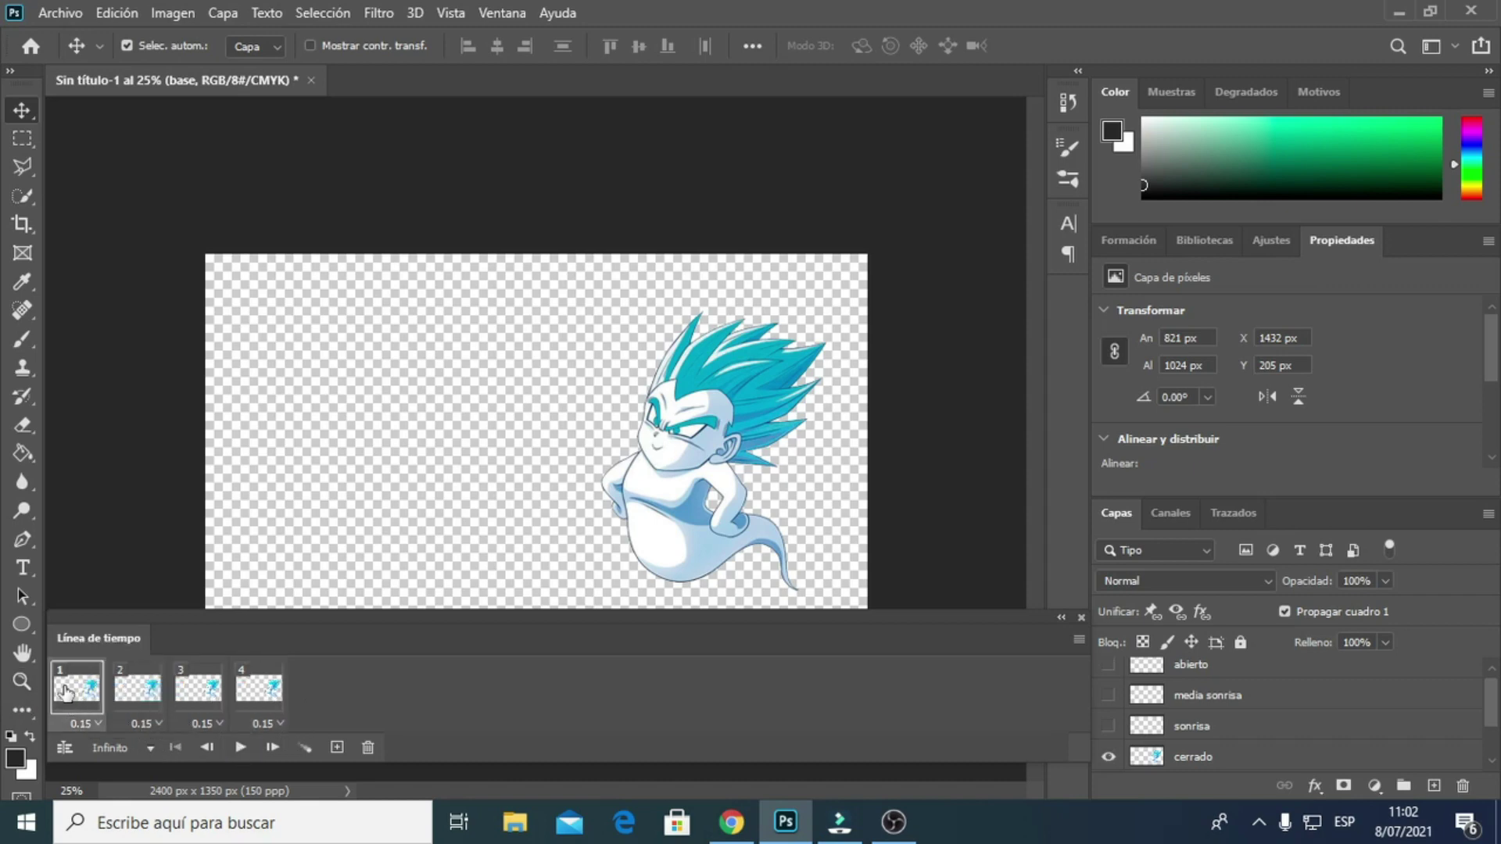
click(239, 749)
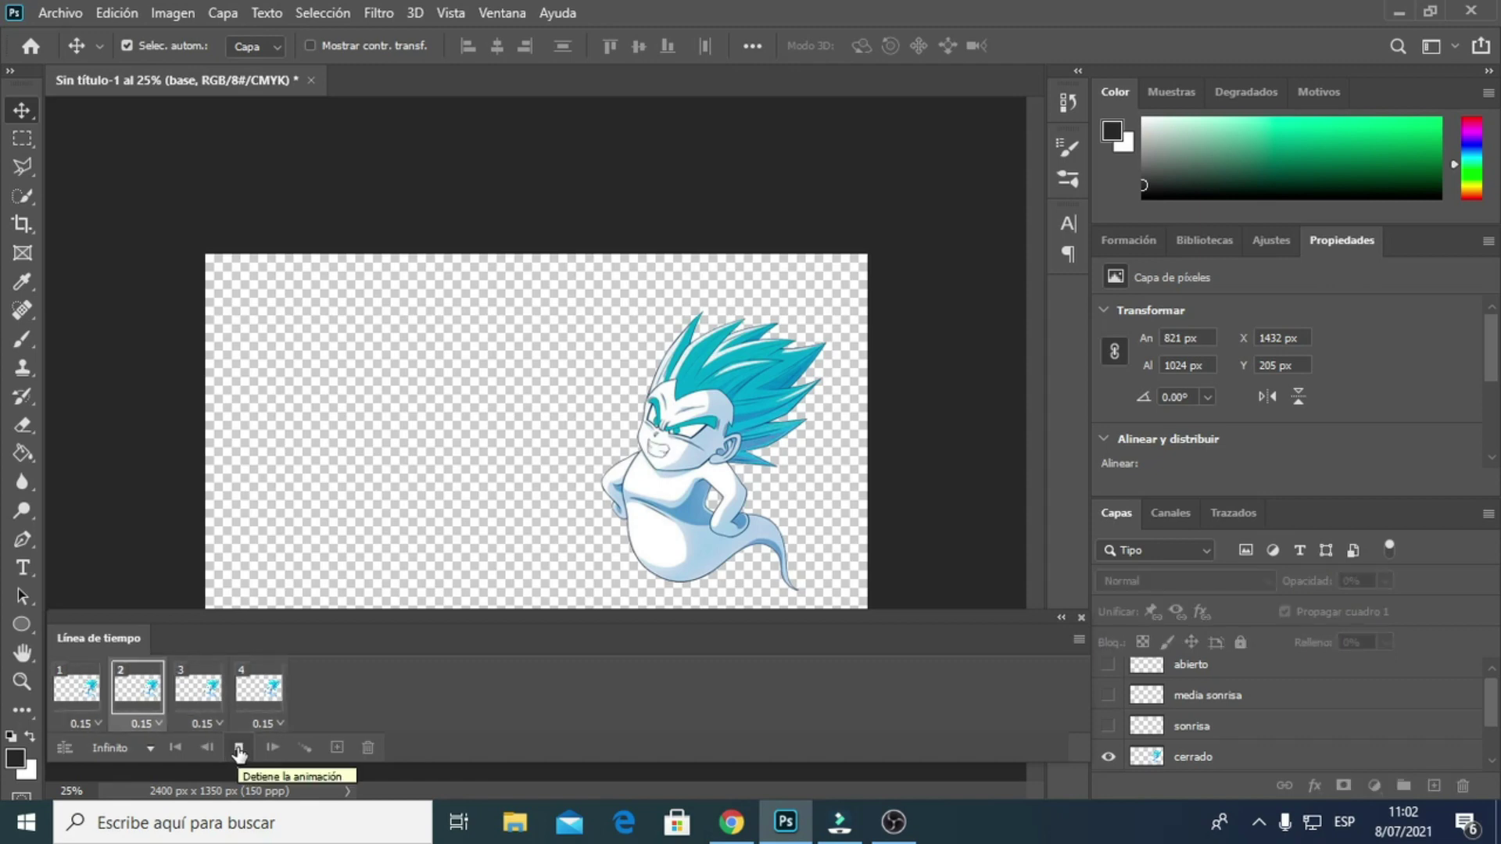
Stop the preview and select frames 1–4 together.
key(ctrl+minus)
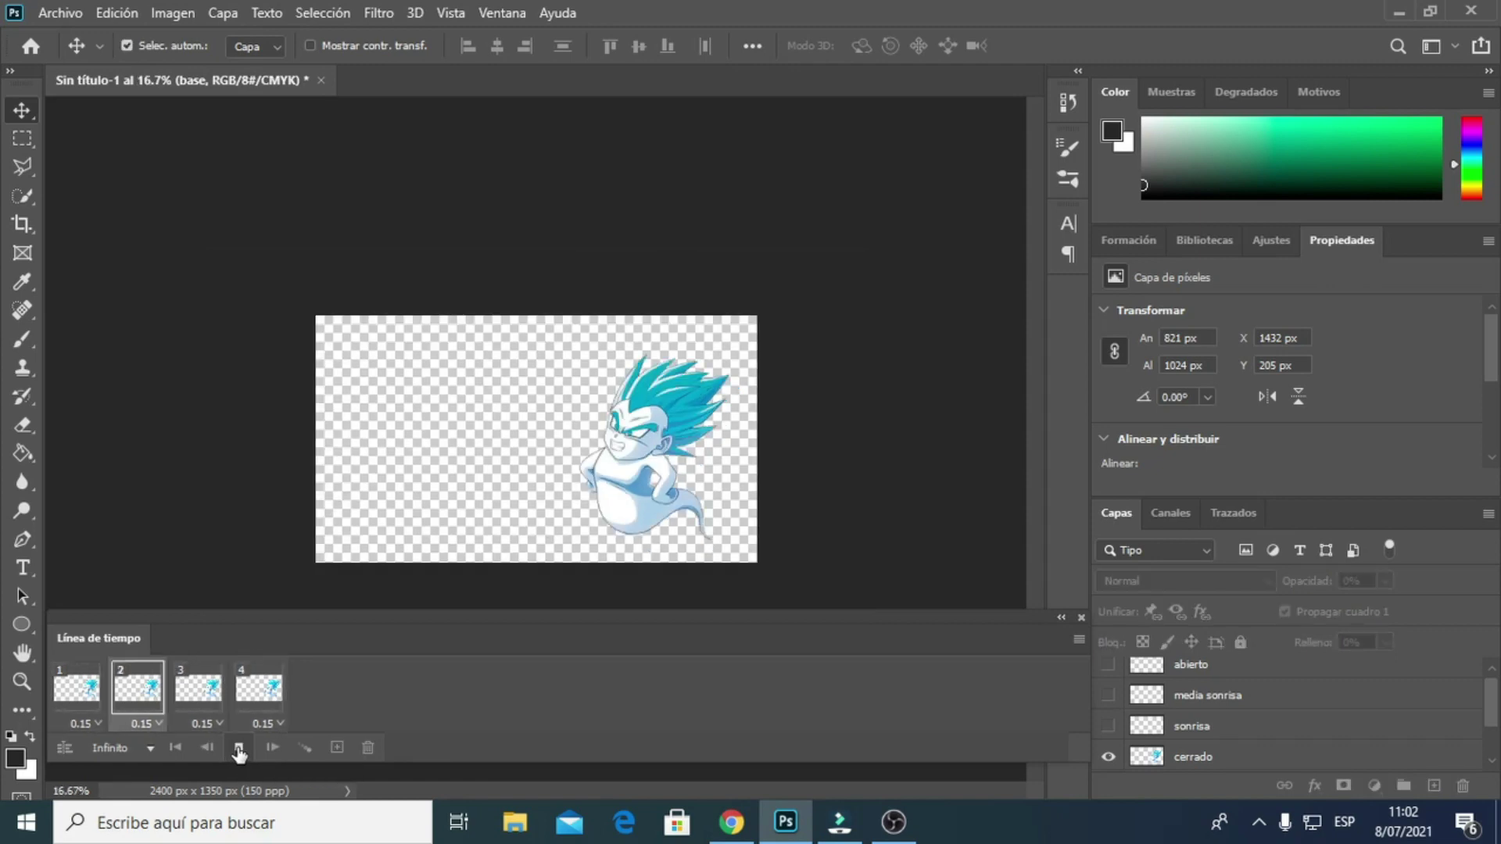
click(239, 749)
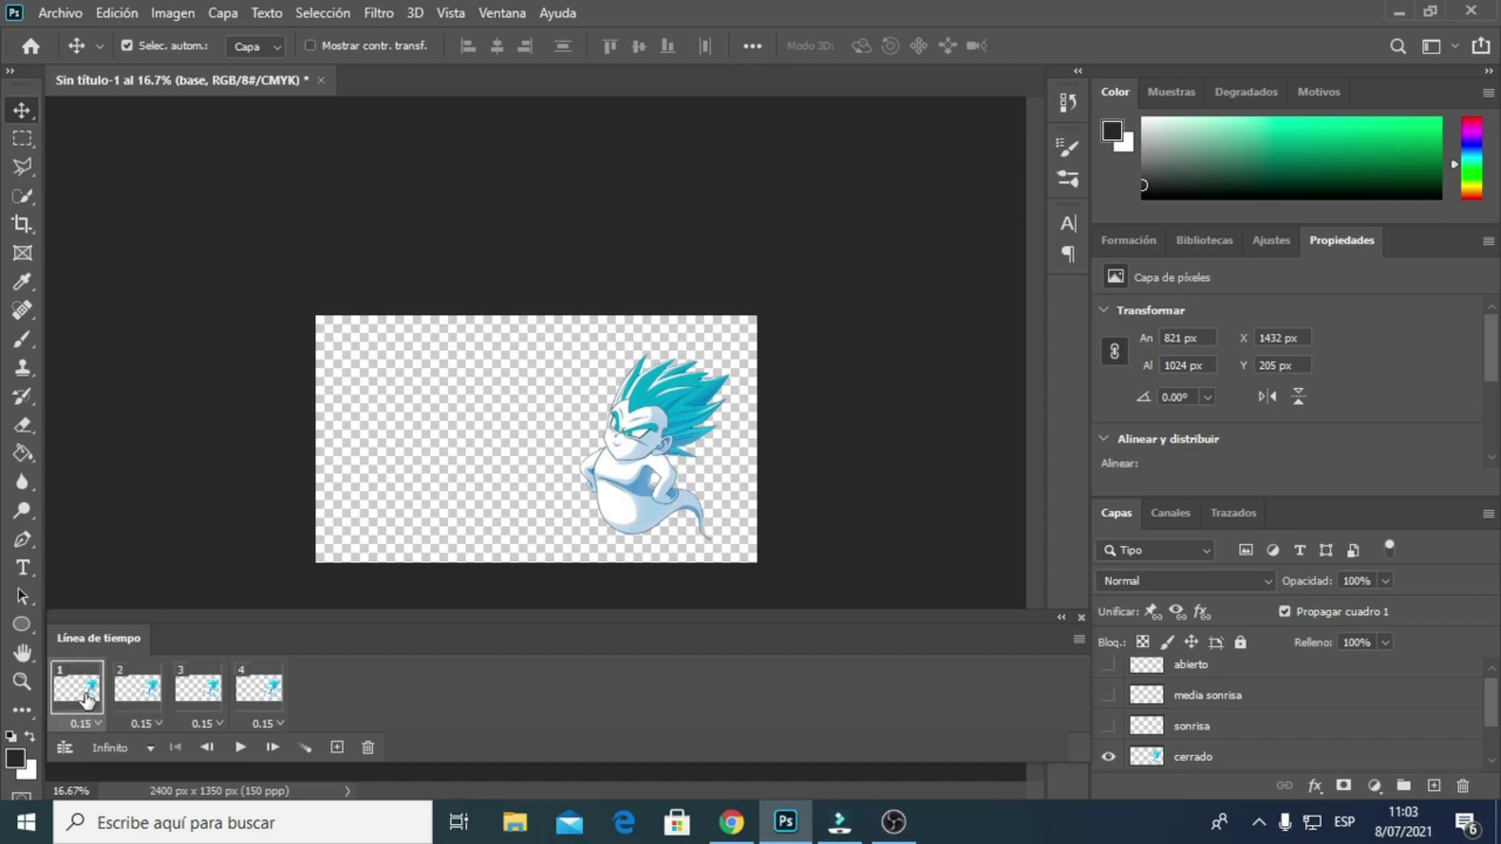
key(ctrl)
ctrl+click(143, 695)
ctrl+click(207, 695)
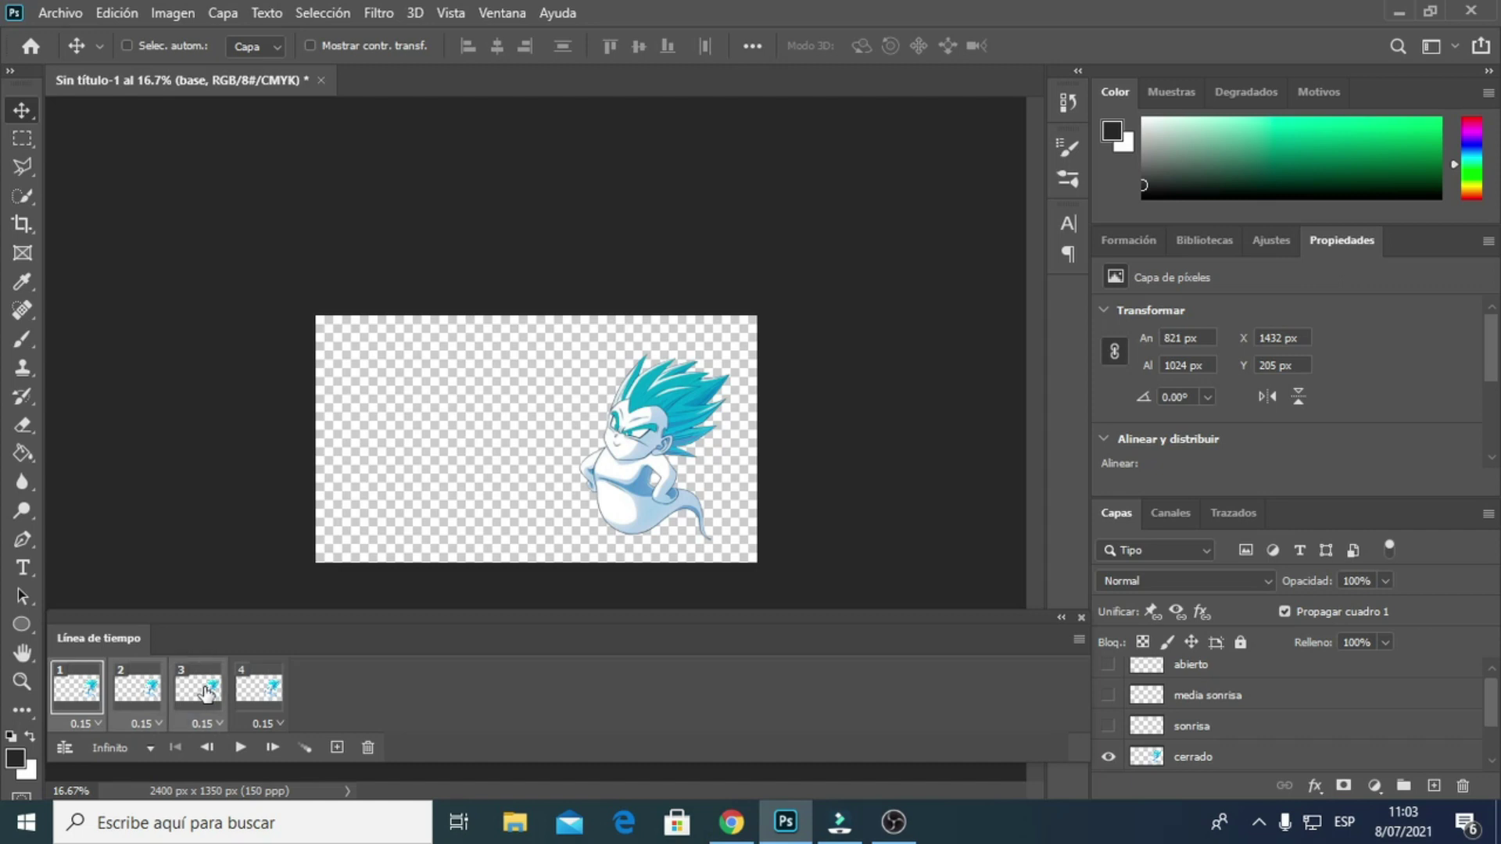
ctrl+click(263, 692)
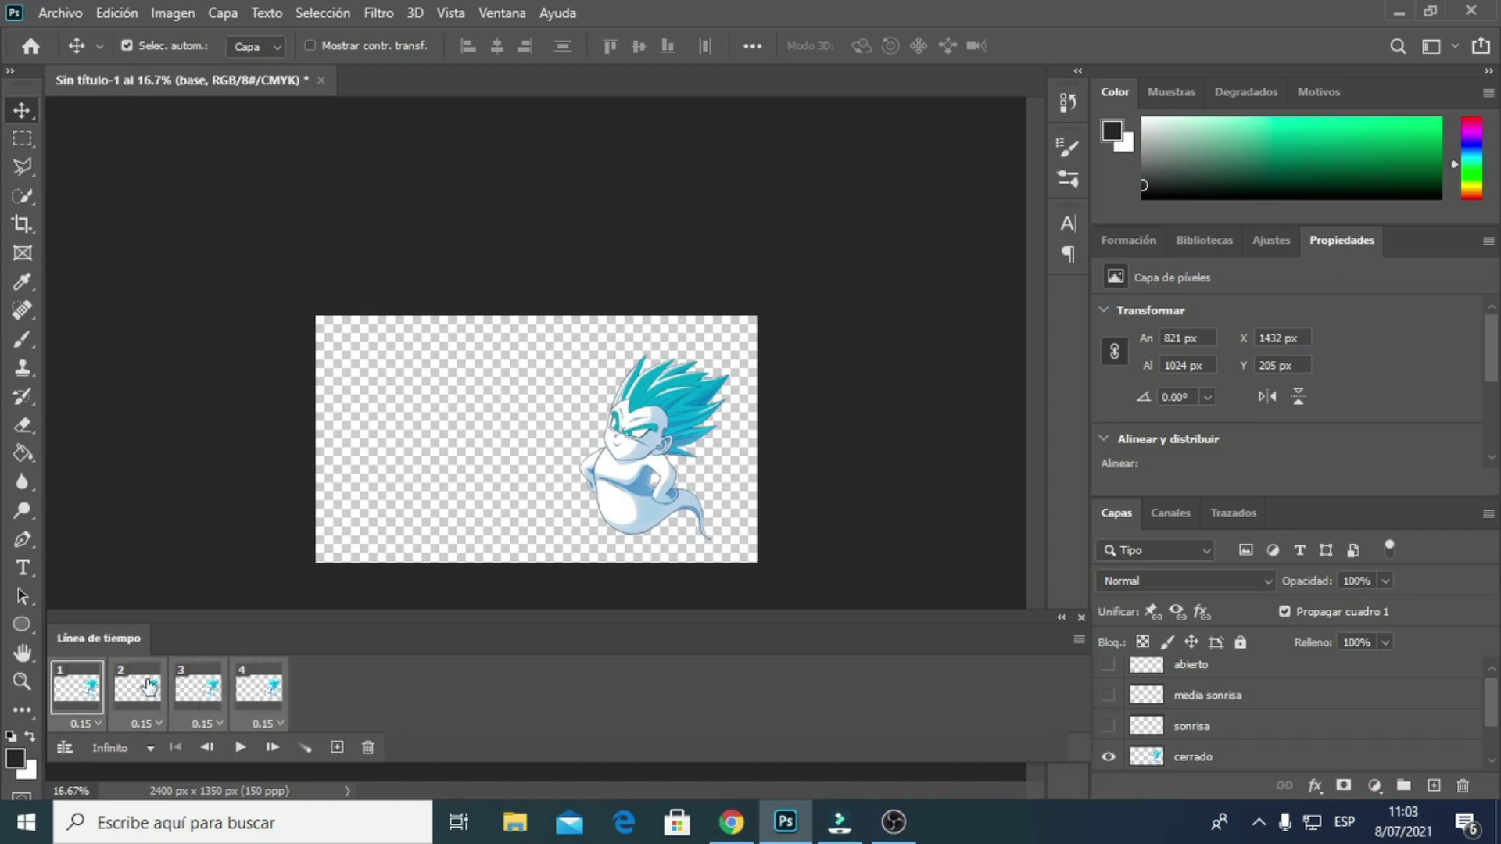
Duplicate the four selected frames repeatedly until the timeline holds 32 frames.
click(339, 747)
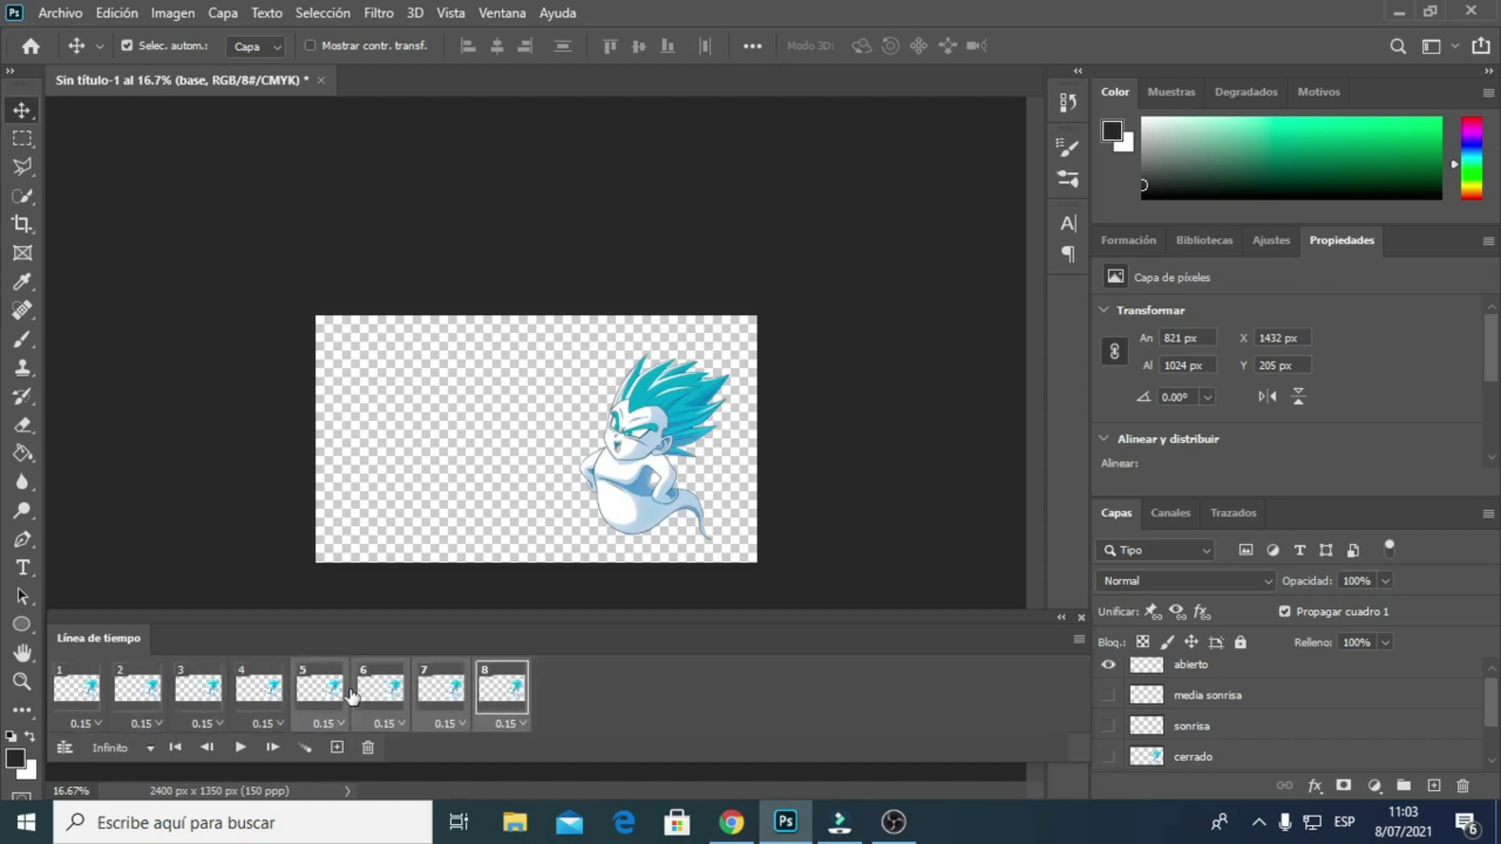
click(336, 748)
click(336, 748)
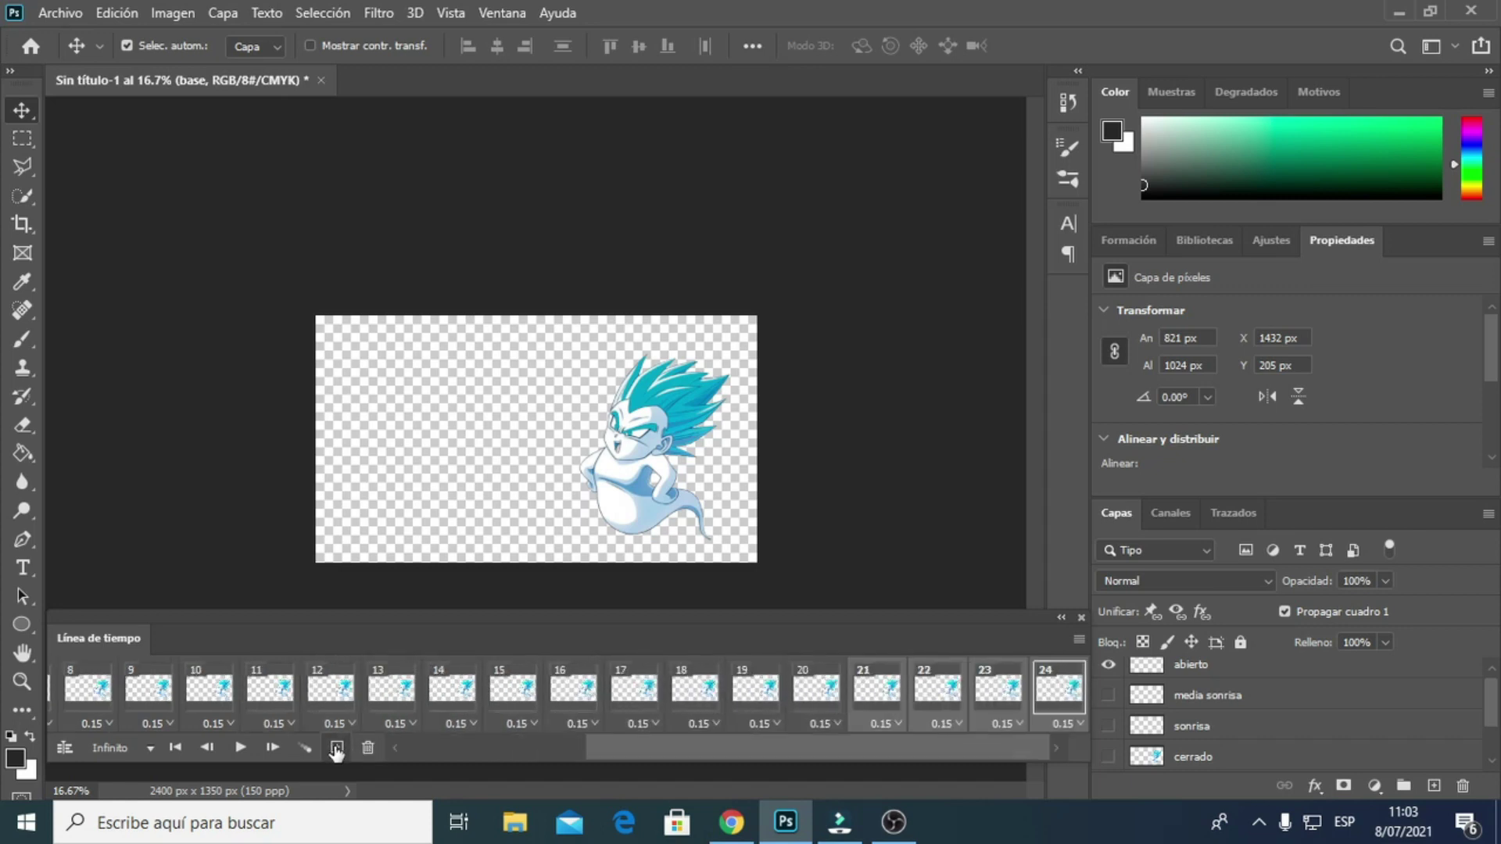
click(336, 748)
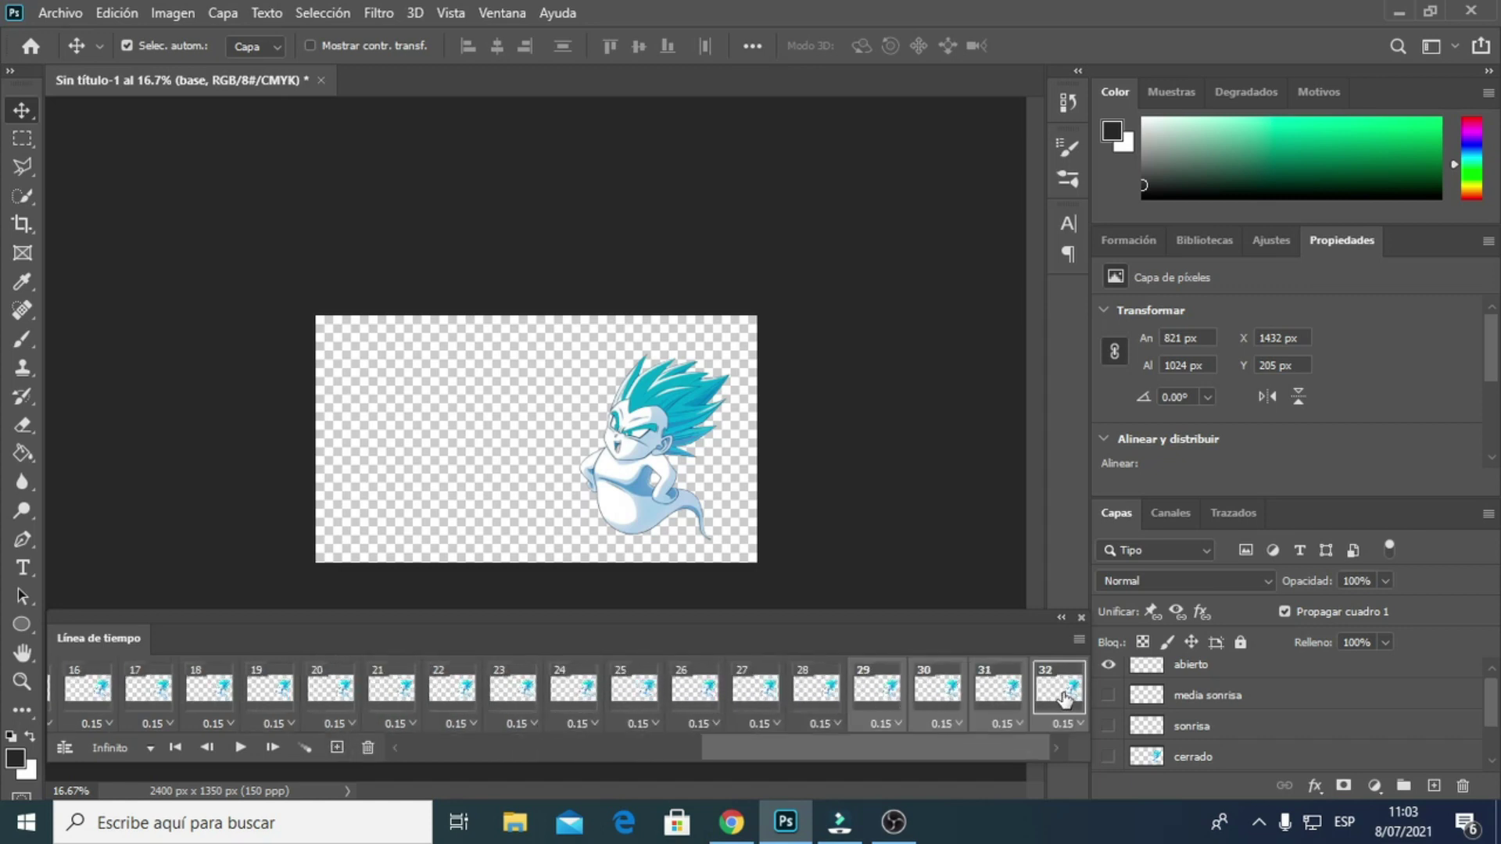
drag(838, 747, 432, 747)
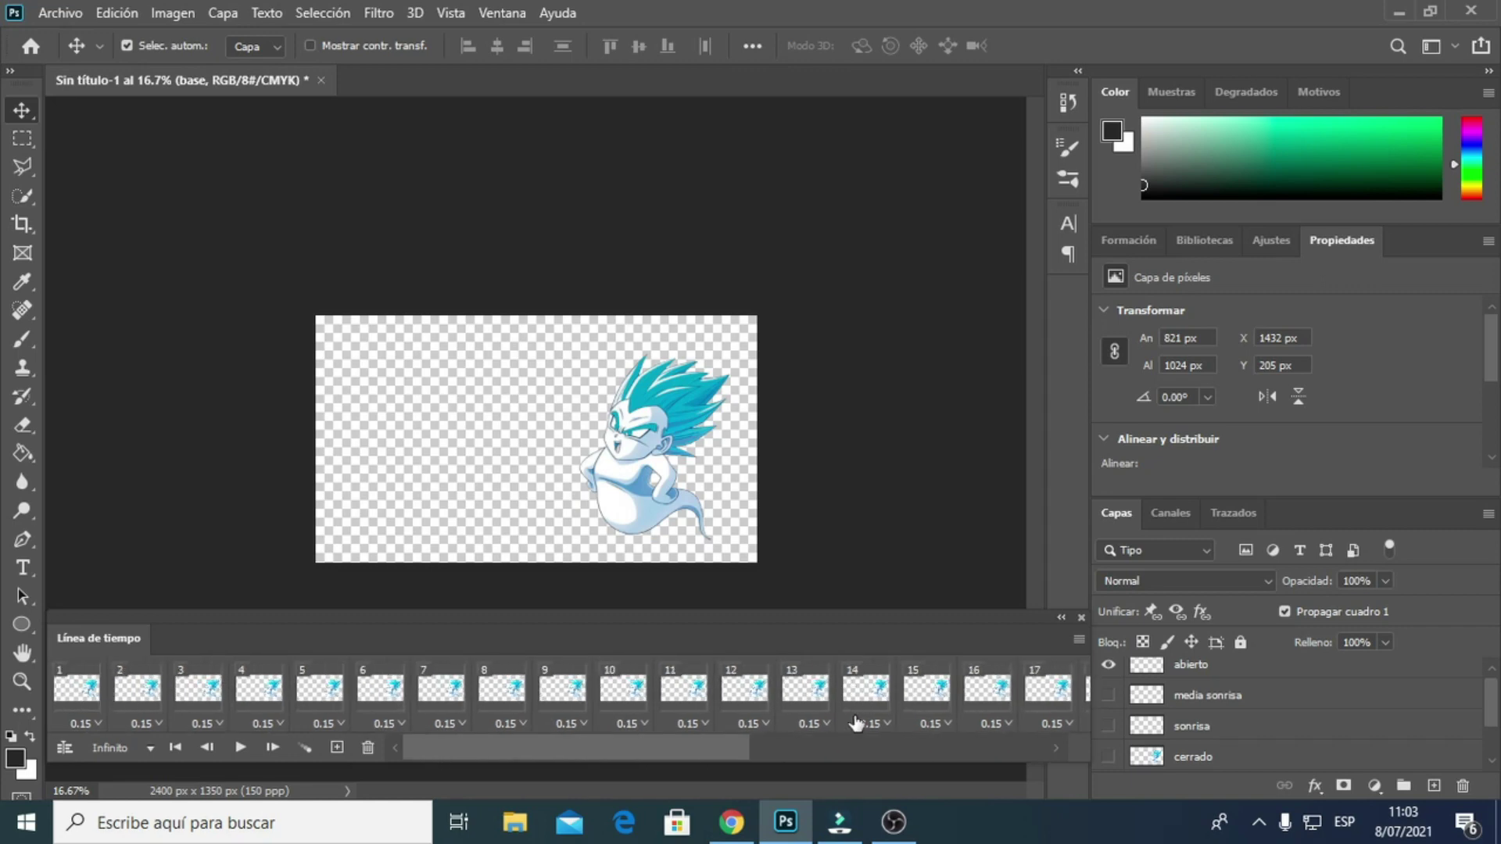
Open Archivo > Exportar > Guardar para Web (heredado) for the animation.
click(59, 16)
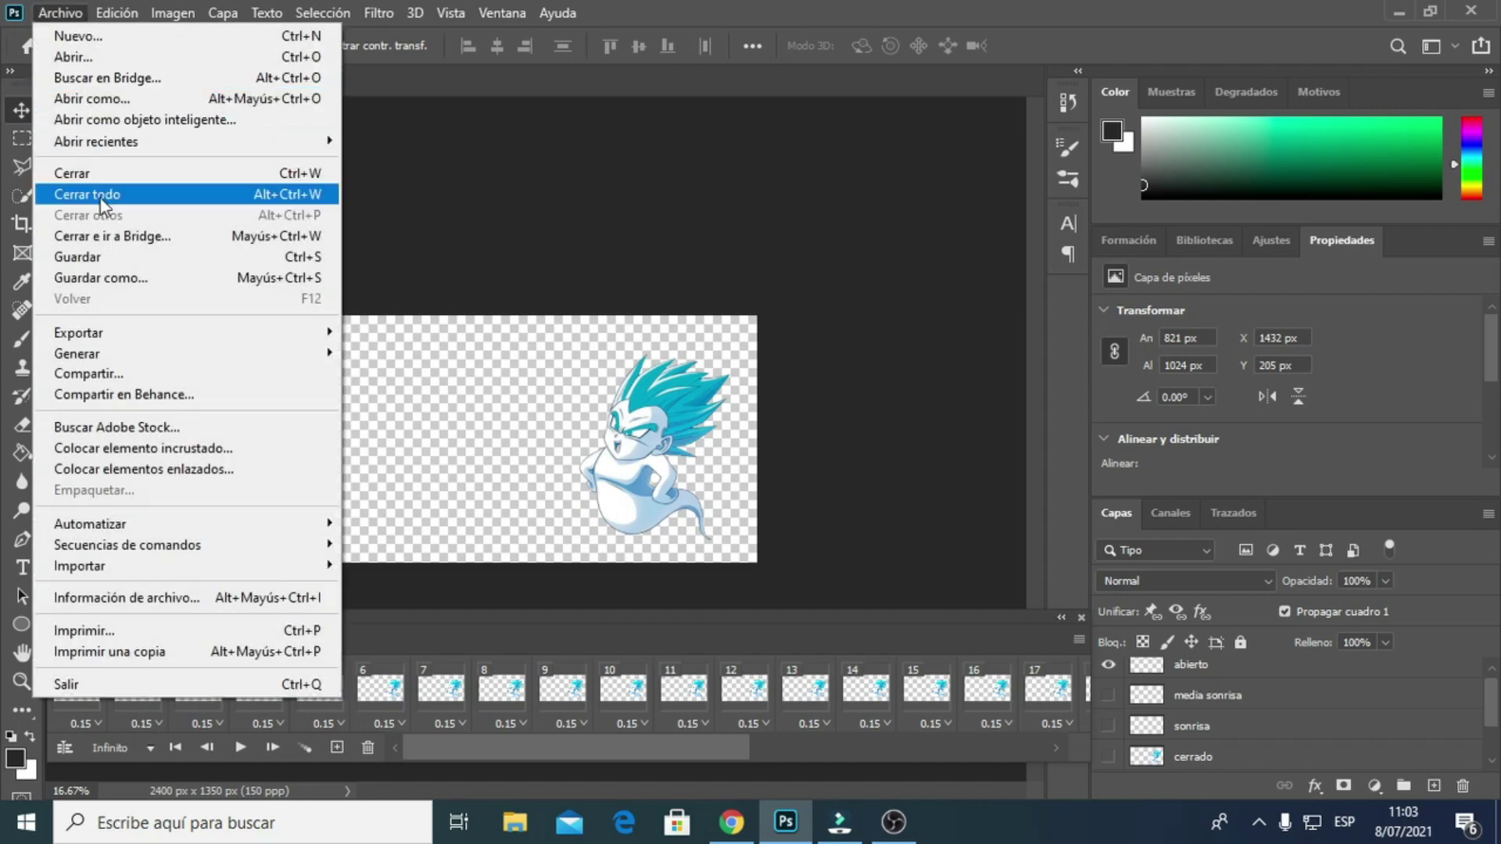
mouse_move(79, 333)
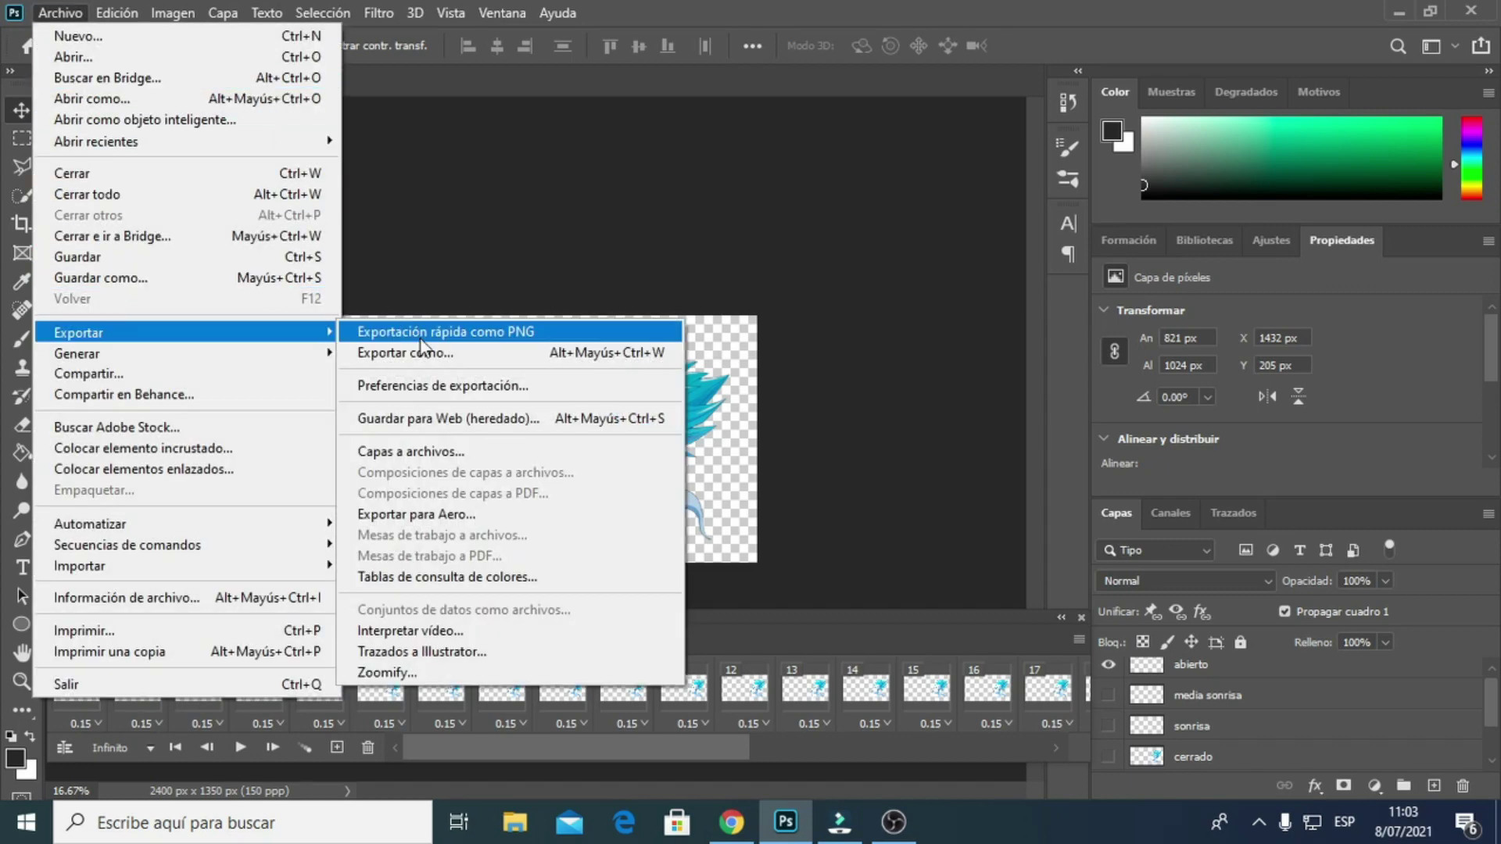
click(423, 419)
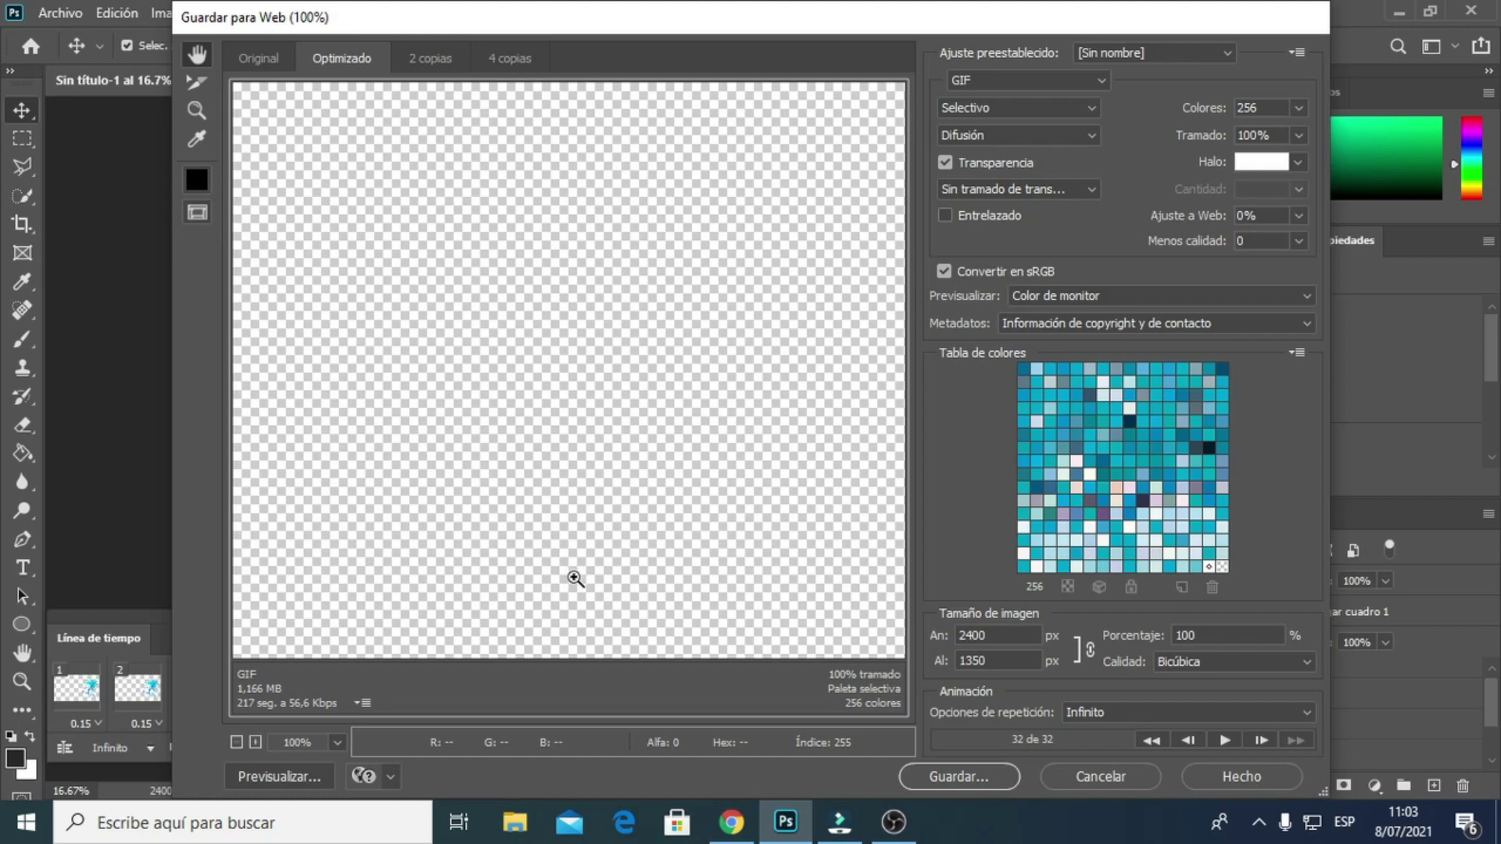
Preview the 32-frame GIF at 25% zoom, then proceed to save it with Guardar.
alt+click(575, 578)
alt+click(576, 578)
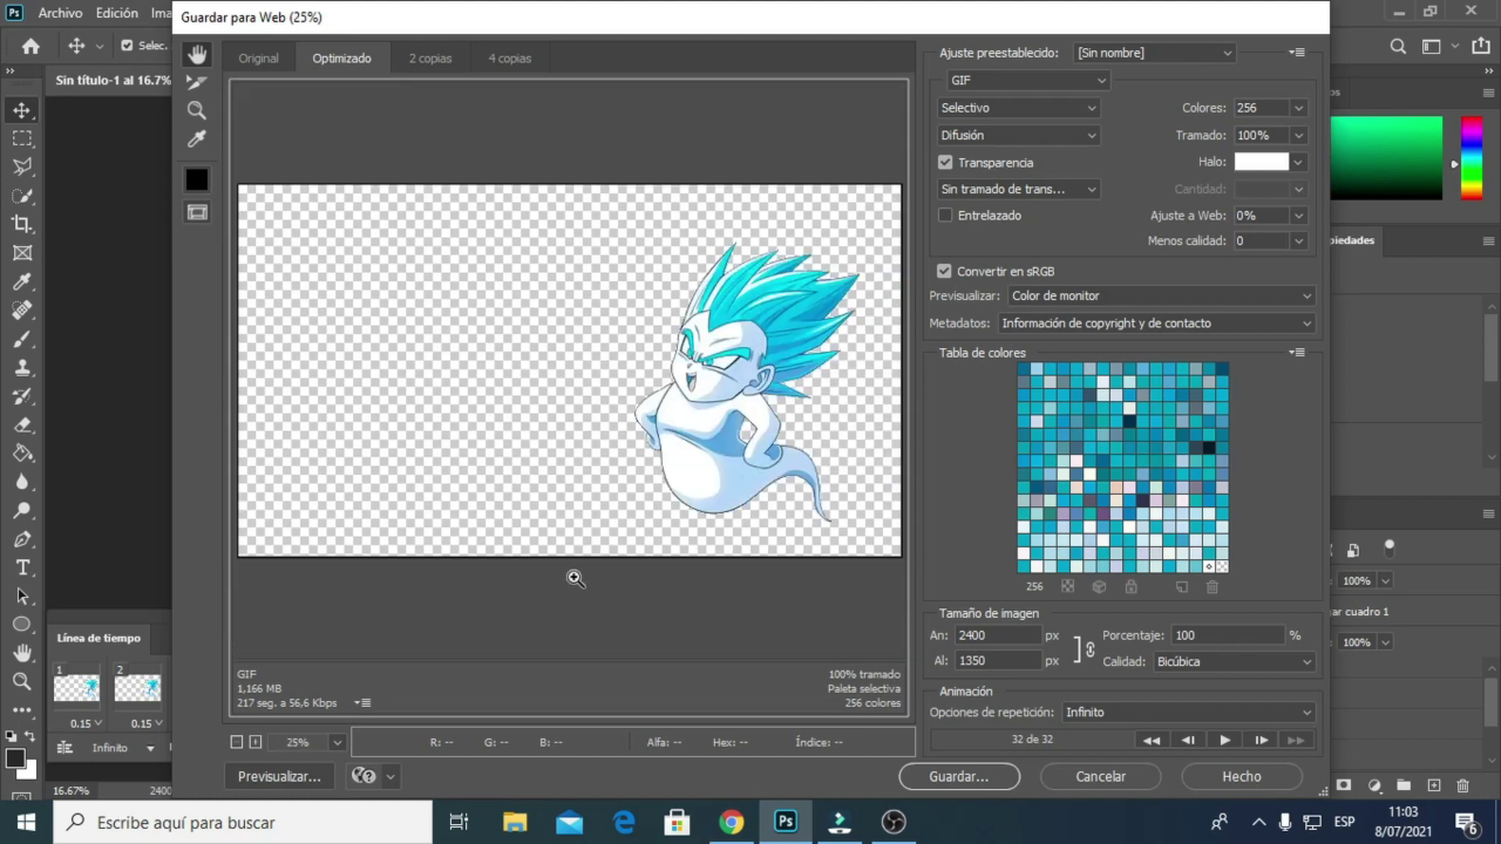
click(1223, 738)
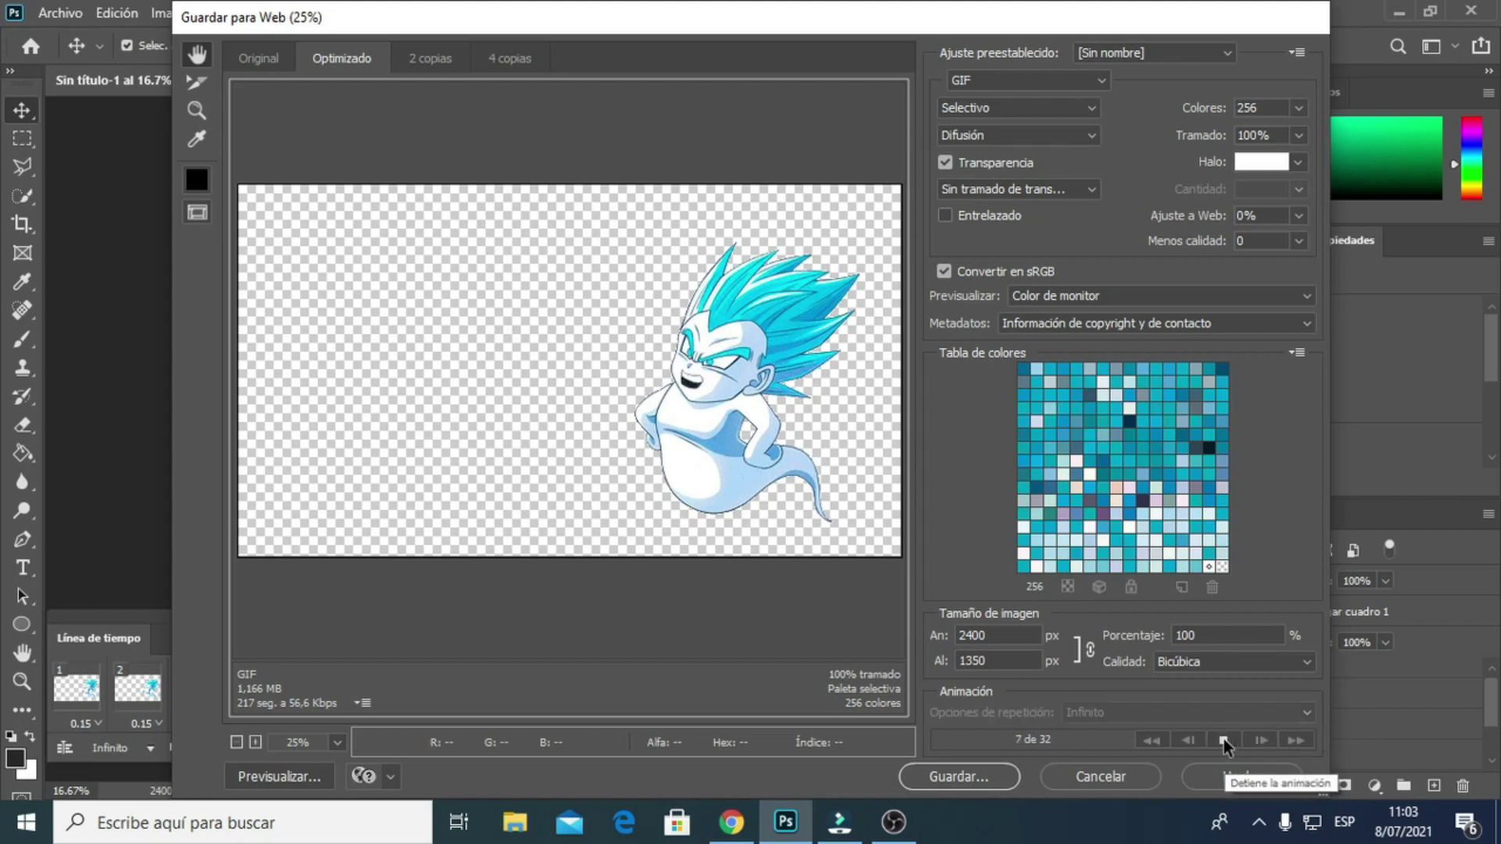
click(1223, 739)
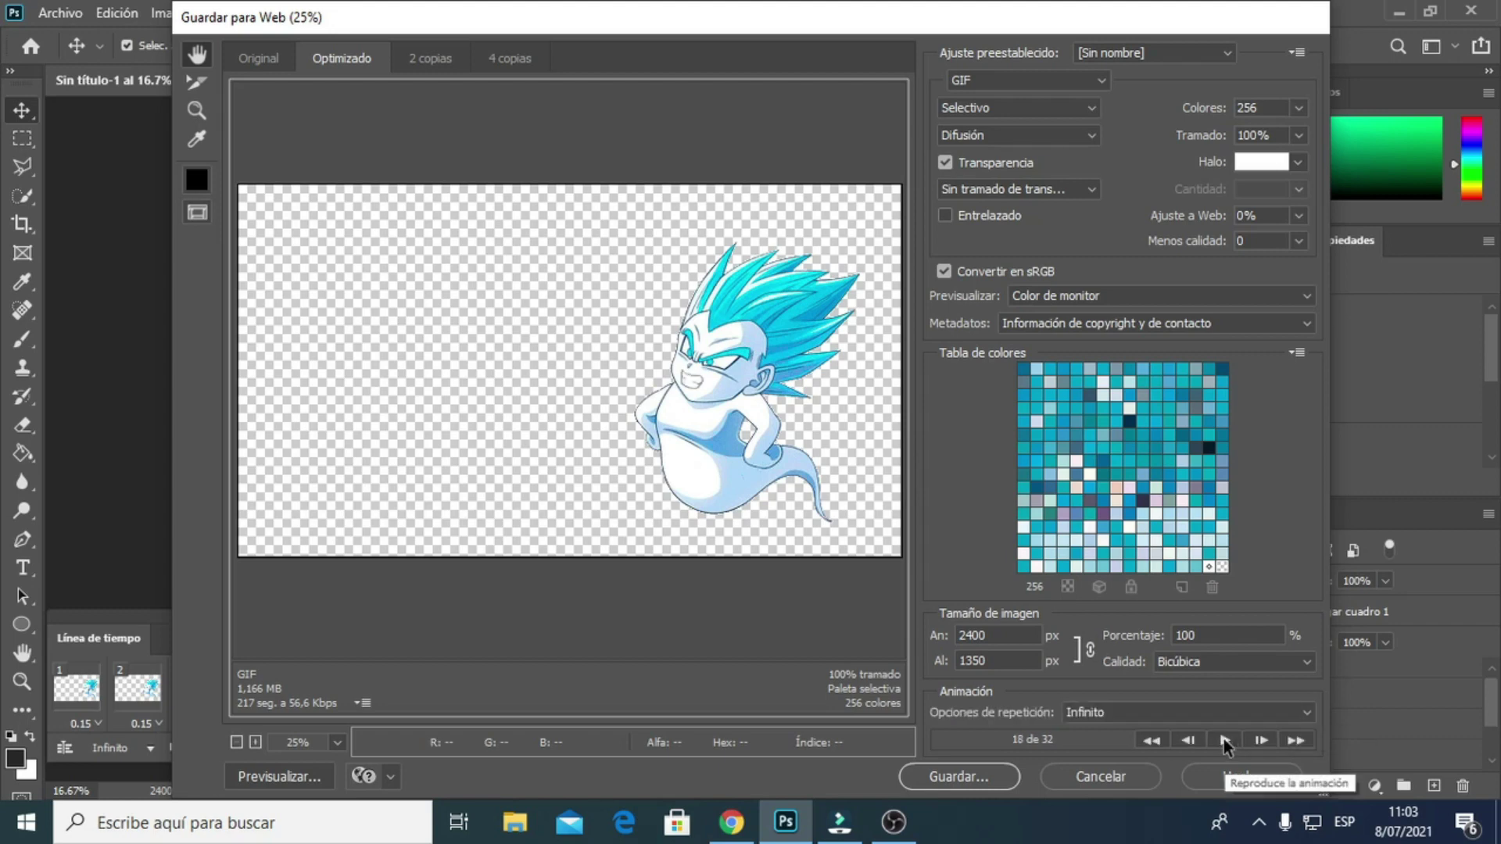
click(955, 776)
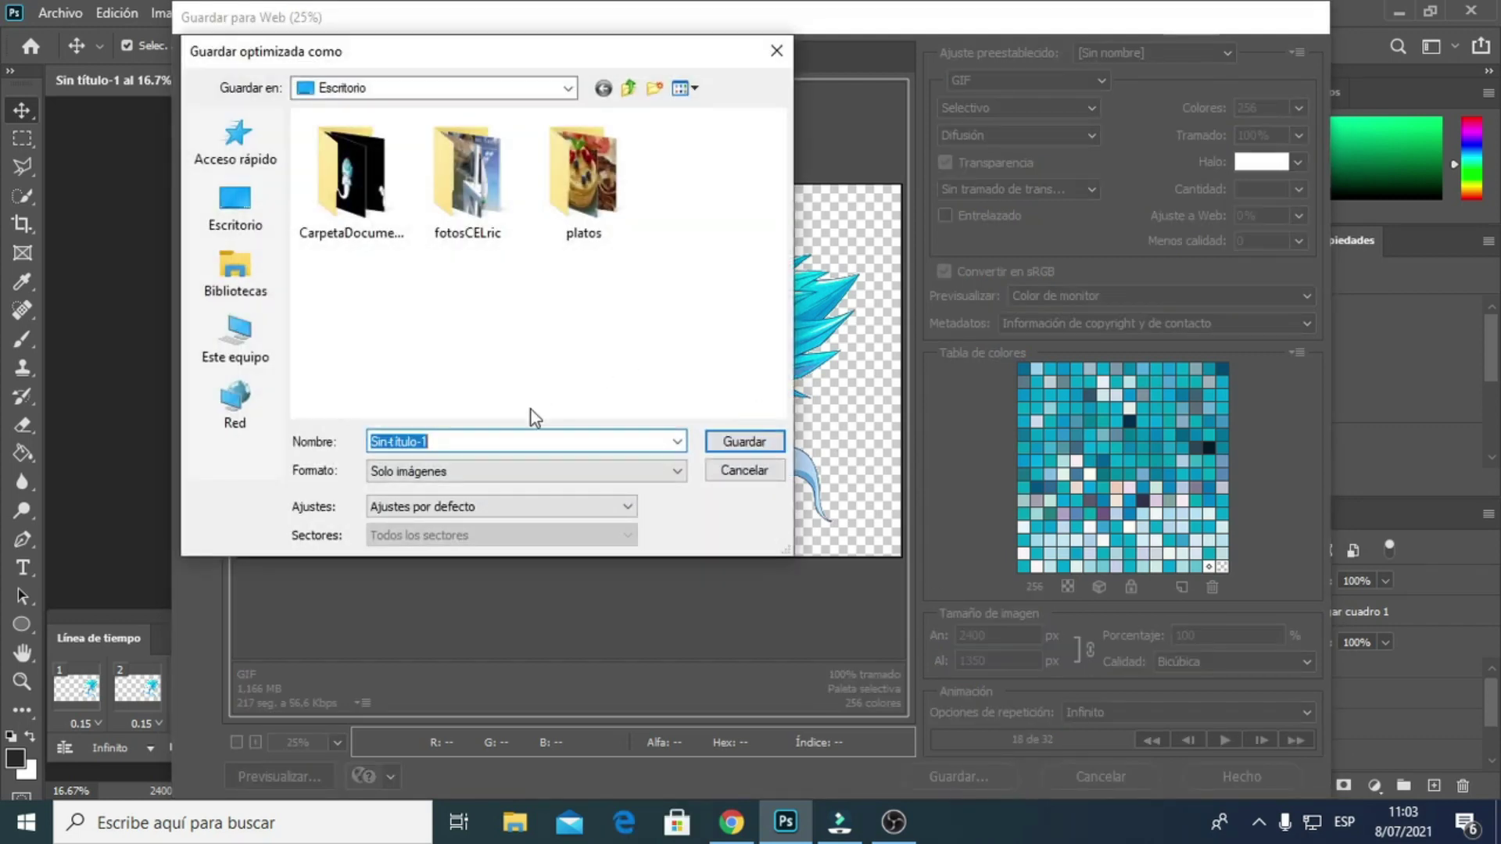
Save the animated GIF as 'fantasma' on the Escritorio.
text(fantasma)
click(250, 215)
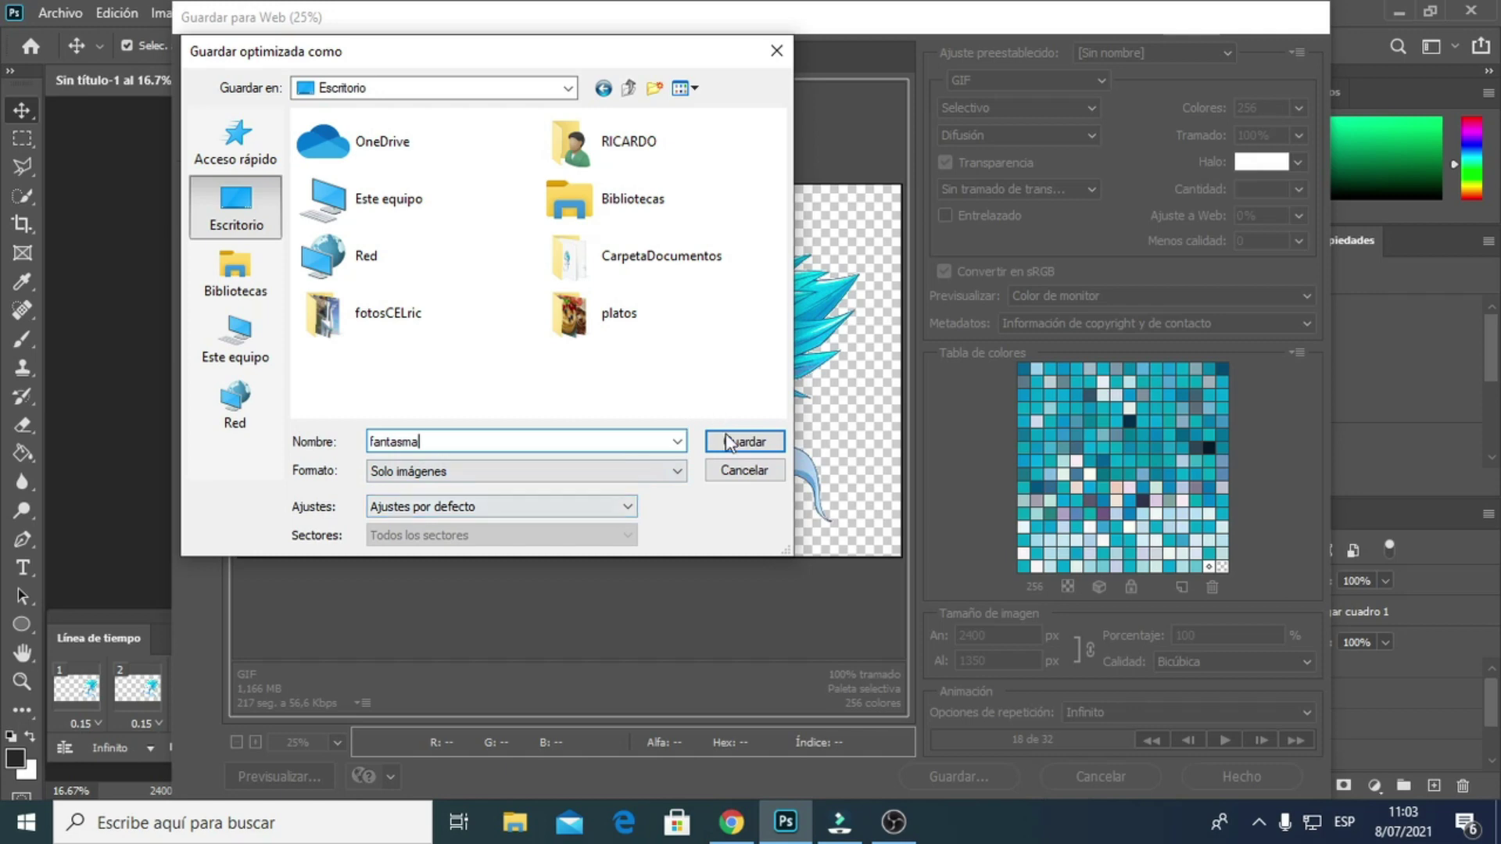
click(745, 443)
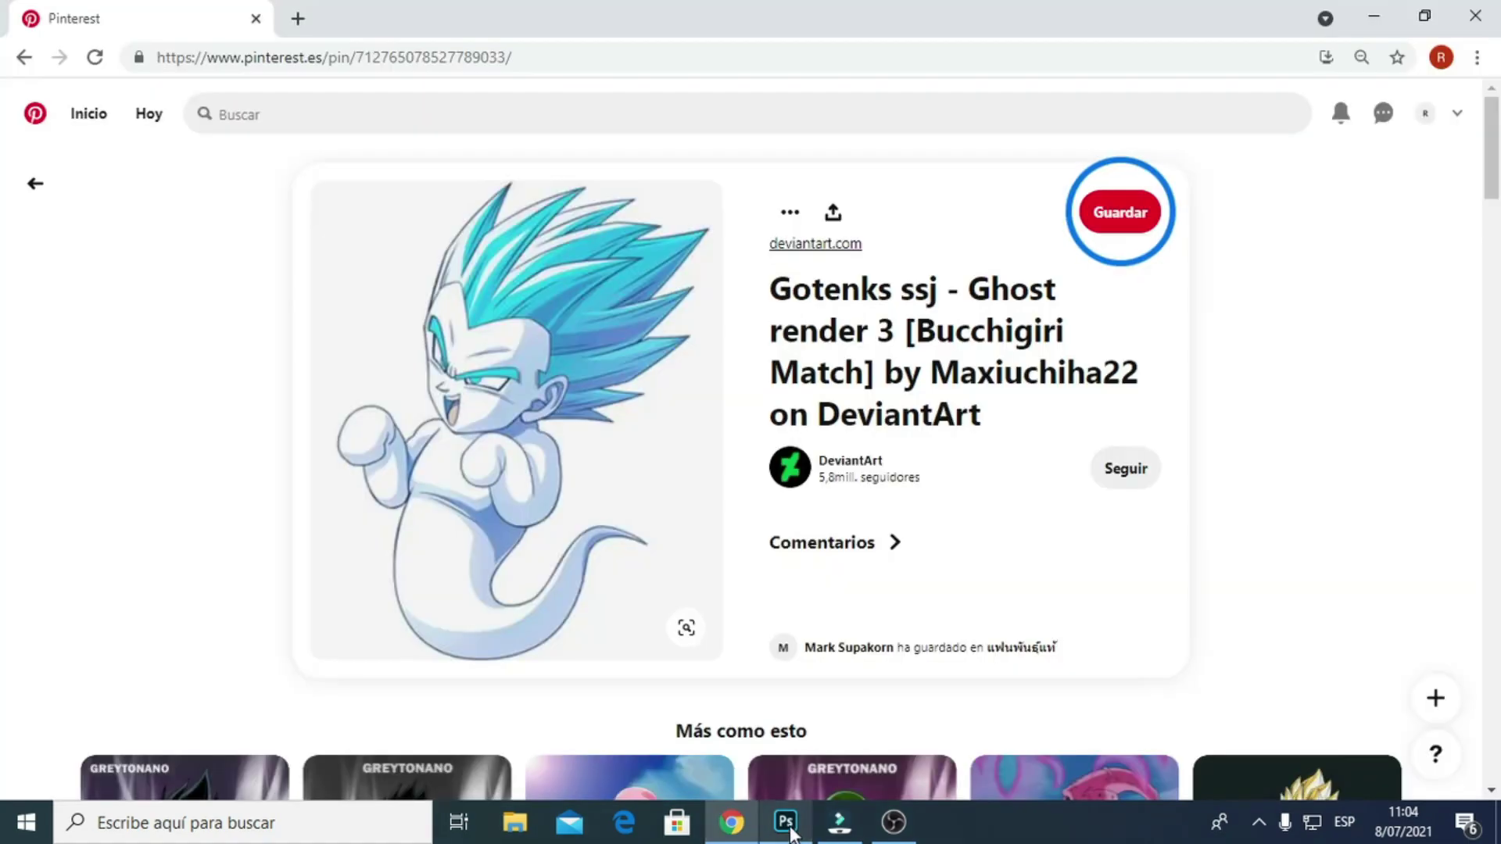
Minimize Photoshop and Chrome, watch fantasma.gif in Photos, then close it.
click(1399, 13)
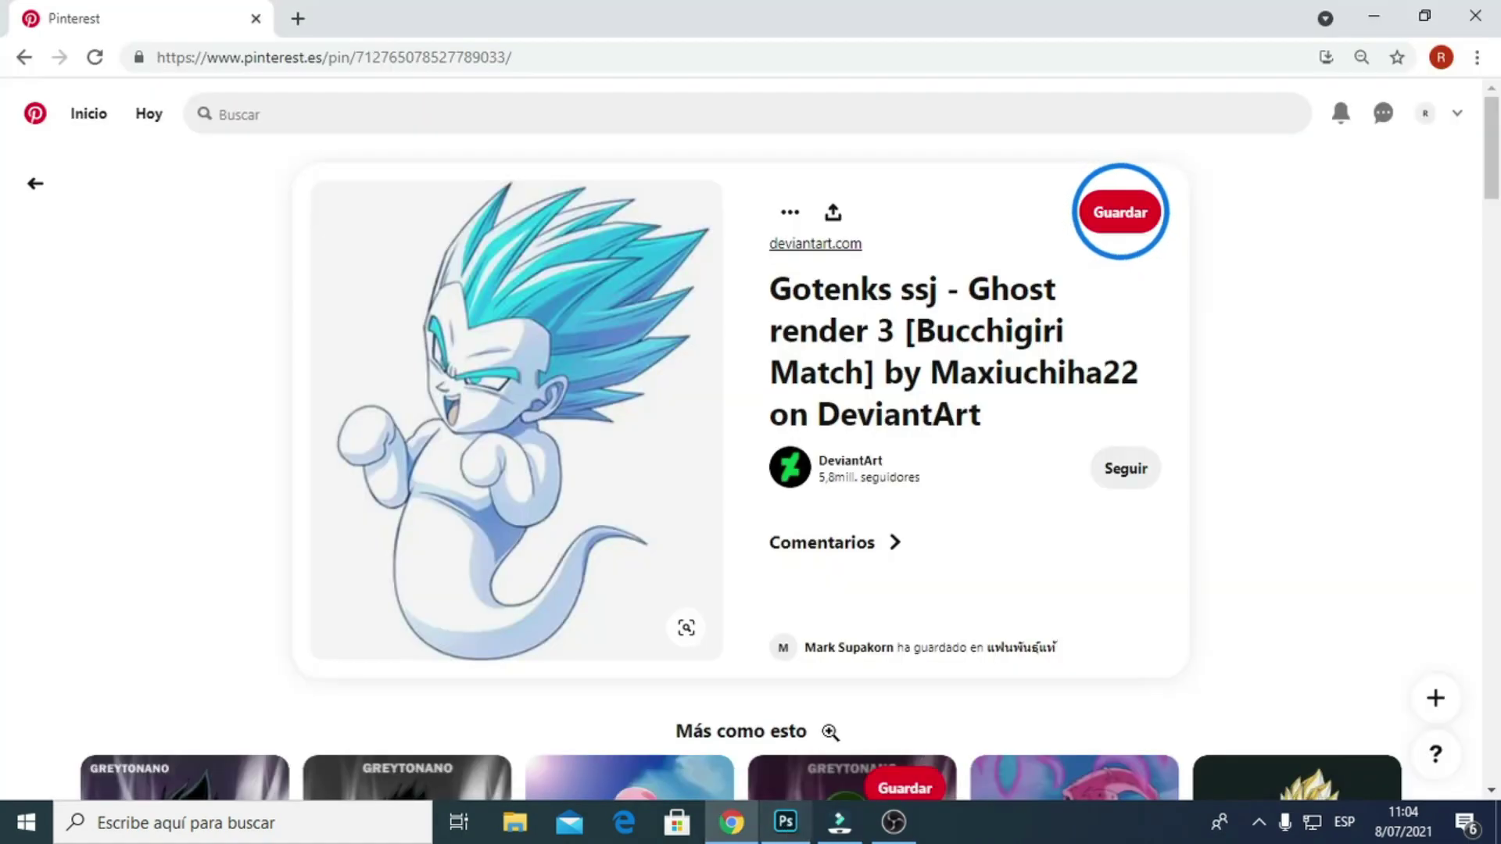
click(1372, 15)
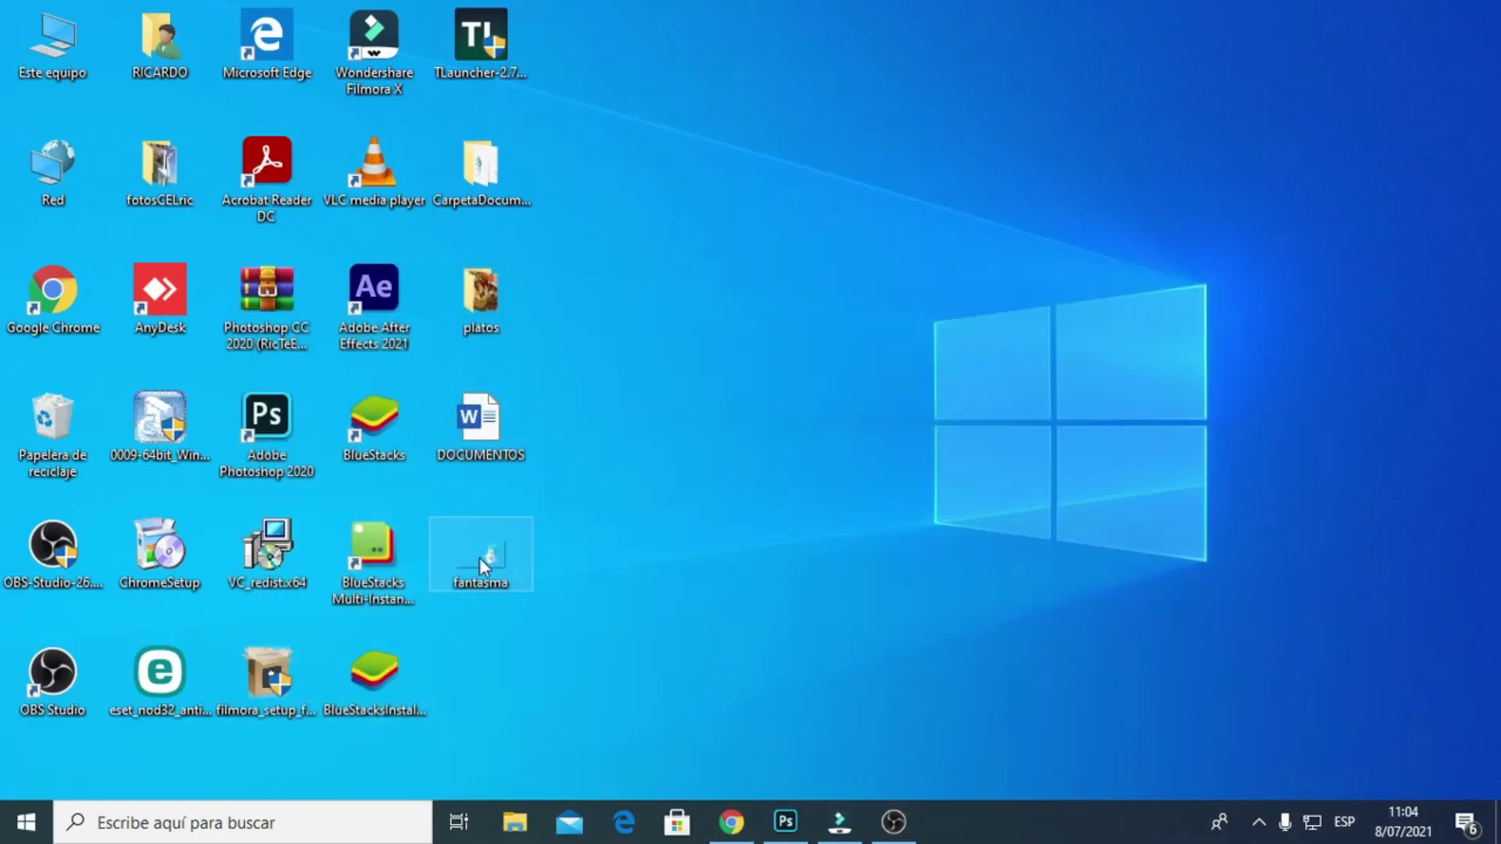
drag(791, 410, 829, 326)
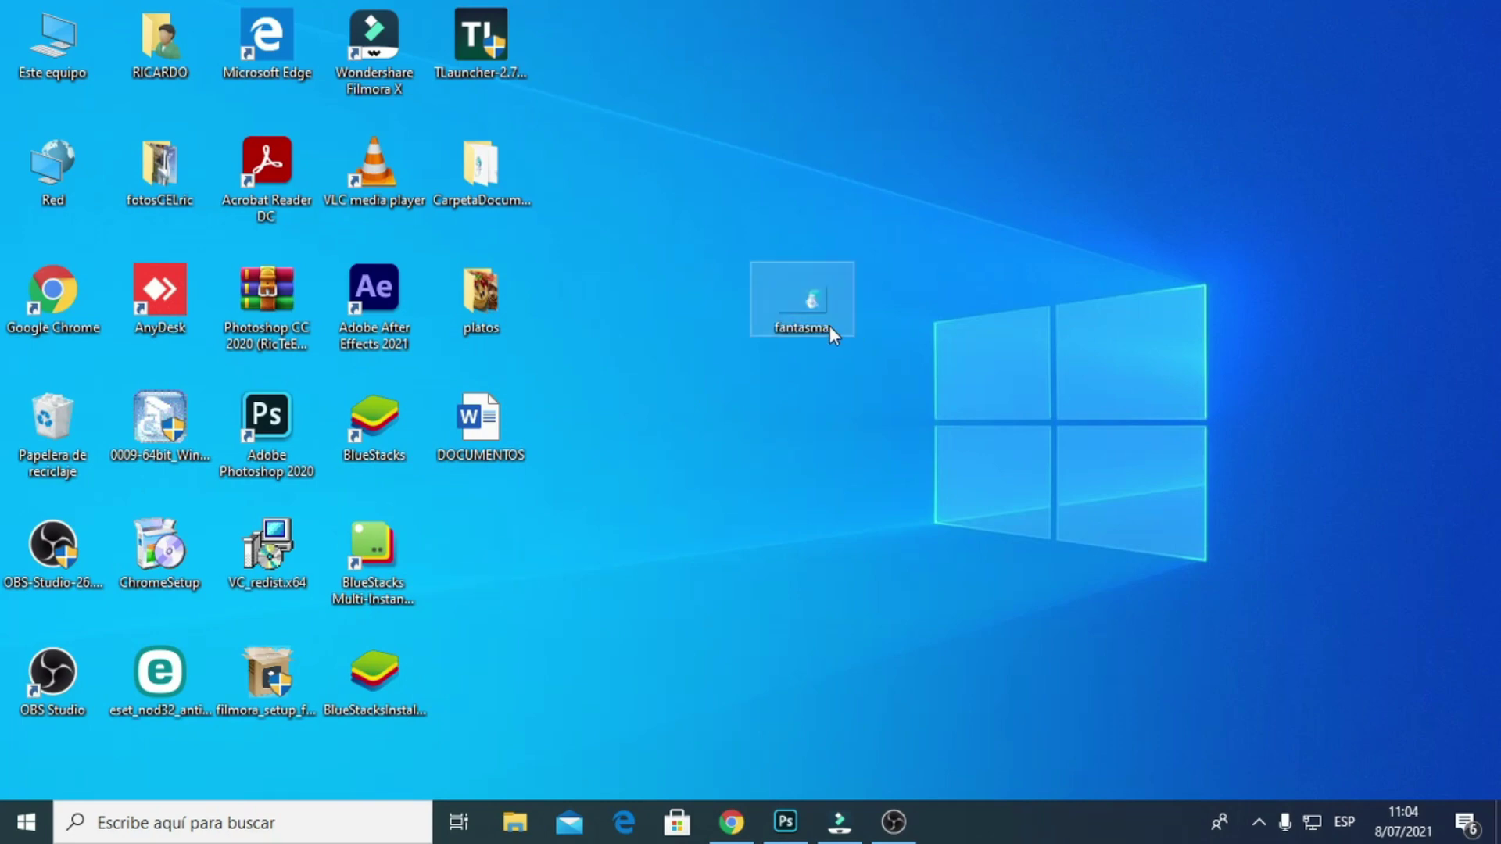
double_click(793, 299)
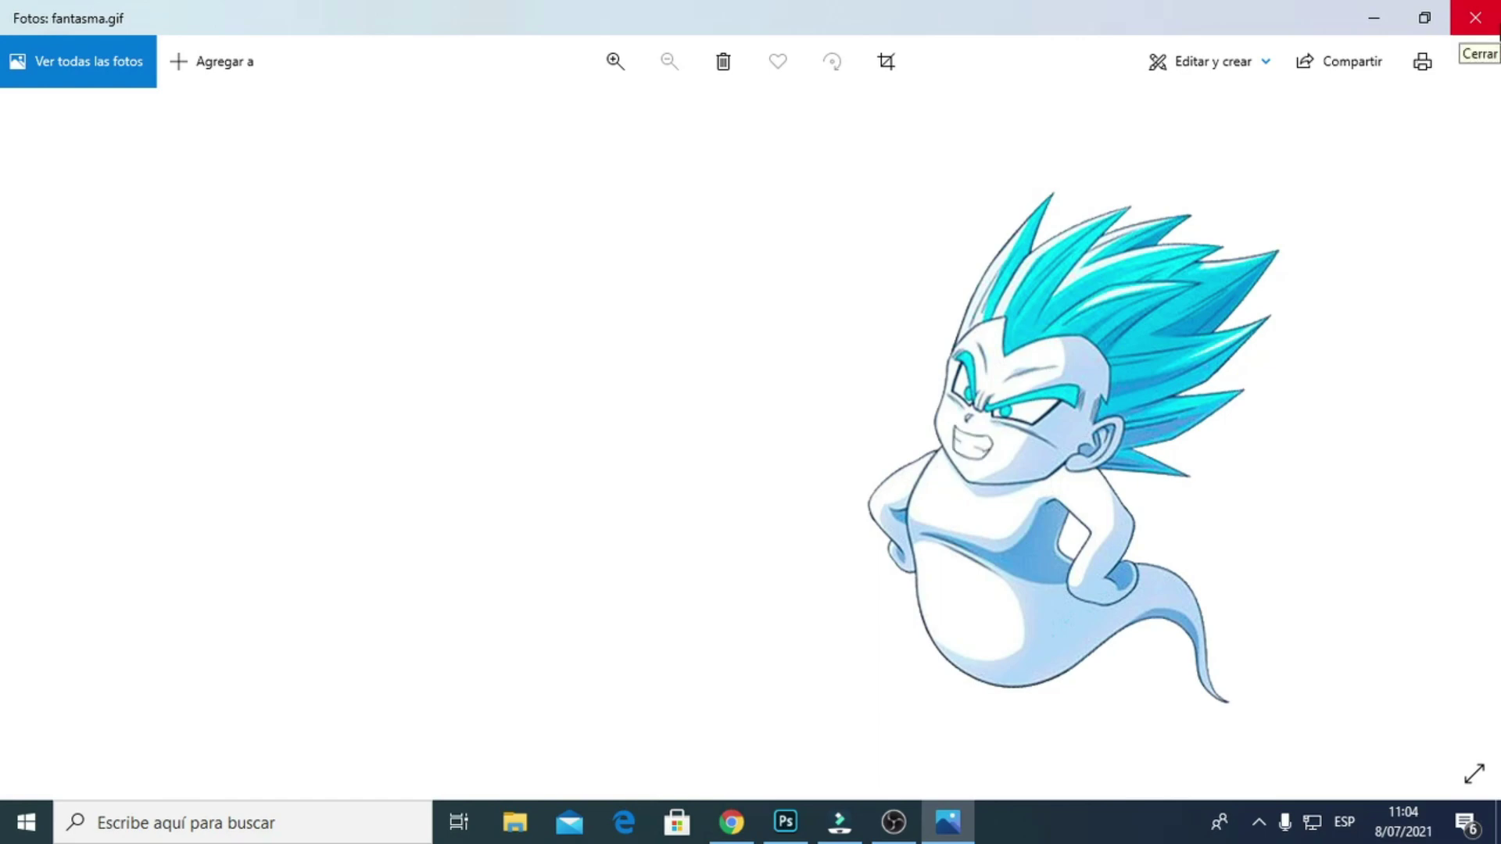
click(1478, 17)
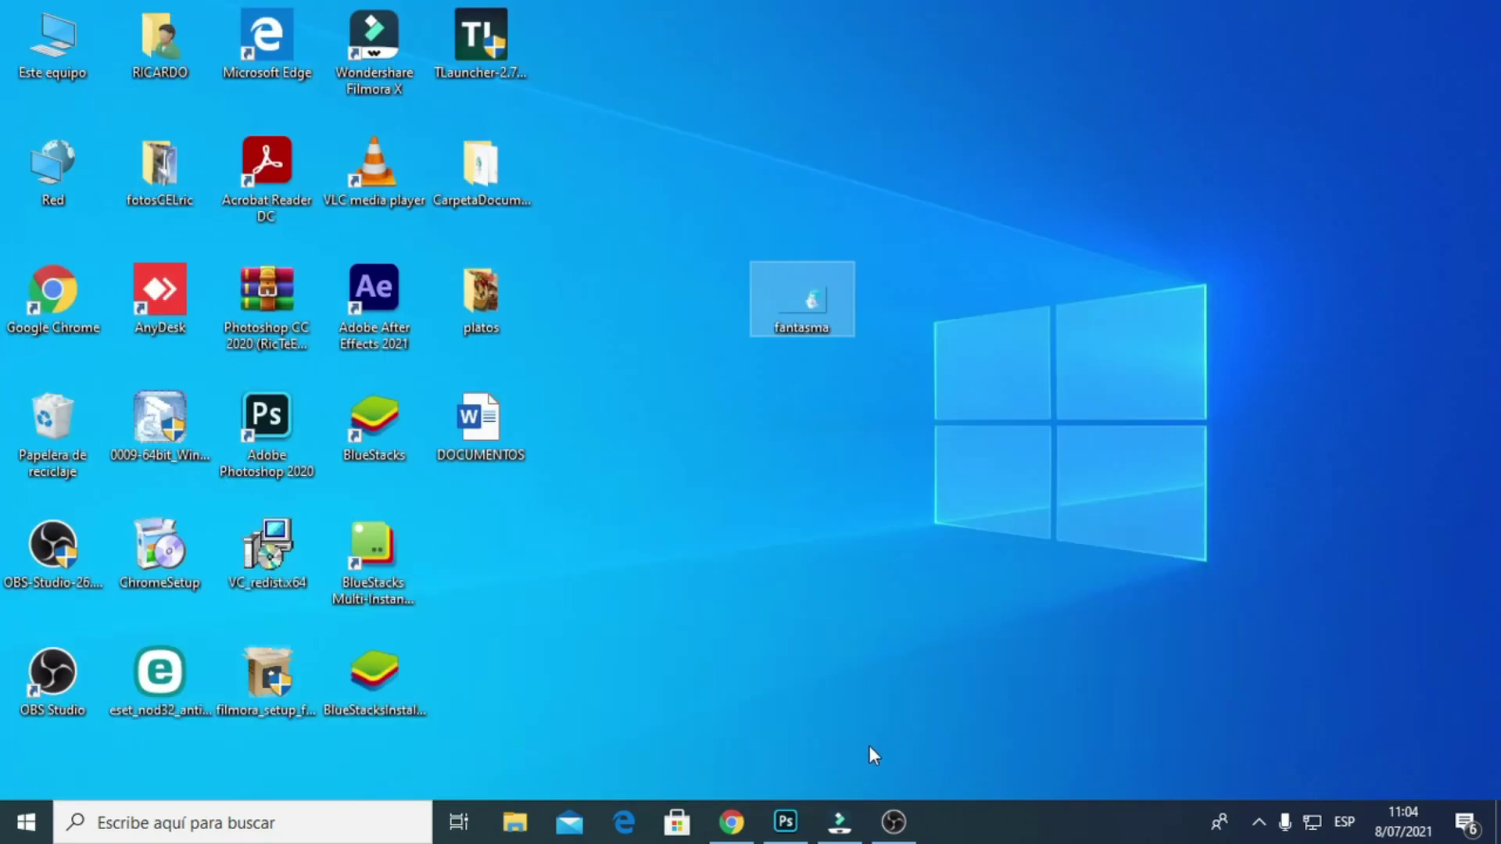
Add the blue Azul color background to the Filmora timeline.
click(842, 822)
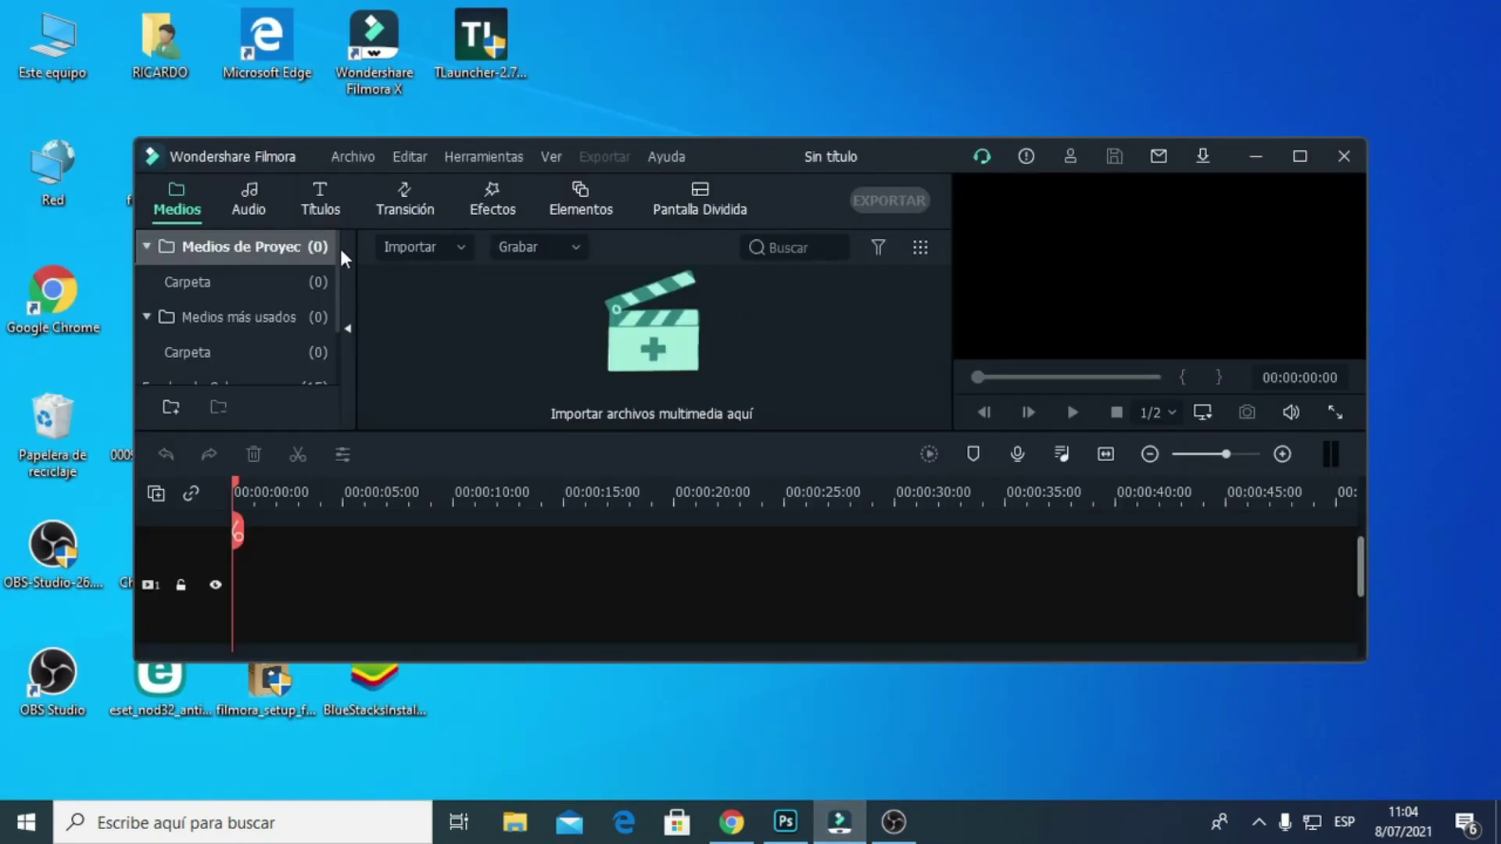
double_click(785, 162)
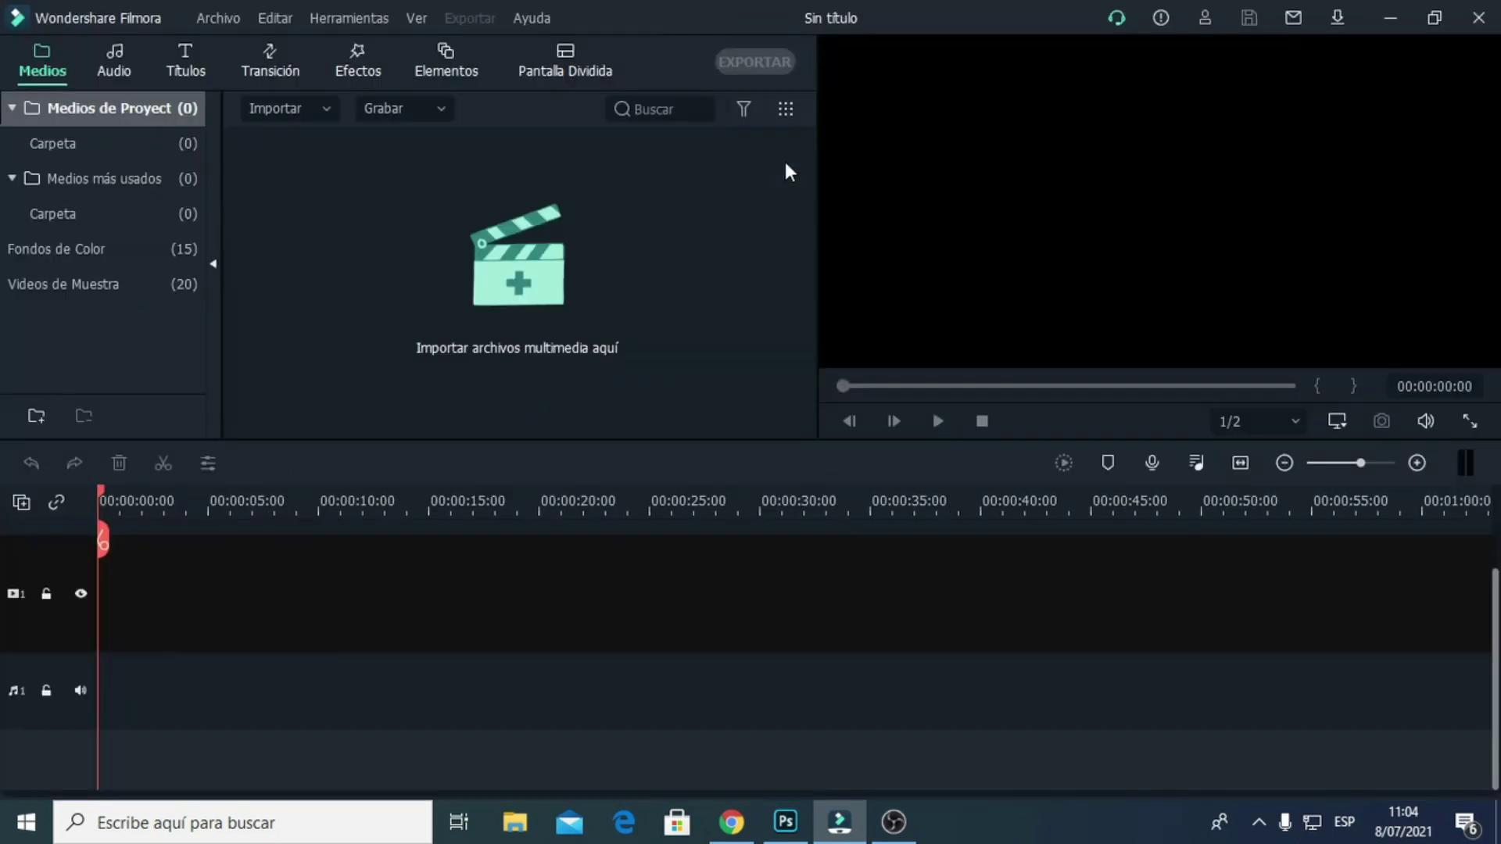
click(30, 250)
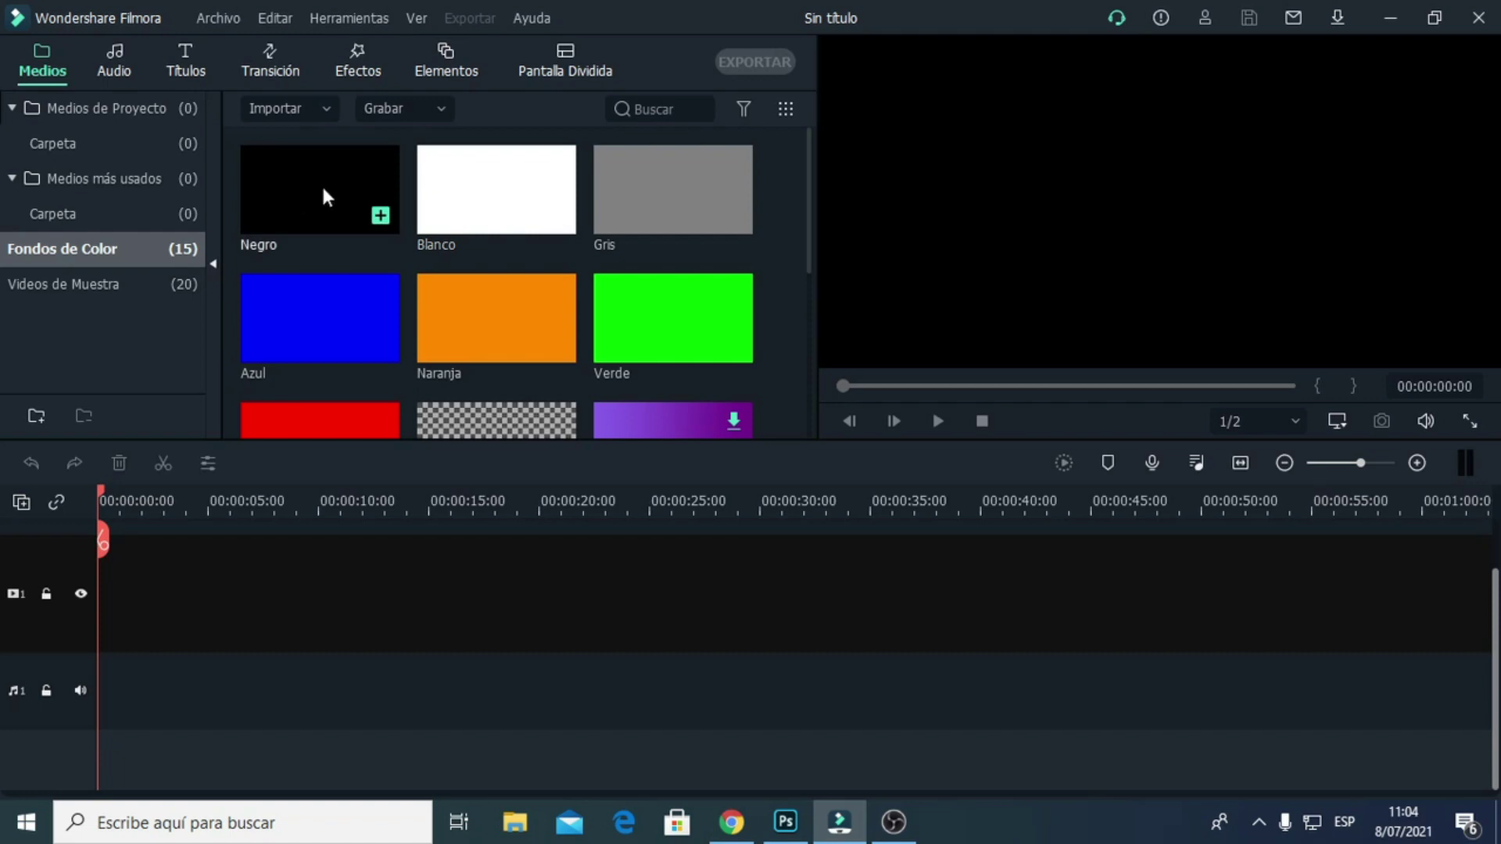
mouse_move(328, 317)
mouse_down()
mouse_move(2, 632)
mouse_move(47, 617)
mouse_up()
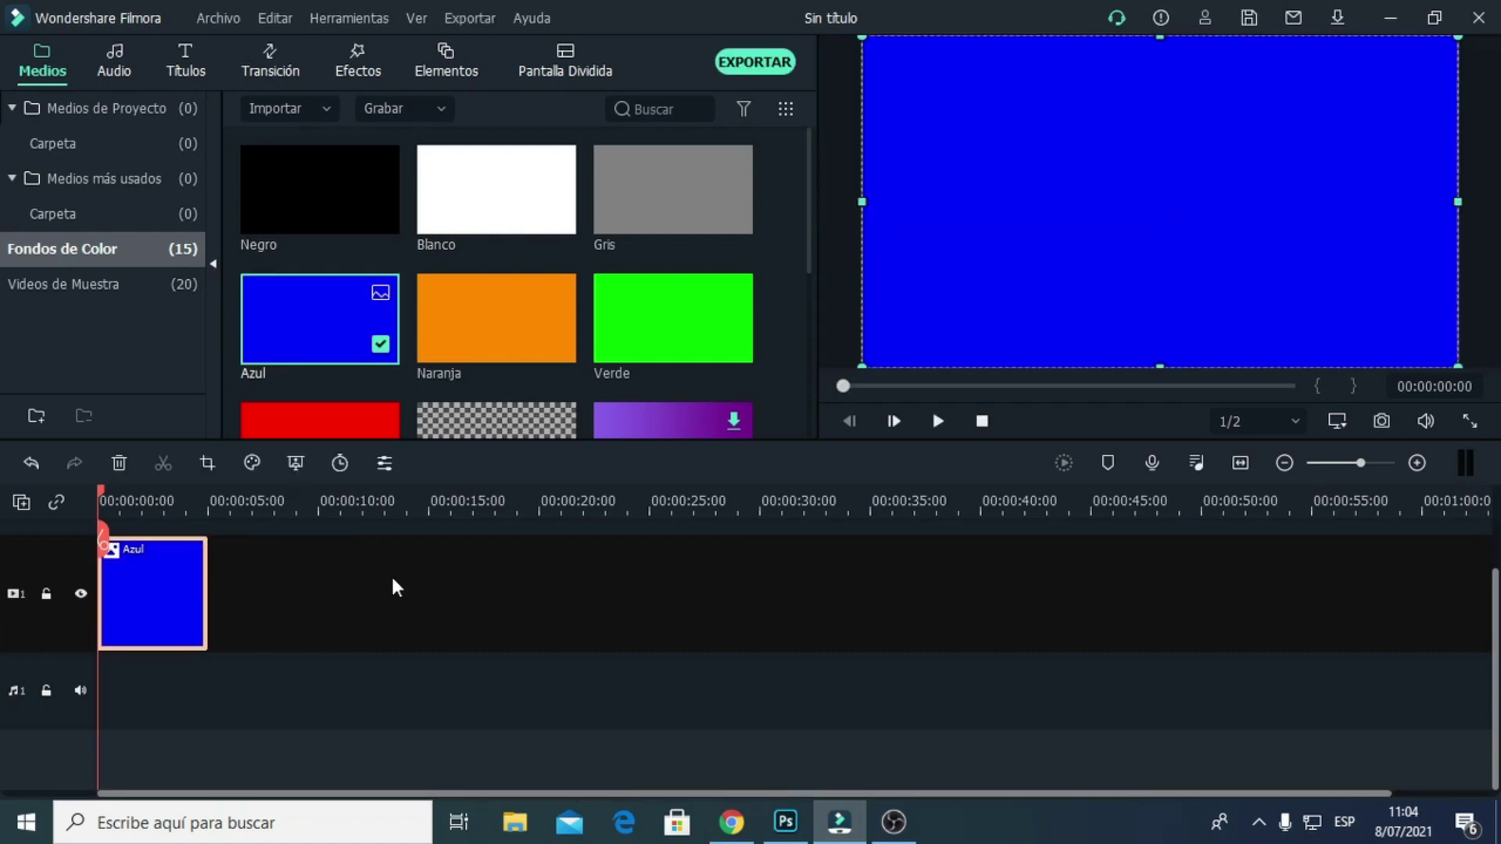
Import fantasma.gif from the desktop into project media and drag it to the timeline.
click(1435, 18)
drag(922, 140, 936, 419)
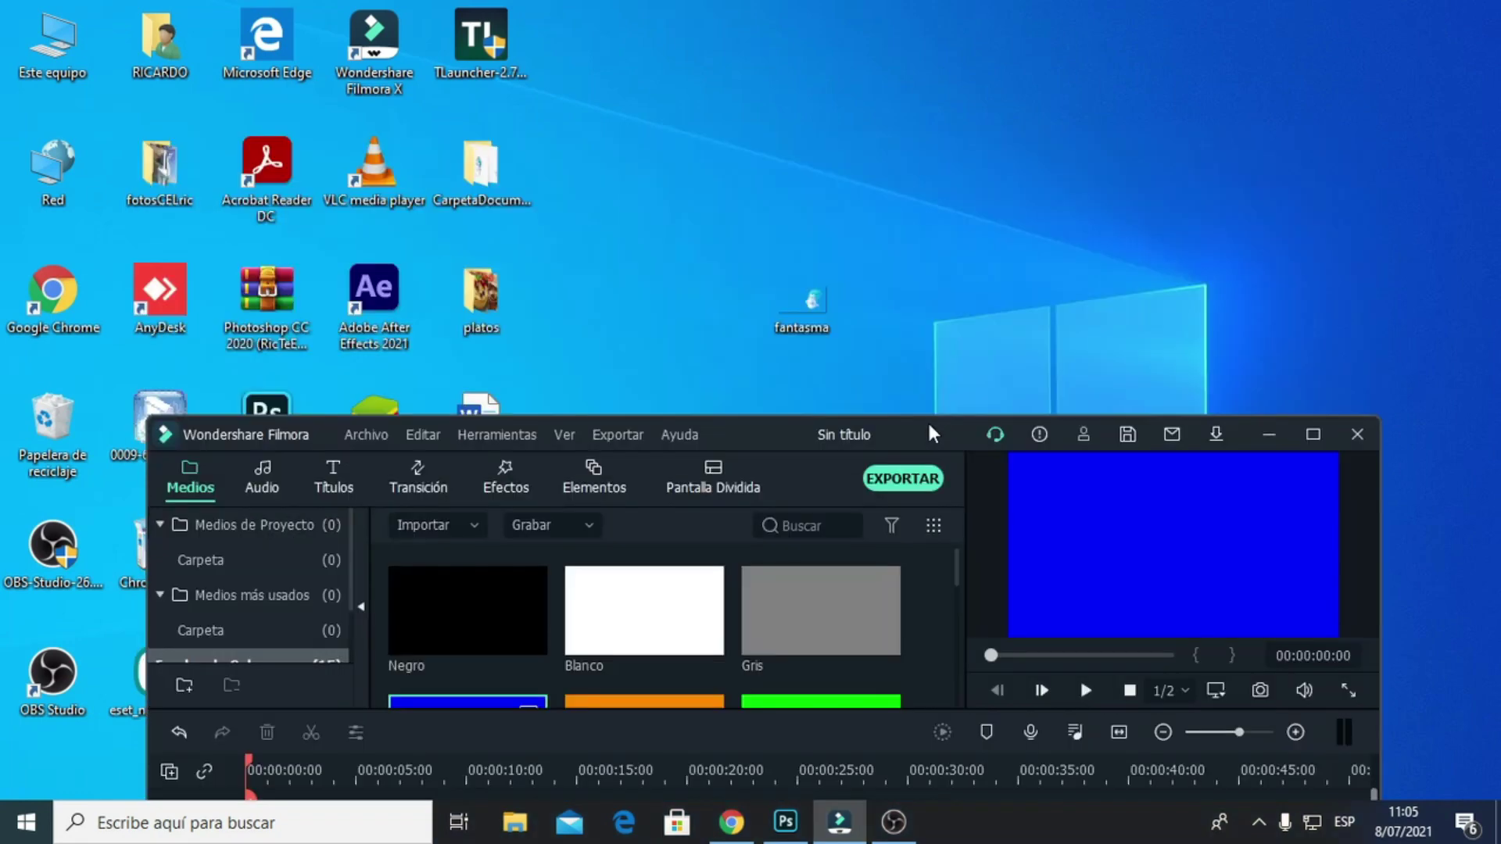
click(160, 524)
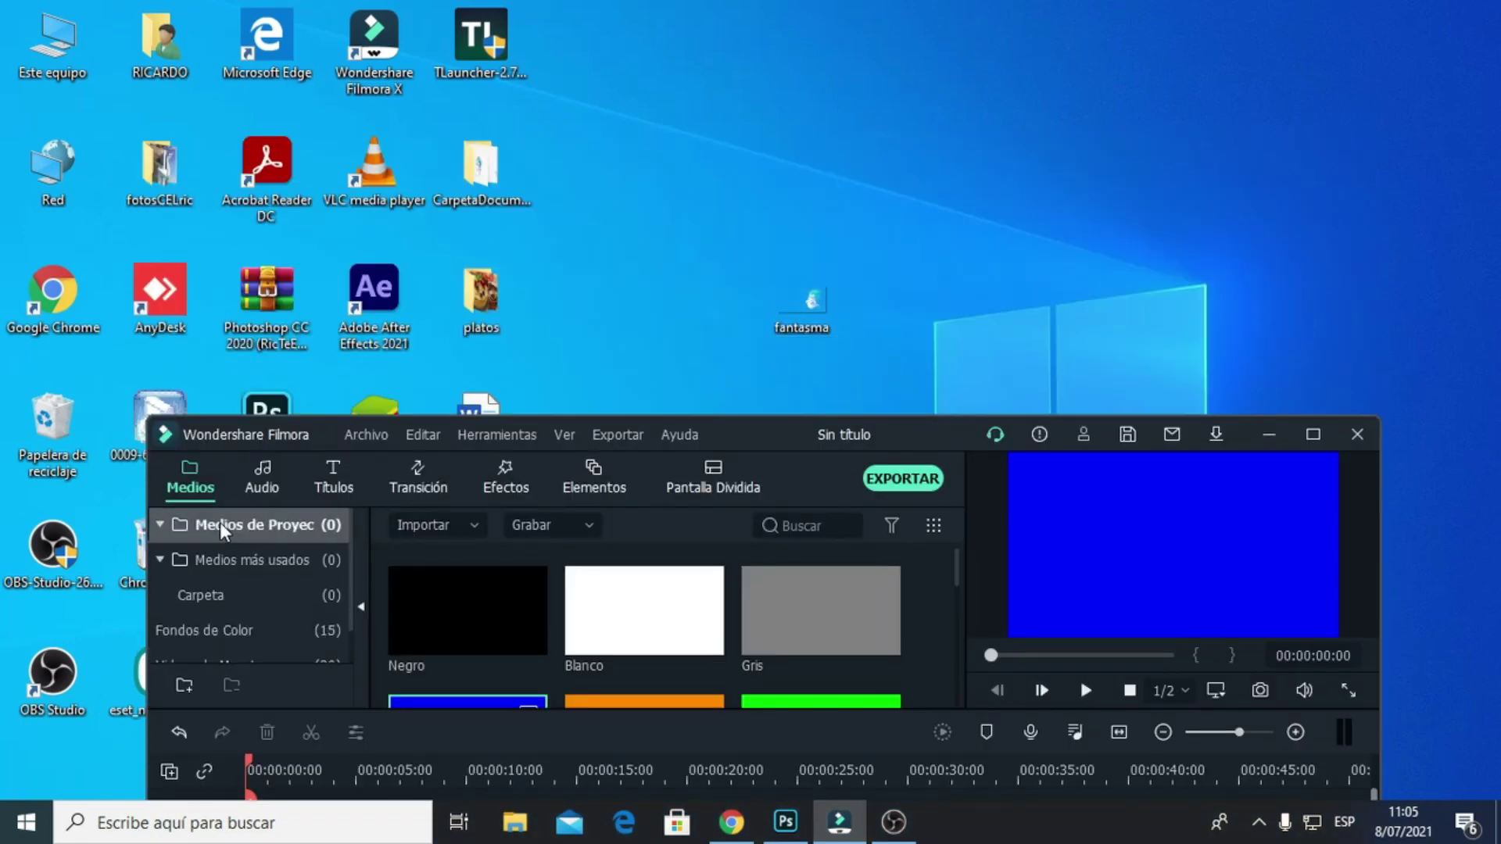
drag(812, 305, 569, 649)
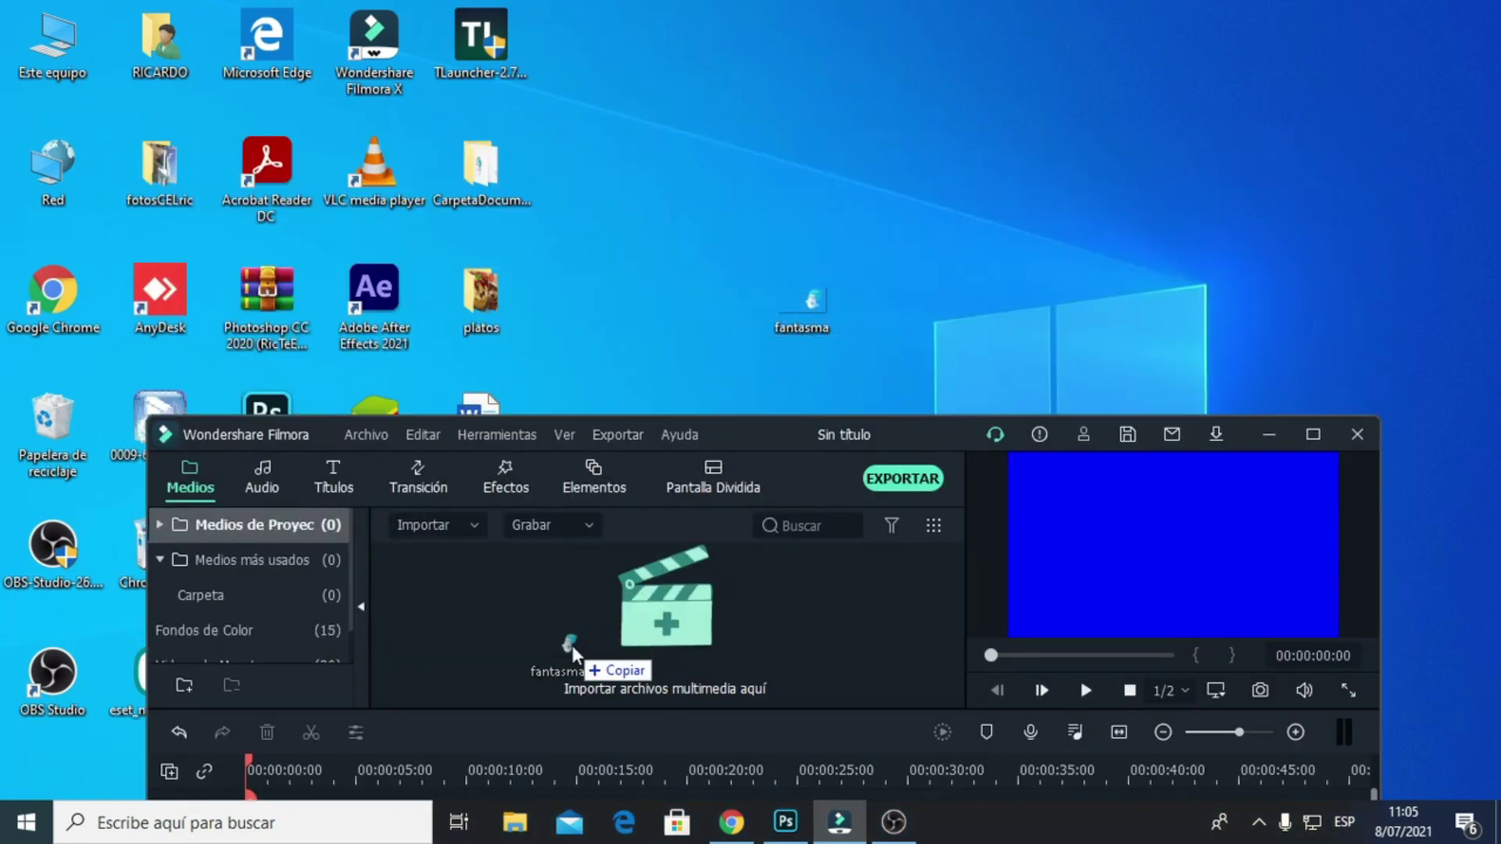
click(1312, 434)
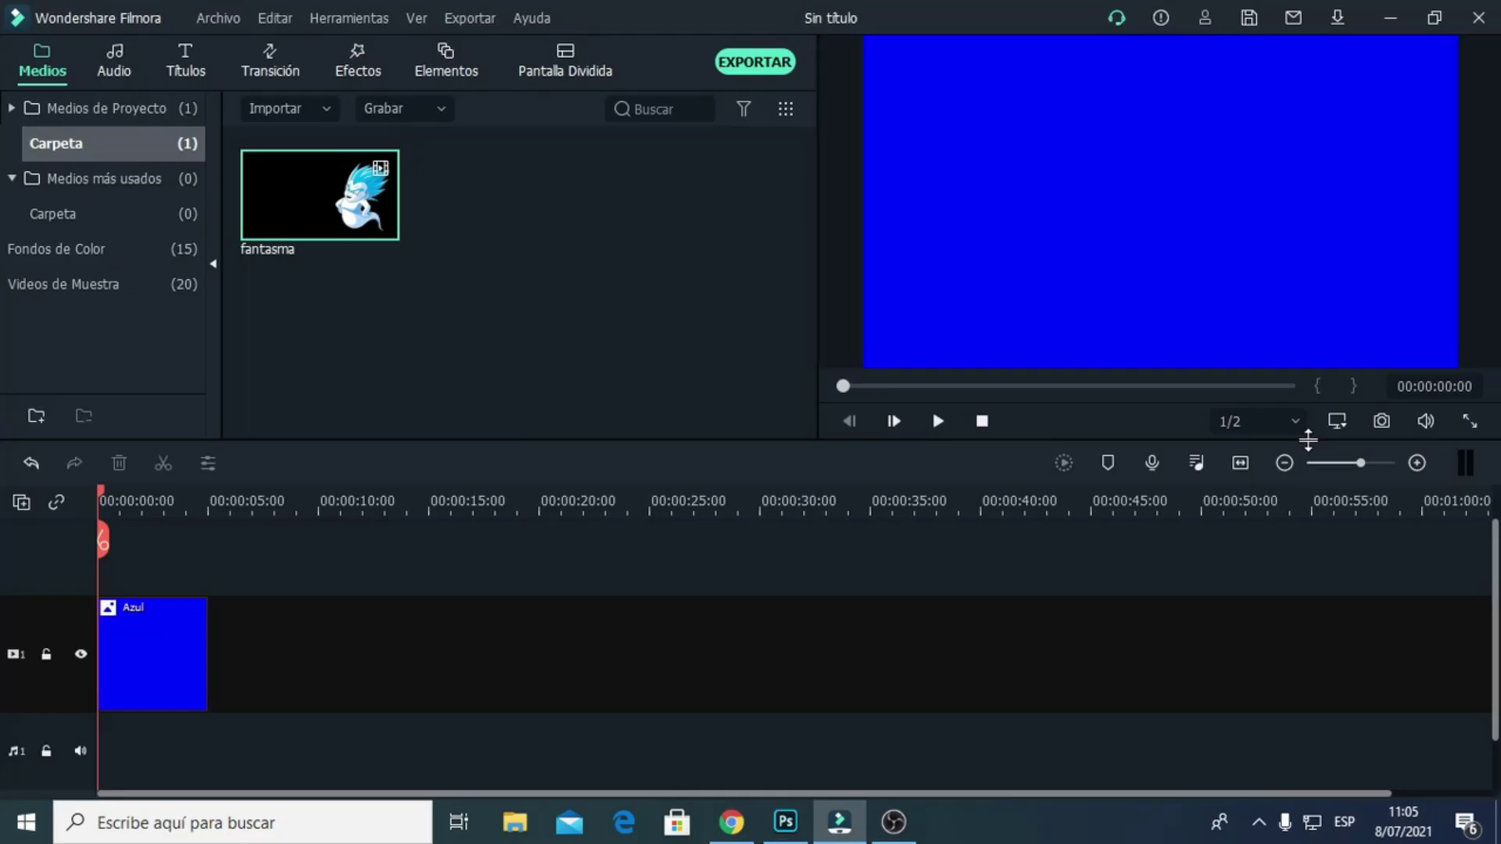
drag(295, 235, 109, 582)
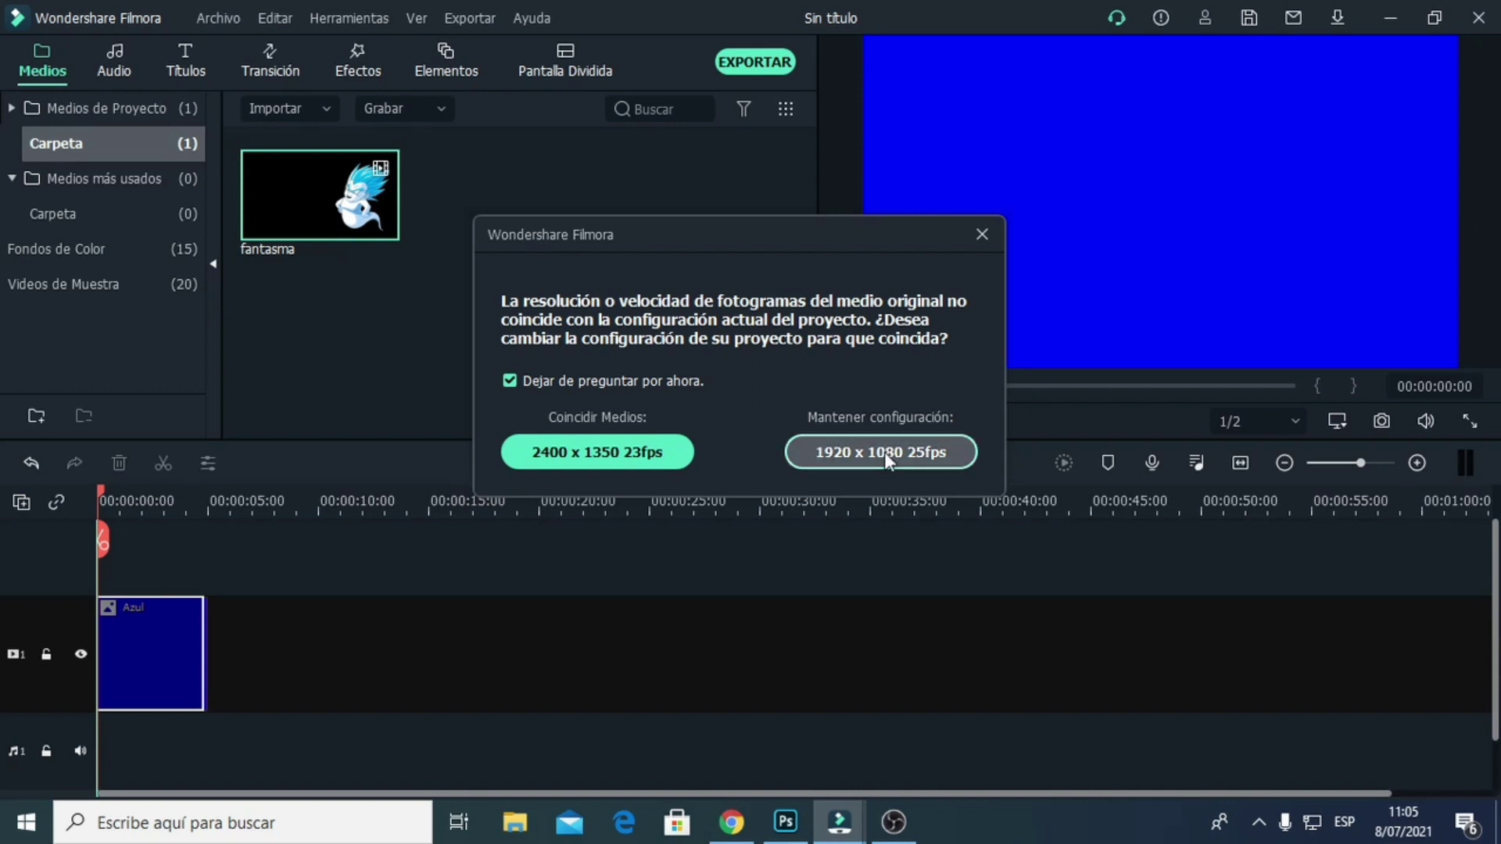
Keep the 1920 x 1080 25fps project settings and place fantasma on a track above Azul.
click(885, 452)
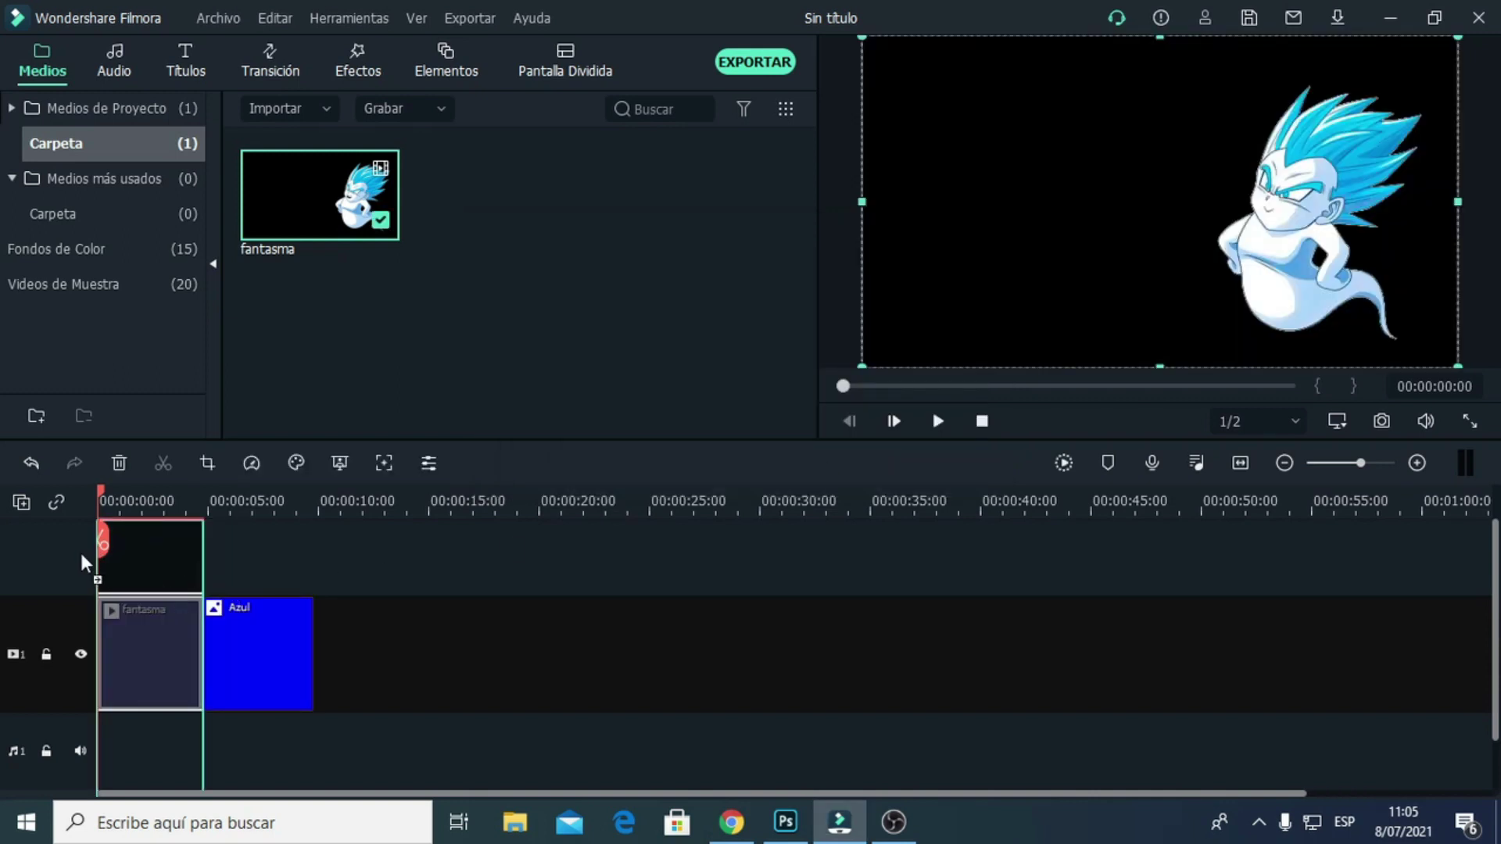
drag(156, 632, 86, 565)
drag(241, 721, 101, 746)
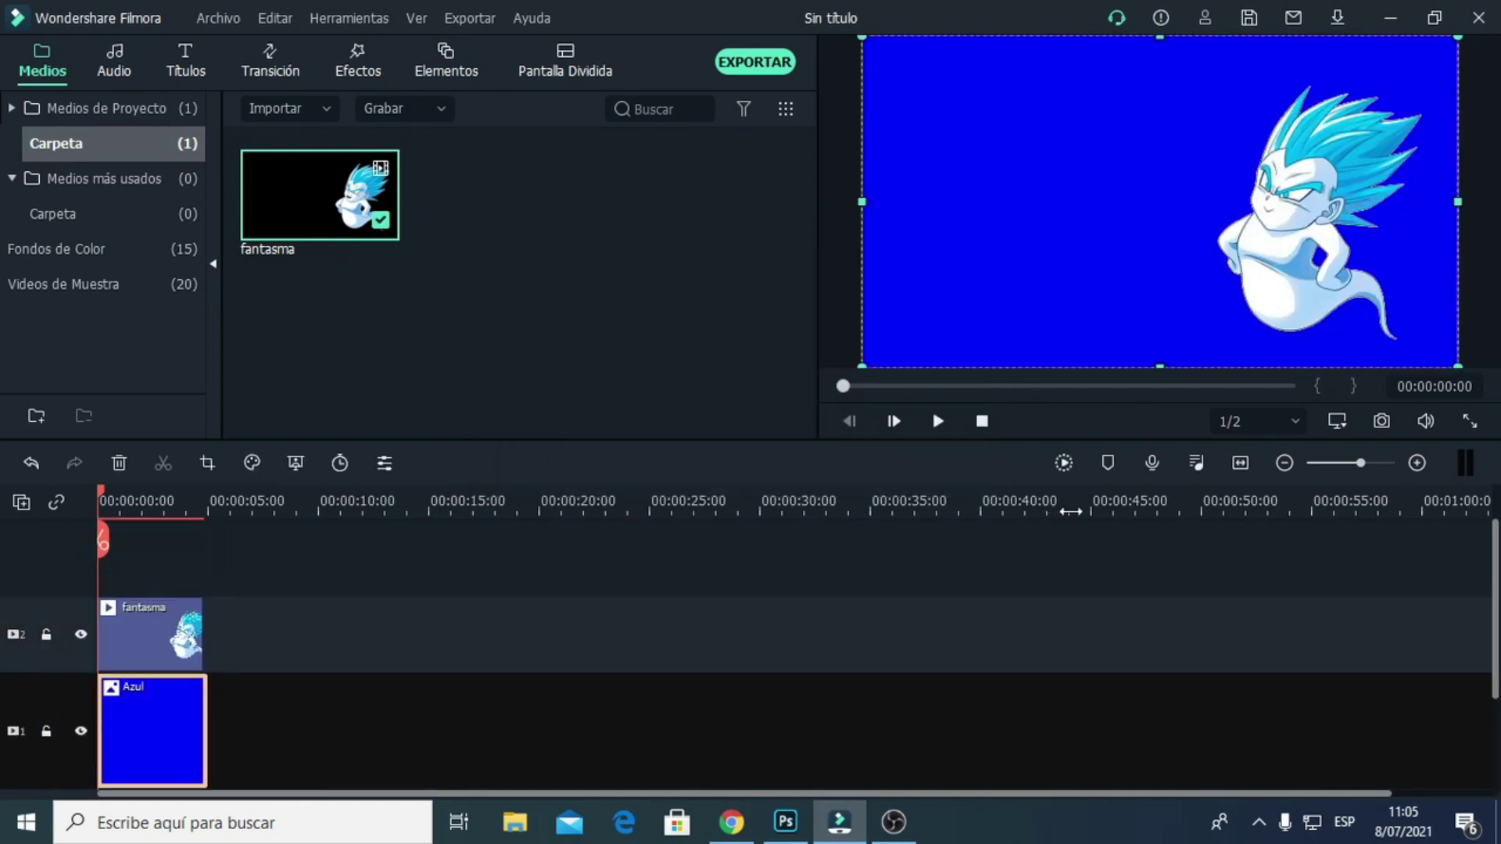
click(940, 421)
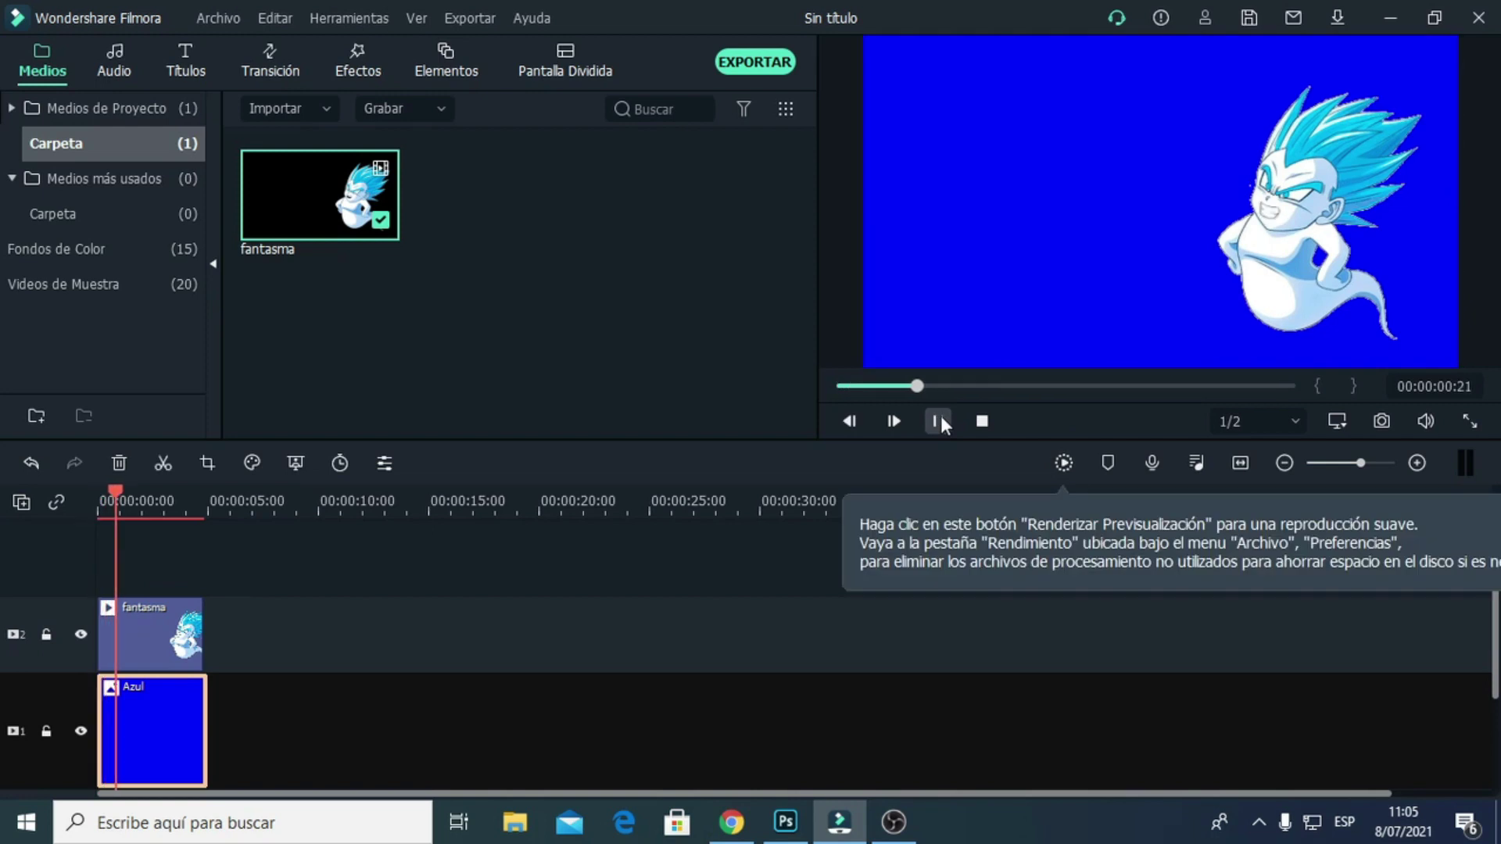
click(940, 418)
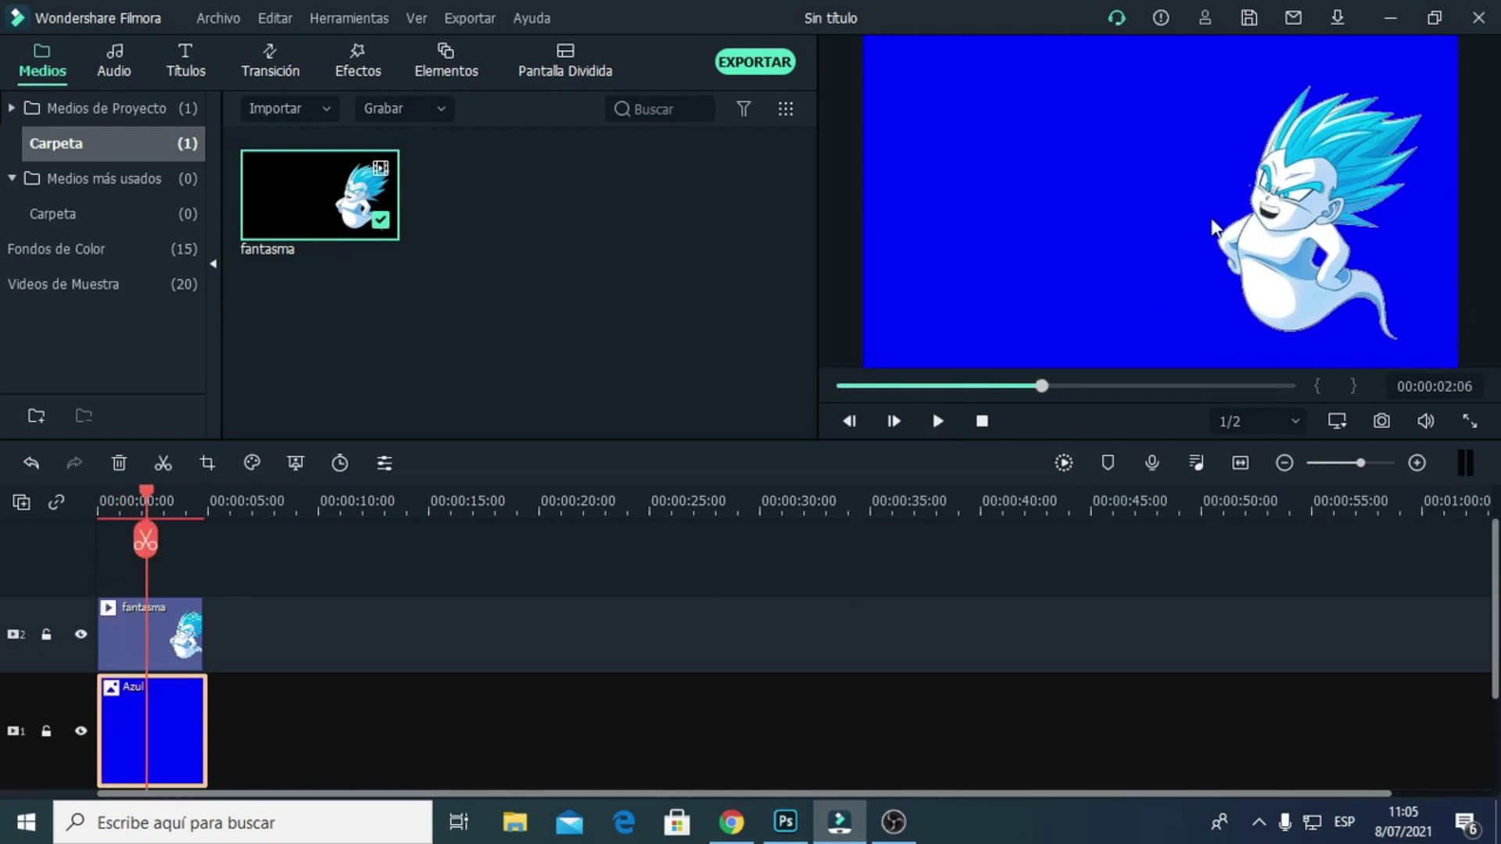
Shrink the ghost overlay and move it to the lower right of the frame.
click(195, 613)
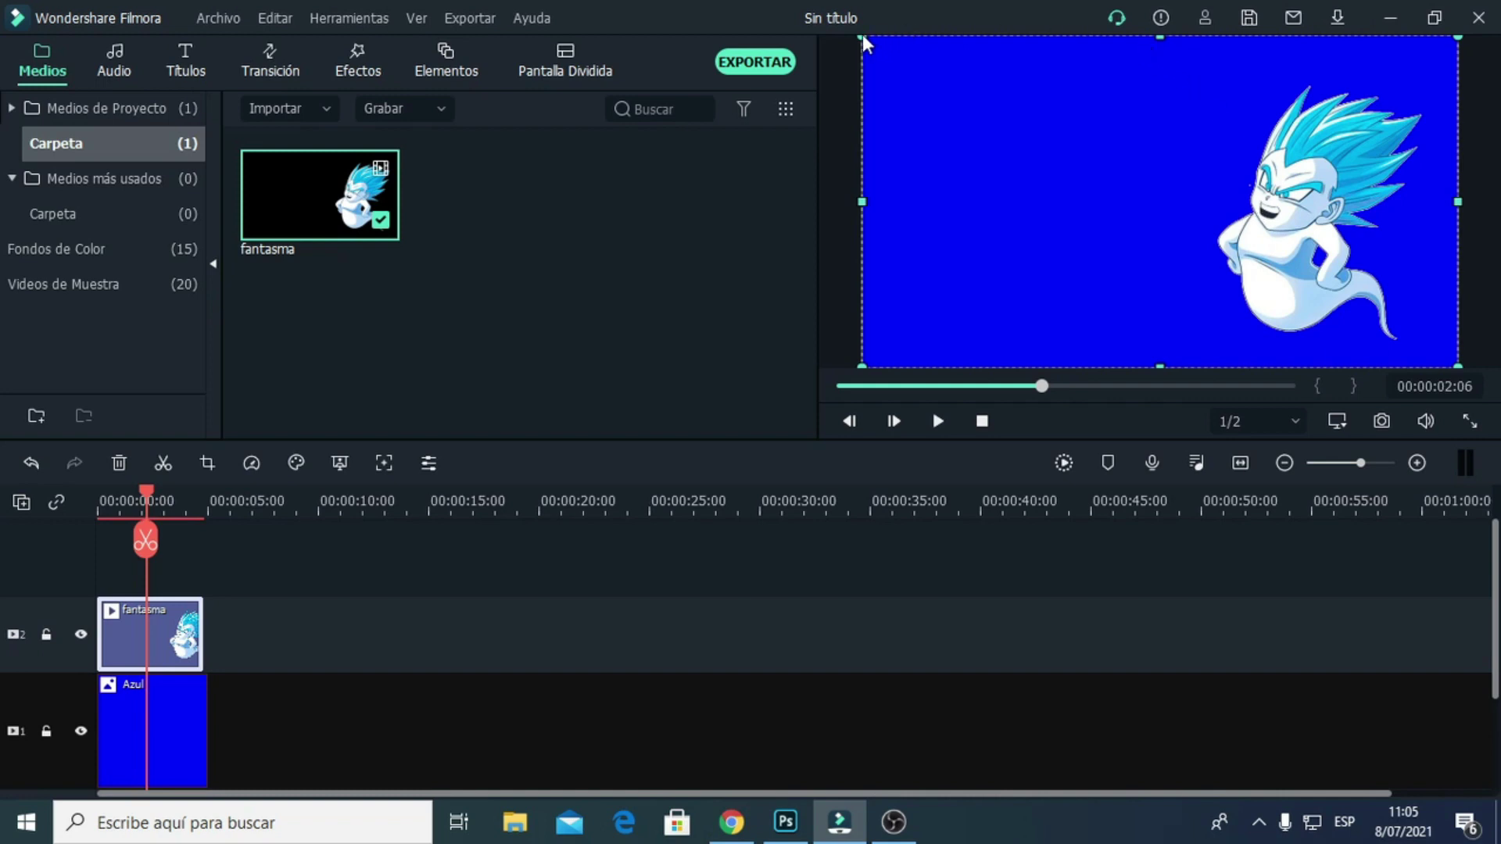
drag(863, 36, 1045, 133)
mouse_move(1274, 263)
mouse_down()
mouse_move(970, 277)
mouse_move(1297, 266)
mouse_up()
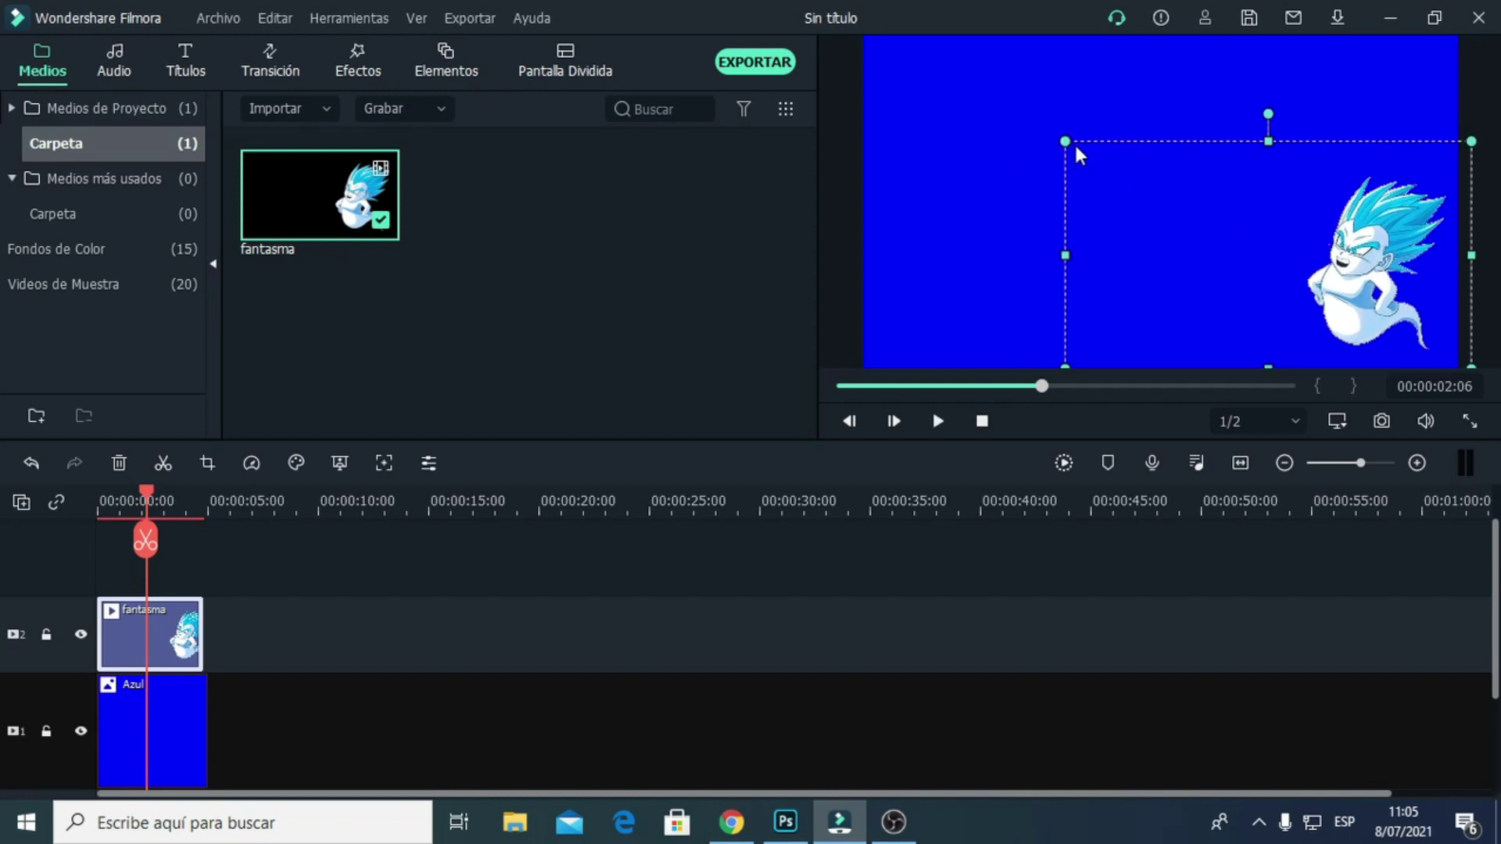
drag(1306, 227, 1293, 223)
click(1250, 376)
Set preview quality to Completo and render the preview.
click(1232, 422)
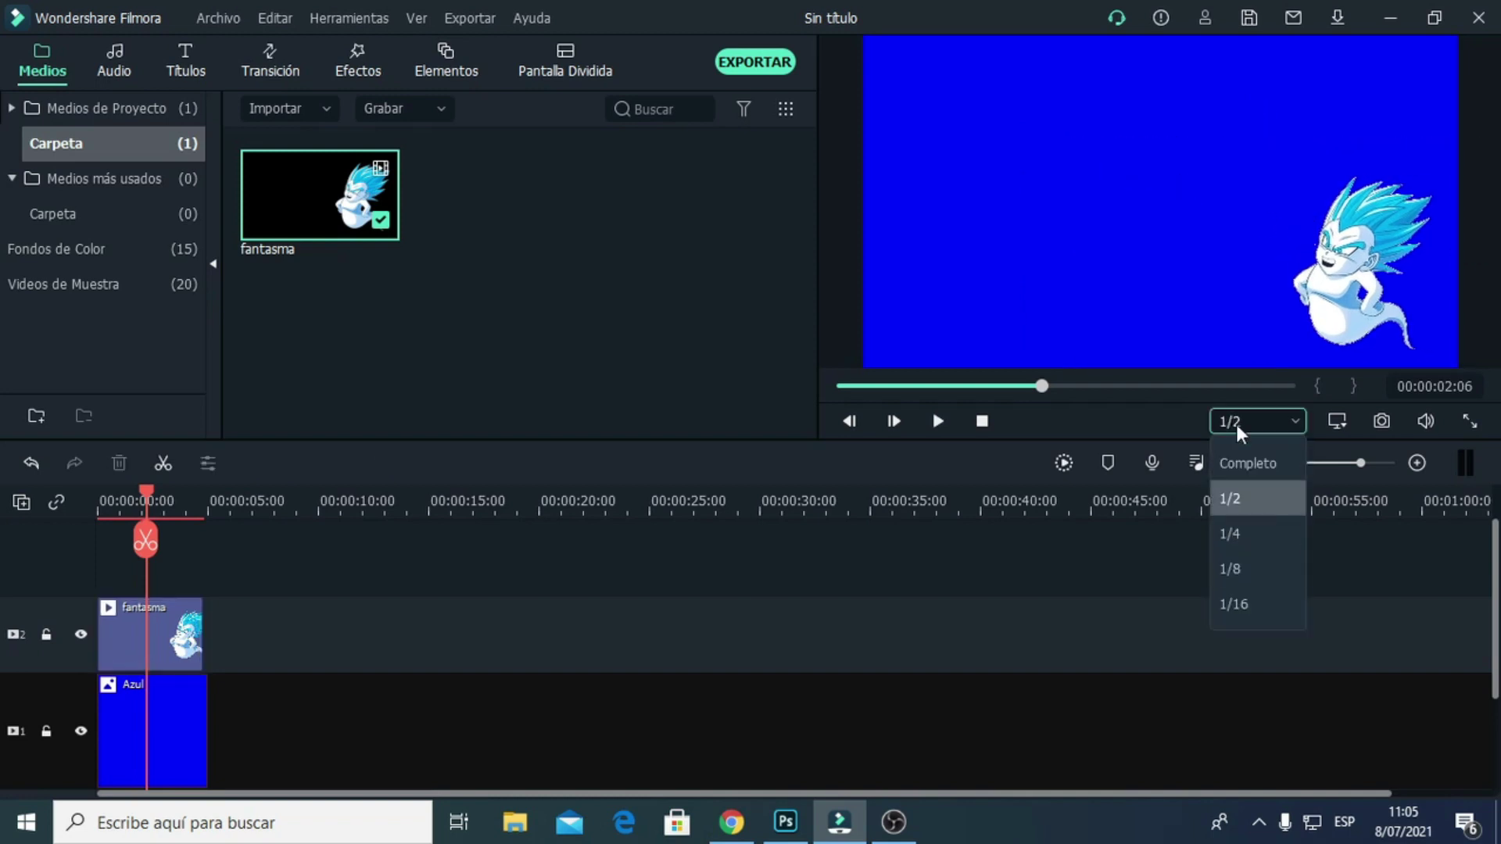
click(1247, 479)
click(1062, 463)
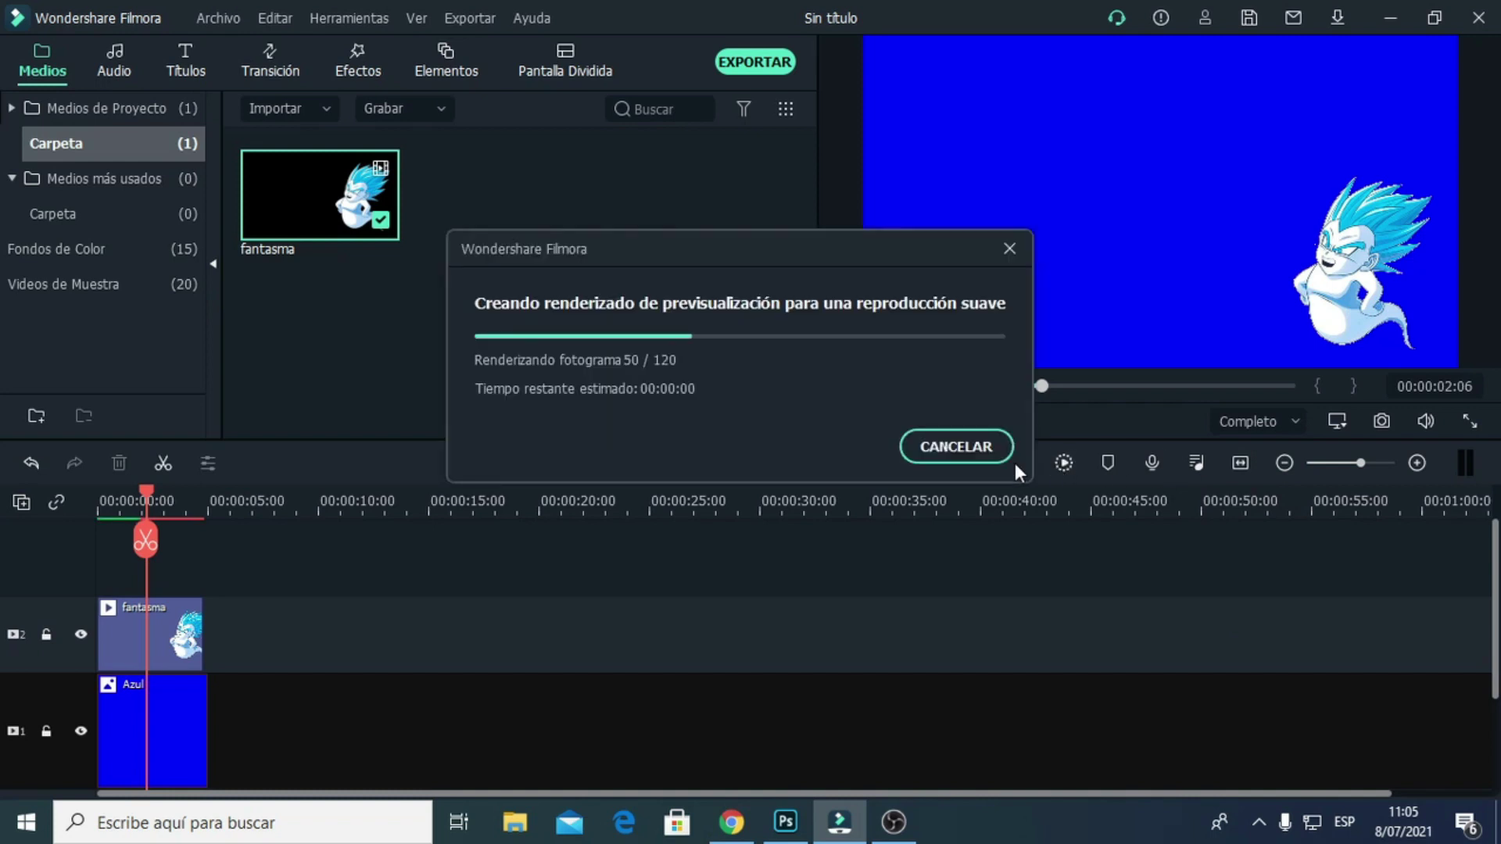
click(753, 76)
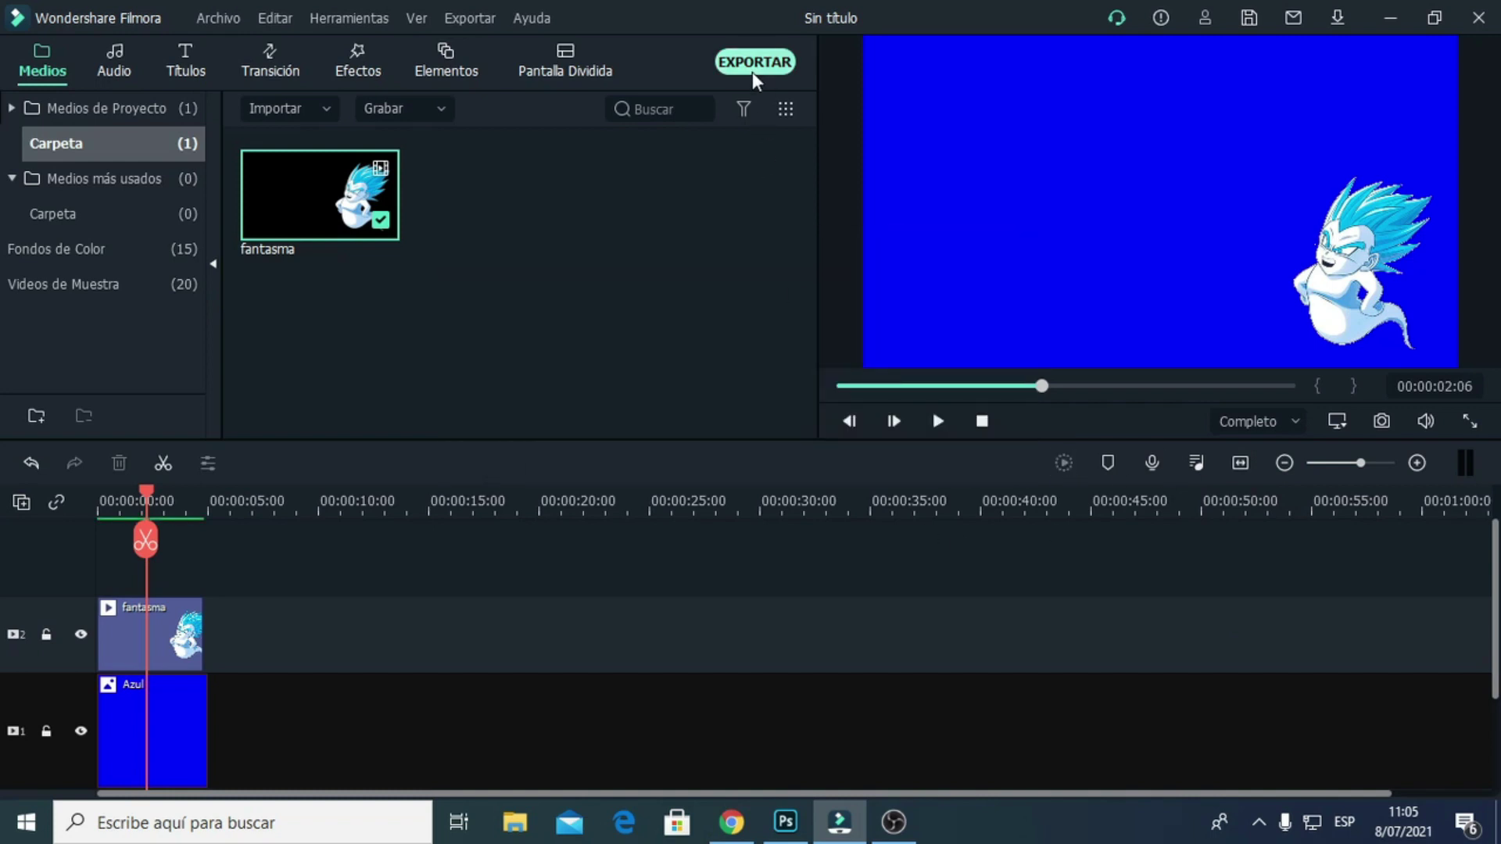
Export the project as finalizado.mp4 at 1920x1080 and 30 fps.
click(989, 259)
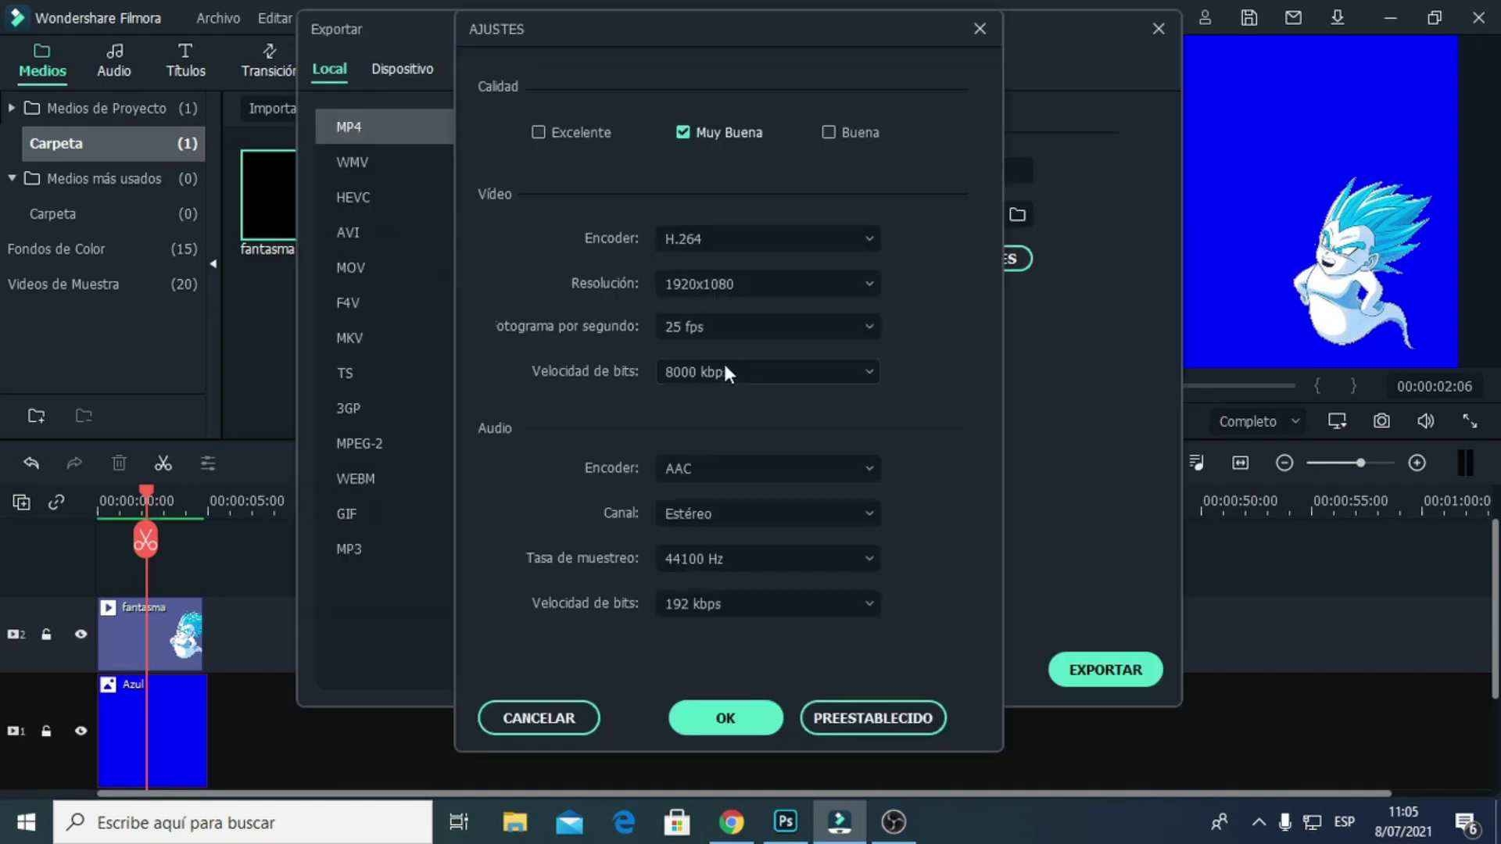
click(708, 327)
click(707, 538)
click(723, 715)
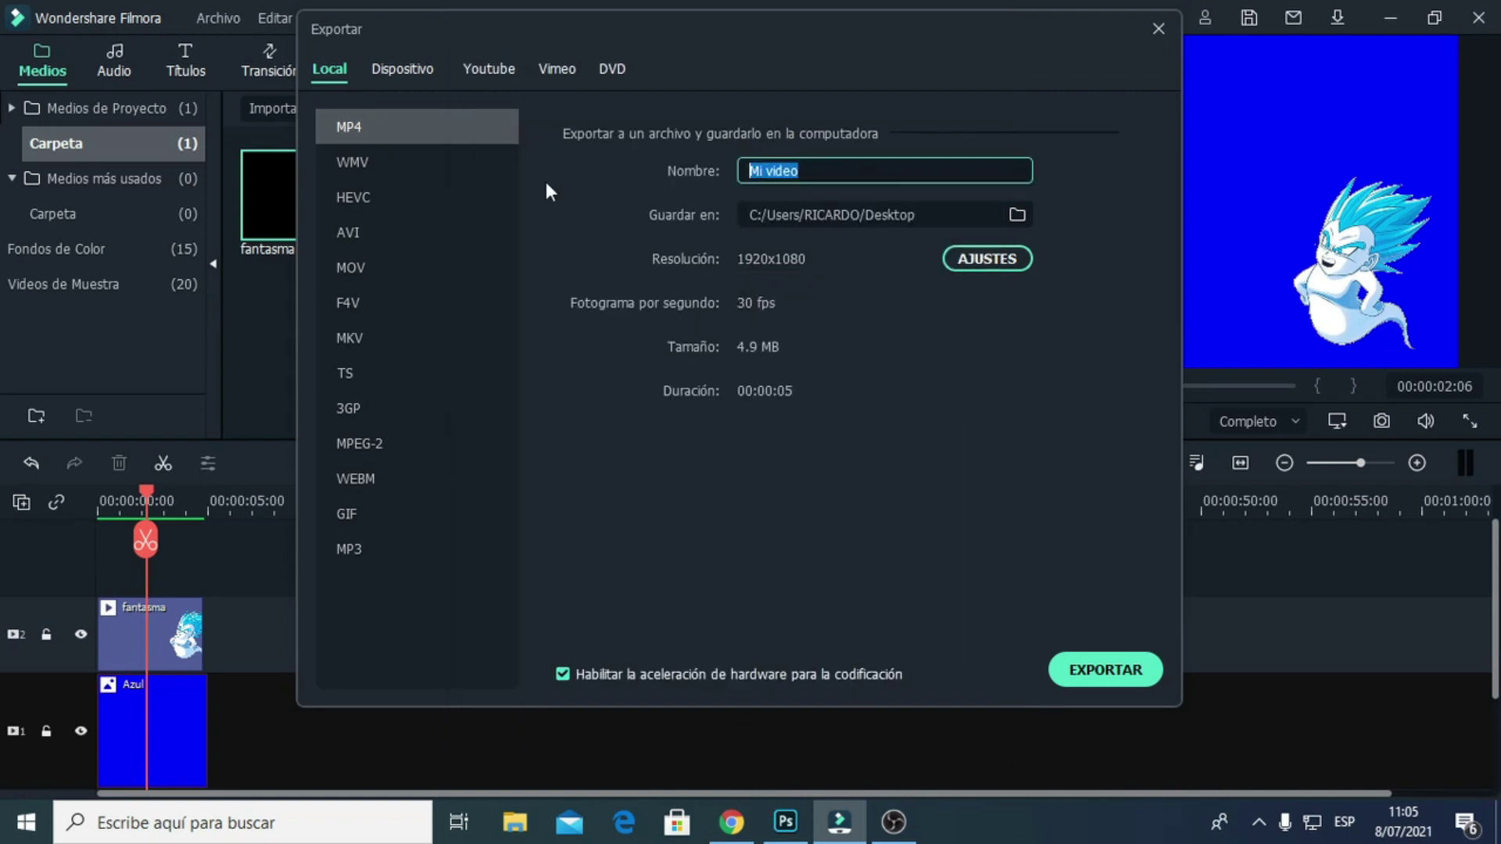
text(finali)
text(zado)
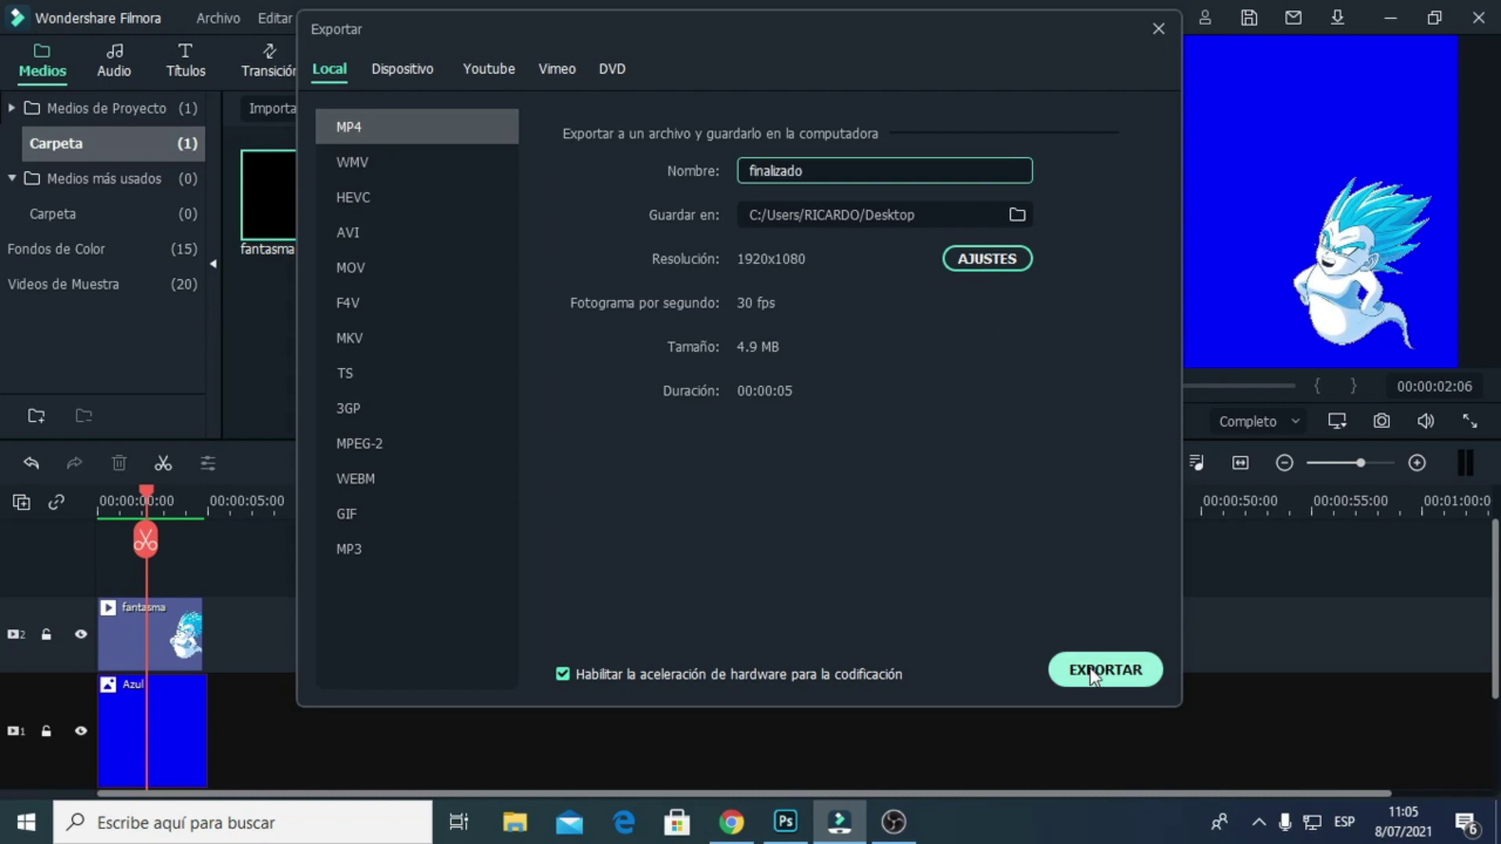
click(1092, 677)
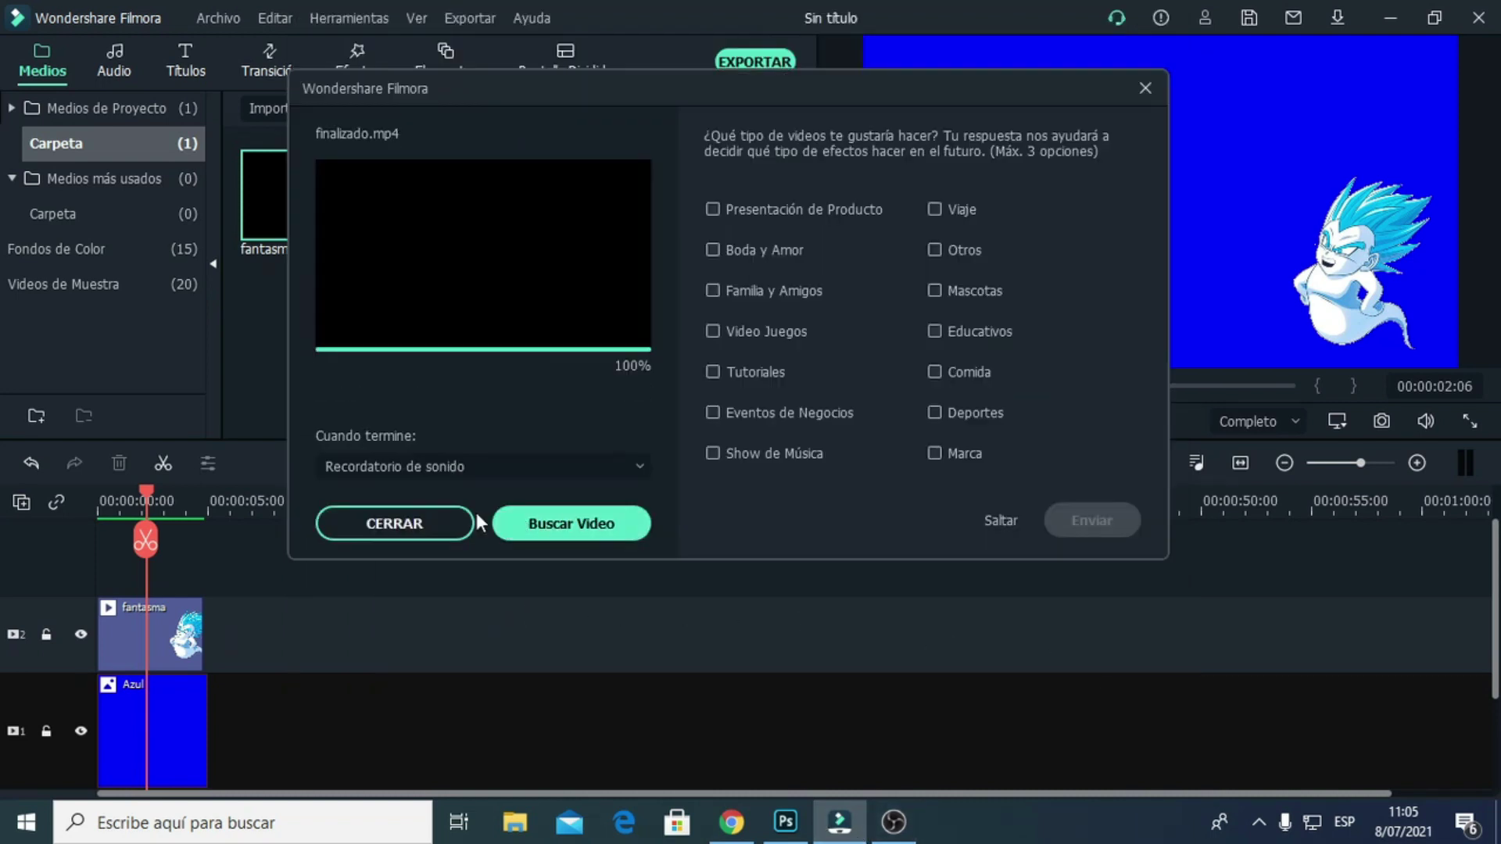
click(410, 523)
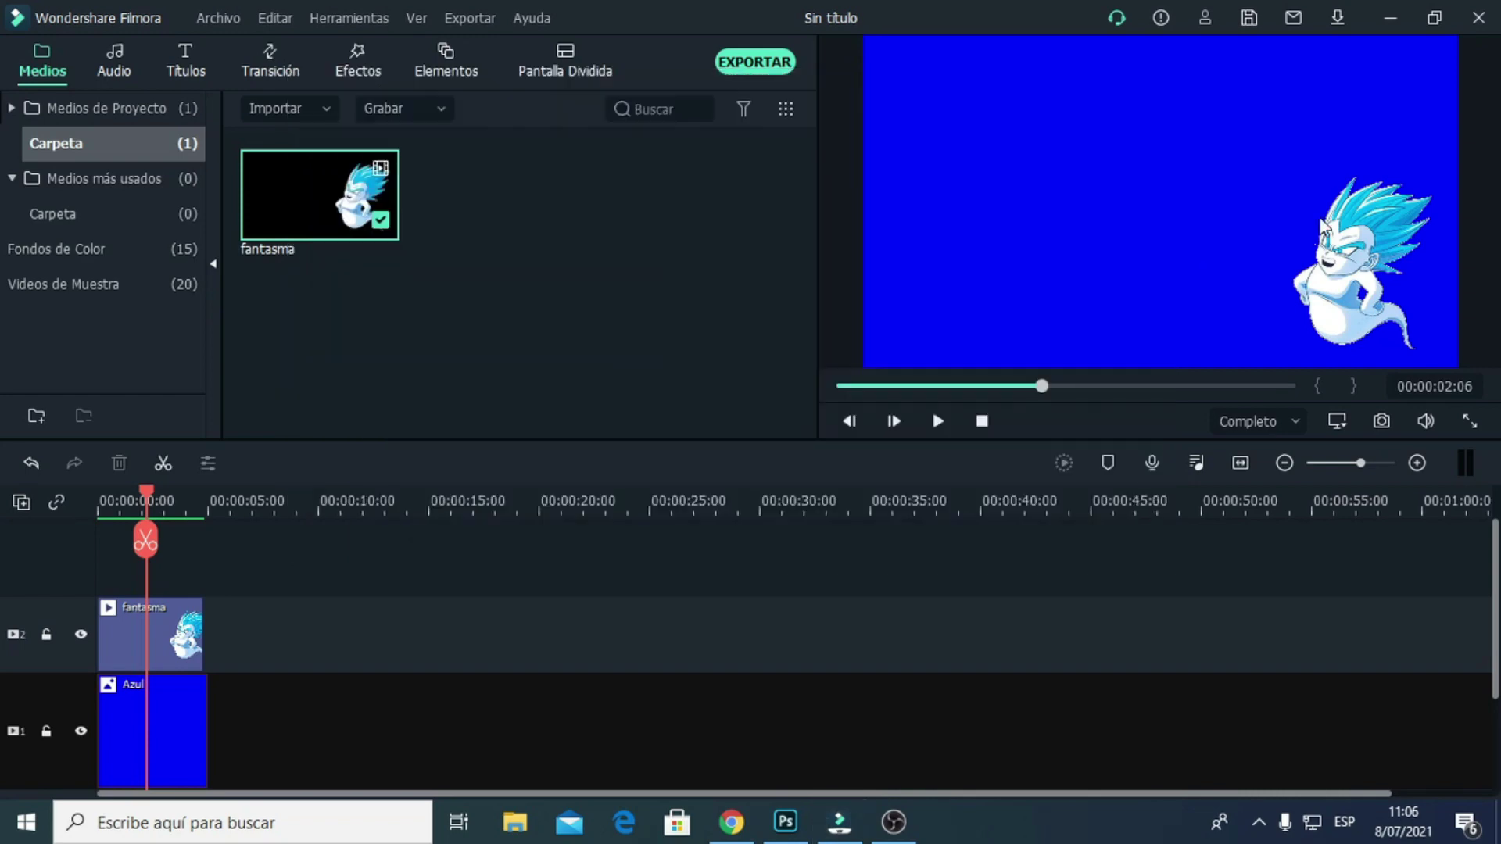
Minimize Filmora, place finalizado beside fantasma on the desktop, and play the video.
click(1394, 17)
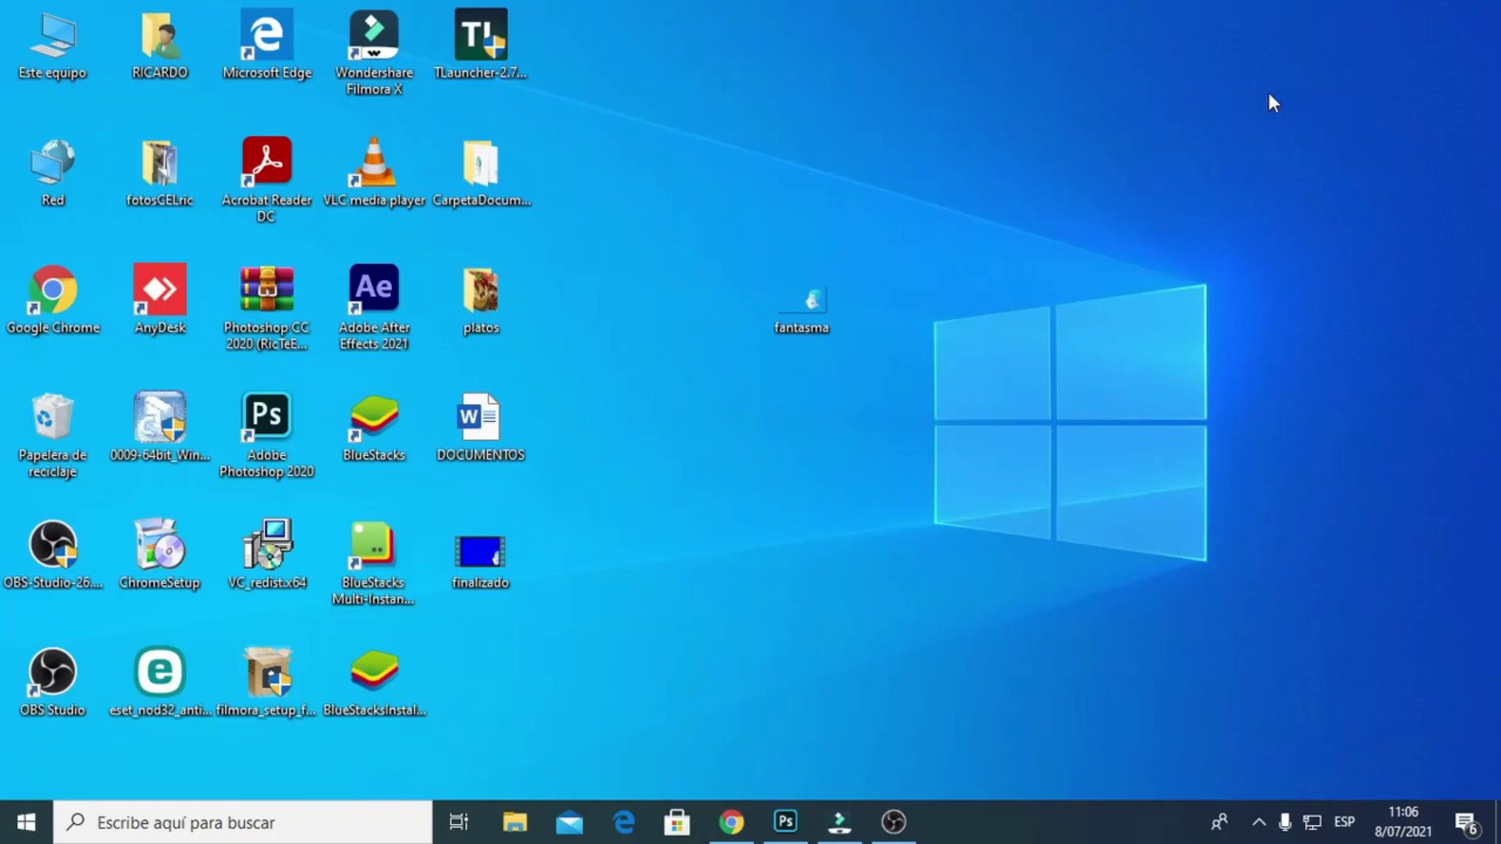
drag(462, 560, 508, 560)
drag(895, 461, 899, 453)
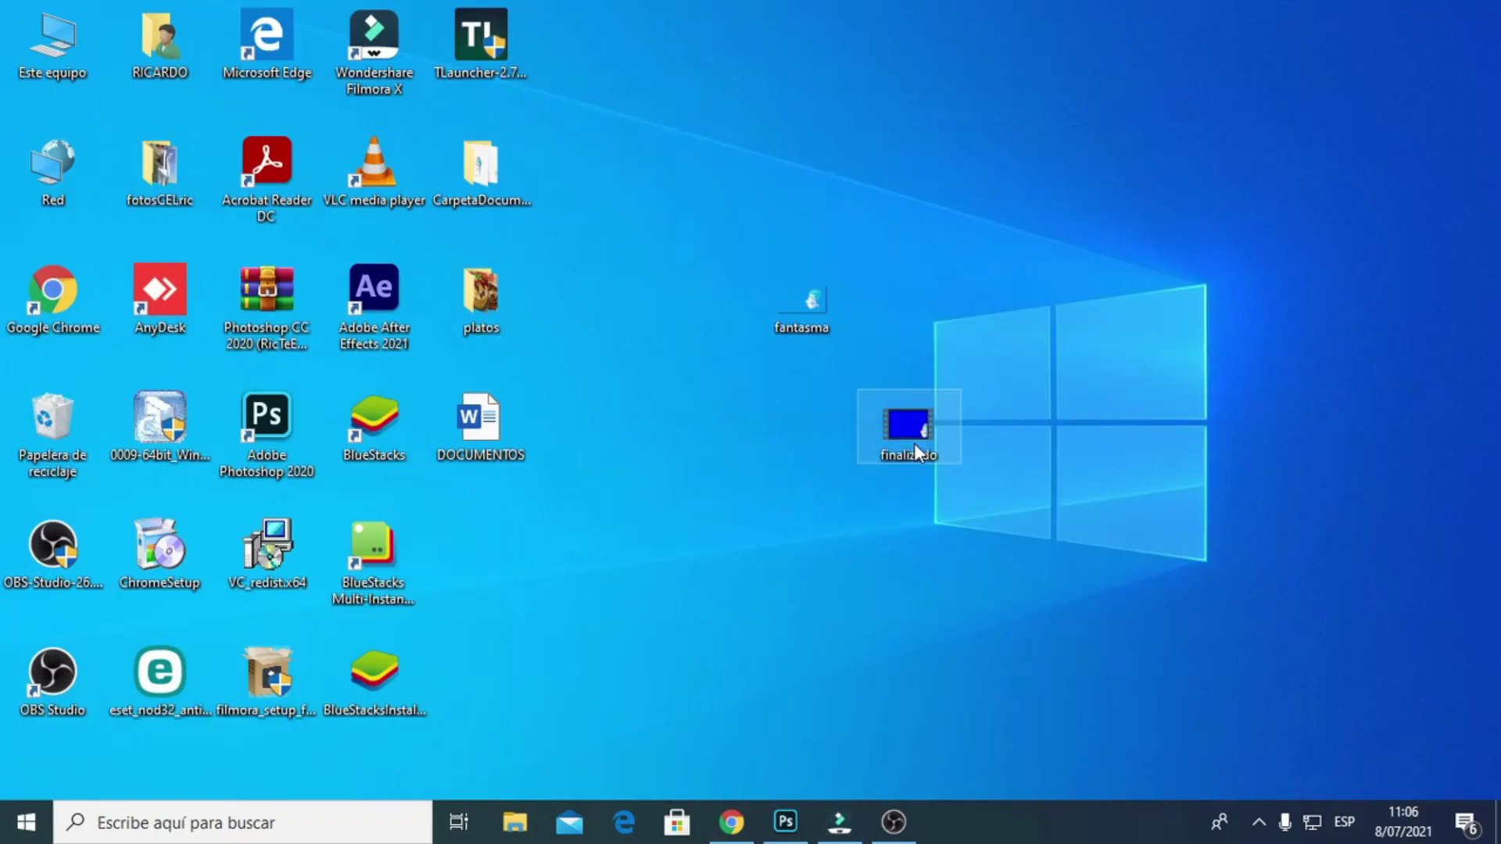
drag(1027, 540, 862, 381)
drag(906, 439, 799, 441)
double_click(799, 440)
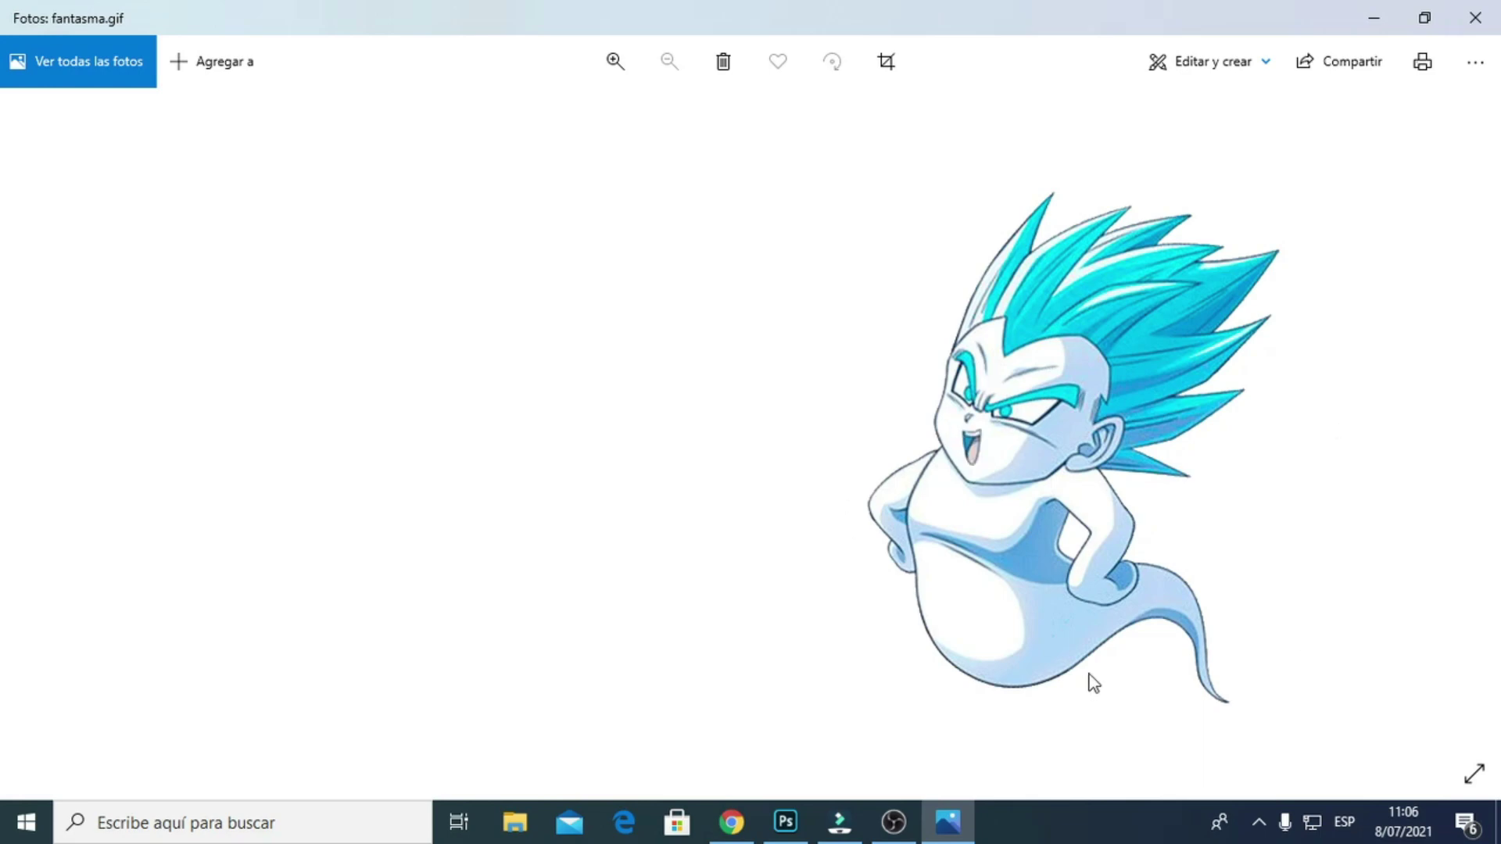
click(731, 822)
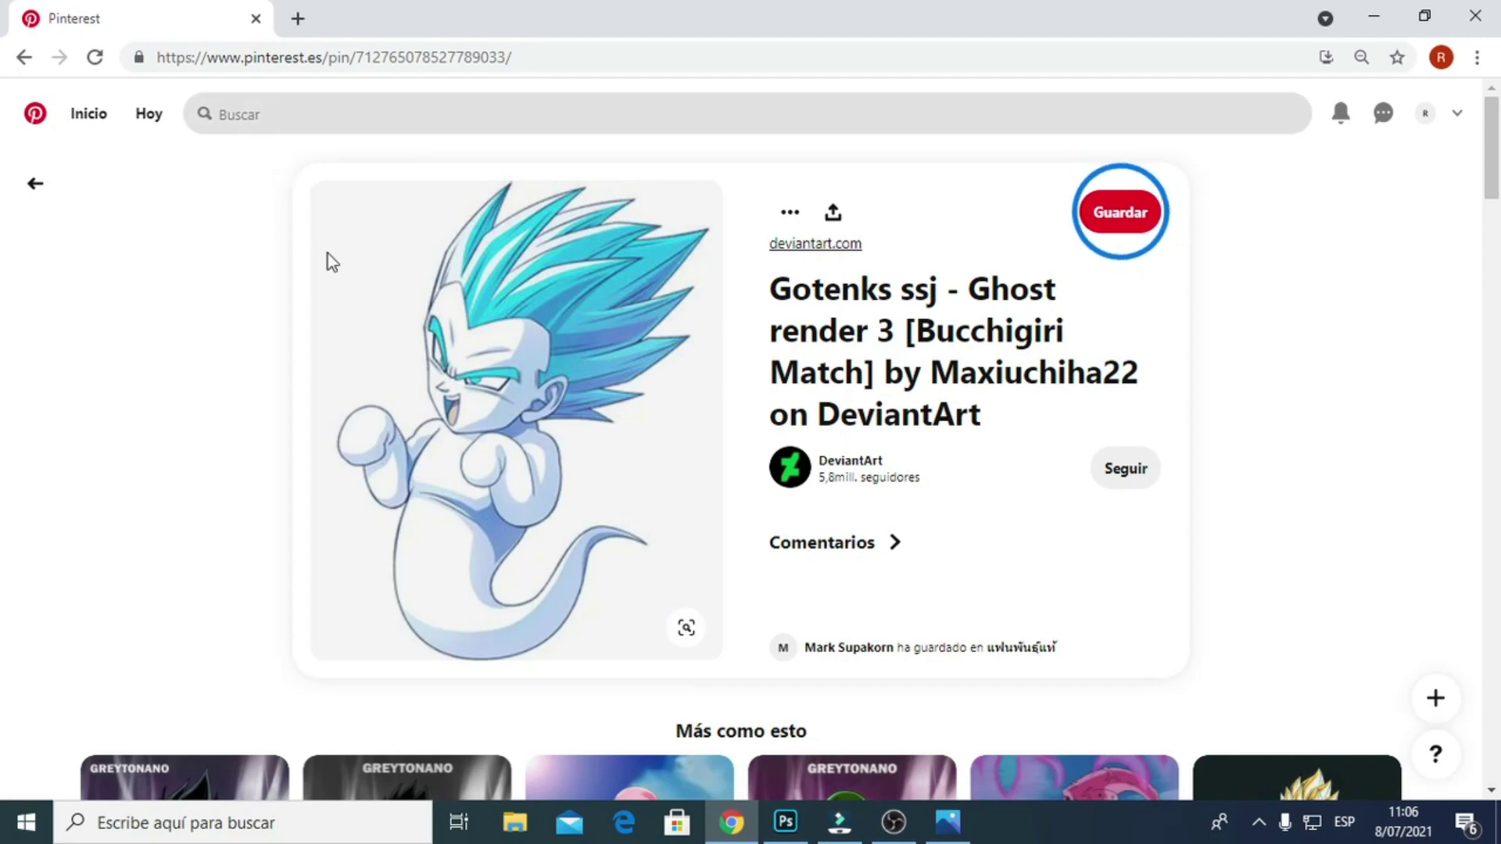
scroll(391, 376, down, 2)
scroll(547, 516, down, 1)
scroll(673, 538, down, 5)
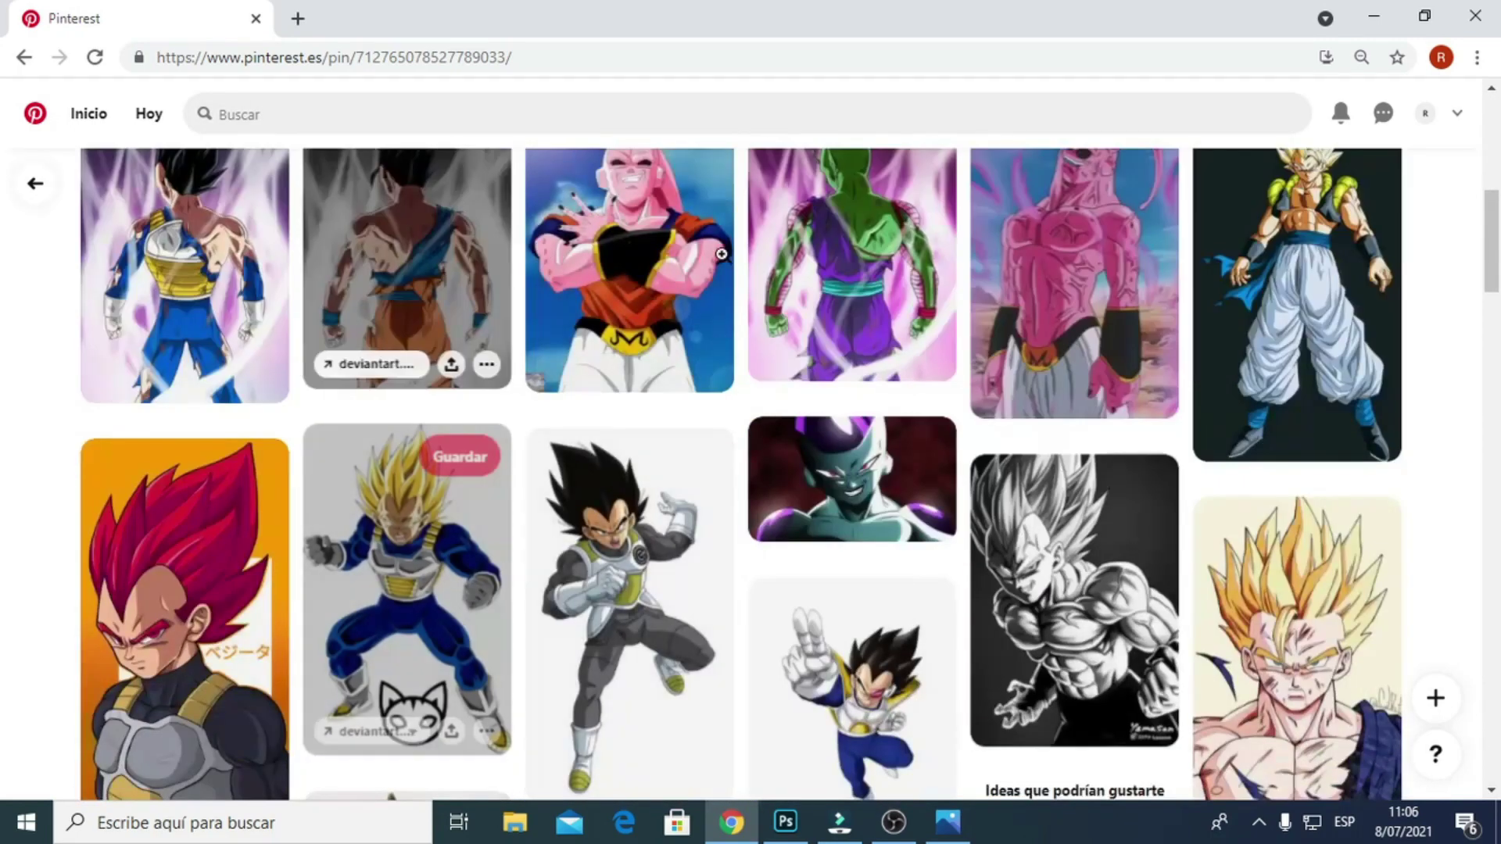
scroll(1290, 485, up, 5)
scroll(1013, 472, up, 3)
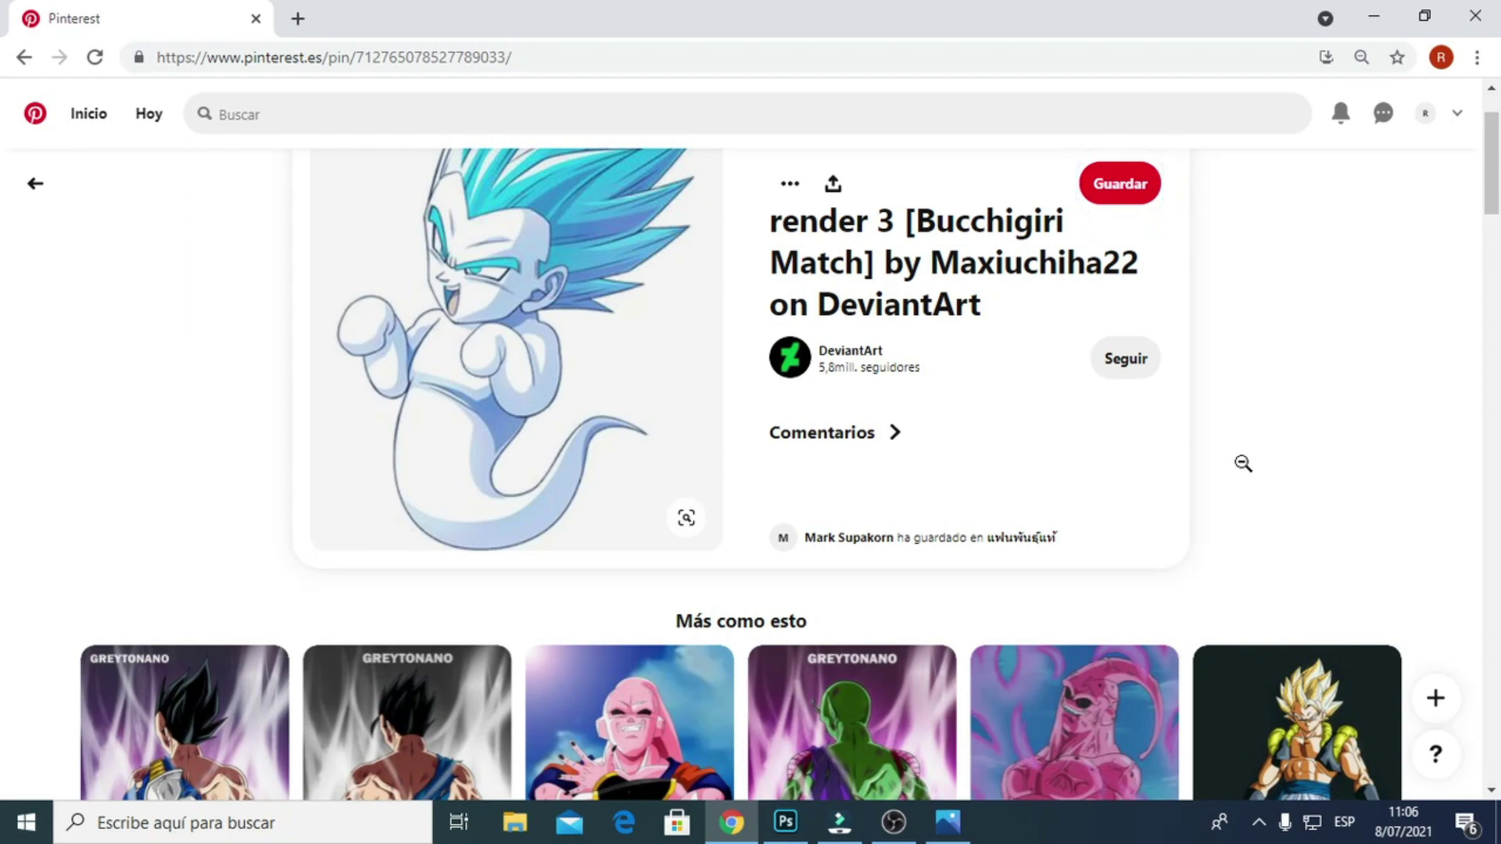
scroll(1355, 479, down, 5)
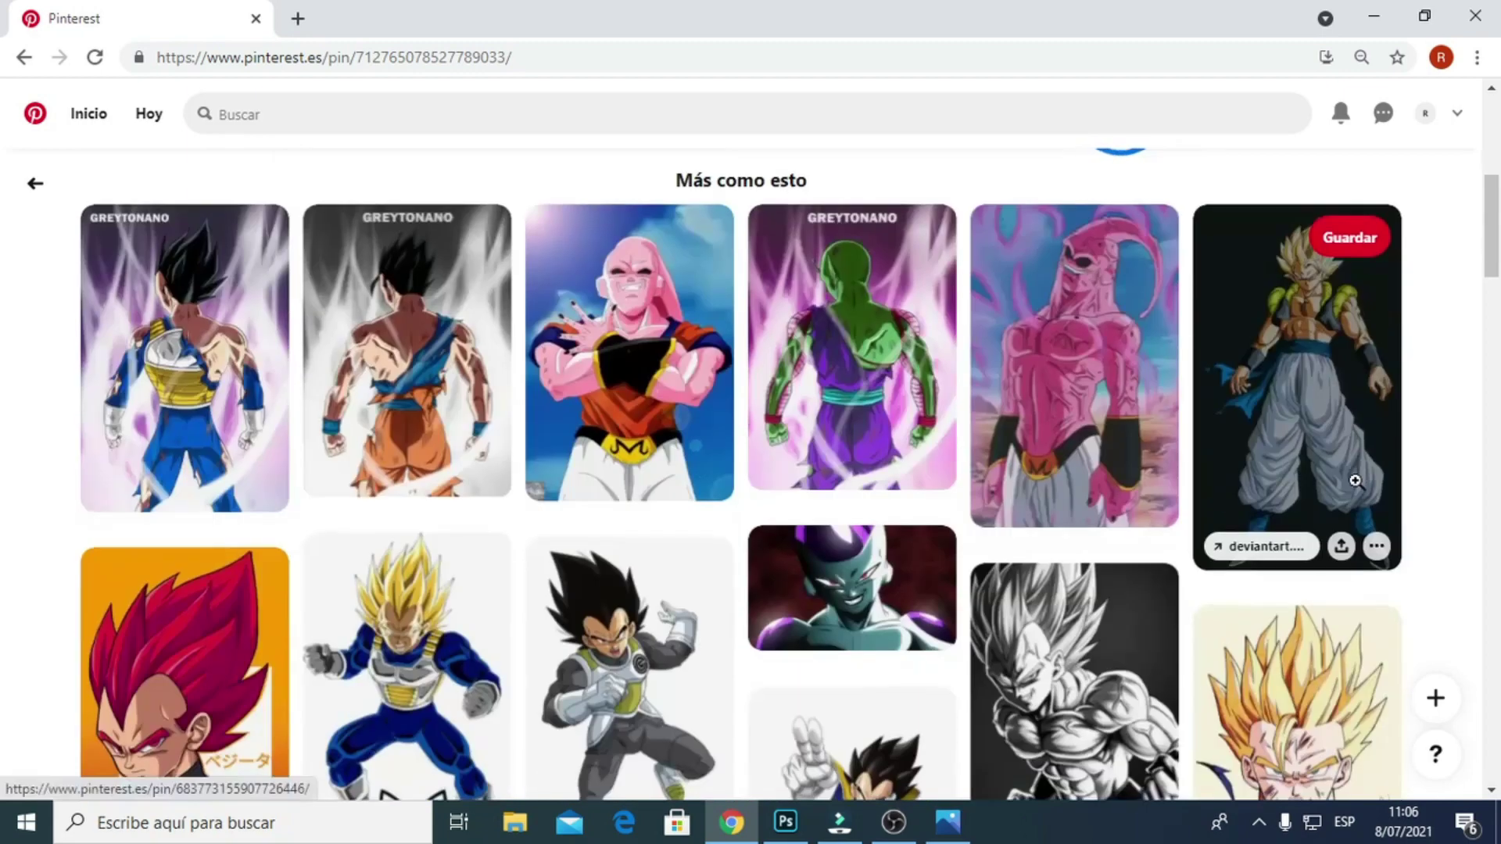
scroll(1356, 481, down, 4)
scroll(1355, 485, down, 5)
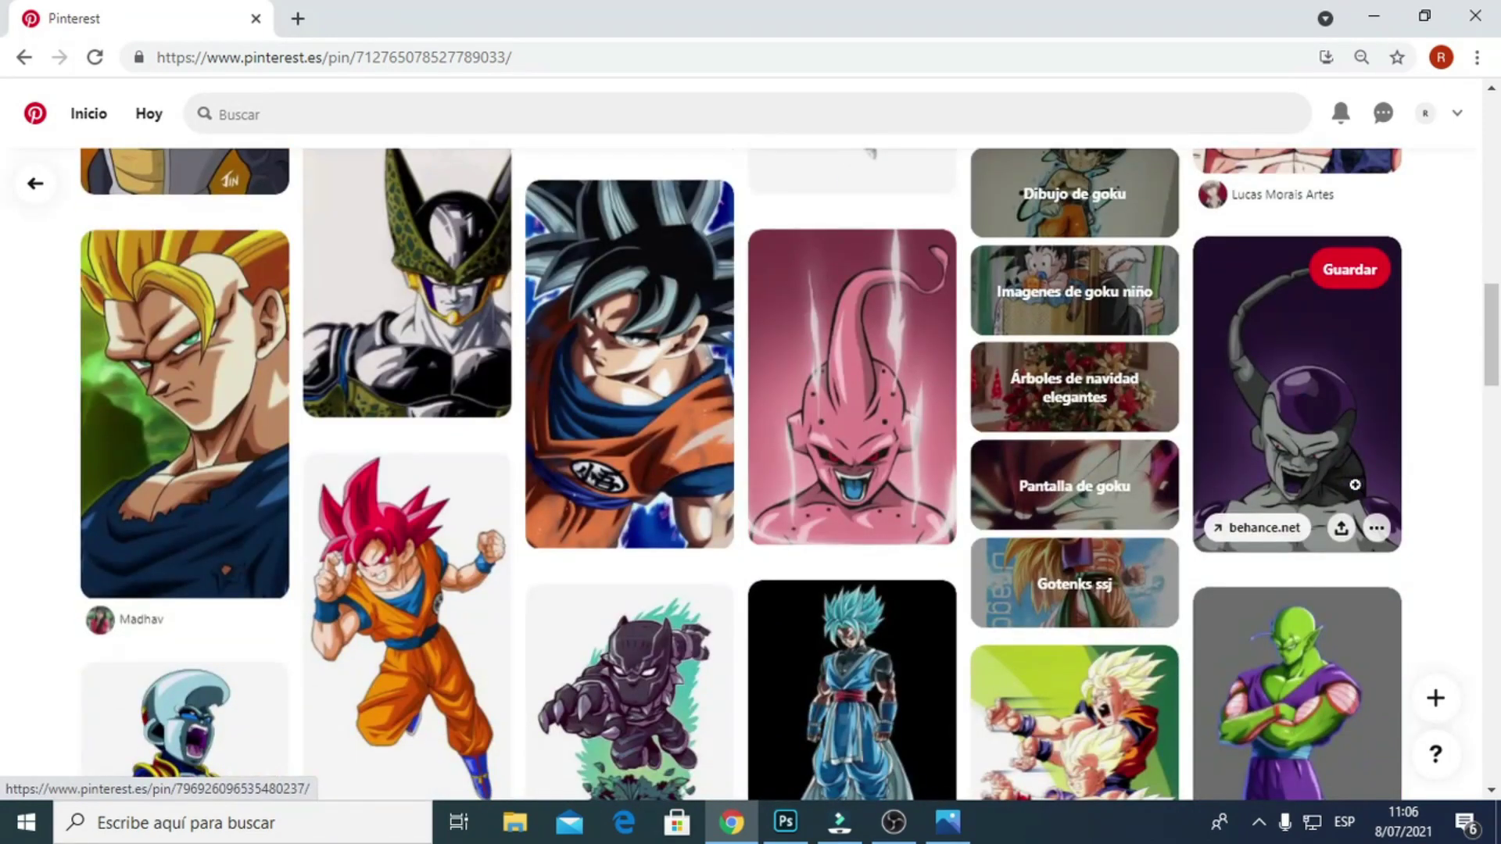
scroll(1355, 484, up, 5)
scroll(1355, 484, up, 4)
scroll(1356, 485, up, 3)
scroll(1356, 486, up, 4)
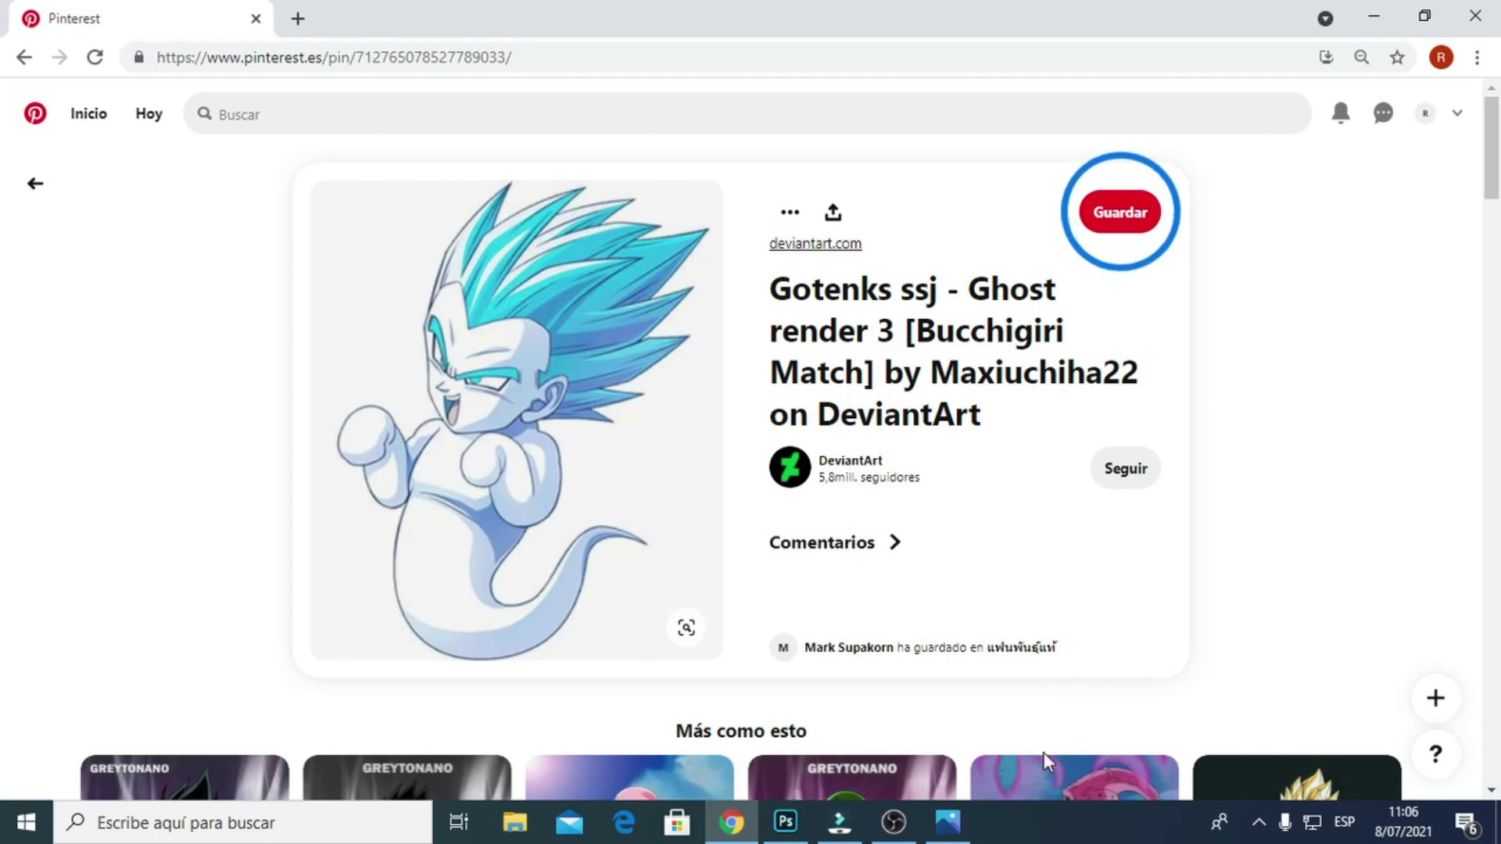
click(964, 836)
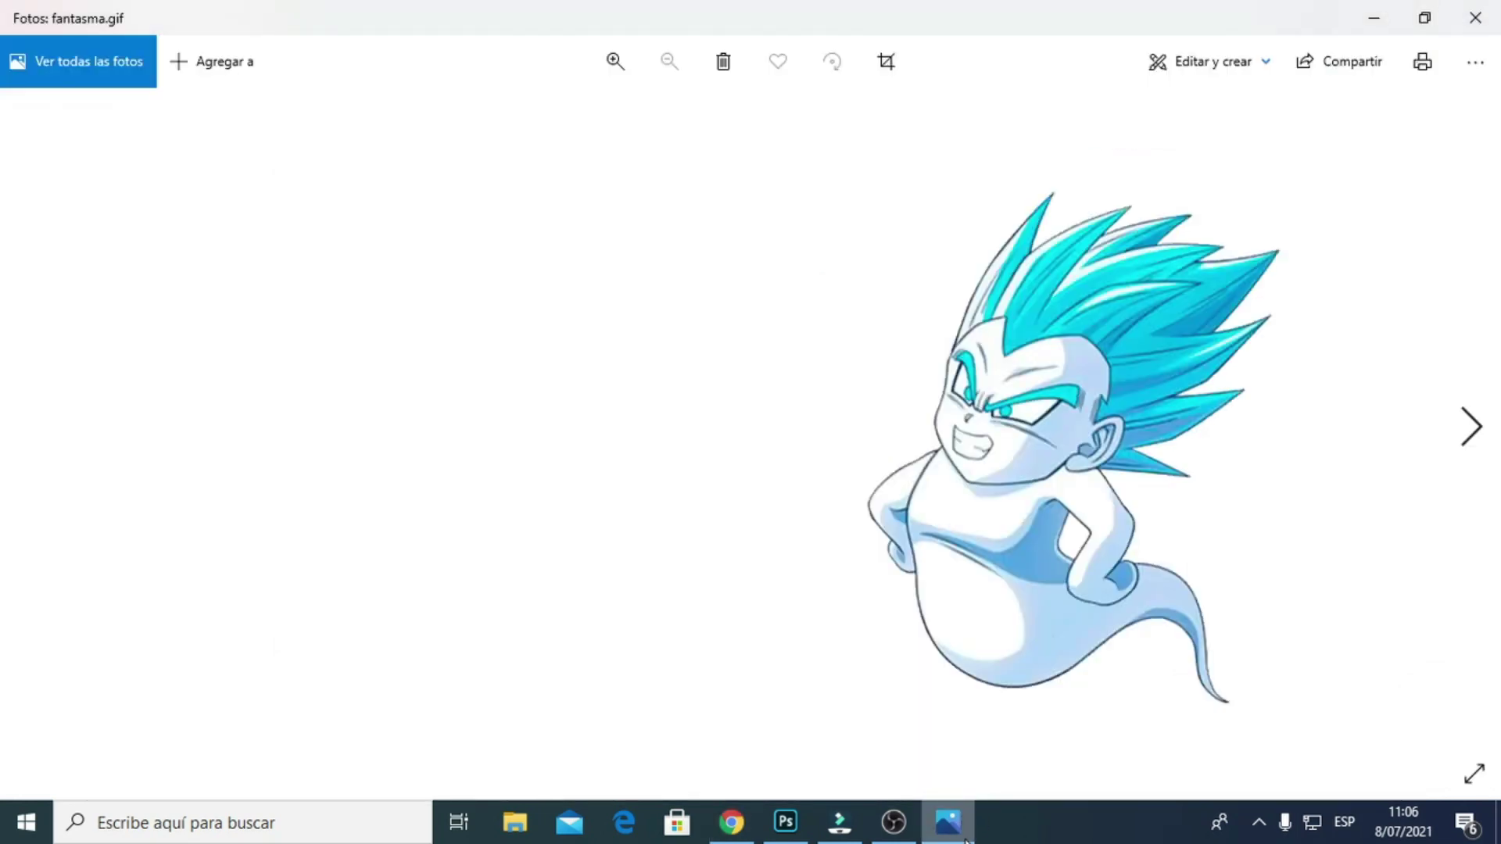